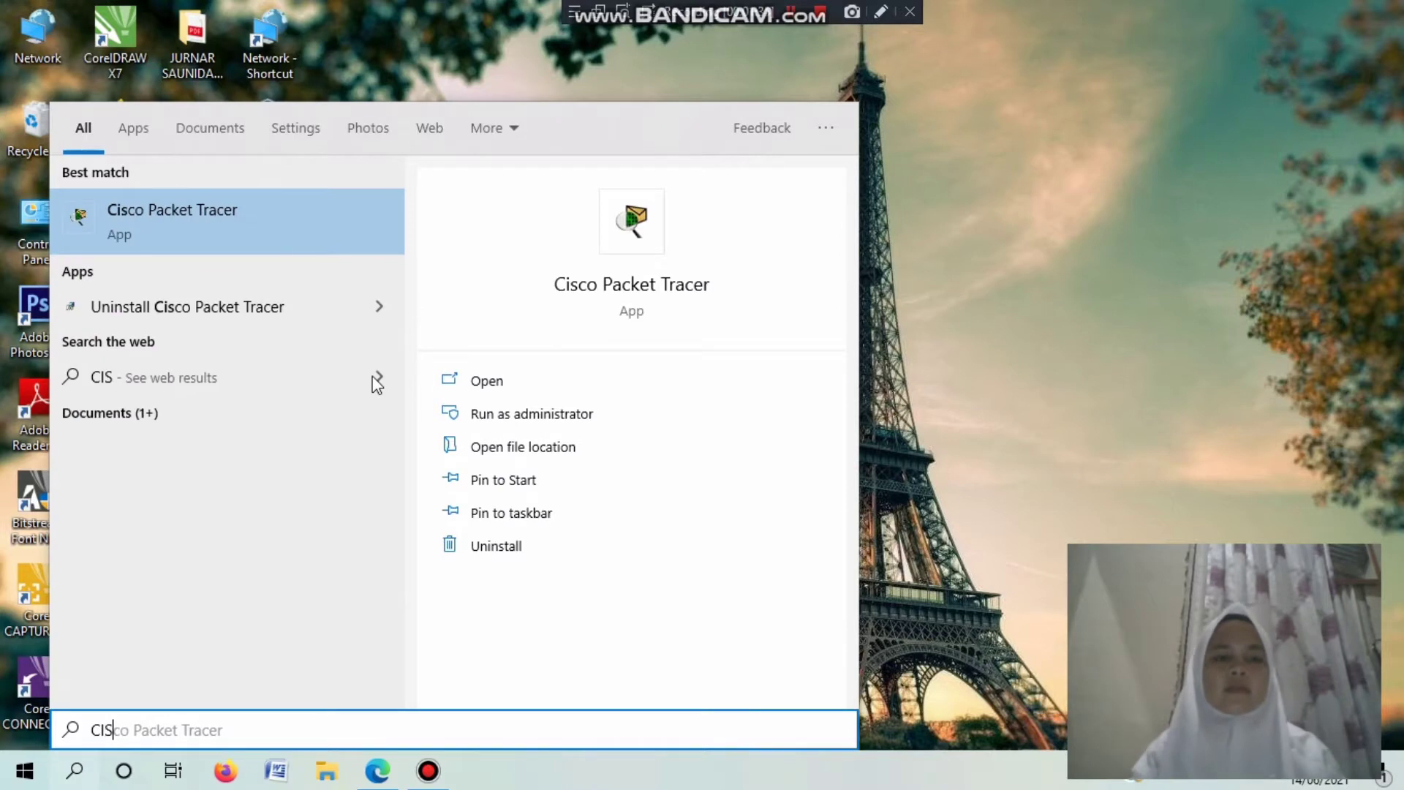
Launch Cisco Packet Tracer, close the duplicate window, and maximize the remaining one.
left_click(581, 294)
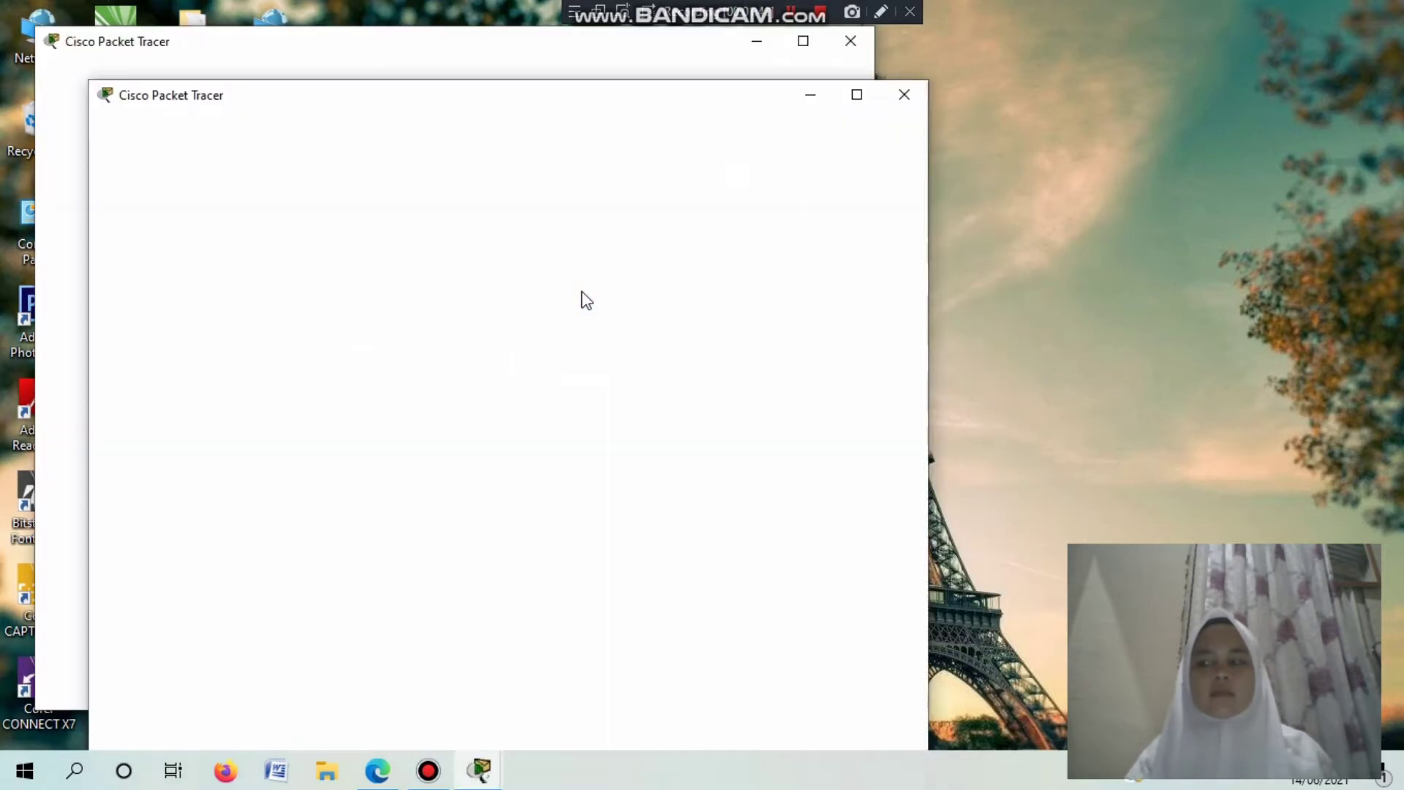
left_click(904, 94)
left_click(795, 43)
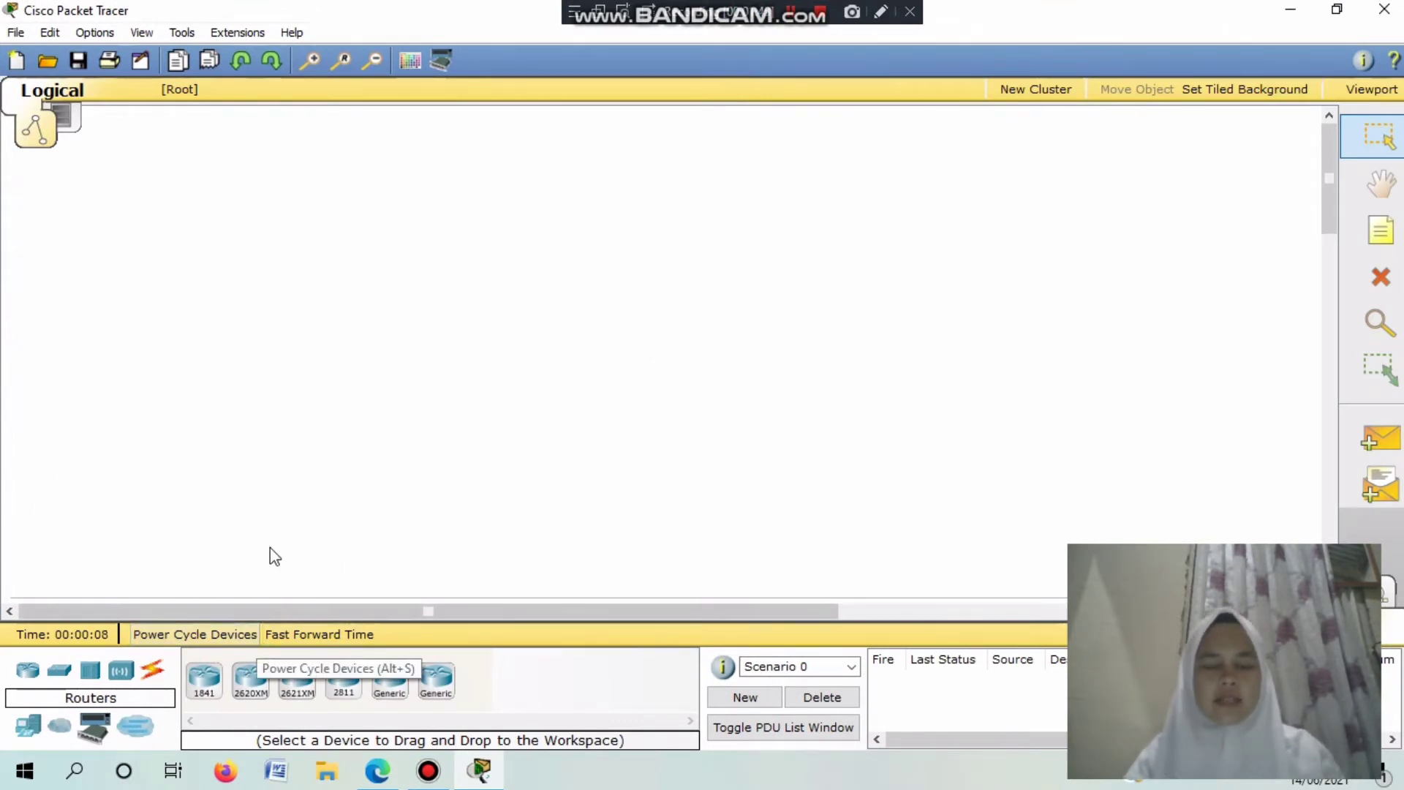
Place a Server-PT at the top of the workspace and a 2950-24 switch below it.
left_click(27, 725)
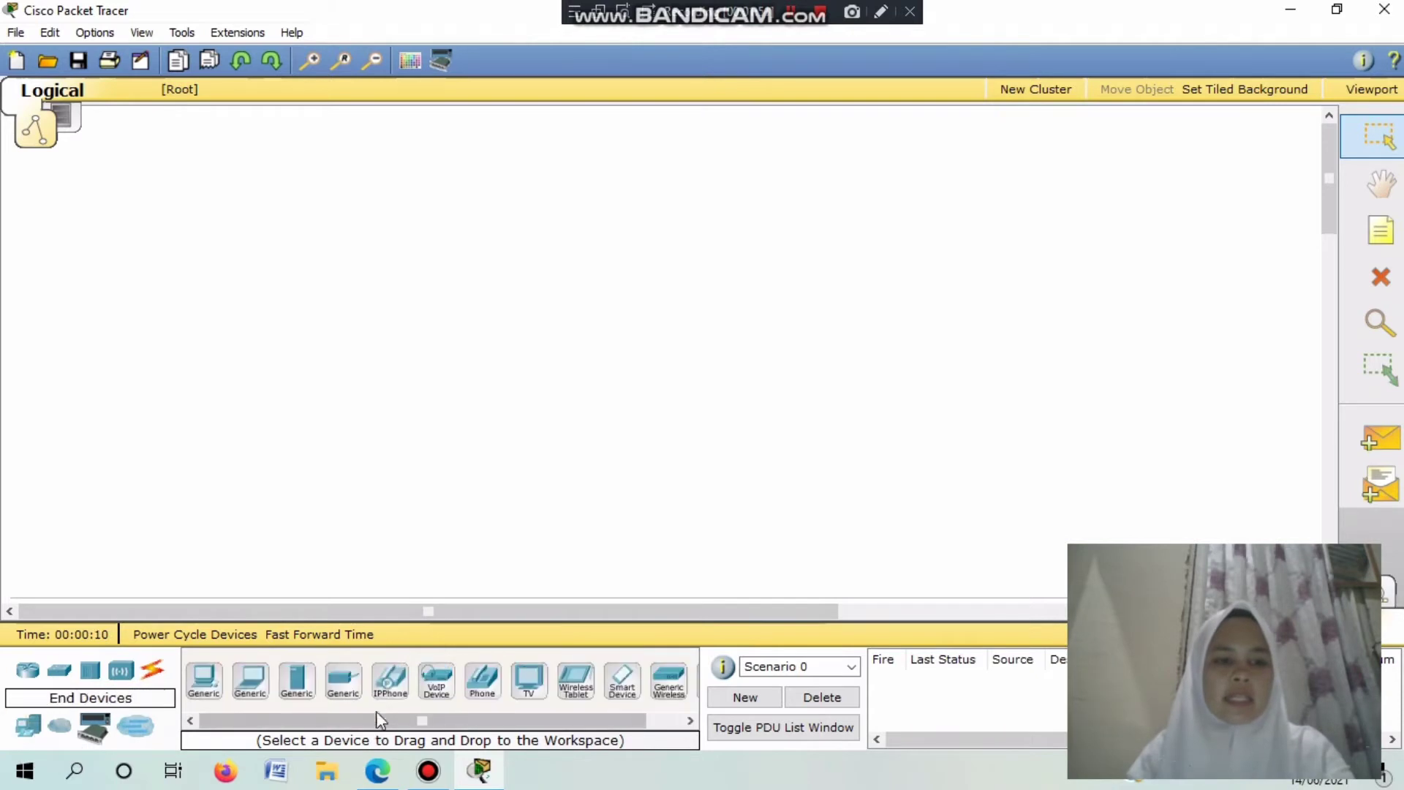
left_click(297, 680)
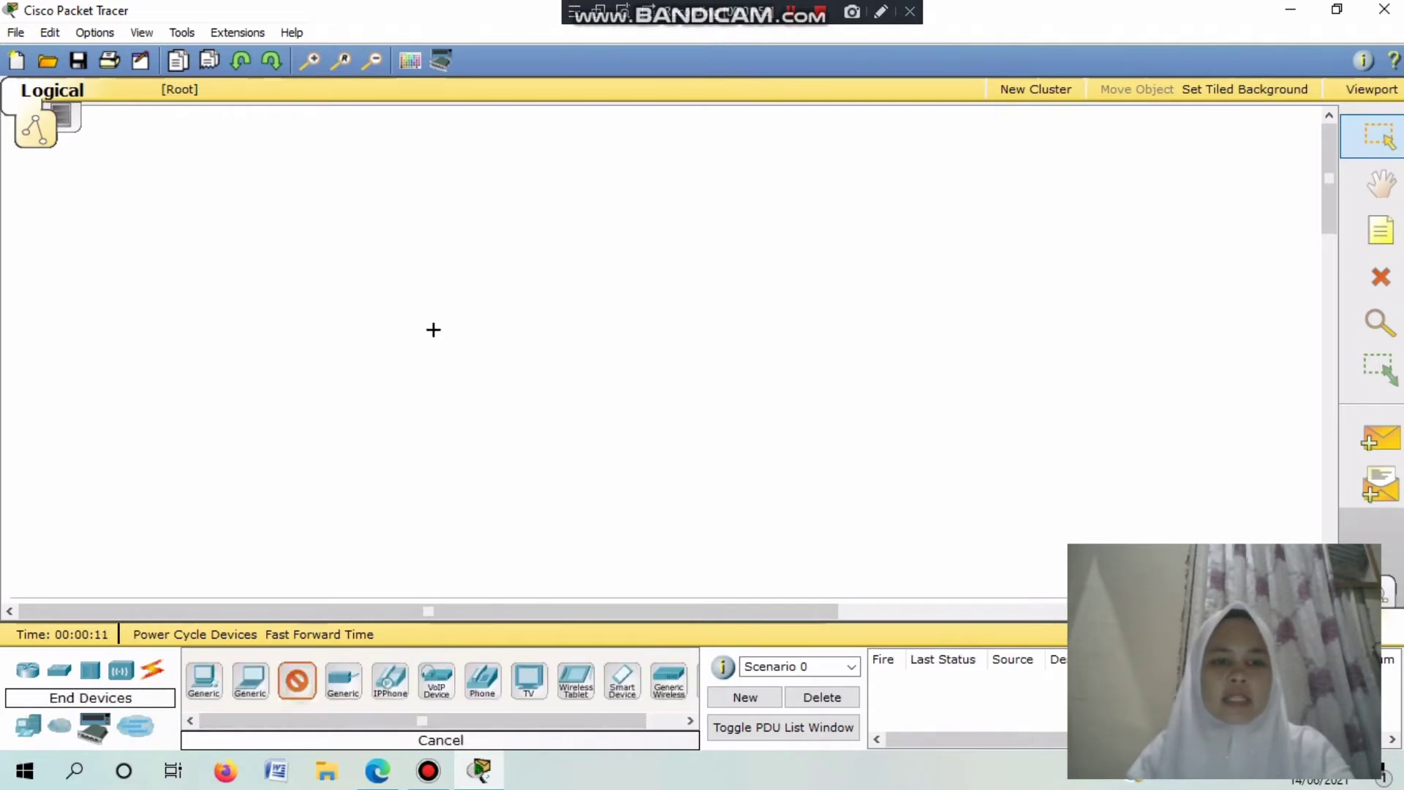
left_click(696, 141)
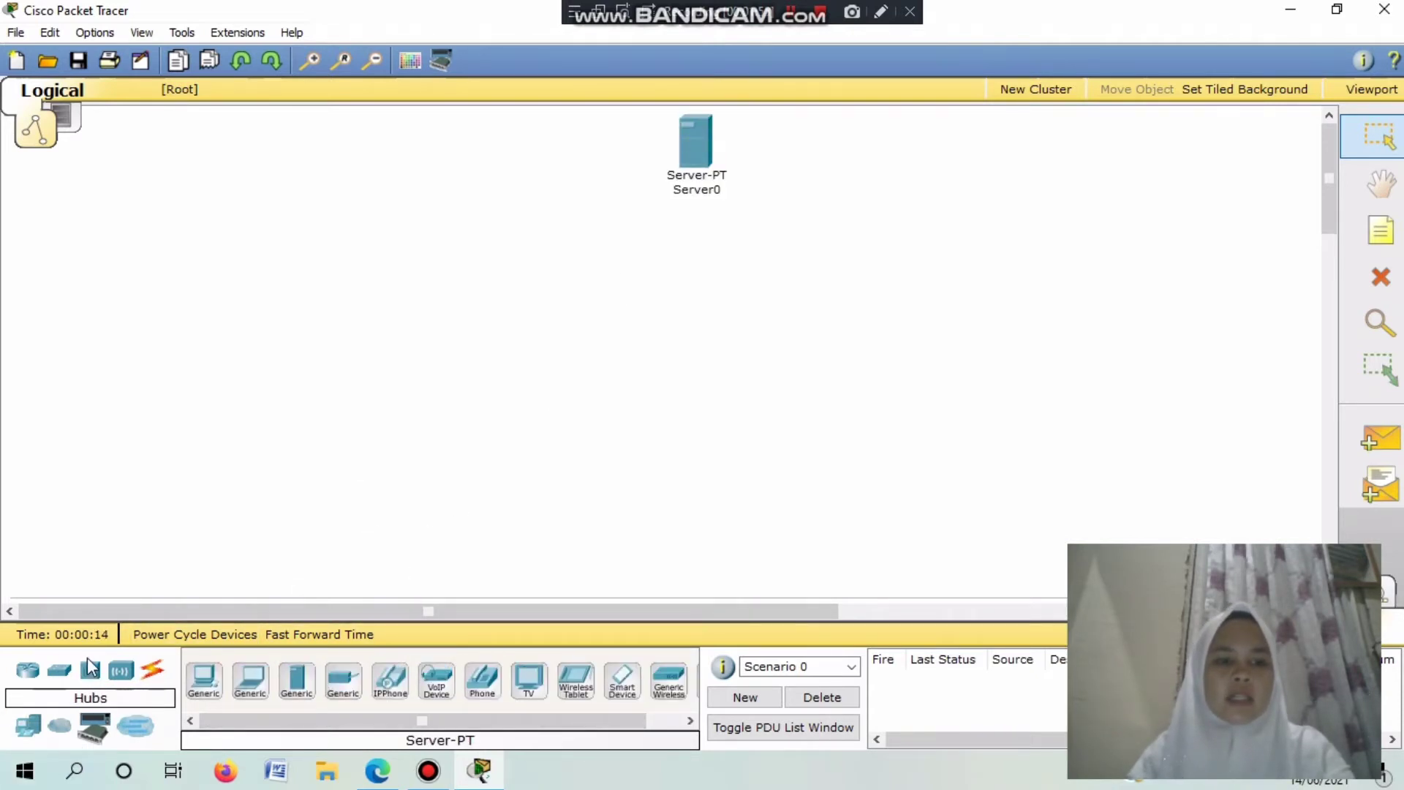
left_click(59, 670)
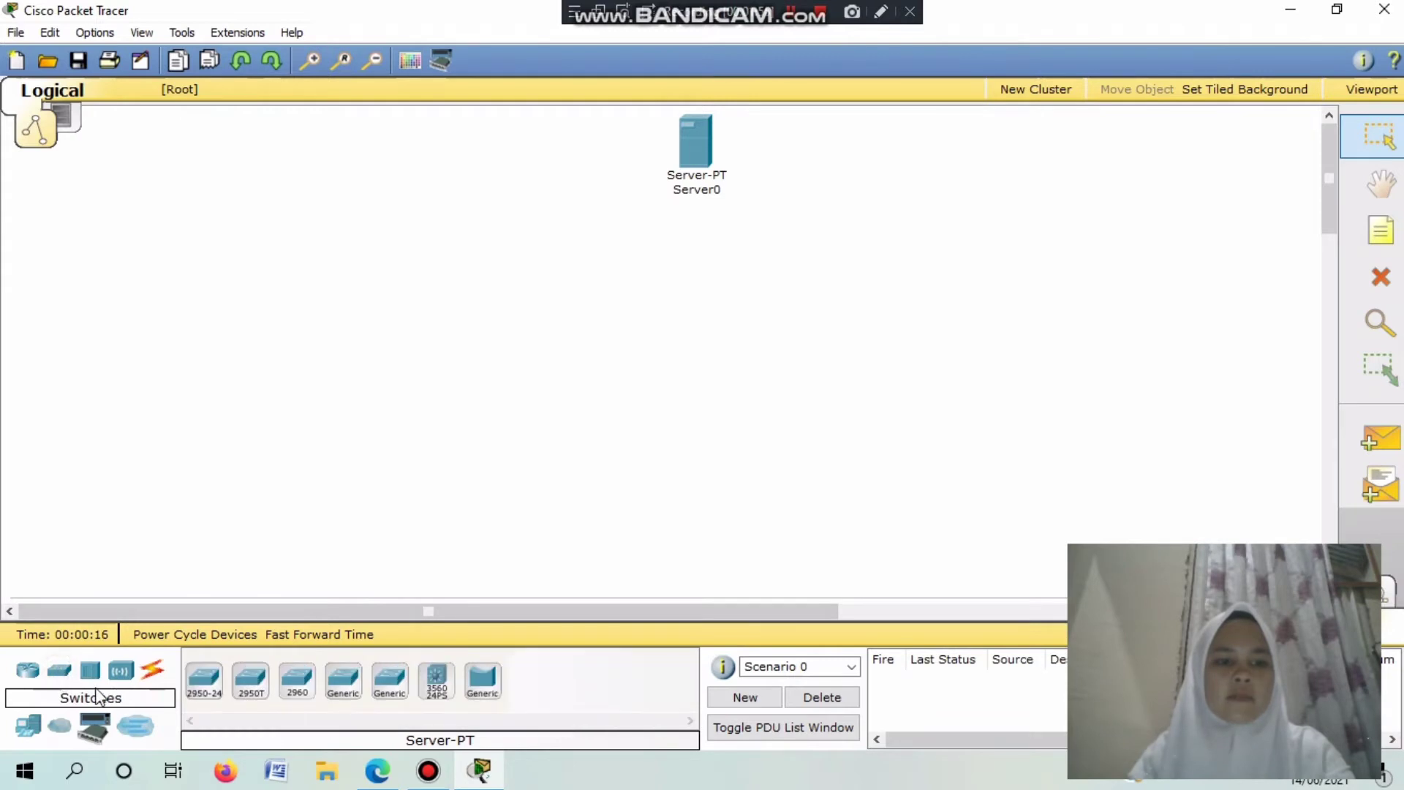
left_click(203, 684)
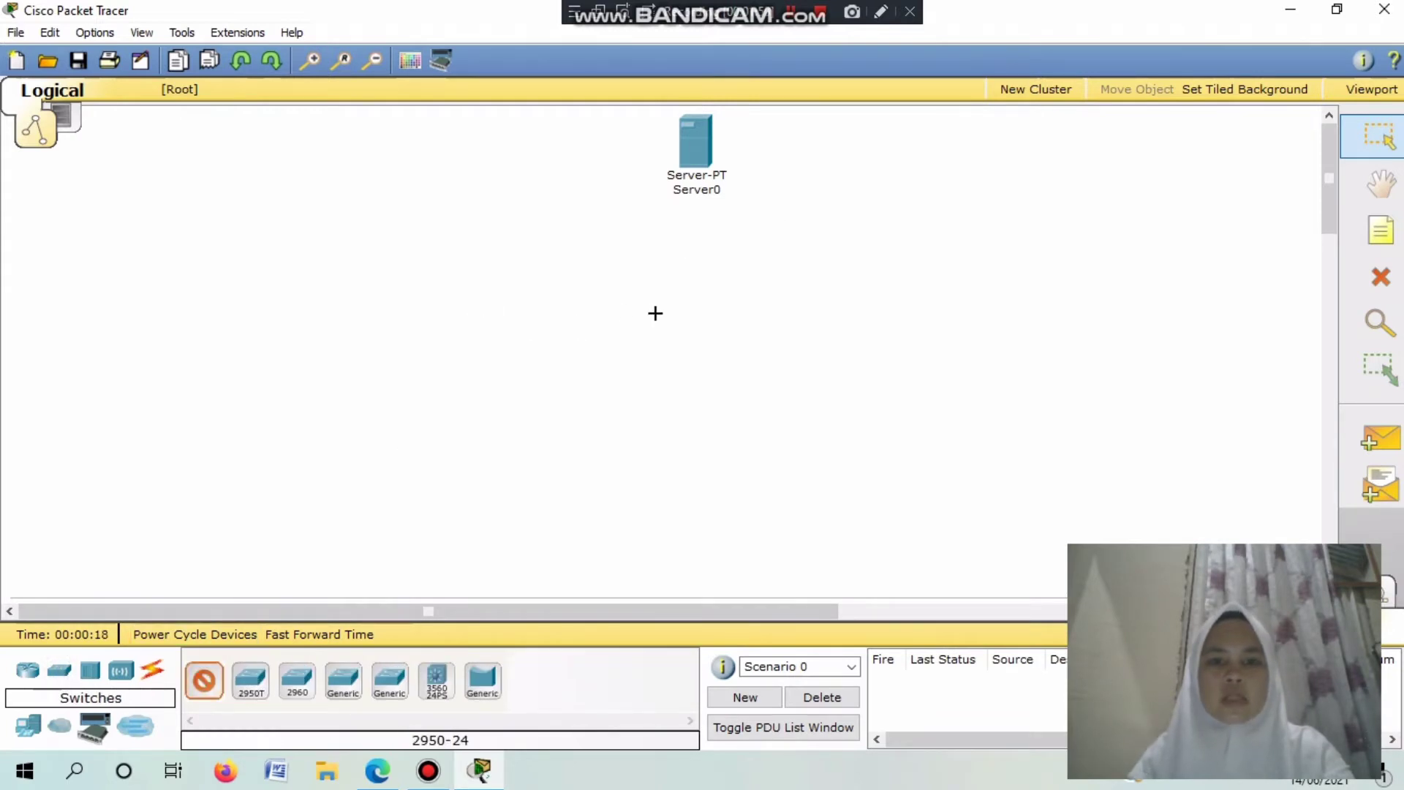
left_click(687, 315)
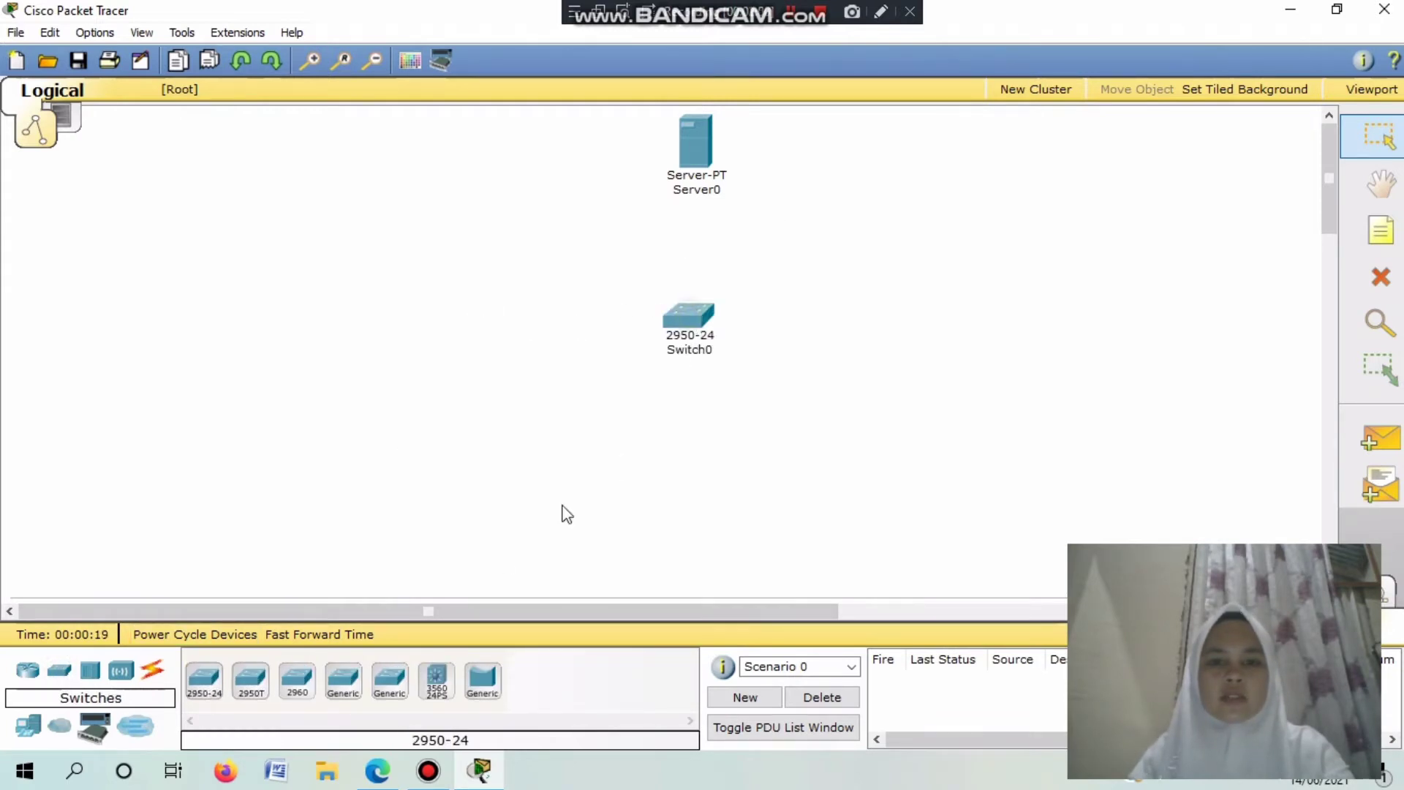
Add two AccessPoint-PT devices, one left and one right of the switch.
left_click(124, 681)
left_click(204, 680)
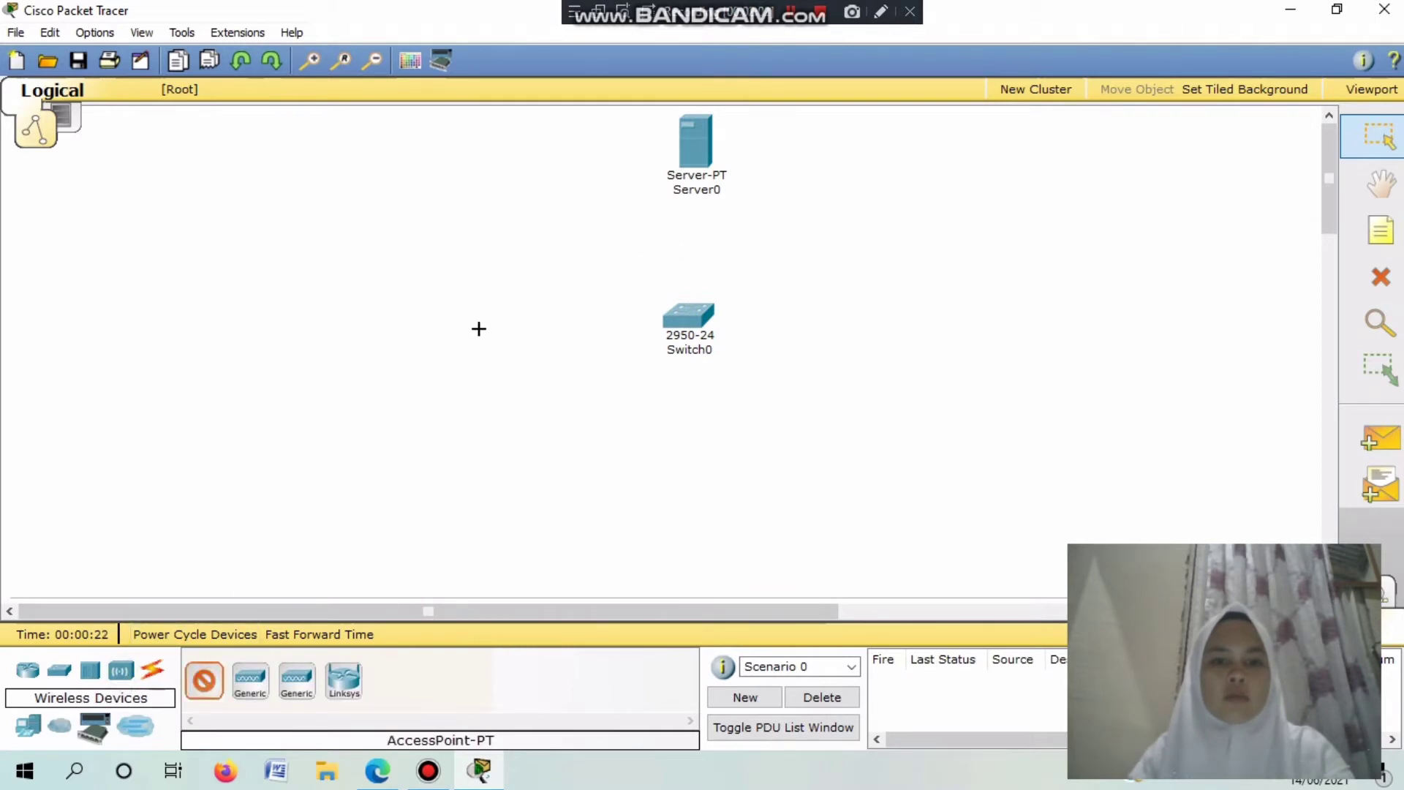
left_click(479, 331)
left_click(208, 681)
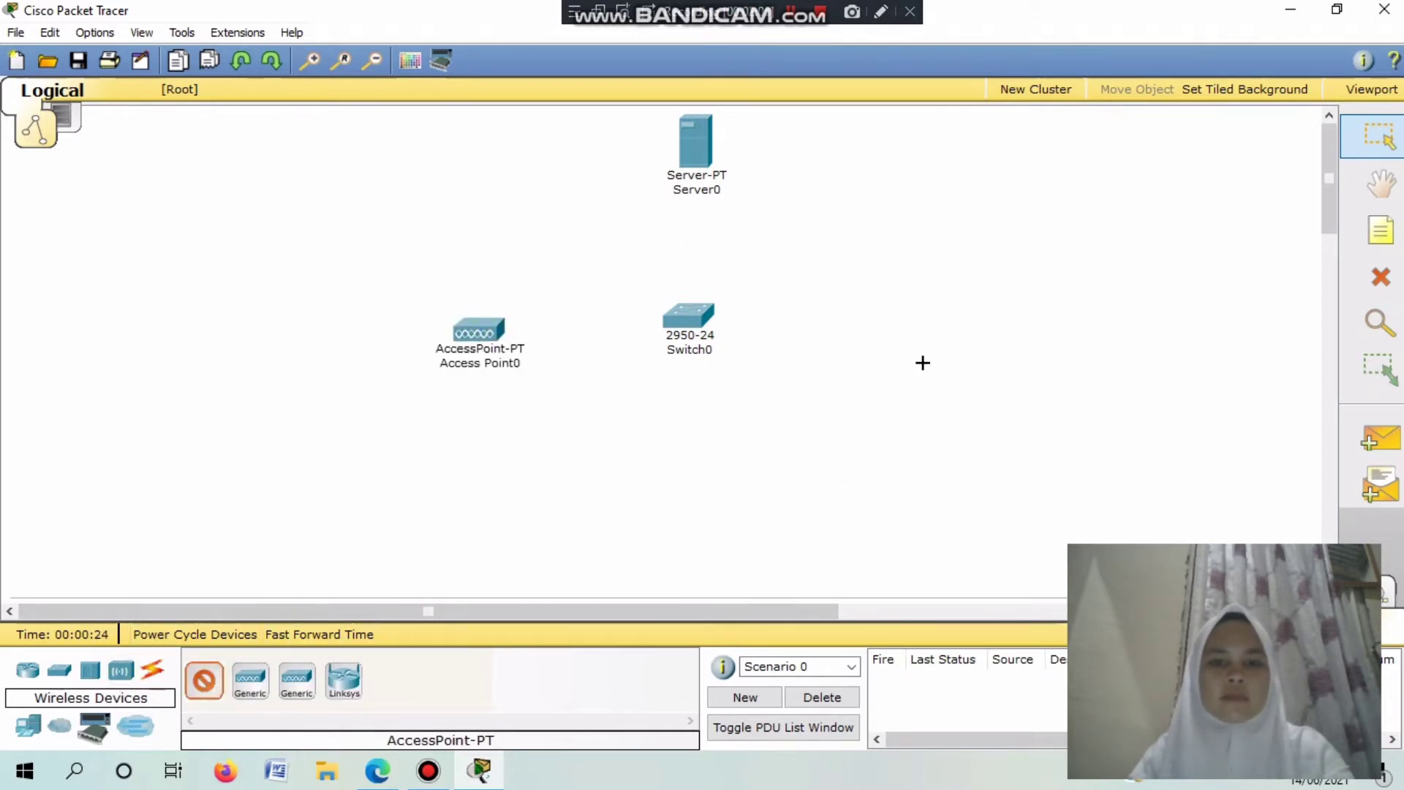
left_click(924, 340)
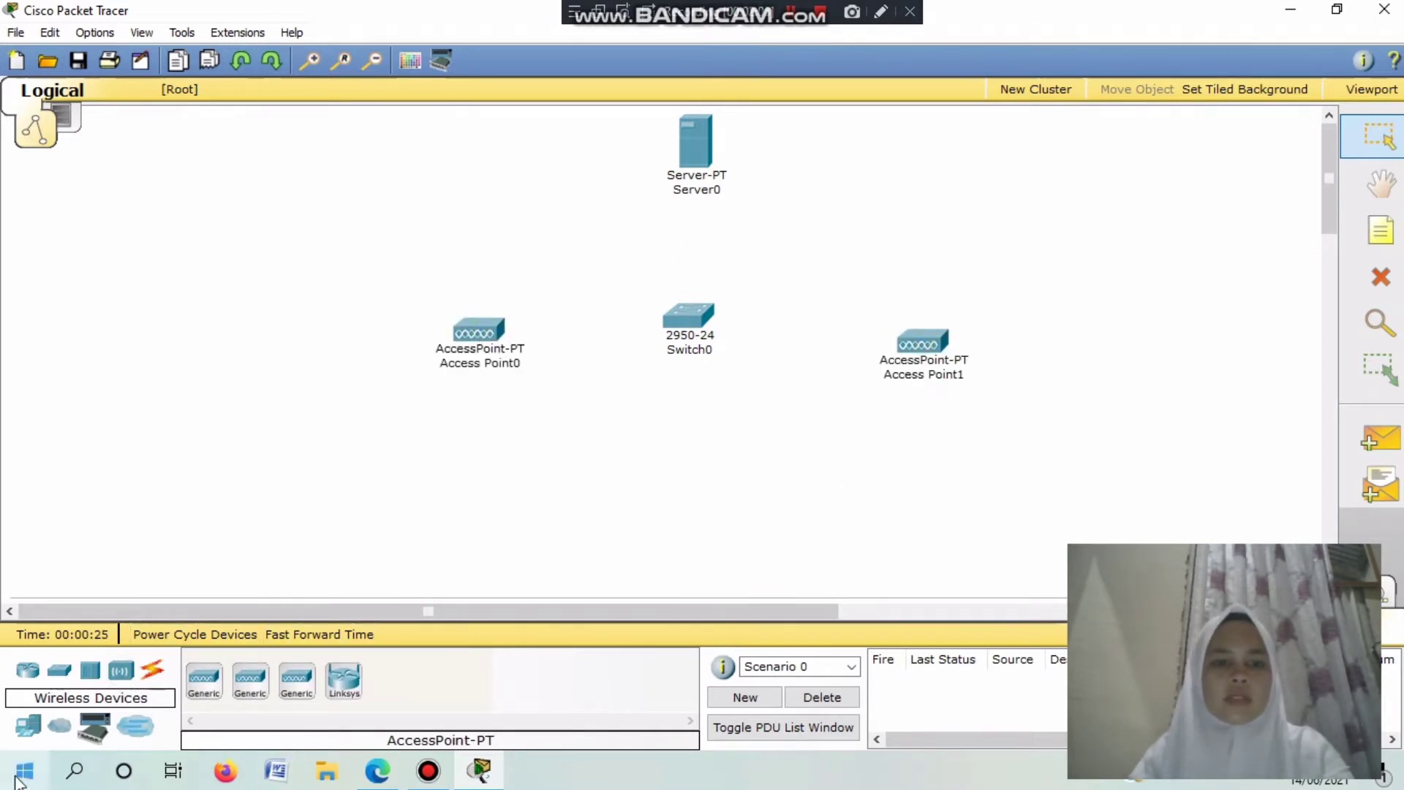
Add six Laptop-PT devices around the access points and nudge the second access point.
left_click(29, 727)
left_click(250, 679)
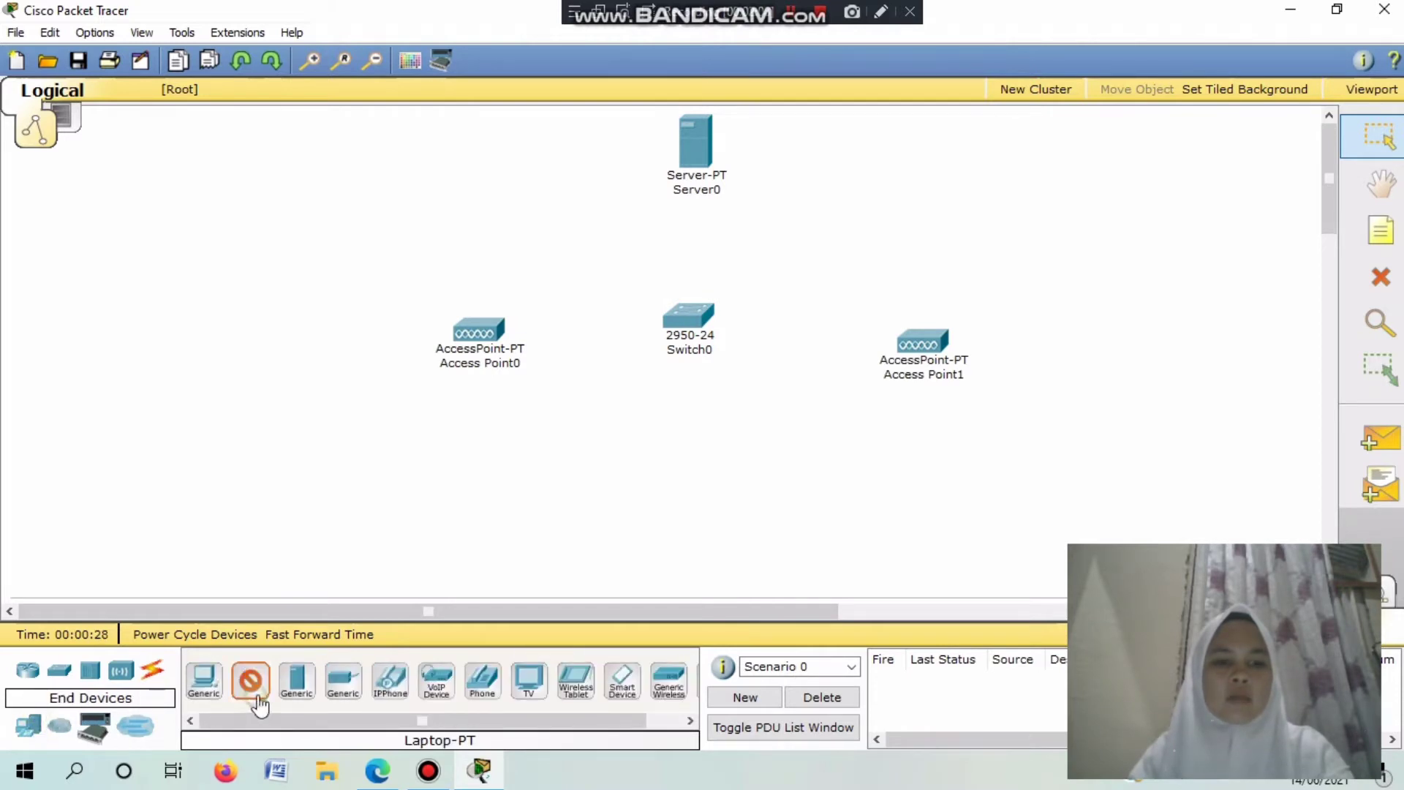
left_click(482, 200)
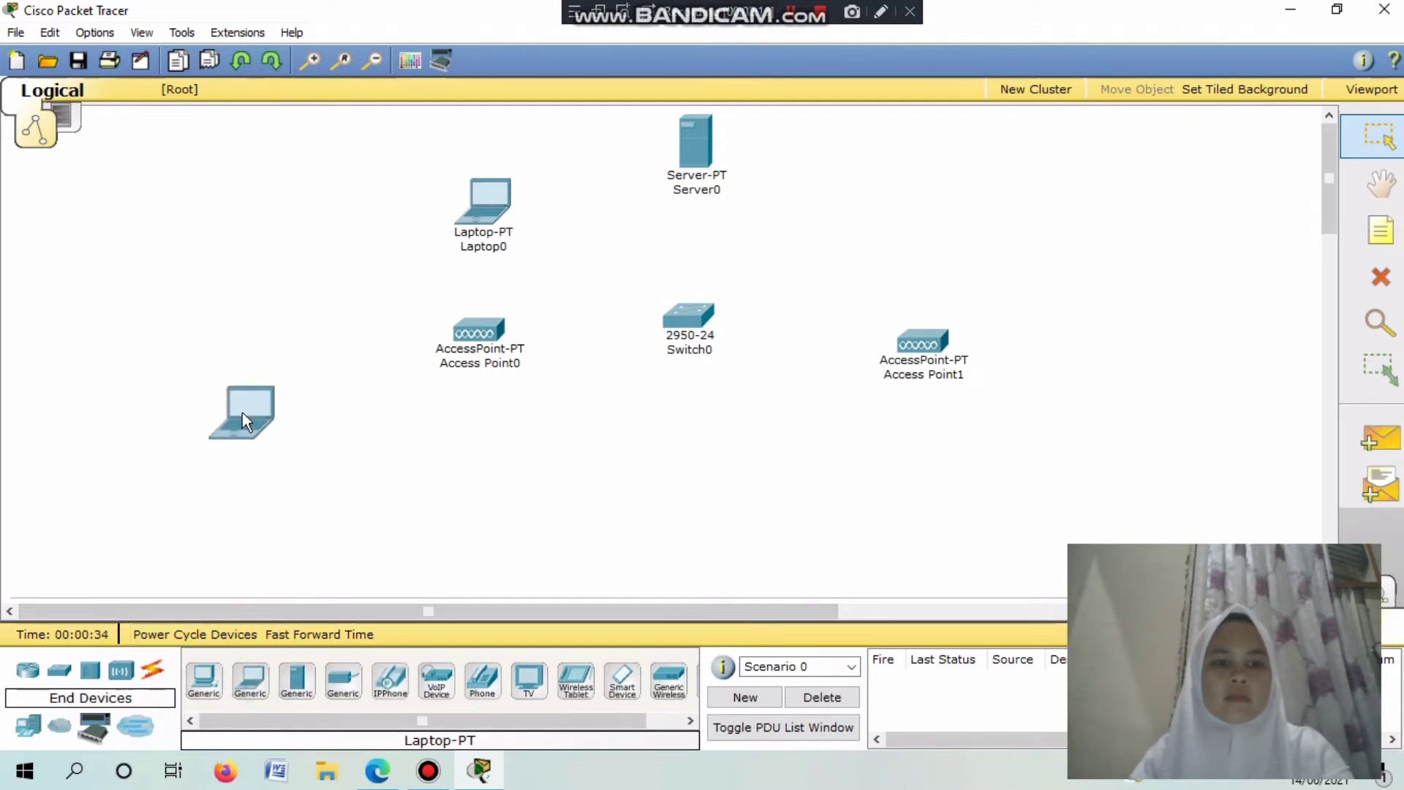
left_click_drag(250, 682, 479, 523)
left_click_drag(251, 683, 902, 542)
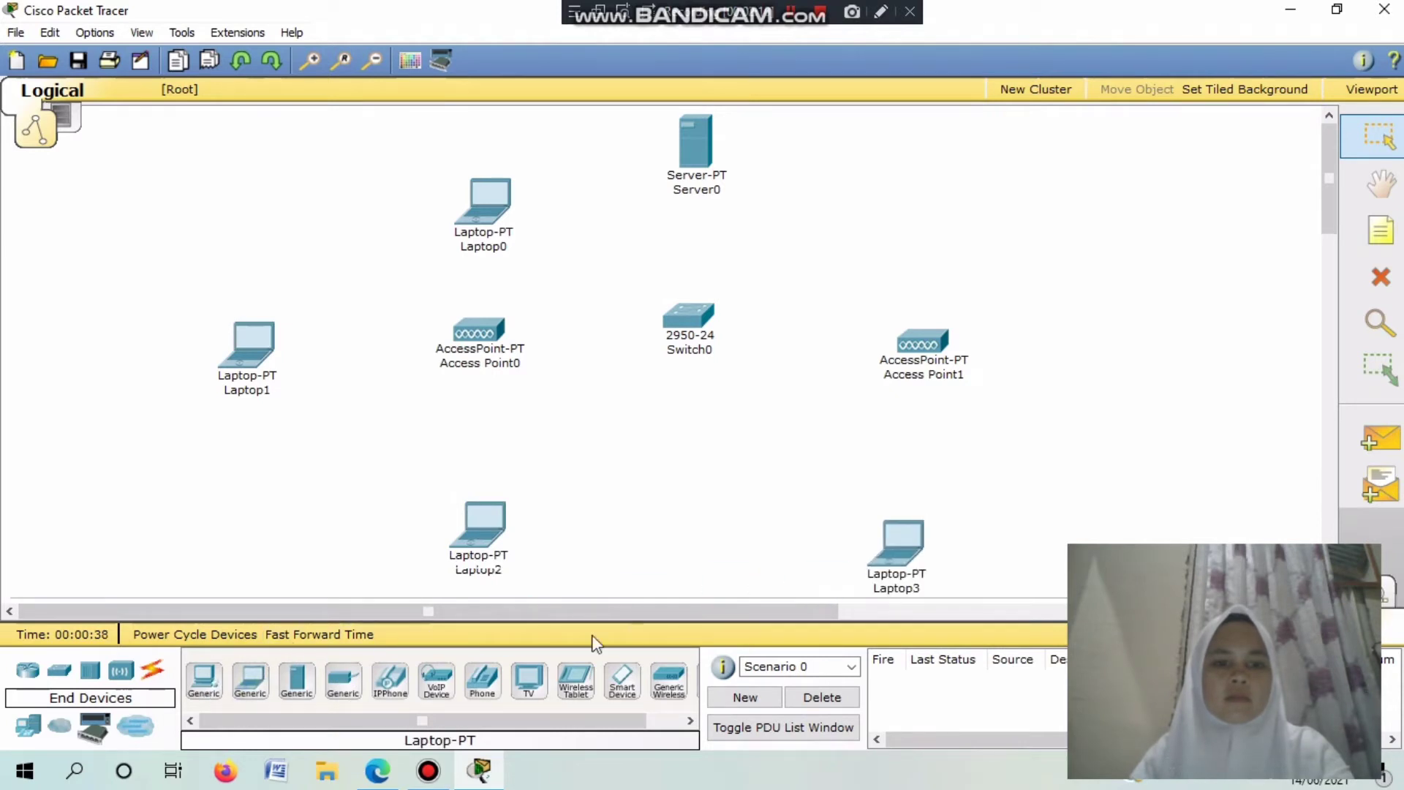
left_click_drag(253, 684, 1097, 397)
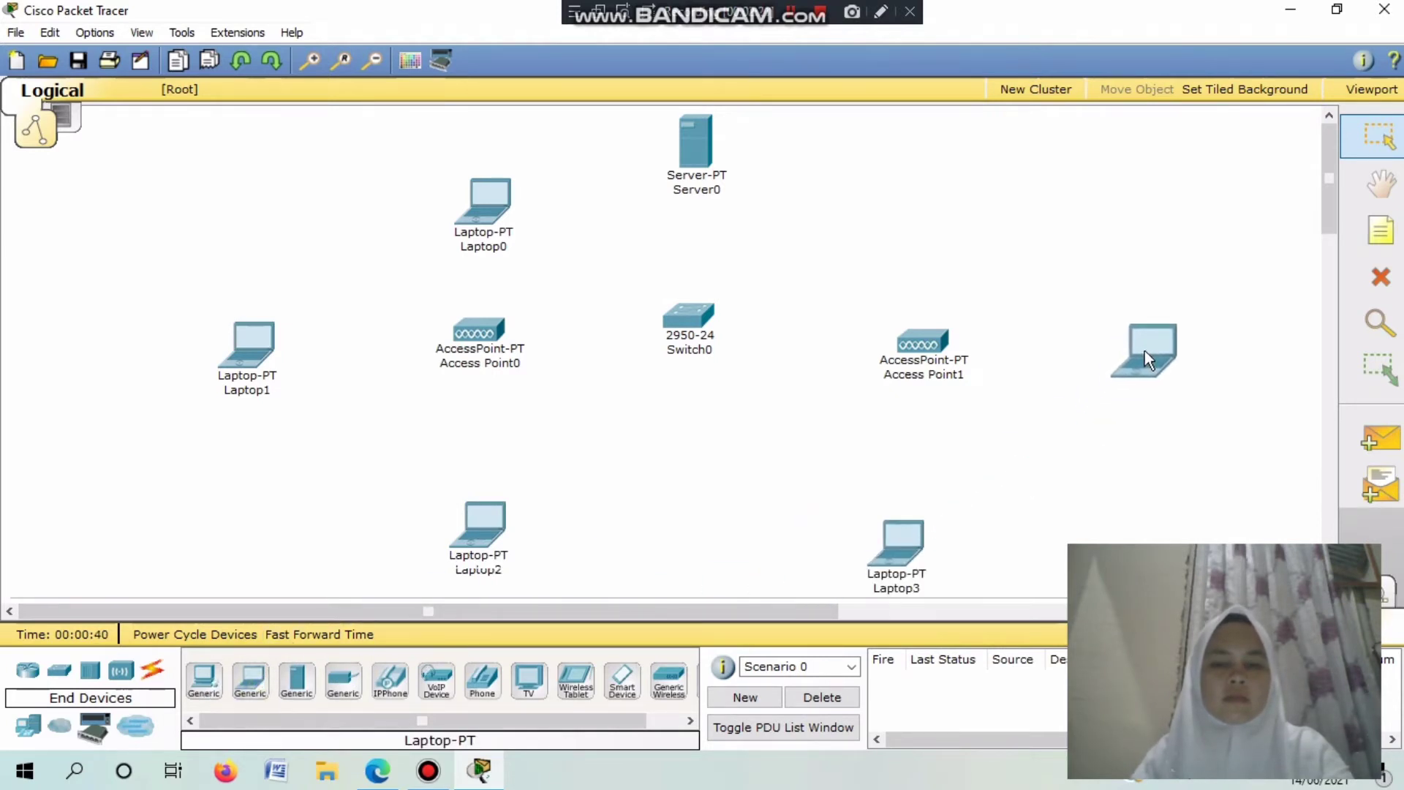
left_click_drag(251, 682, 919, 170)
left_click_drag(930, 349, 898, 318)
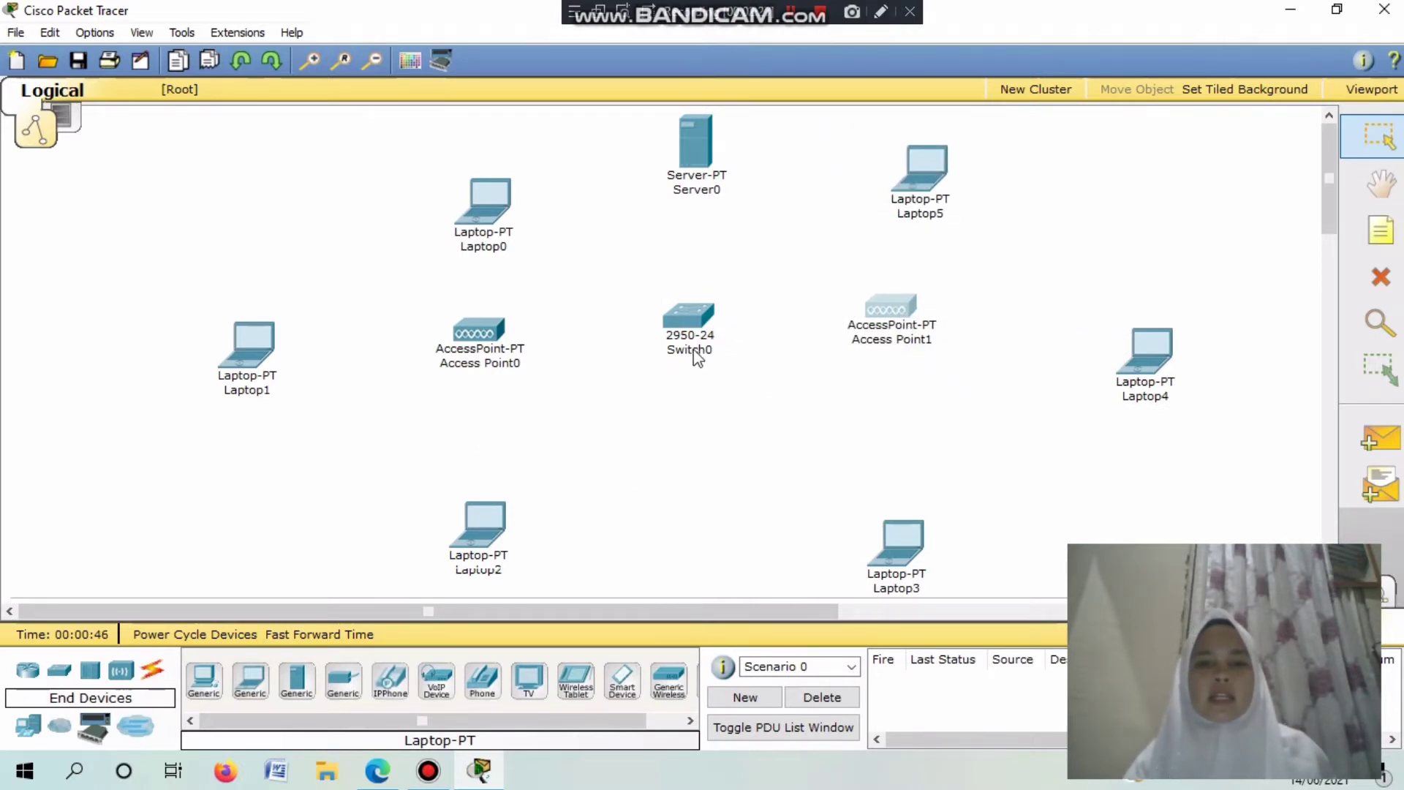
Connect switch port FastEthernet0/1 to the first access point's Port 0 with a copper straight-through cable.
left_click(153, 670)
left_click(296, 682)
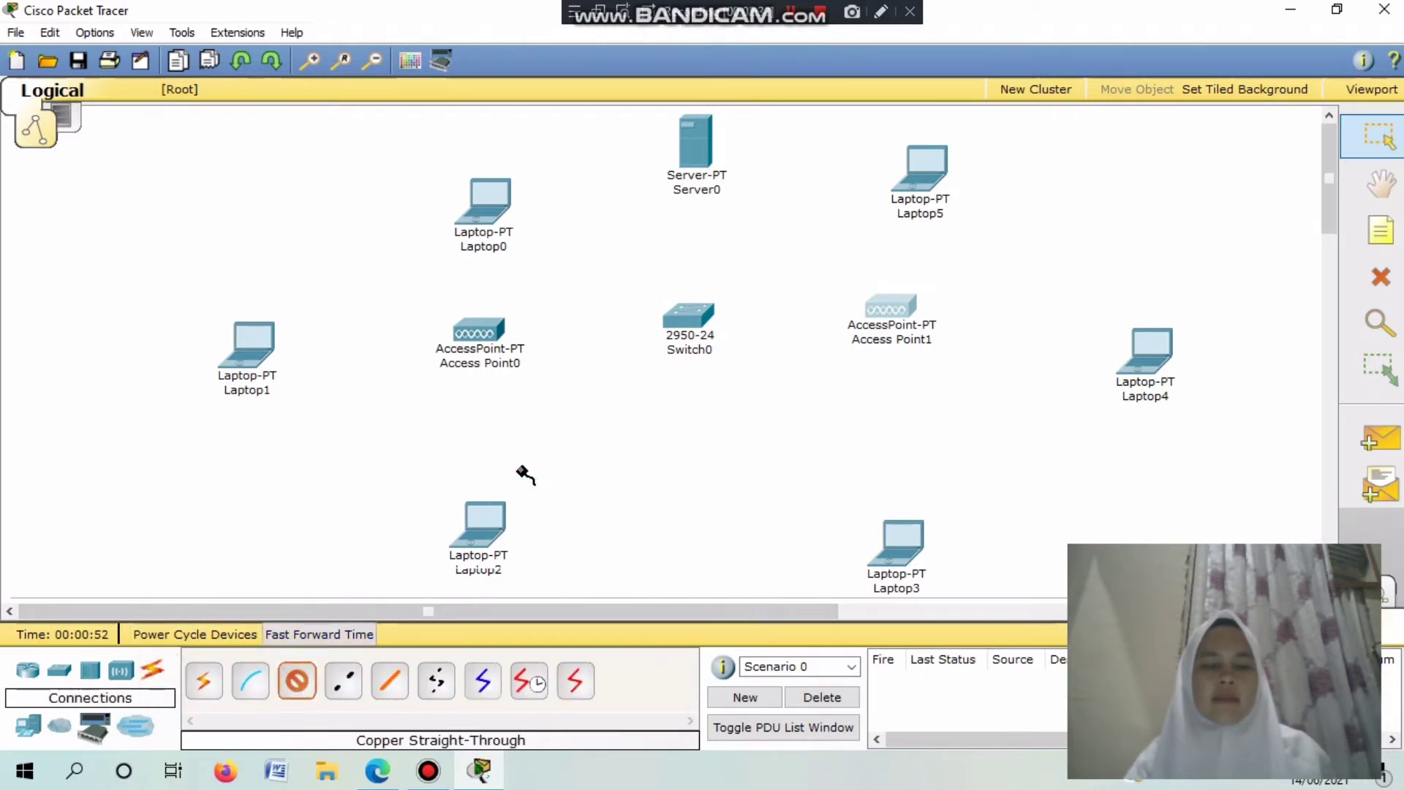
left_click(695, 333)
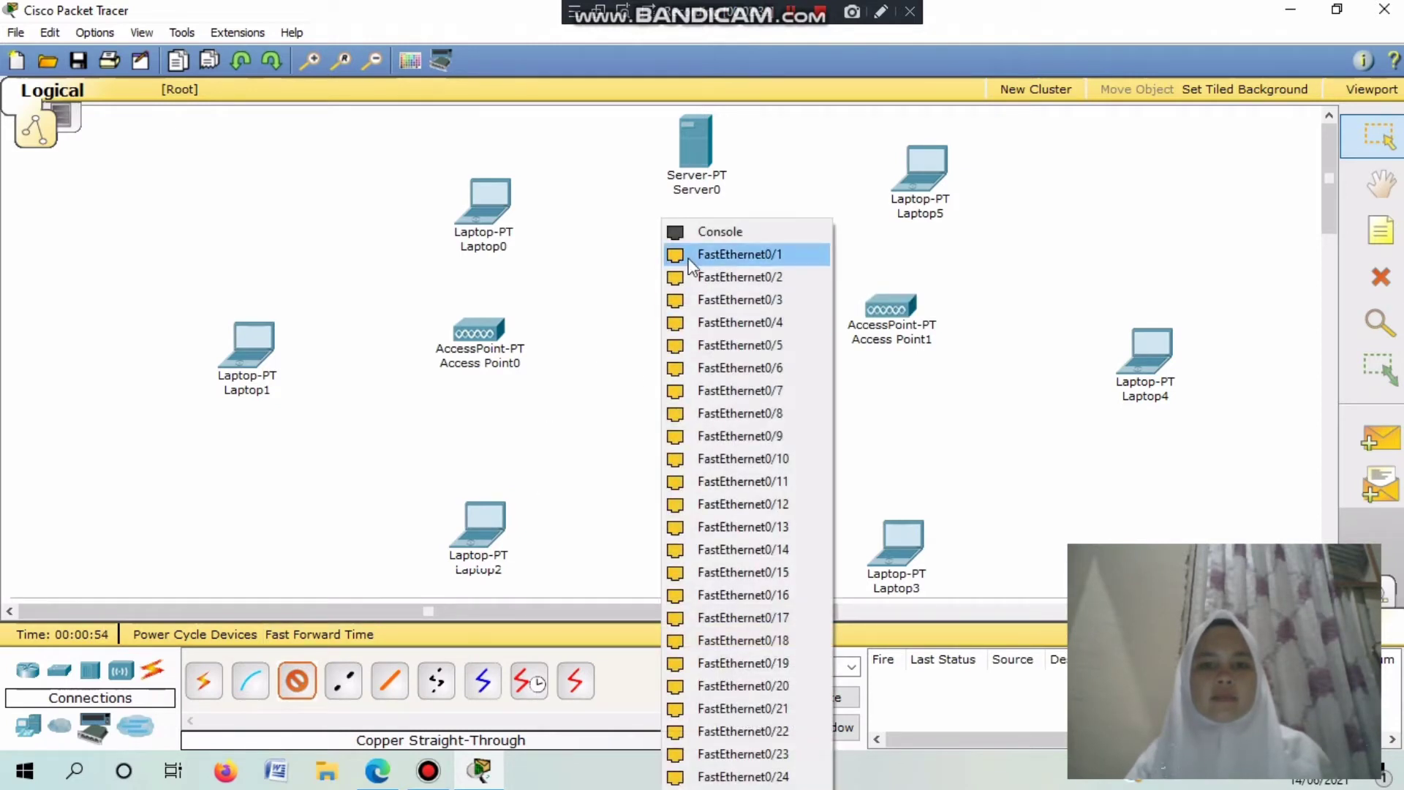
left_click(724, 255)
left_click(484, 337)
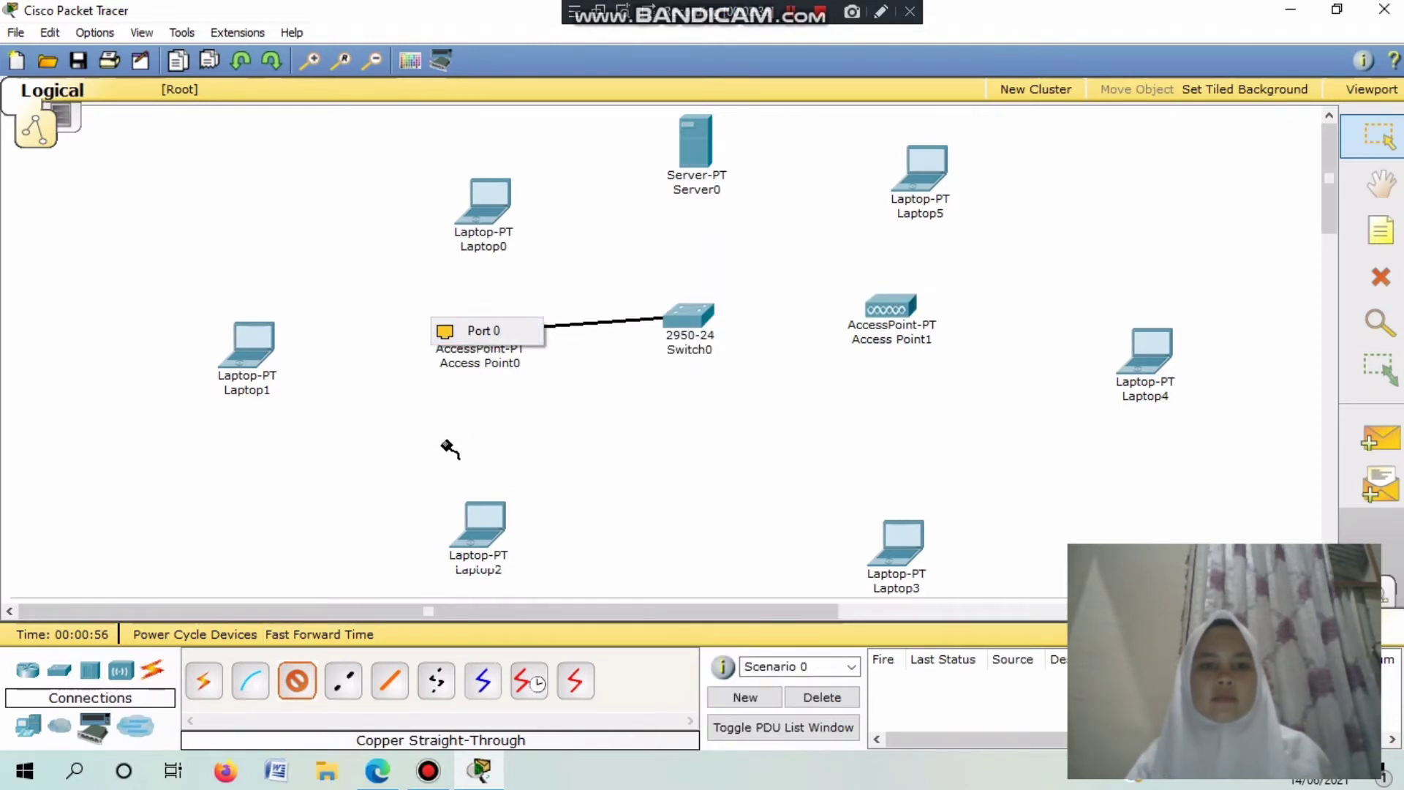
left_click(486, 330)
Check the access point and switch, then cable the switch to Server0's FastEthernet port.
left_click(289, 687)
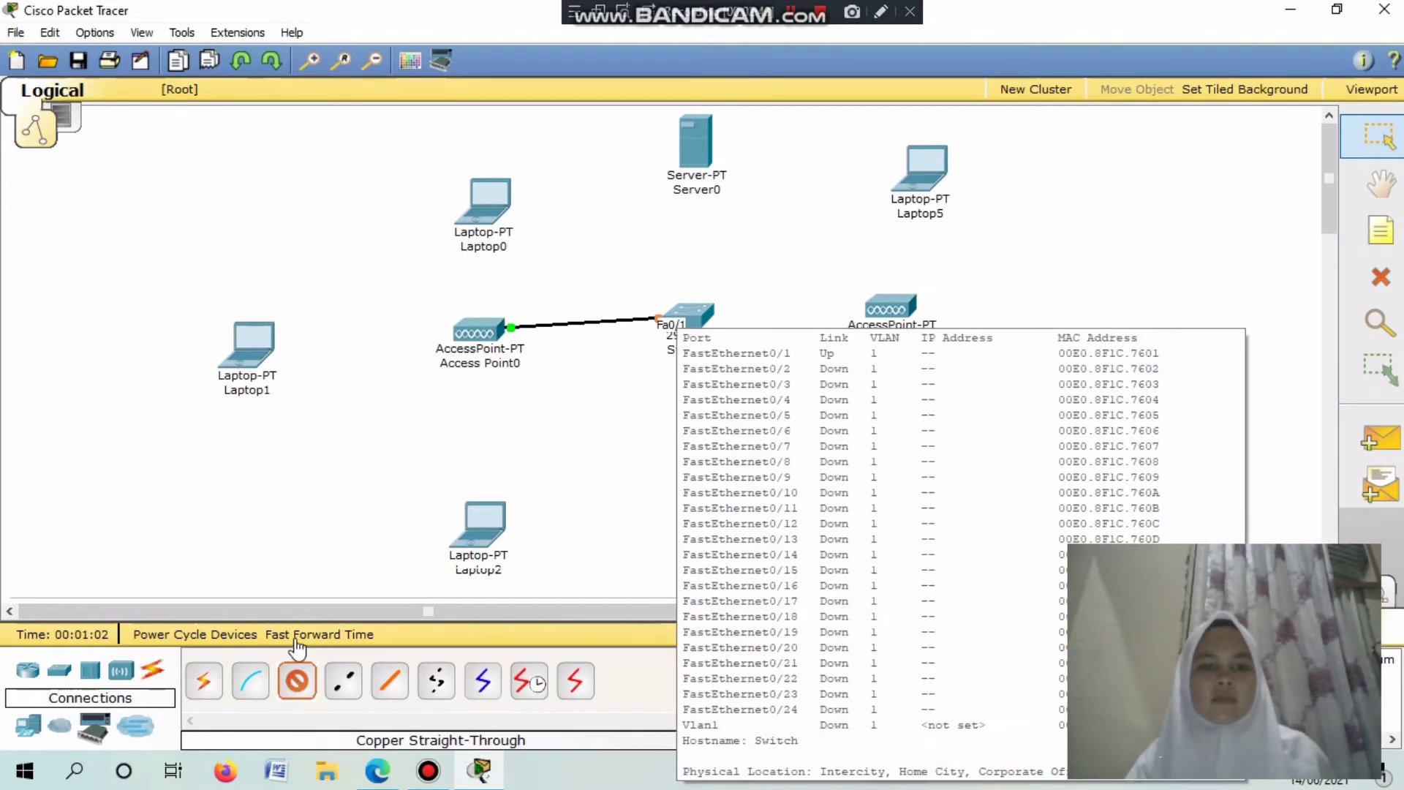
left_click(301, 684)
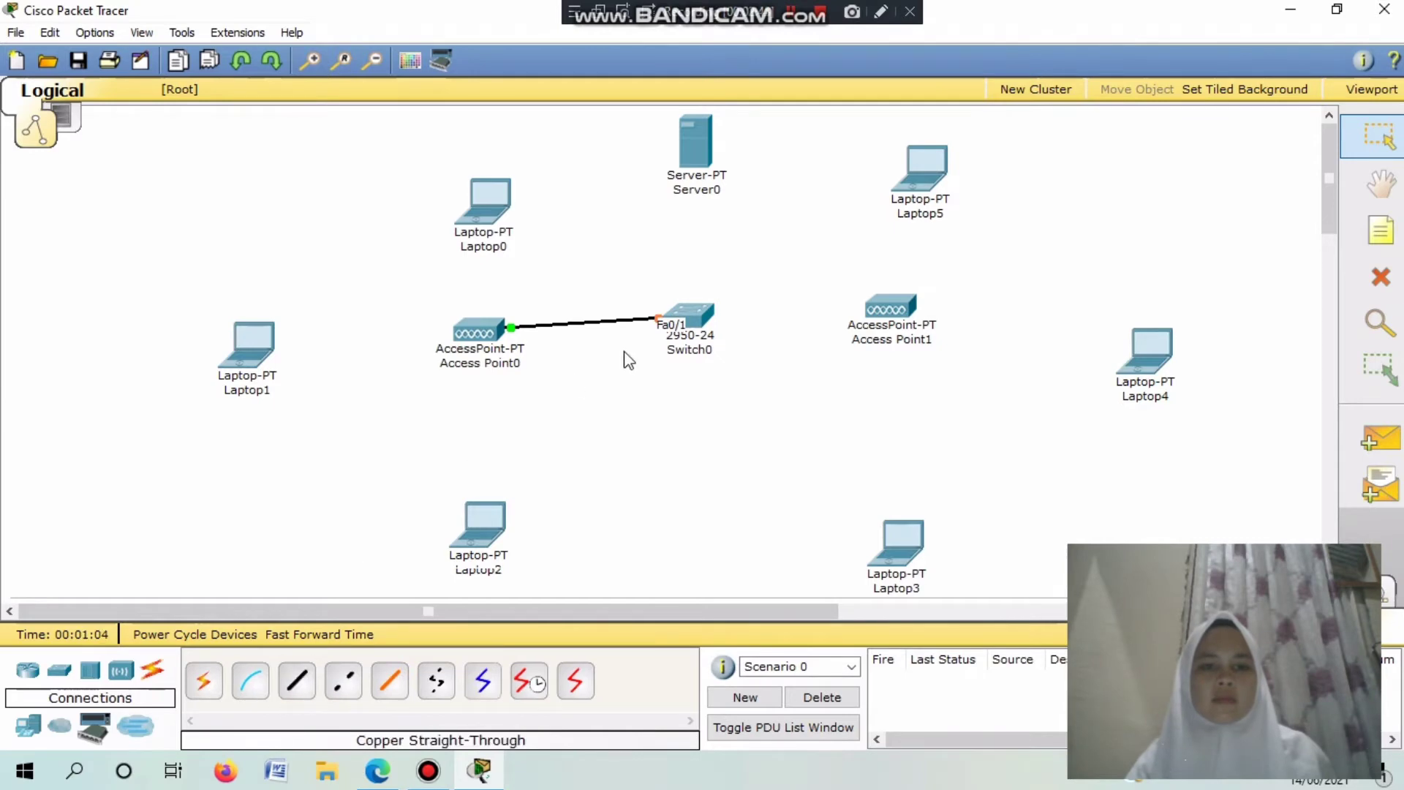
left_click(503, 329)
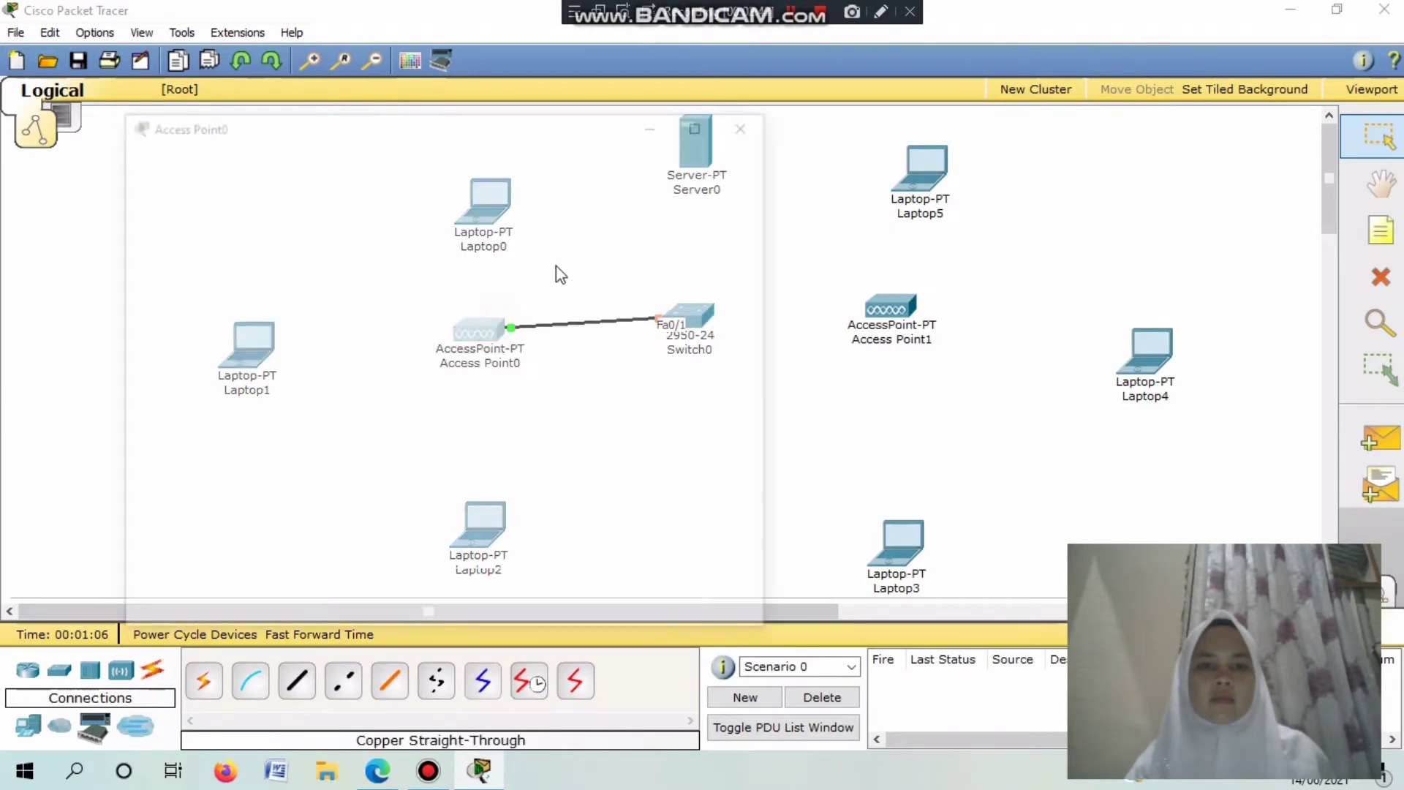
left_click(741, 123)
left_click(680, 322)
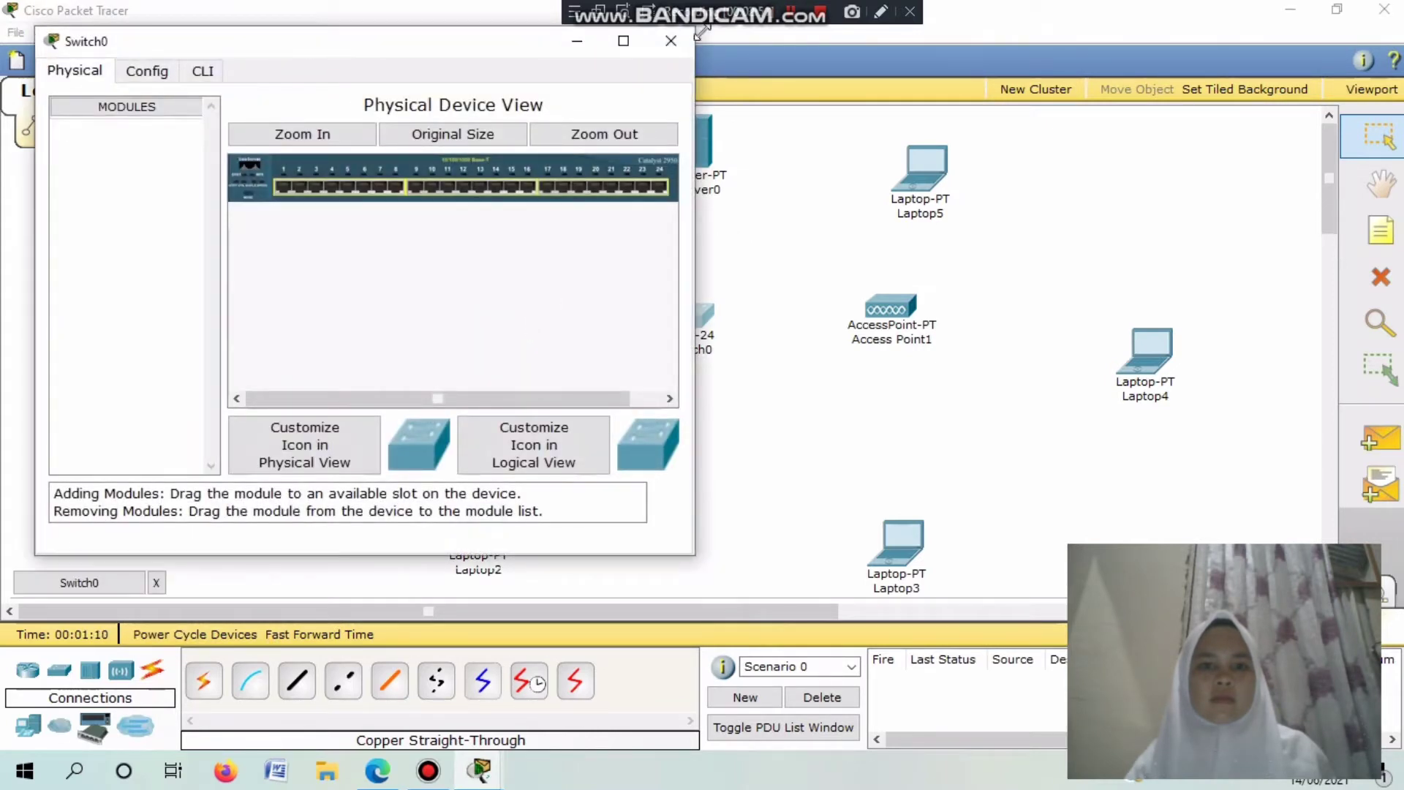
left_click(669, 42)
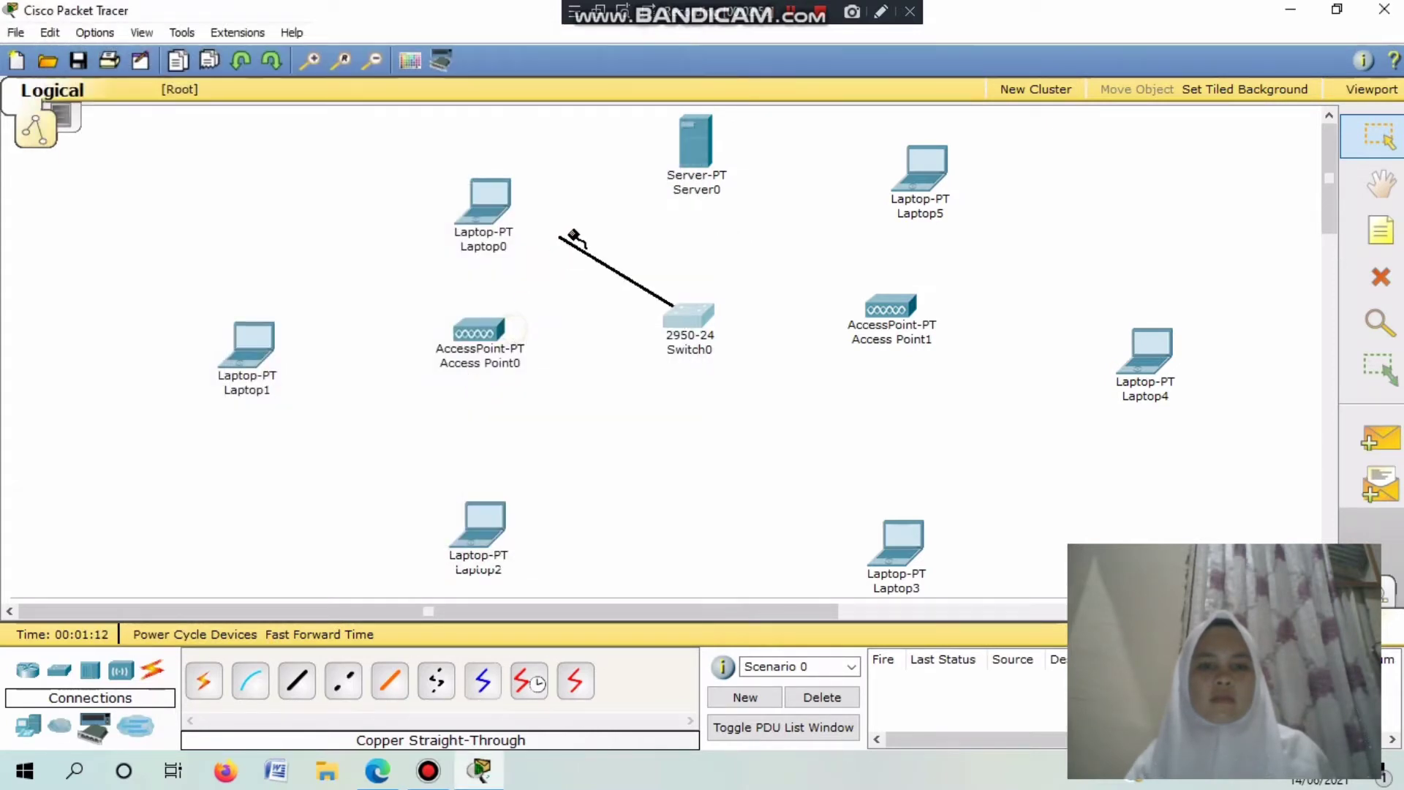
left_click(699, 173)
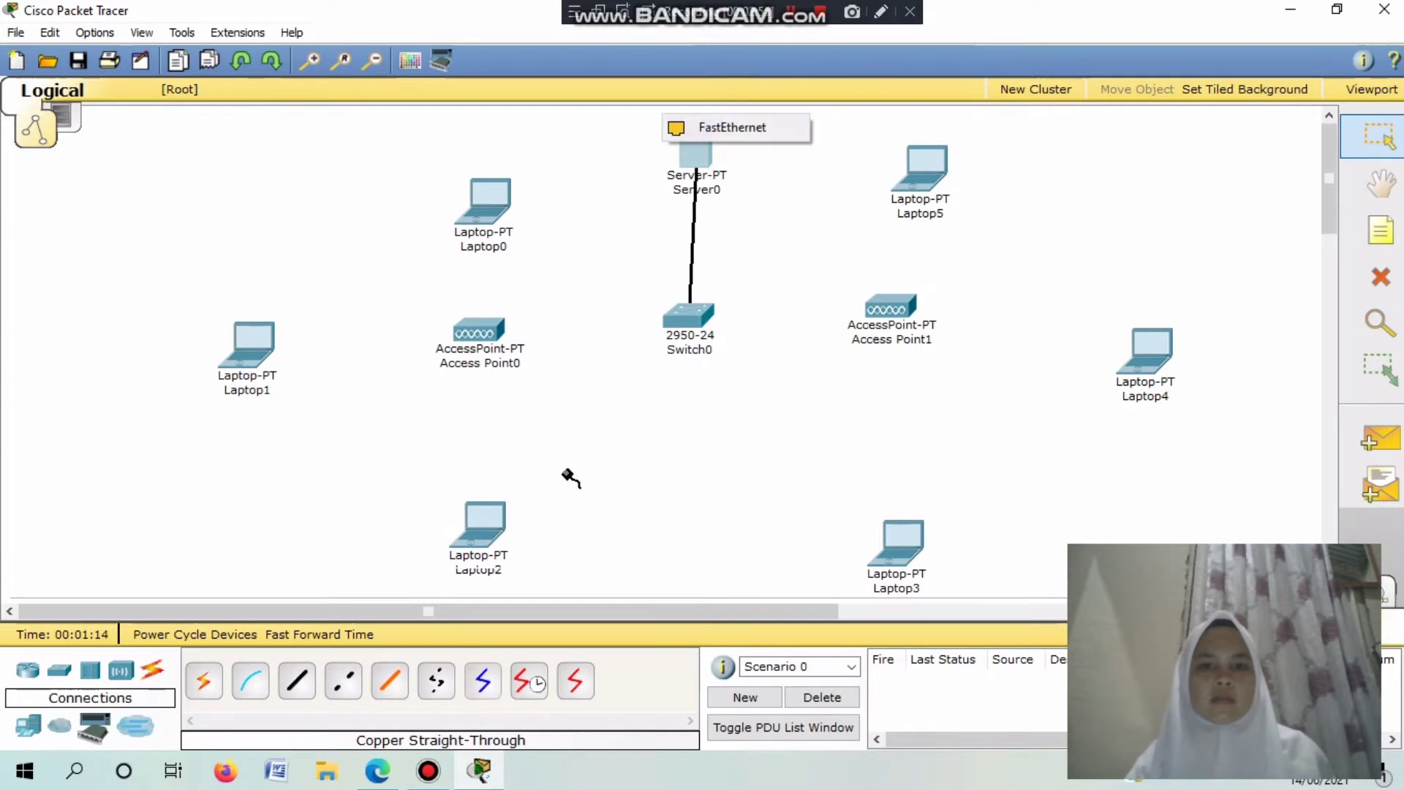
left_click(699, 128)
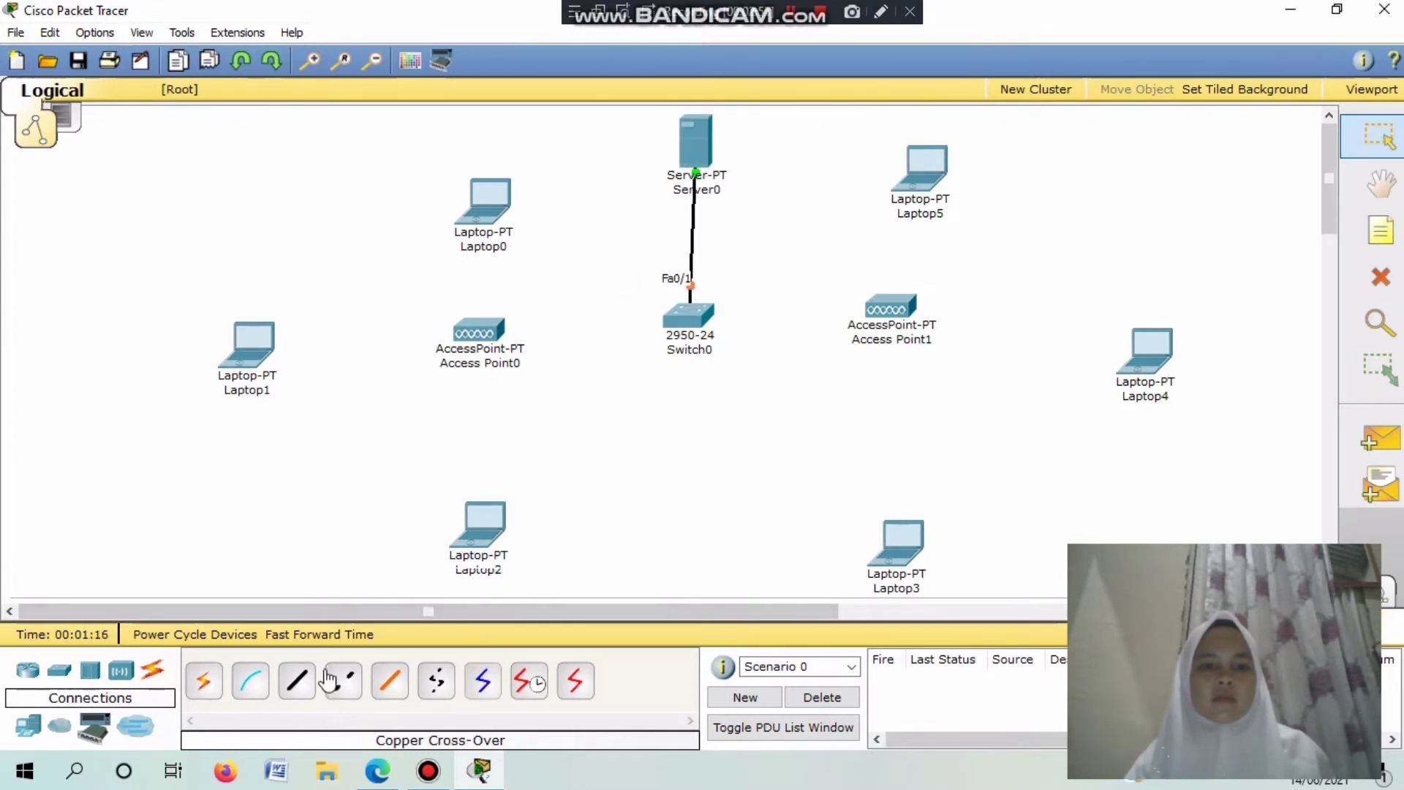
Run another straight-through cable from a free switch port to the first access point's Port 0.
left_click(298, 685)
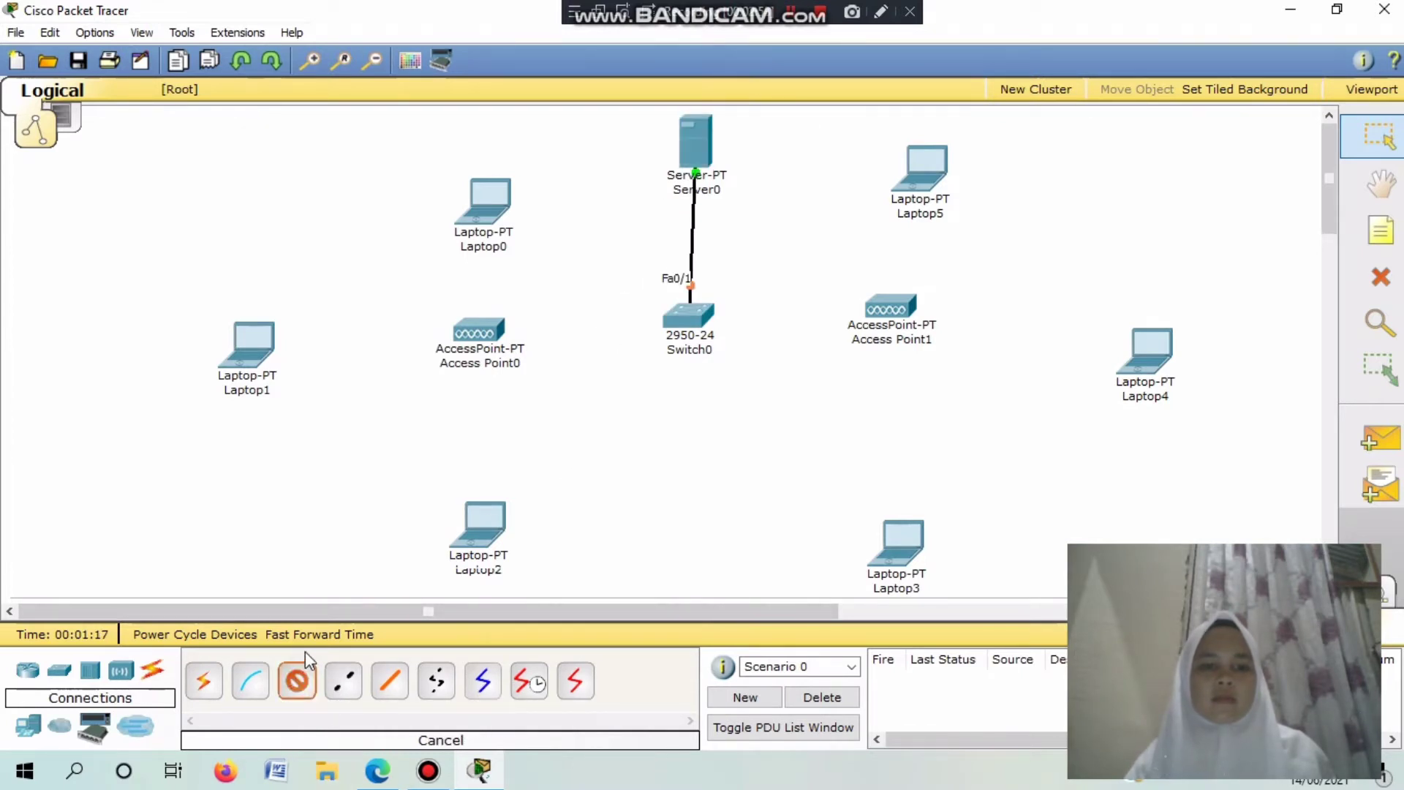
left_click(690, 323)
left_click(674, 302)
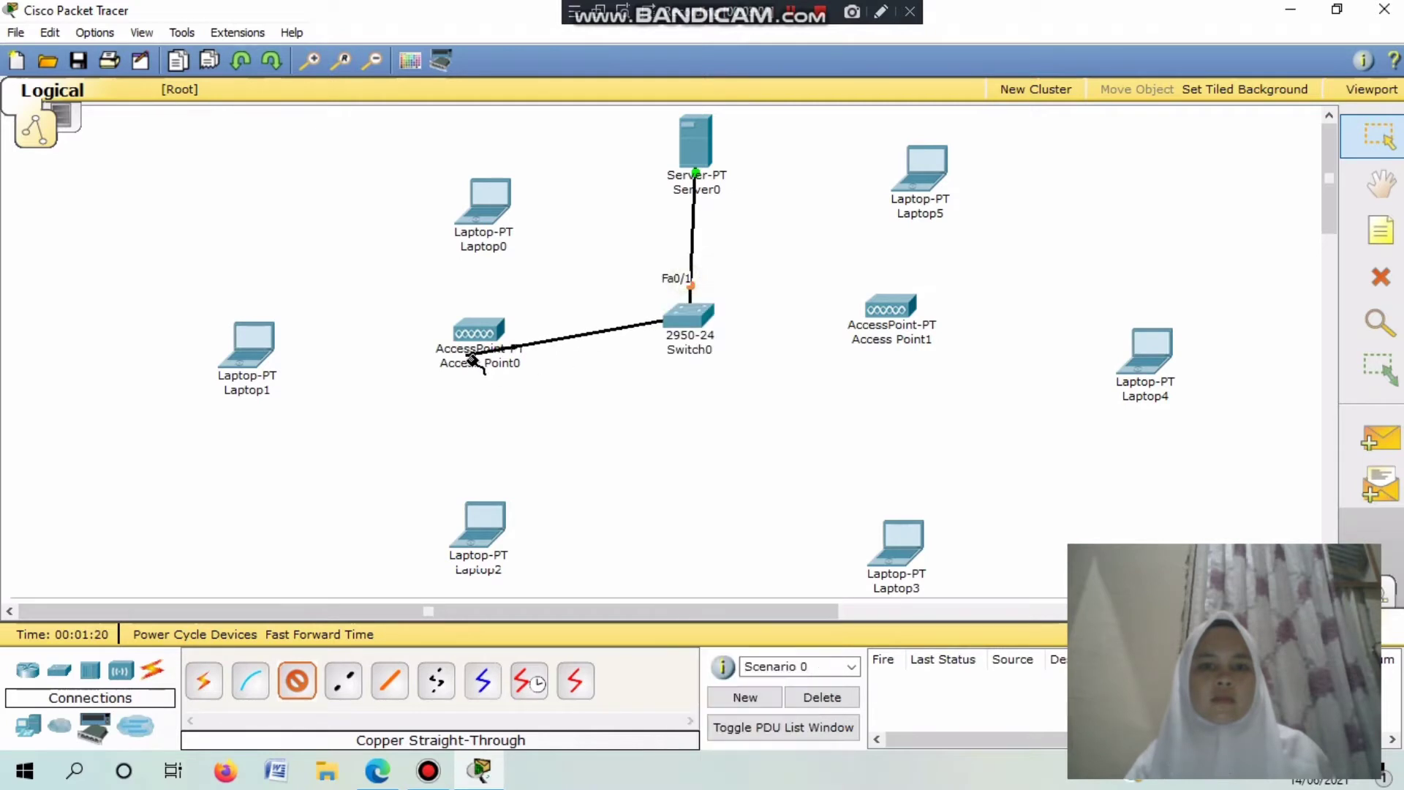
left_click(472, 333)
left_click(471, 326)
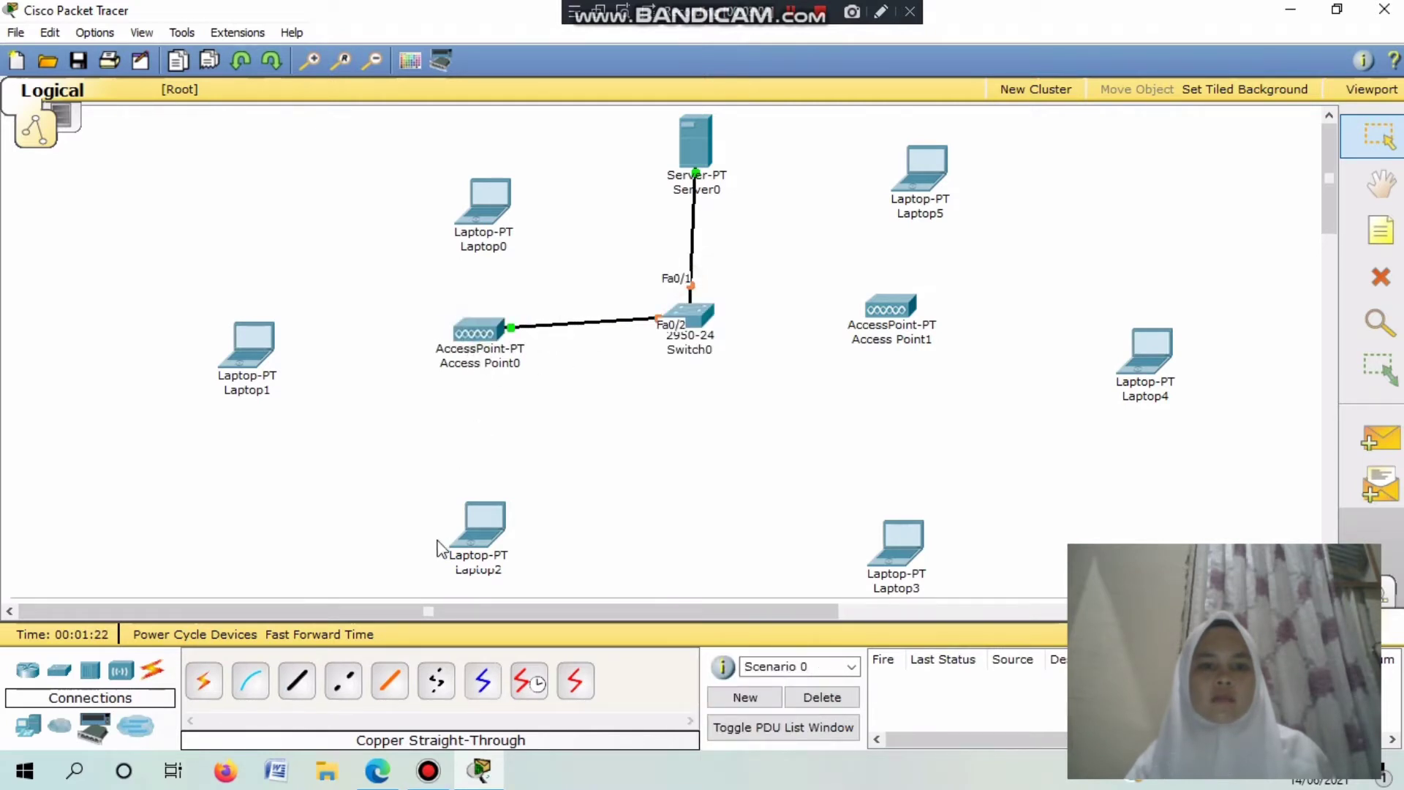
Cable Switch0's Fa0/3 port to Access Point1's Port 0.
left_click(297, 681)
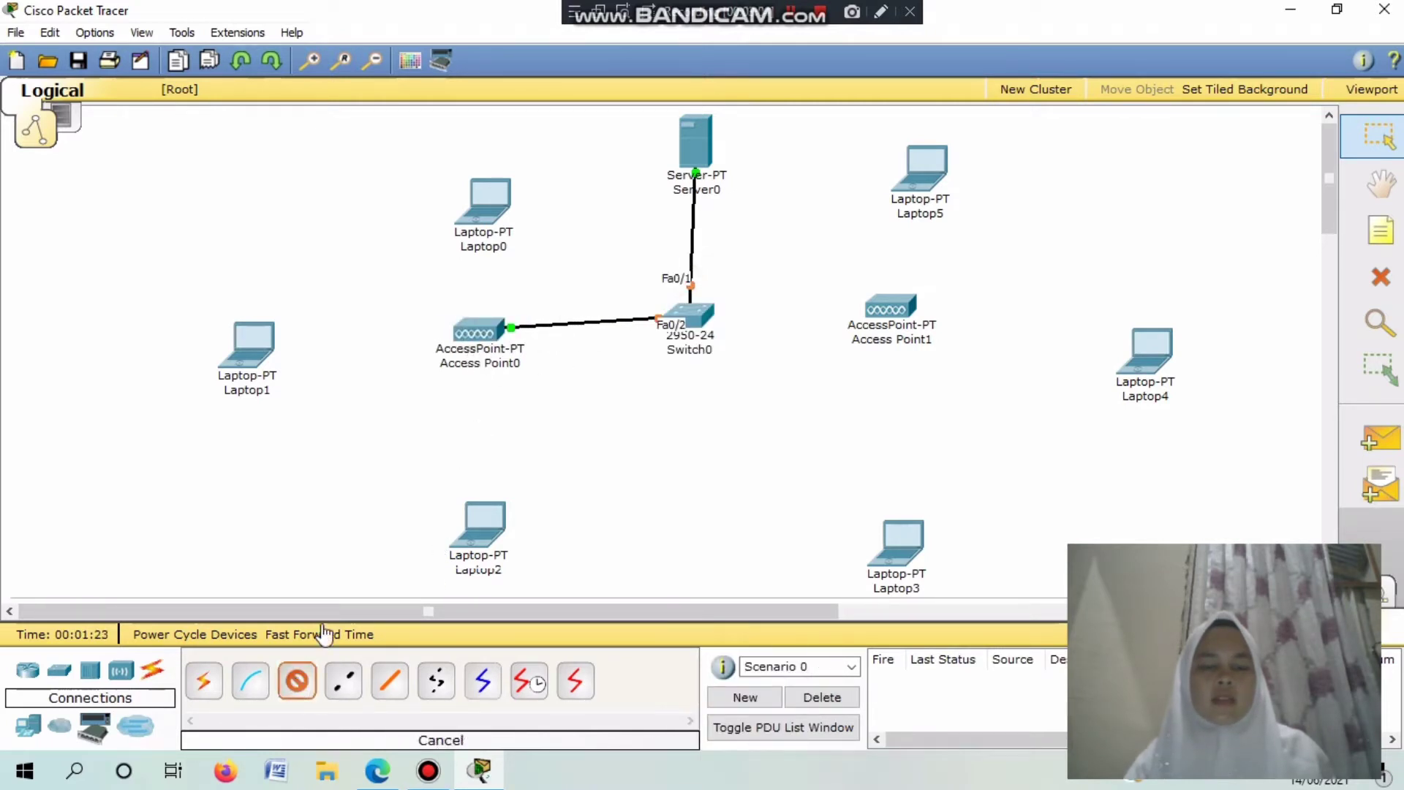
left_click(670, 320)
left_click(775, 296)
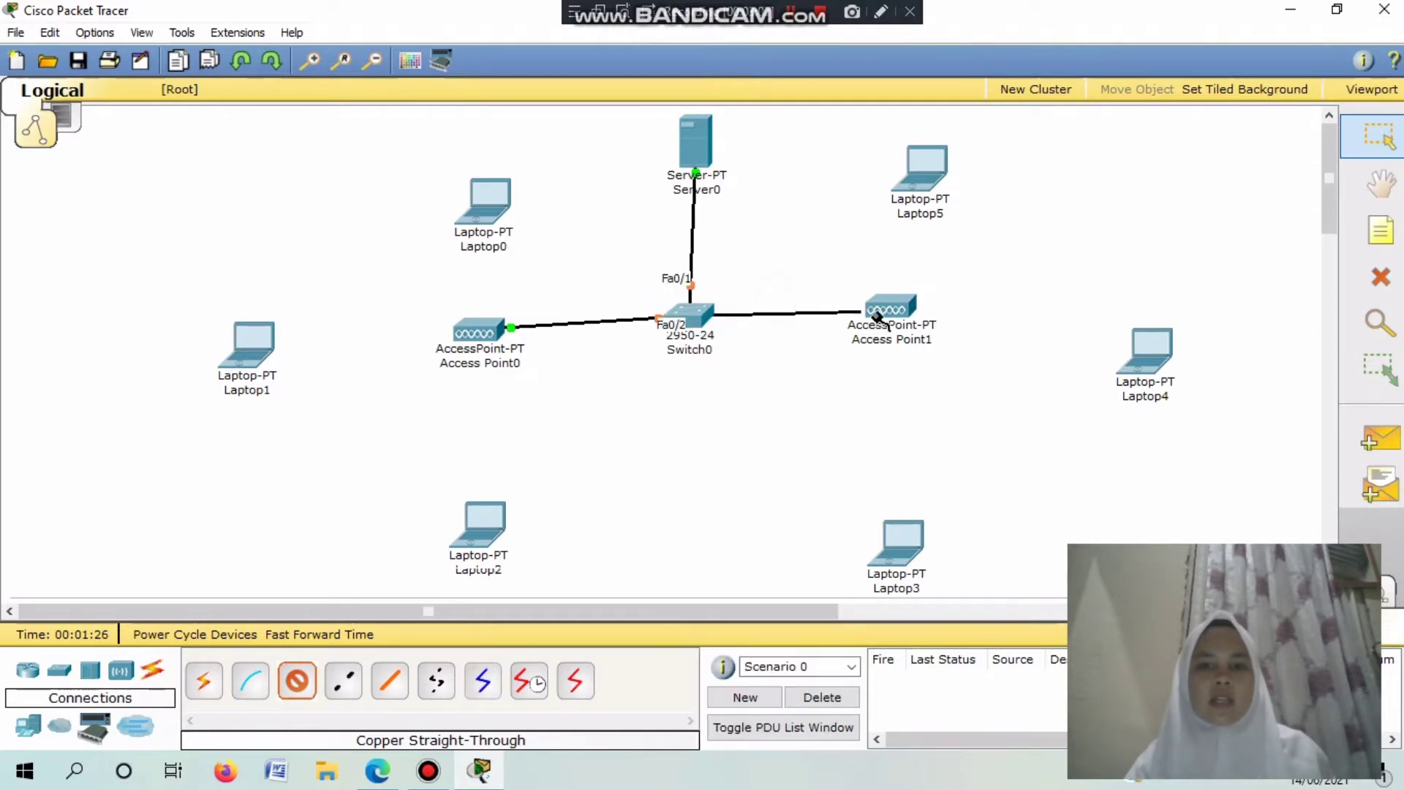
left_click(882, 313)
left_click(894, 306)
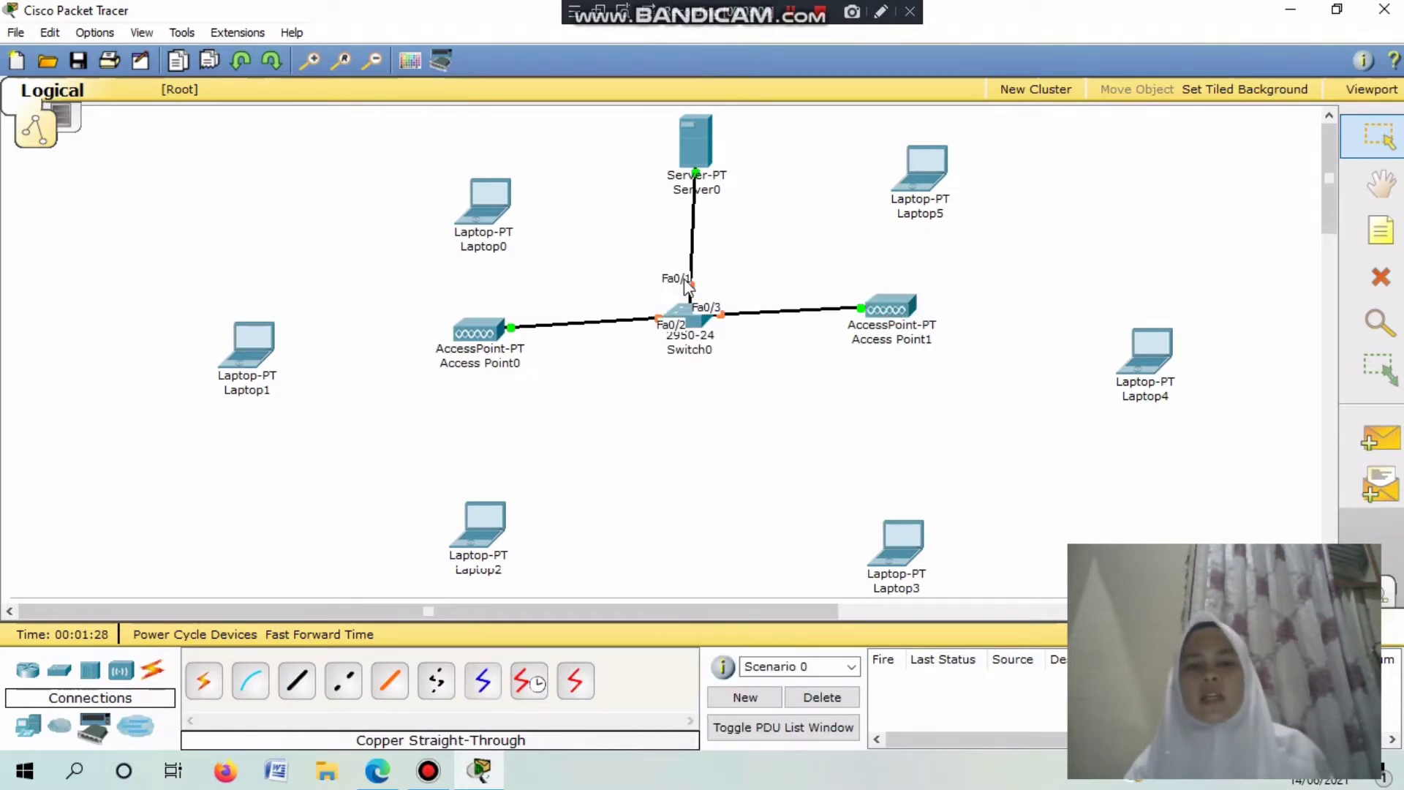
mouse_move(676, 302)
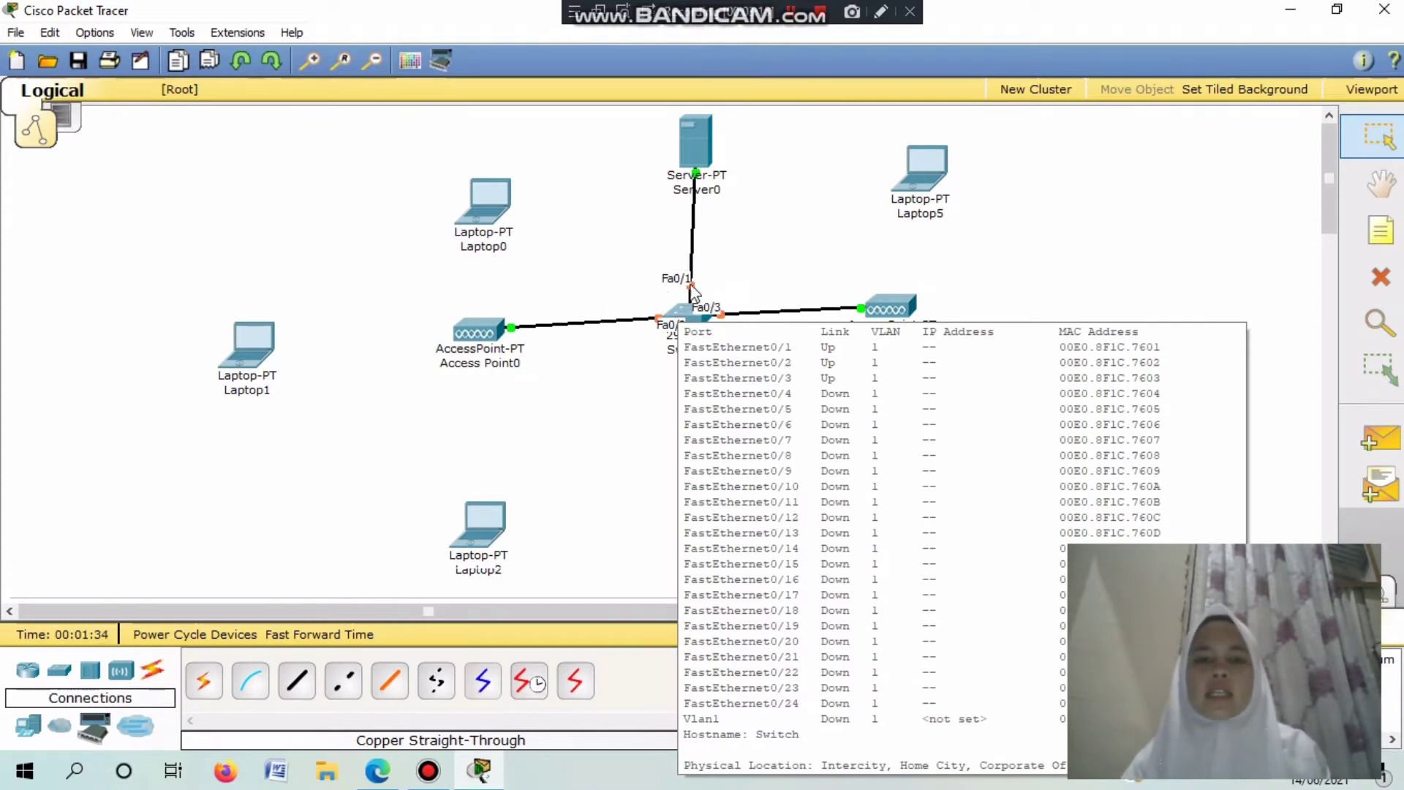
In Server0's IP Configuration, choose Static with IP 192.168.100.10 and mask 255.255.255.0.
left_click(704, 137)
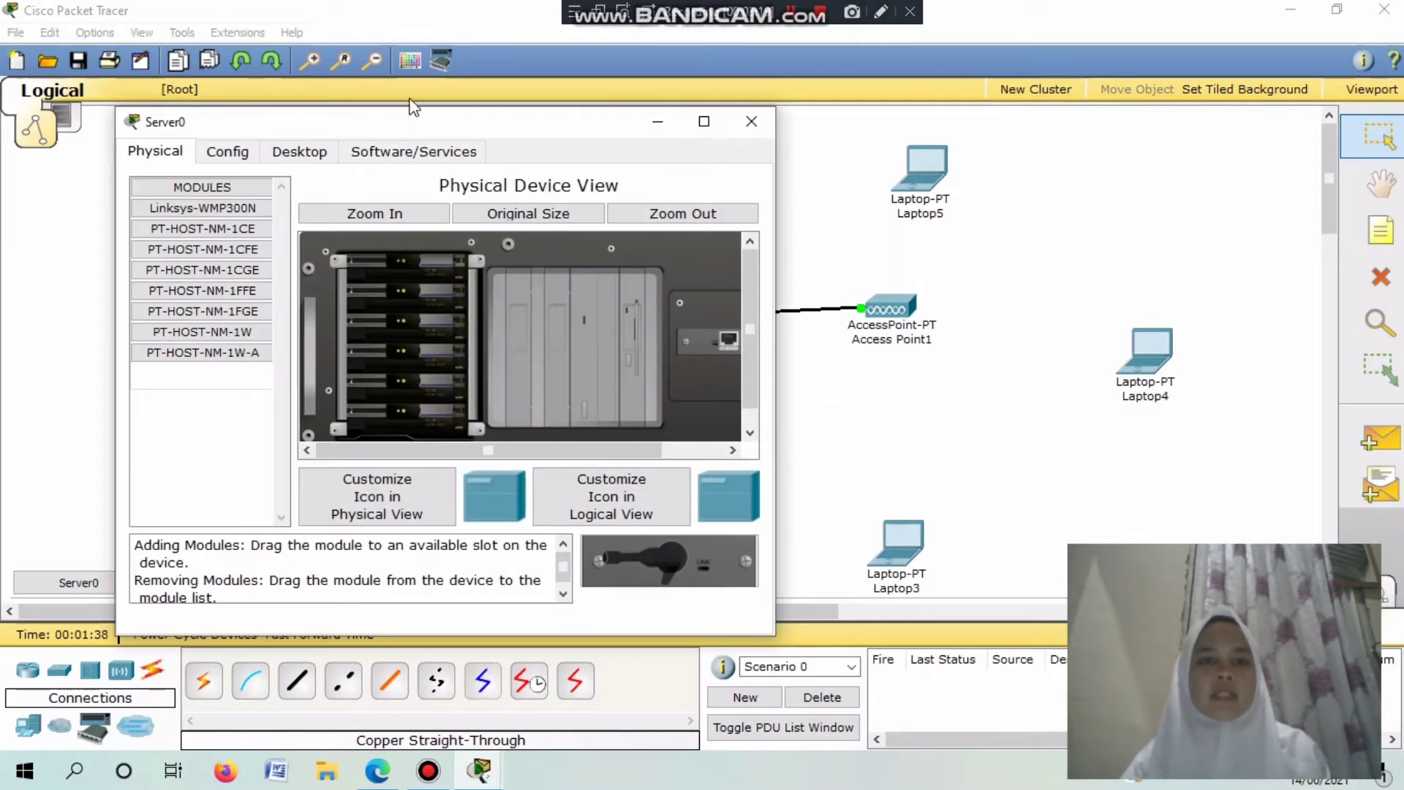
left_click(227, 151)
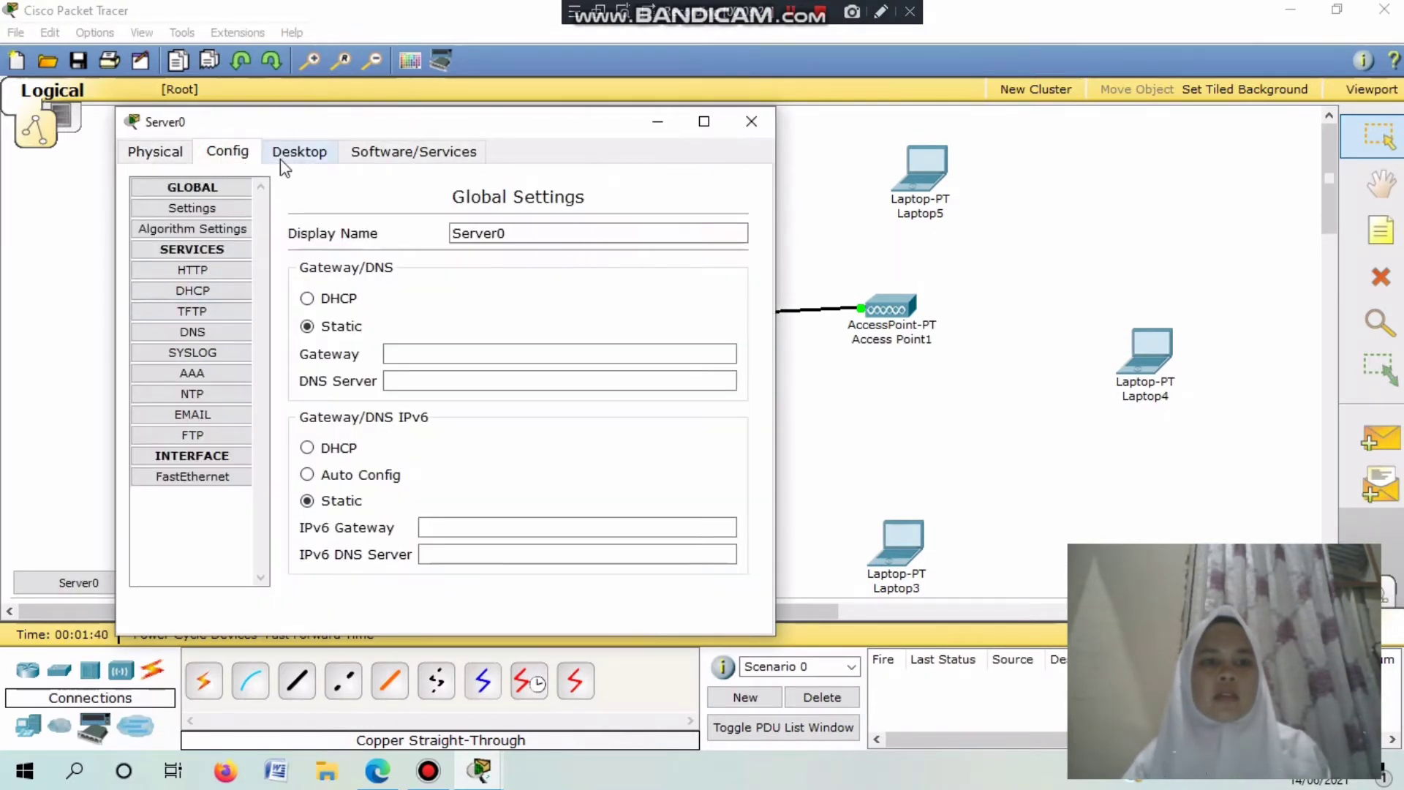
left_click(287, 155)
left_click(196, 229)
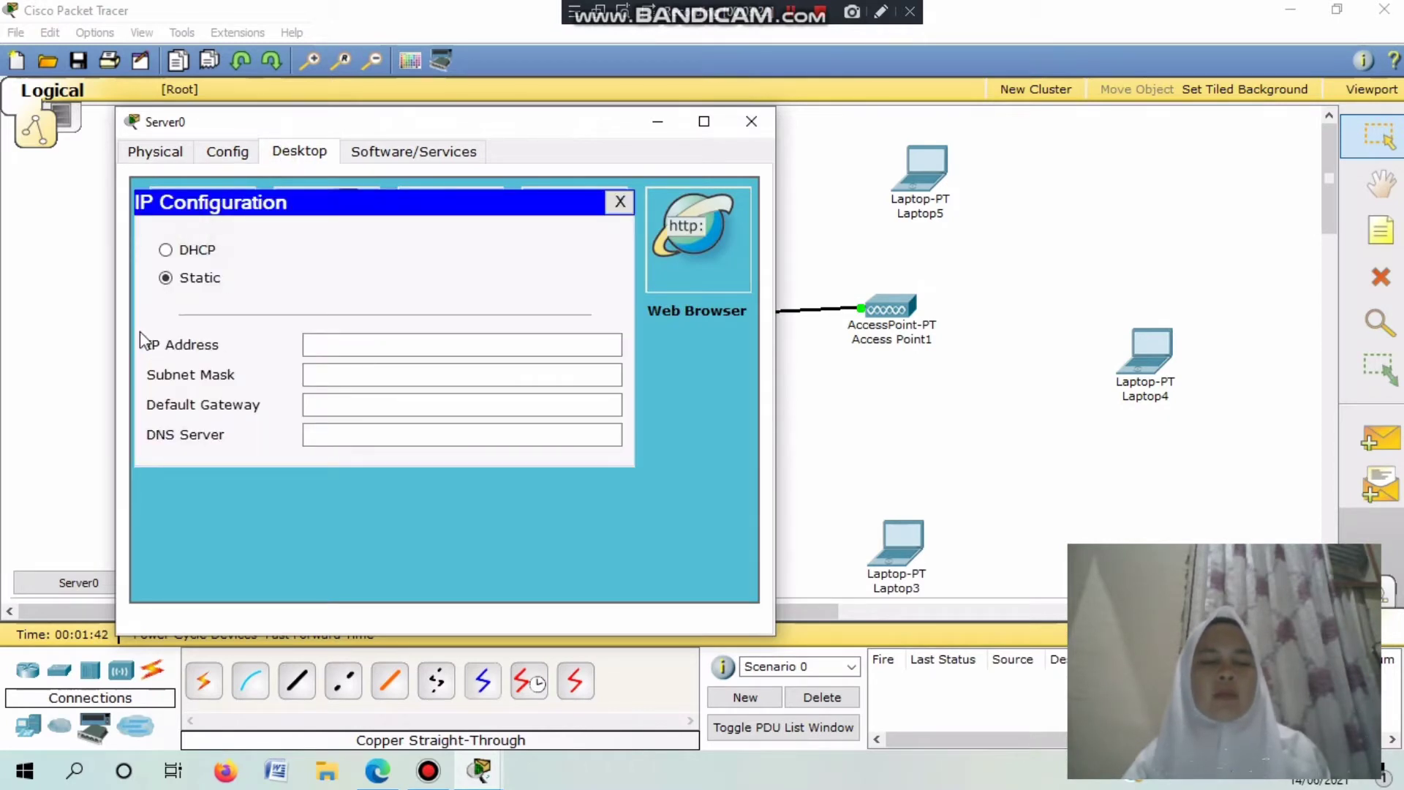
left_click(166, 278)
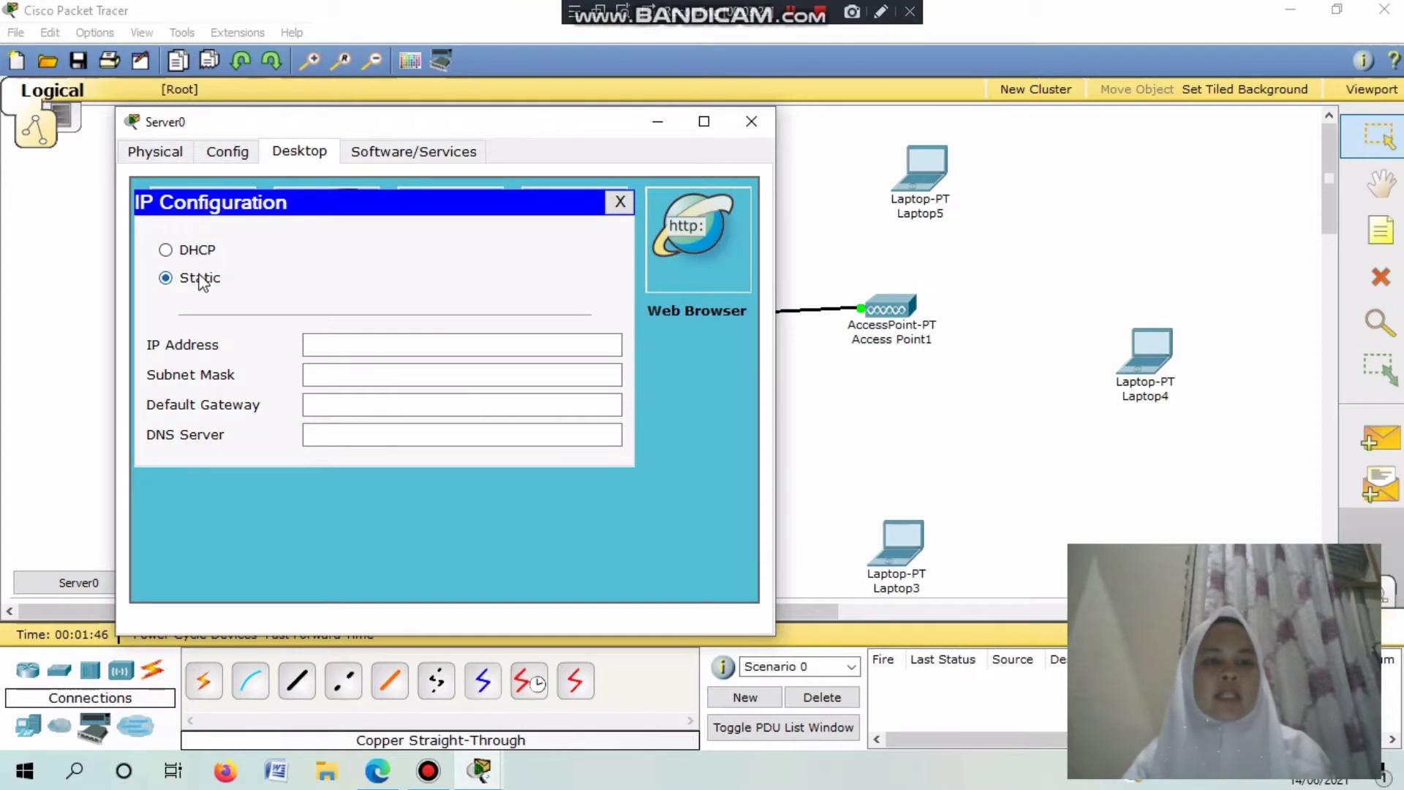
left_click(337, 345)
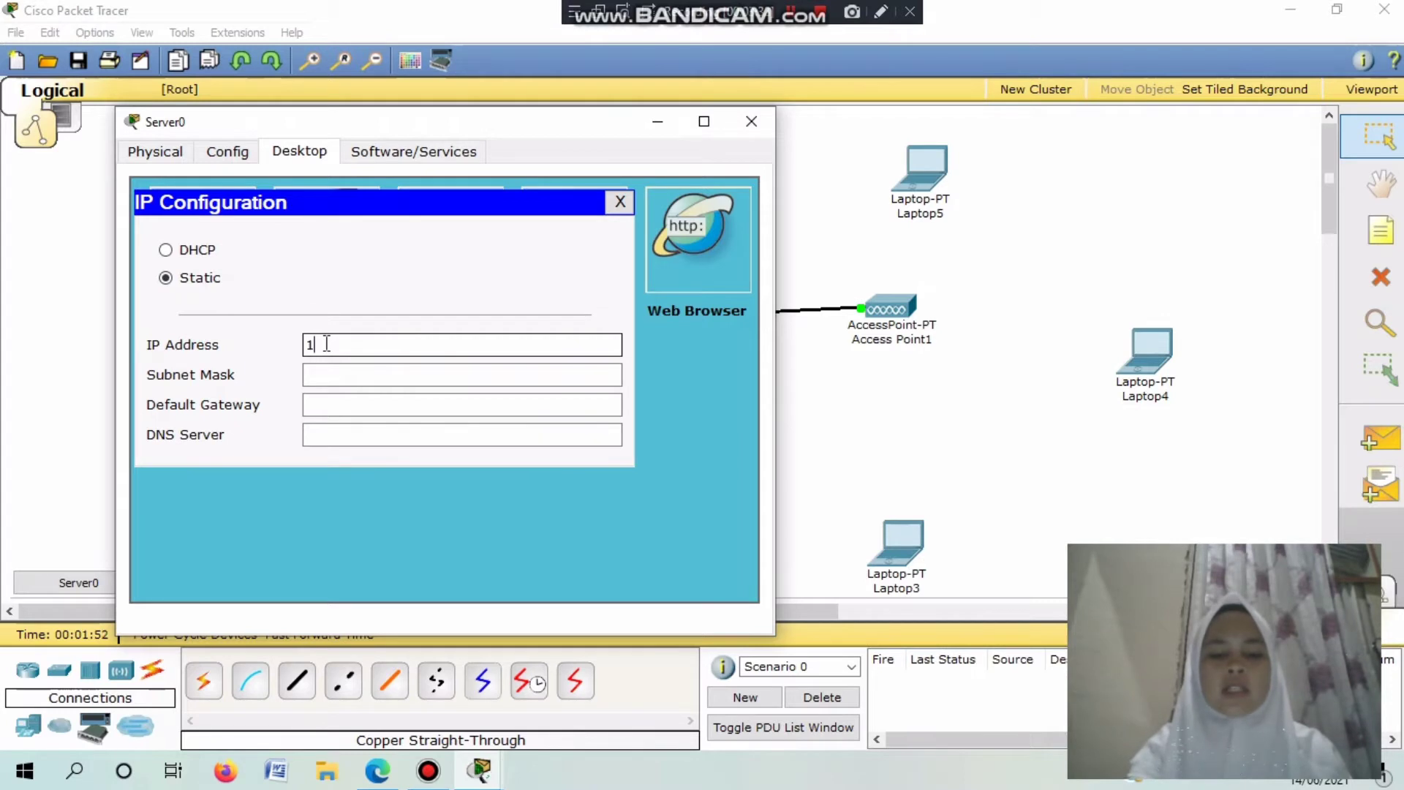
type("192.168.100.10")
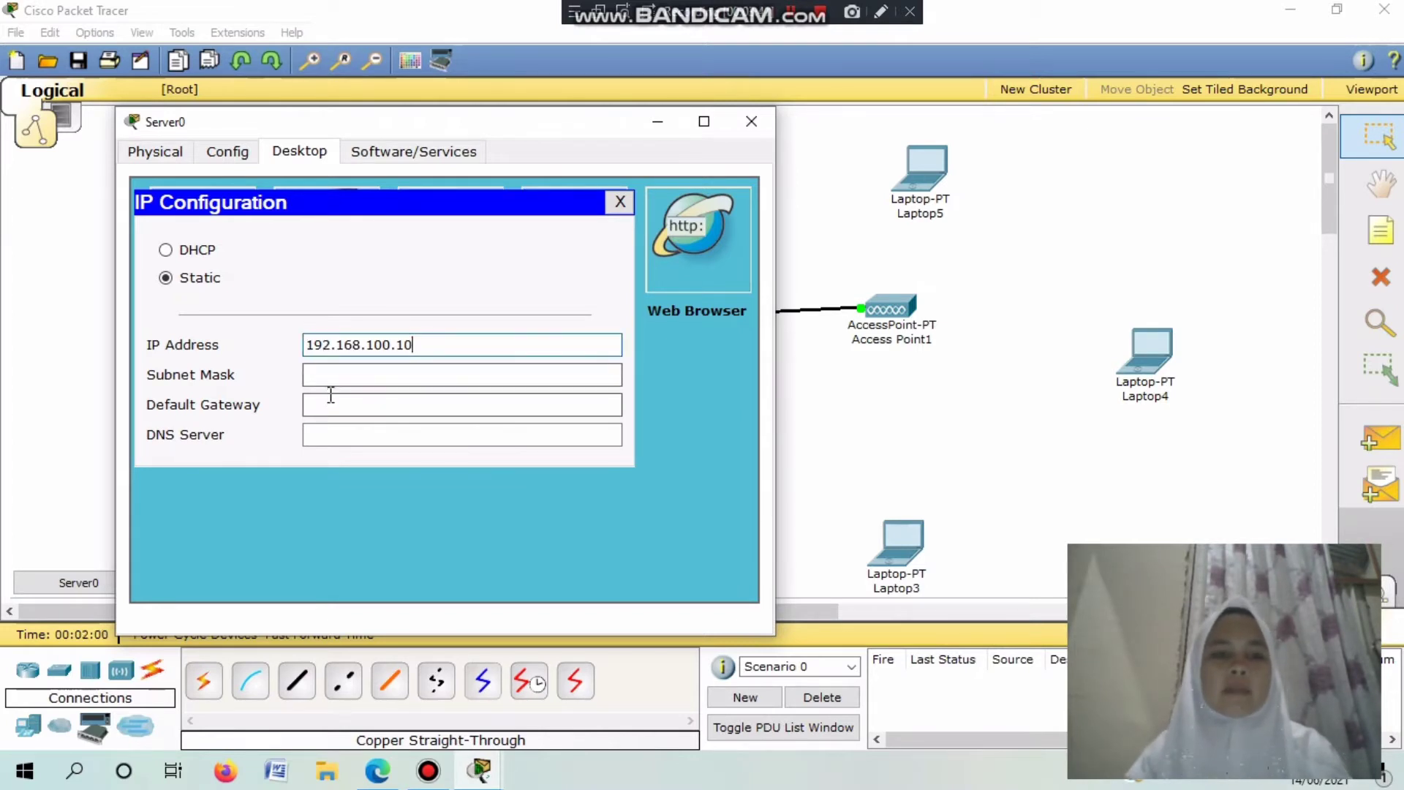
left_click(325, 374)
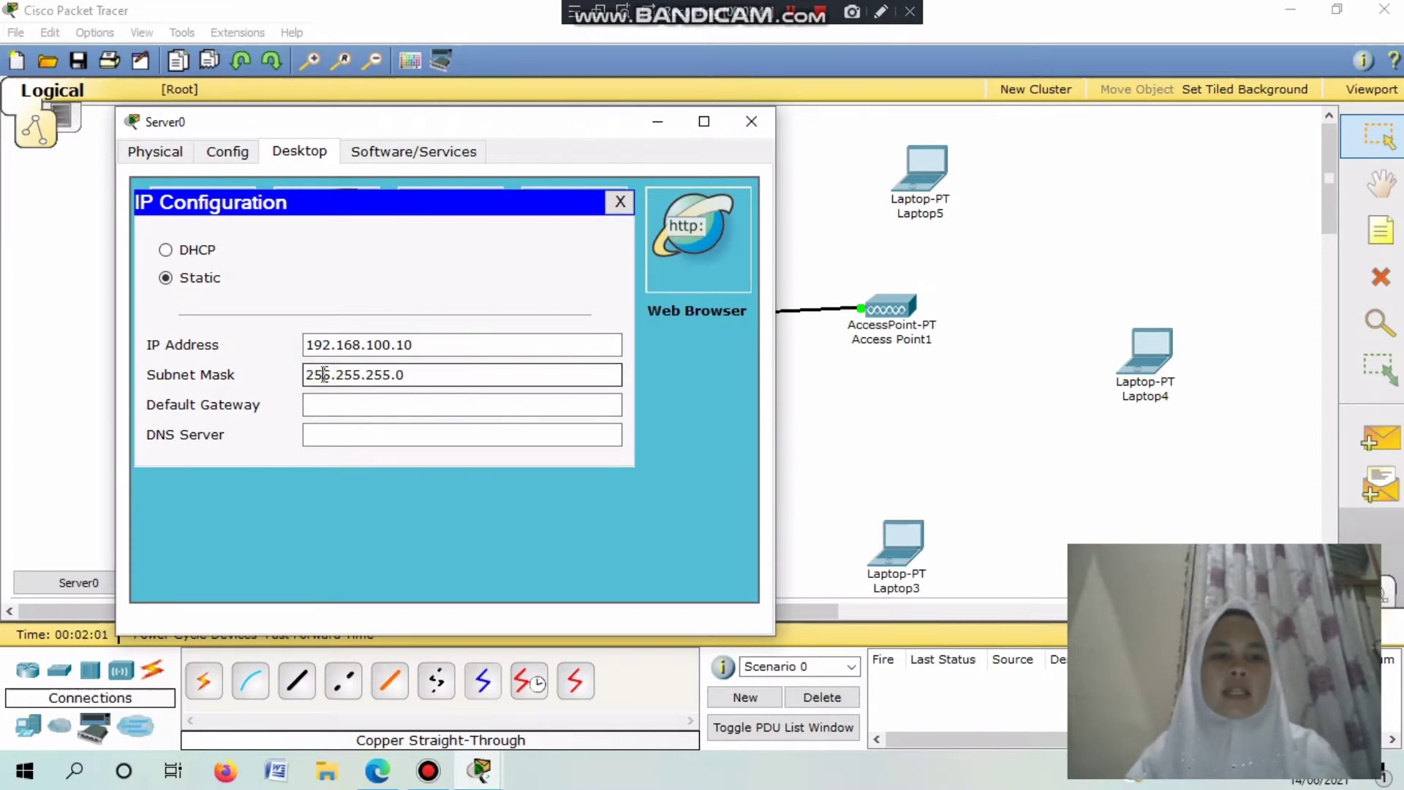
left_click(620, 203)
left_click(228, 152)
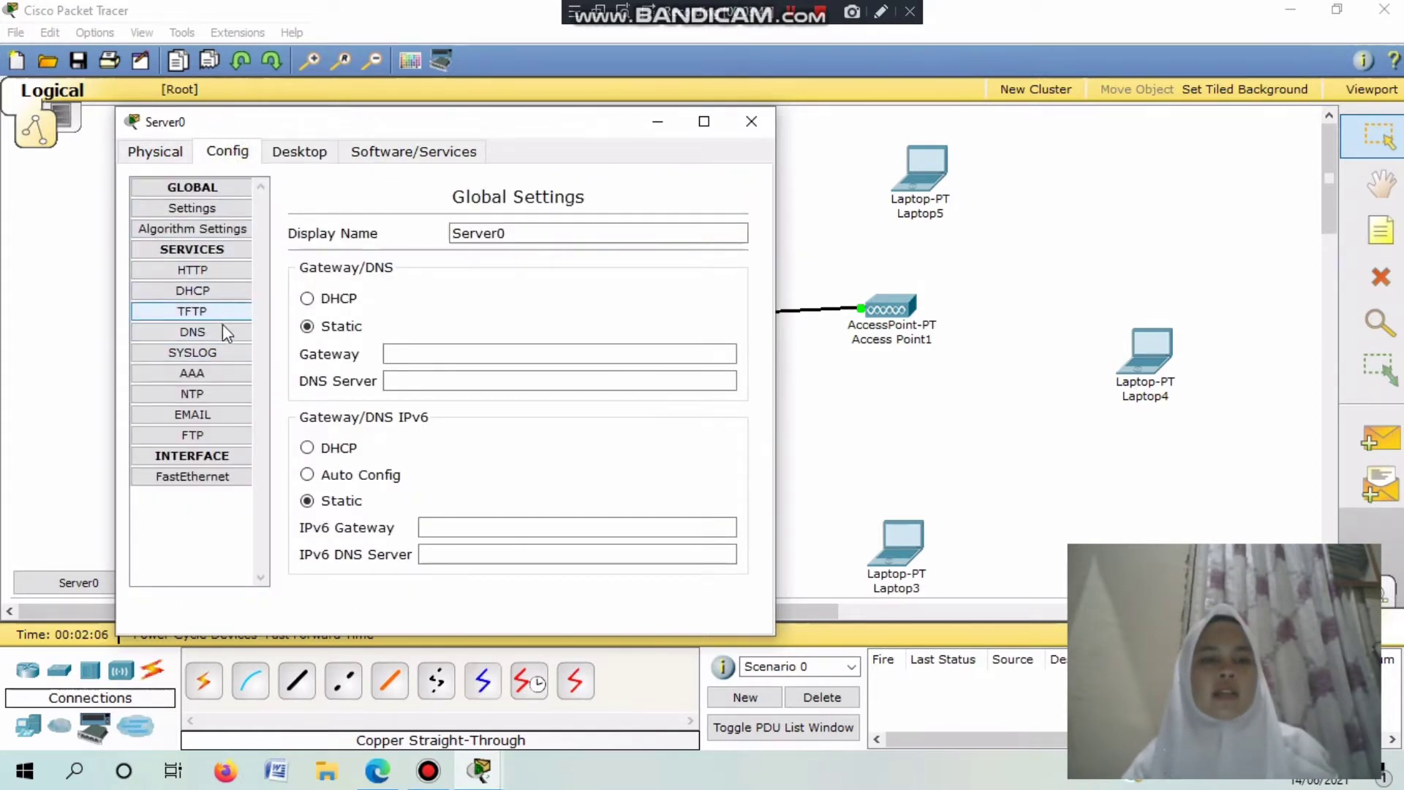
In the DHCP service, set gateway and DNS 192.168.100.10, start IP 192.168.100.20, 200 users.
left_click(194, 290)
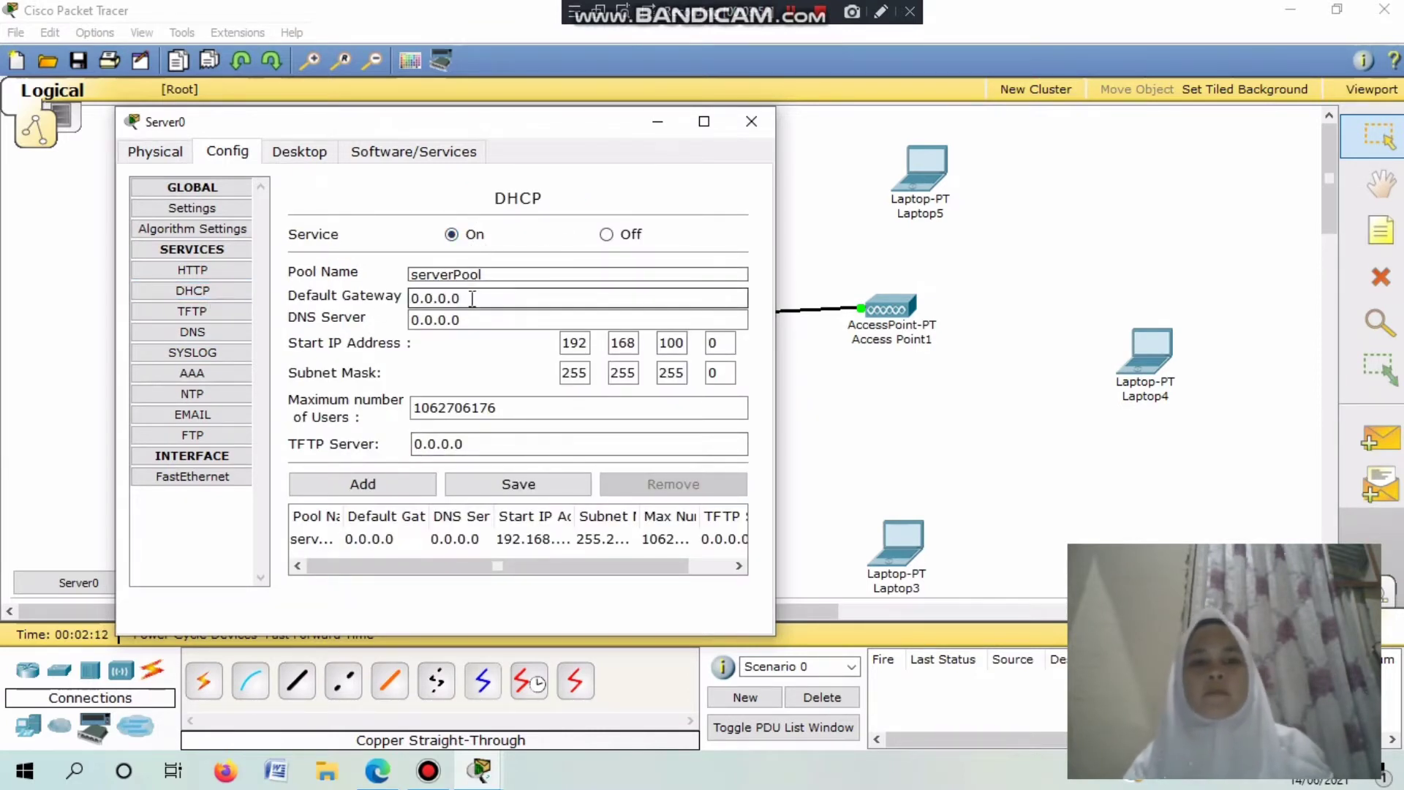
left_click_drag(472, 298, 399, 320)
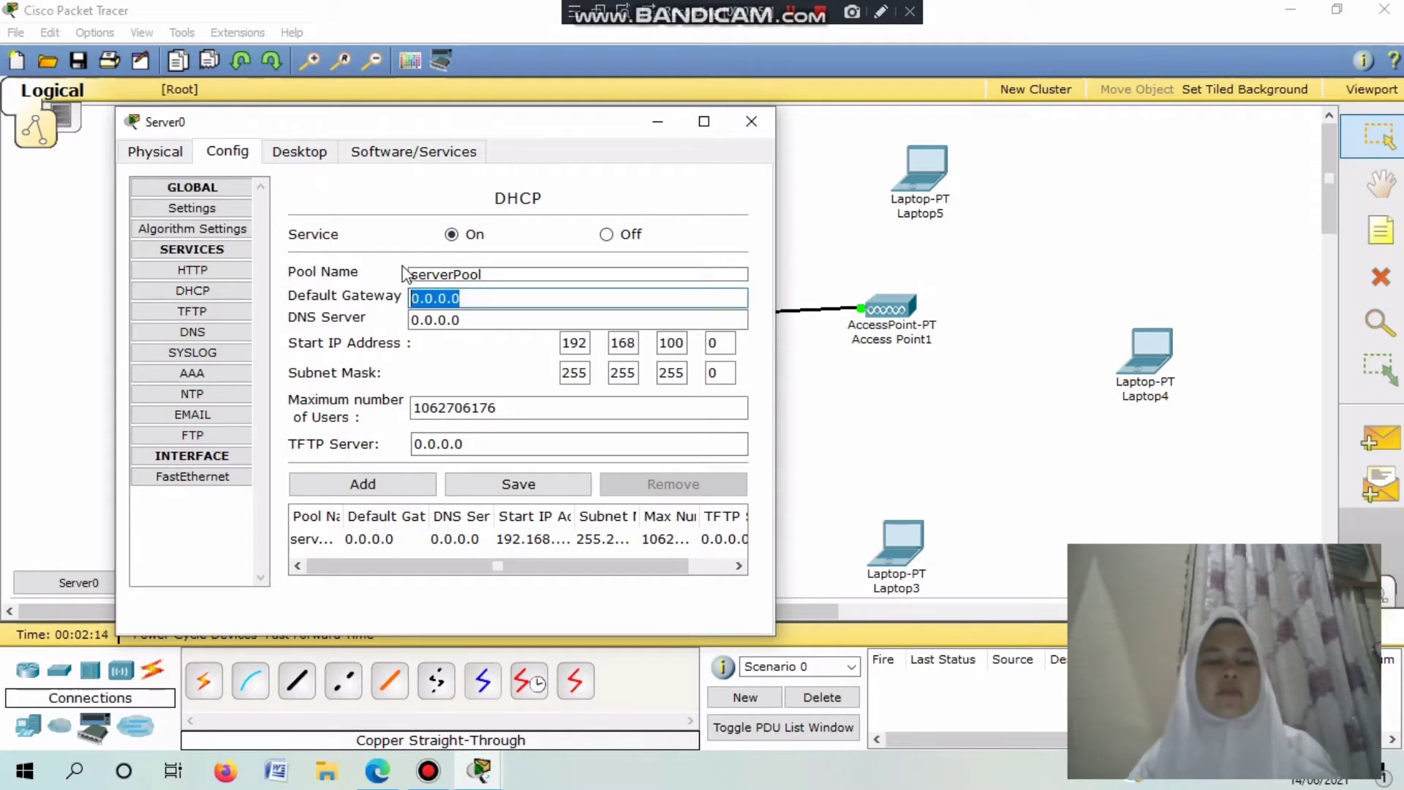
type("192.168.100.10")
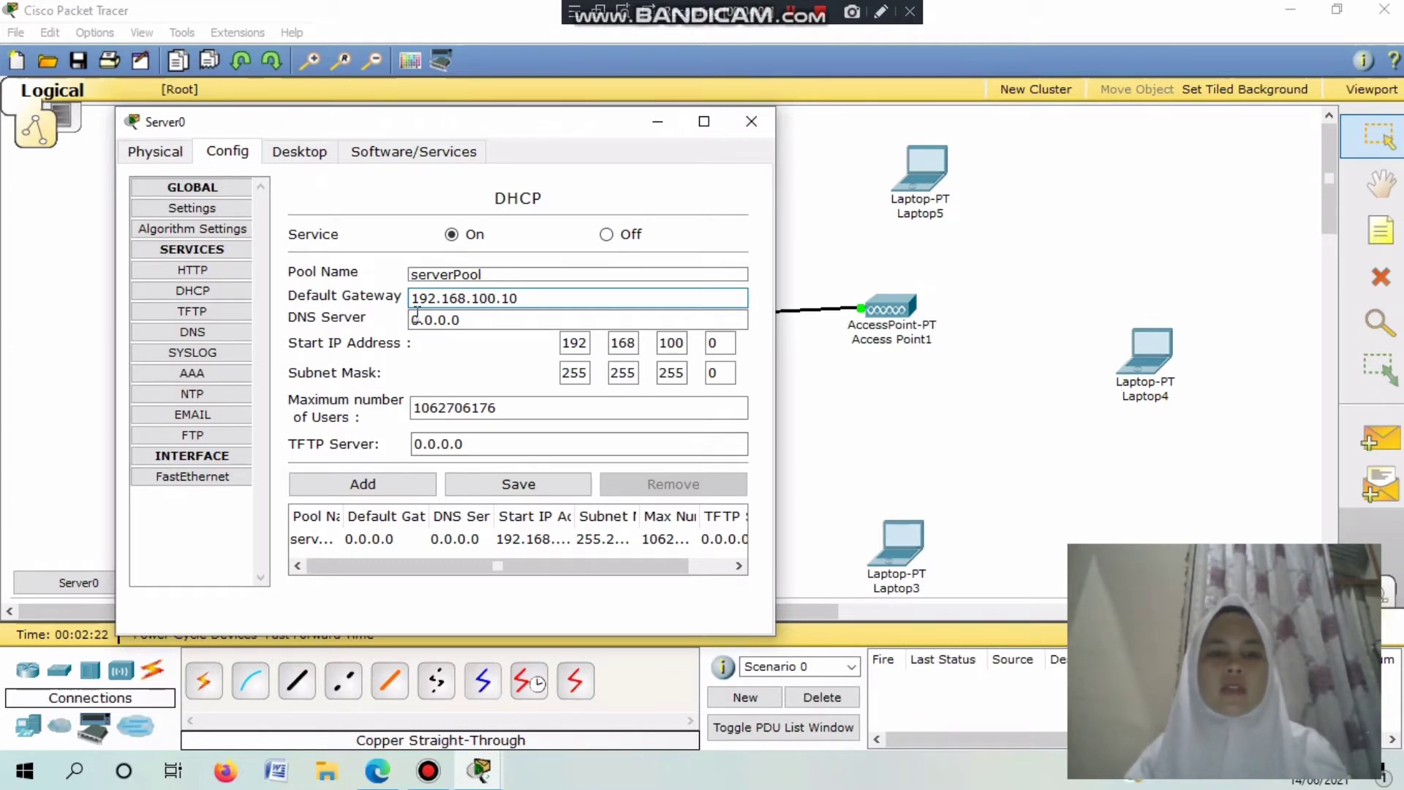
left_click_drag(466, 317, 408, 320)
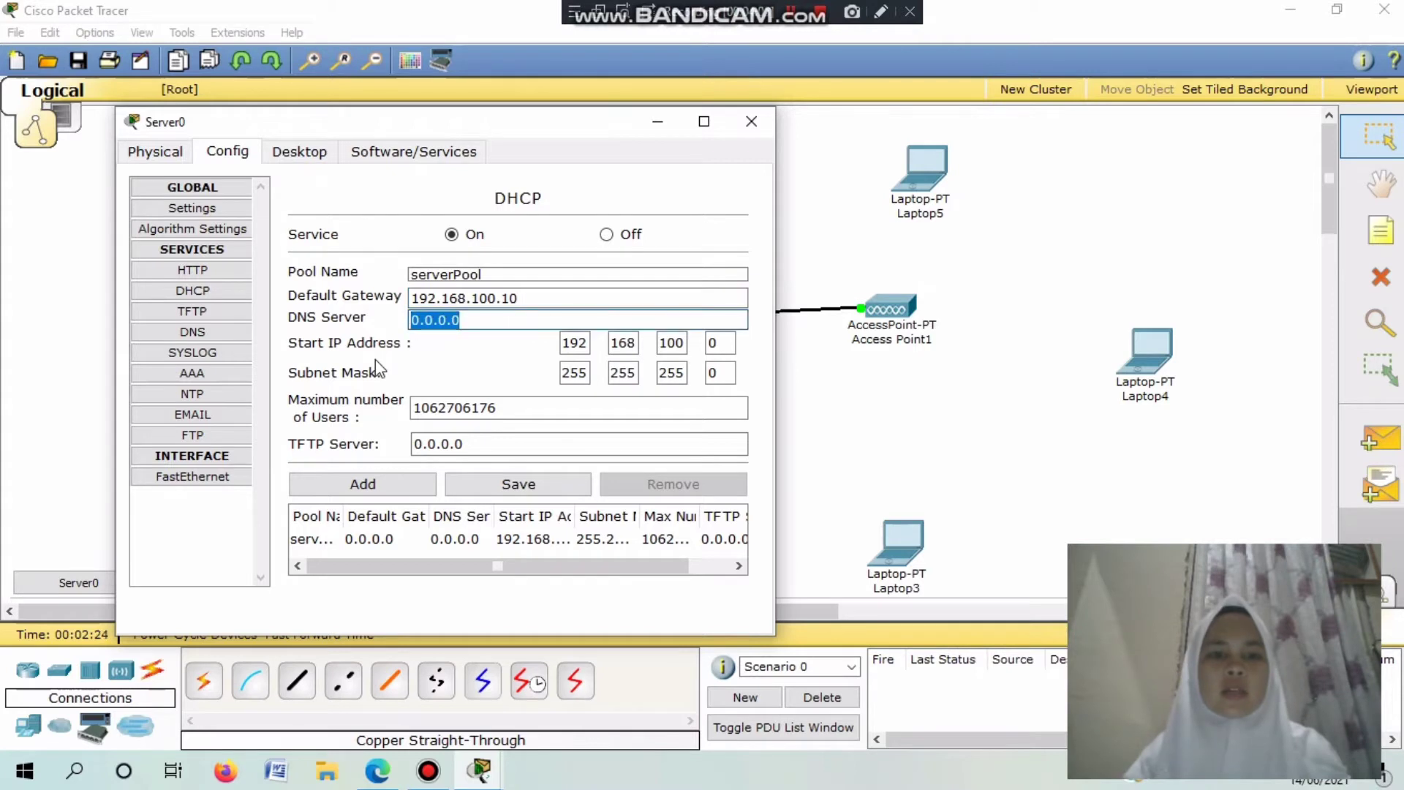
type("192.168.100.10")
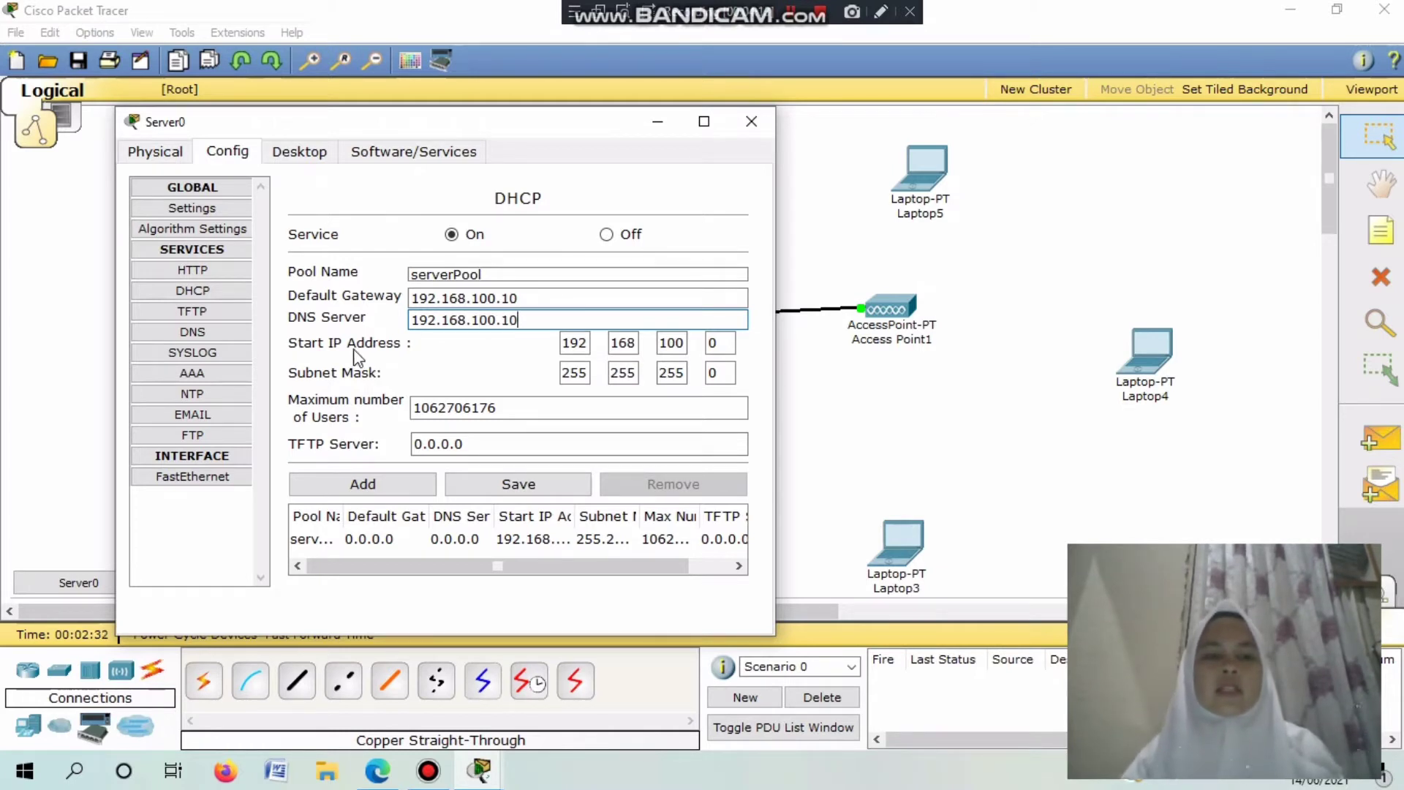
double_click(723, 343)
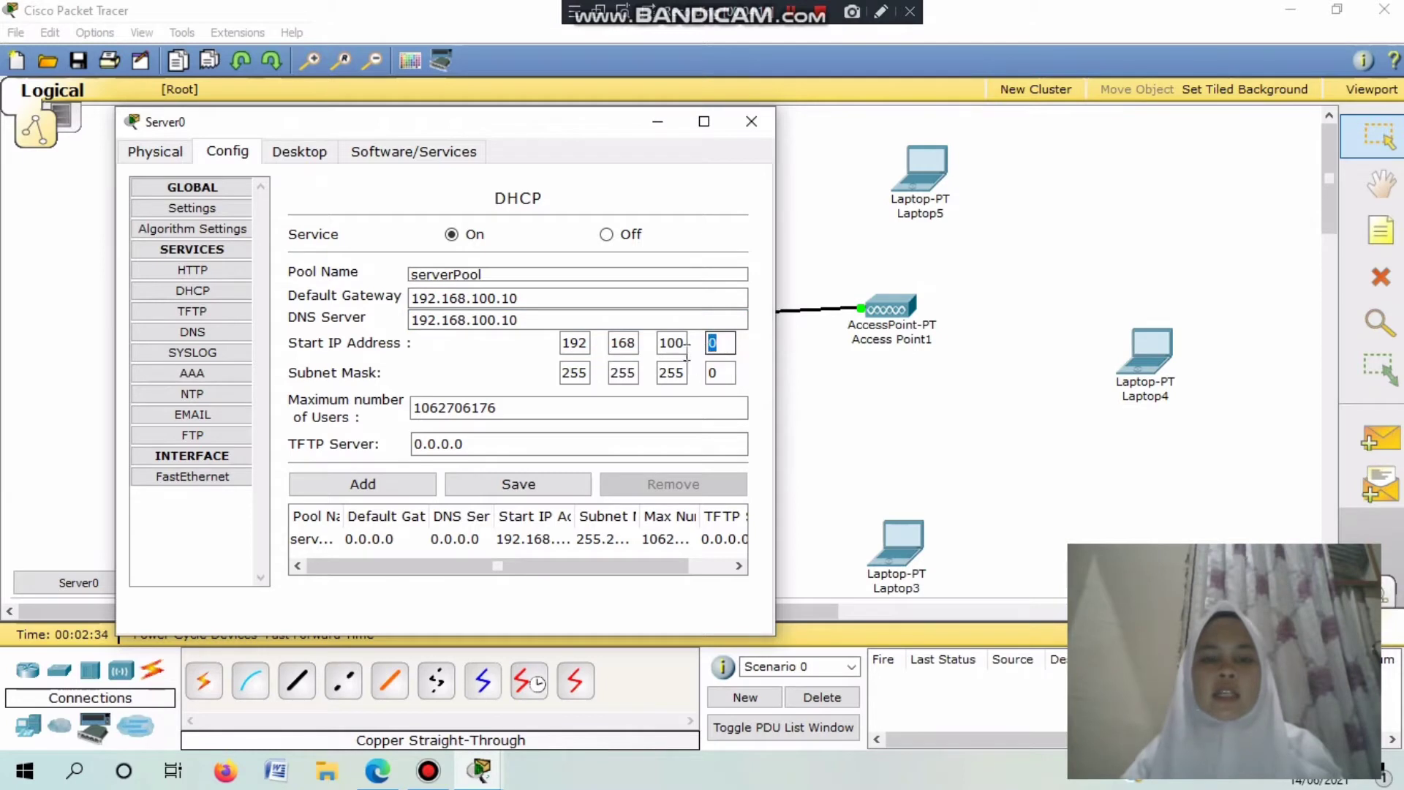
type("20")
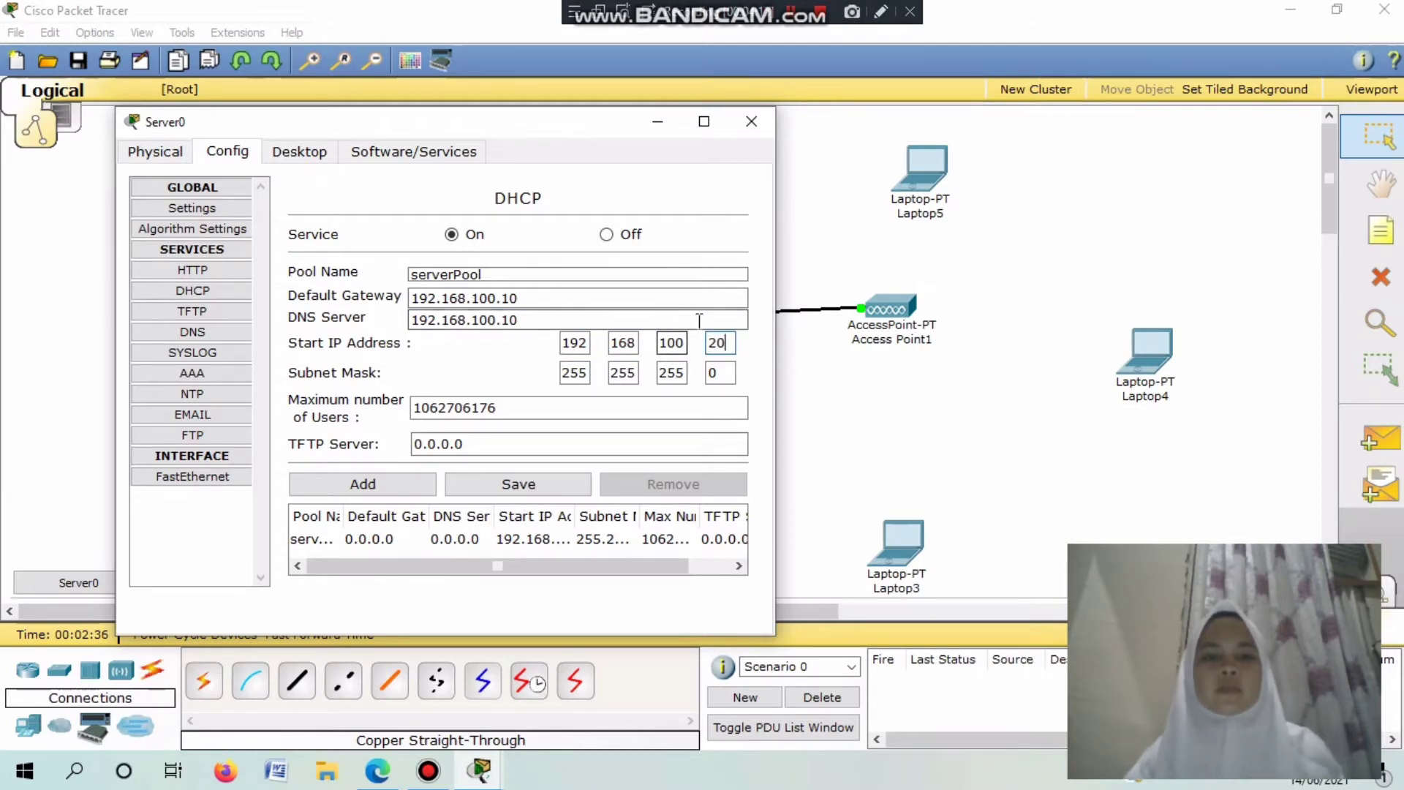
double_click(502, 406)
type("200")
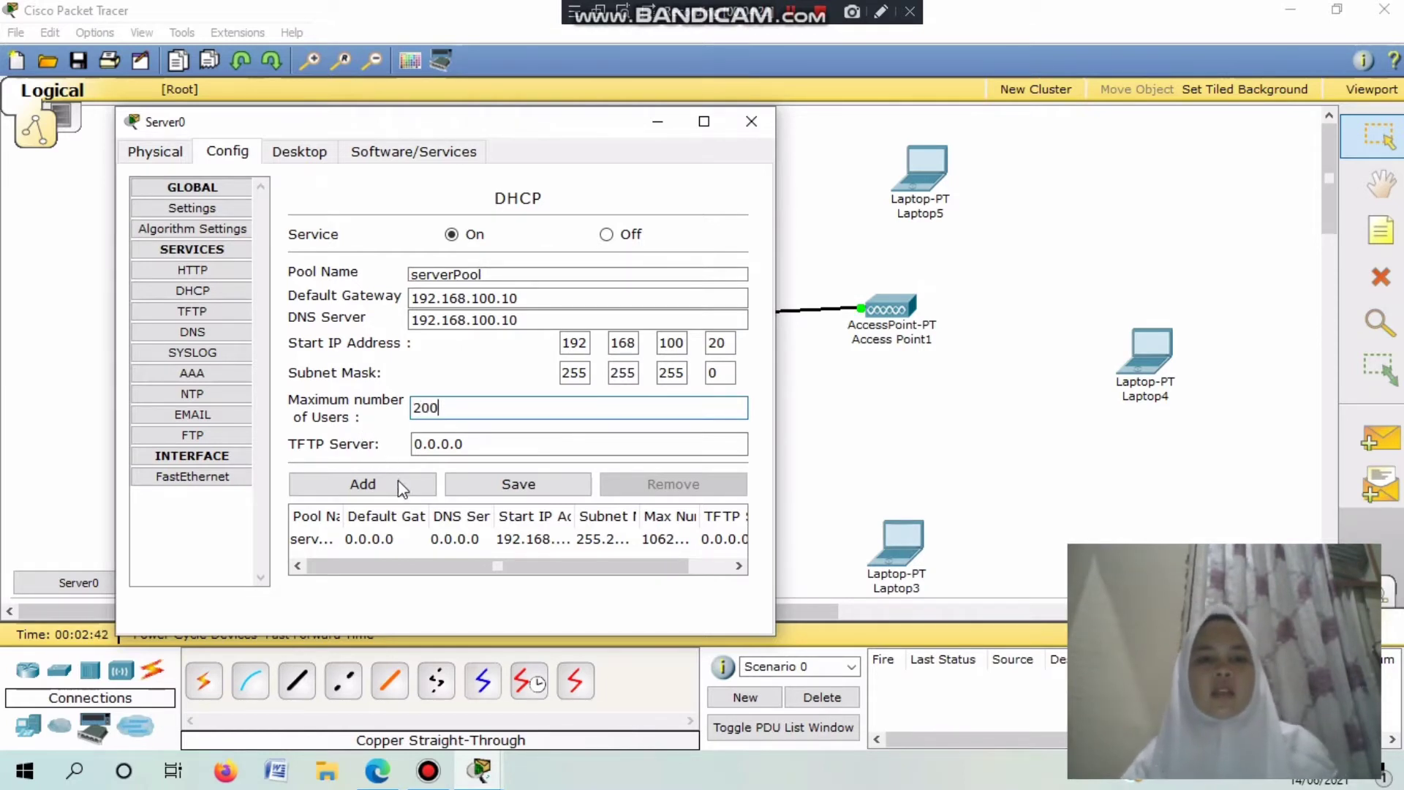
Save the edited values into serverPool after dismissing the duplicate pool name error.
left_click(393, 482)
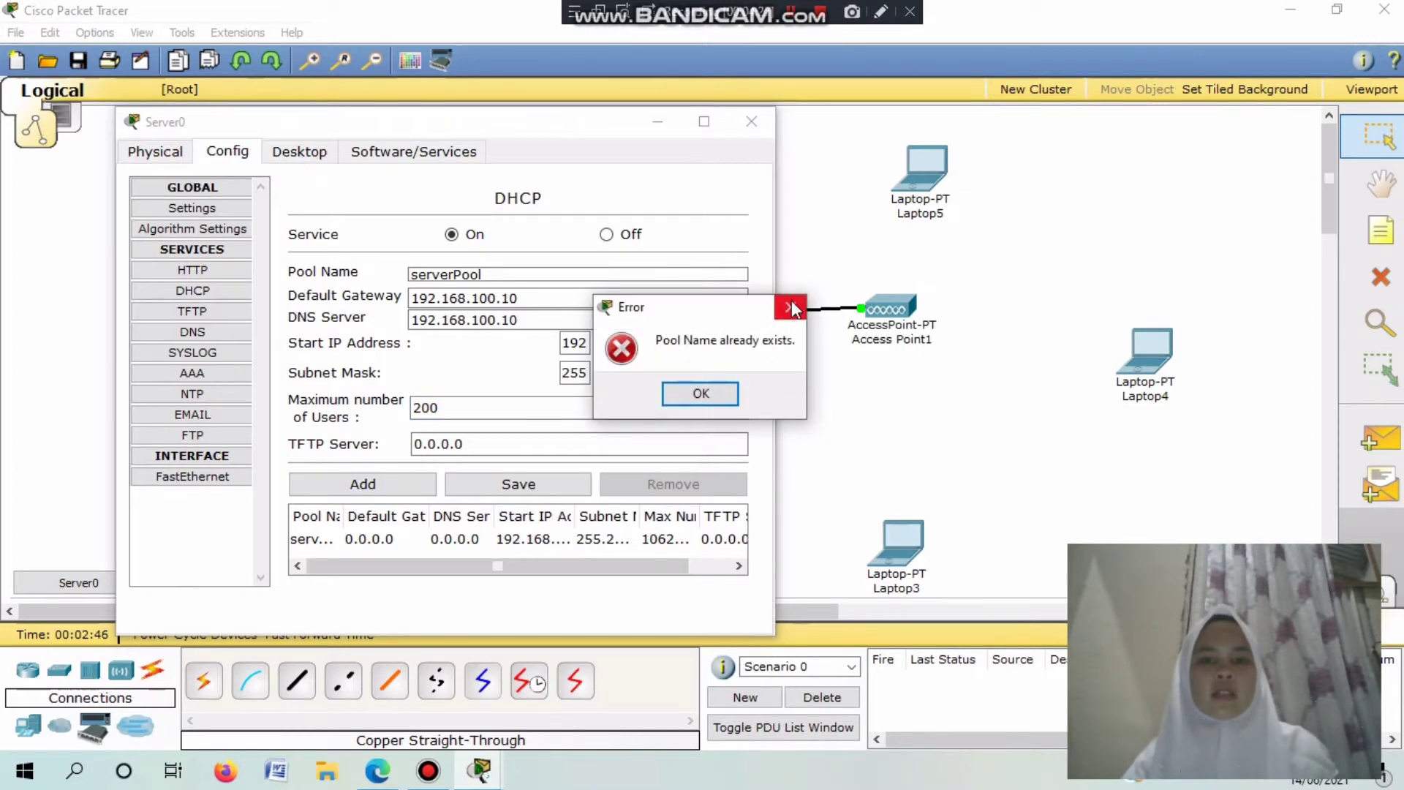
left_click(720, 396)
left_click(571, 485)
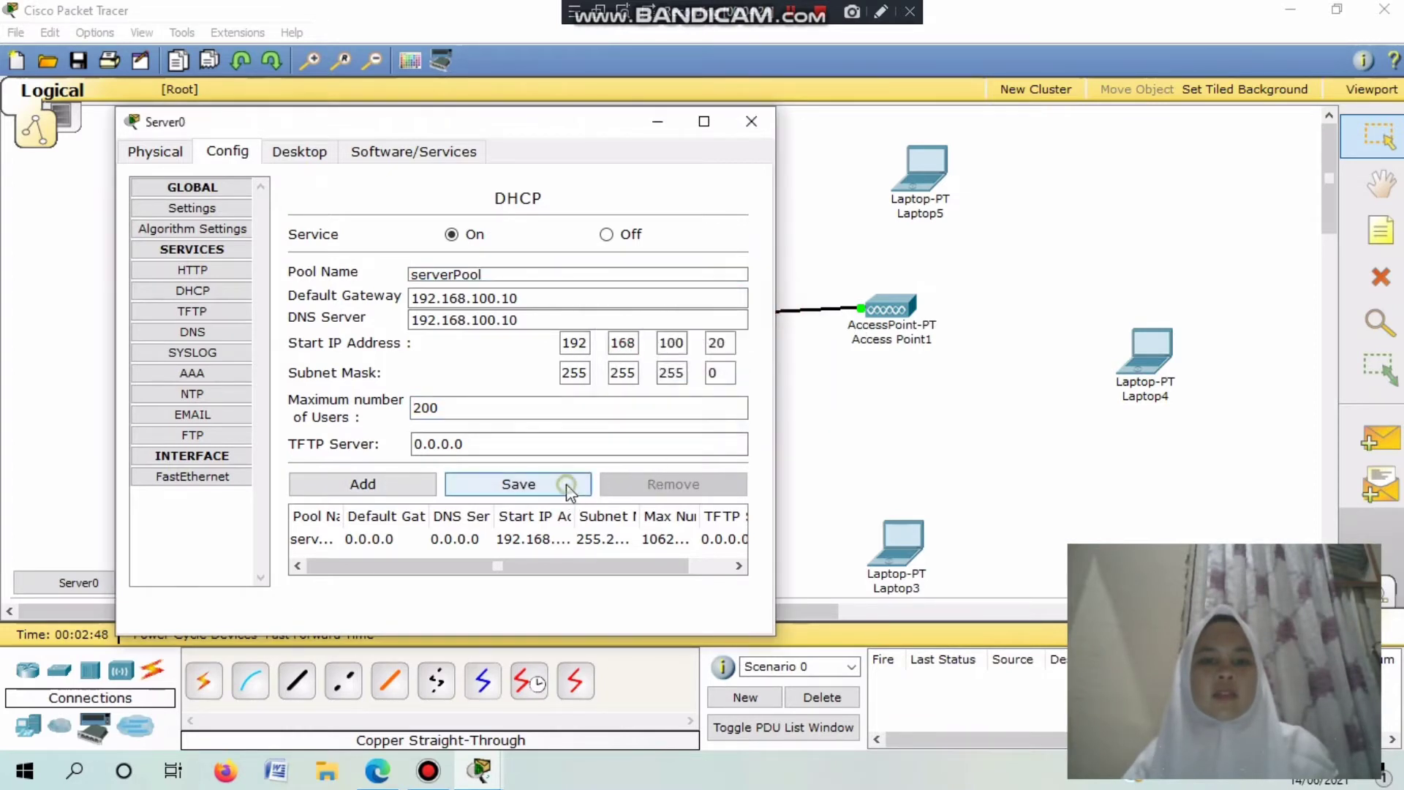
left_click(526, 488)
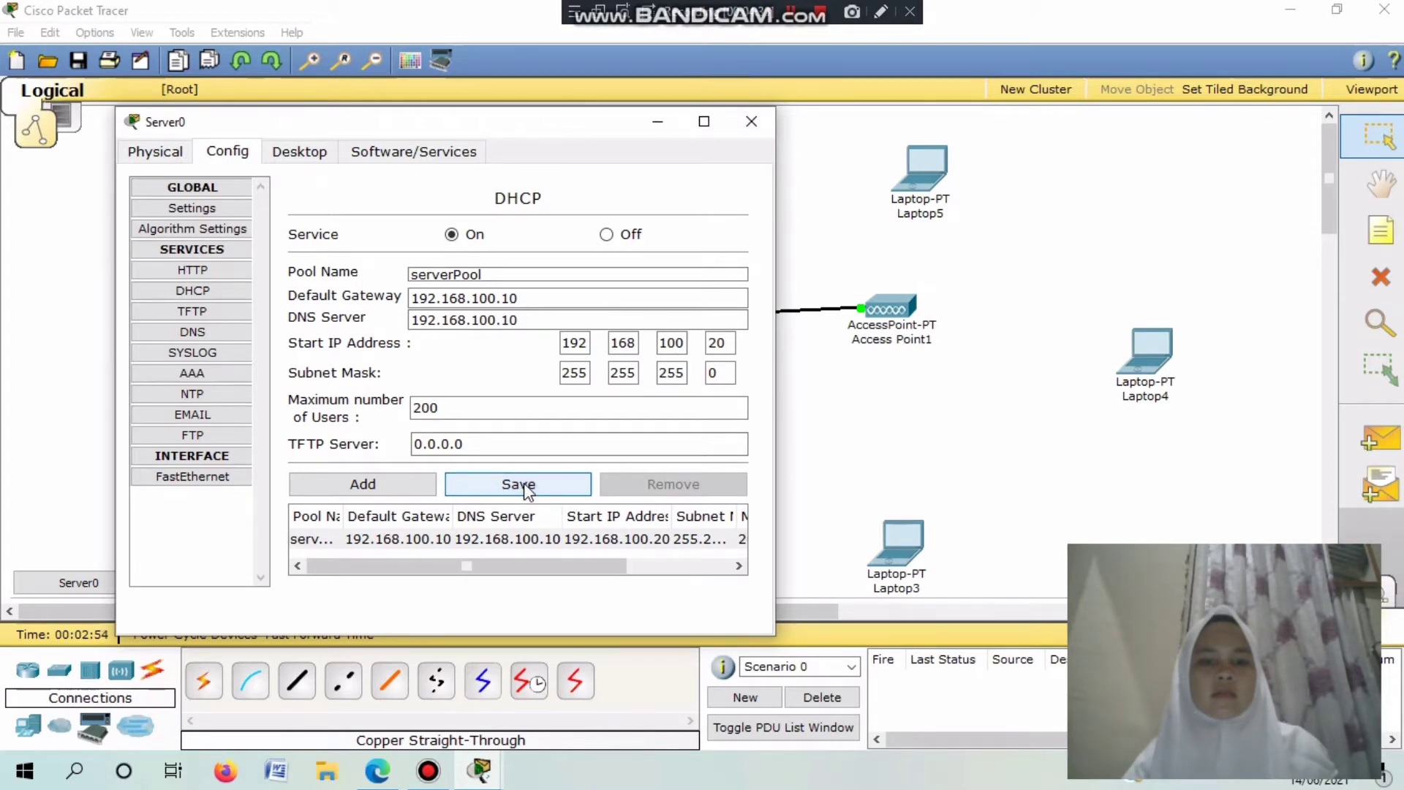
left_click(526, 489)
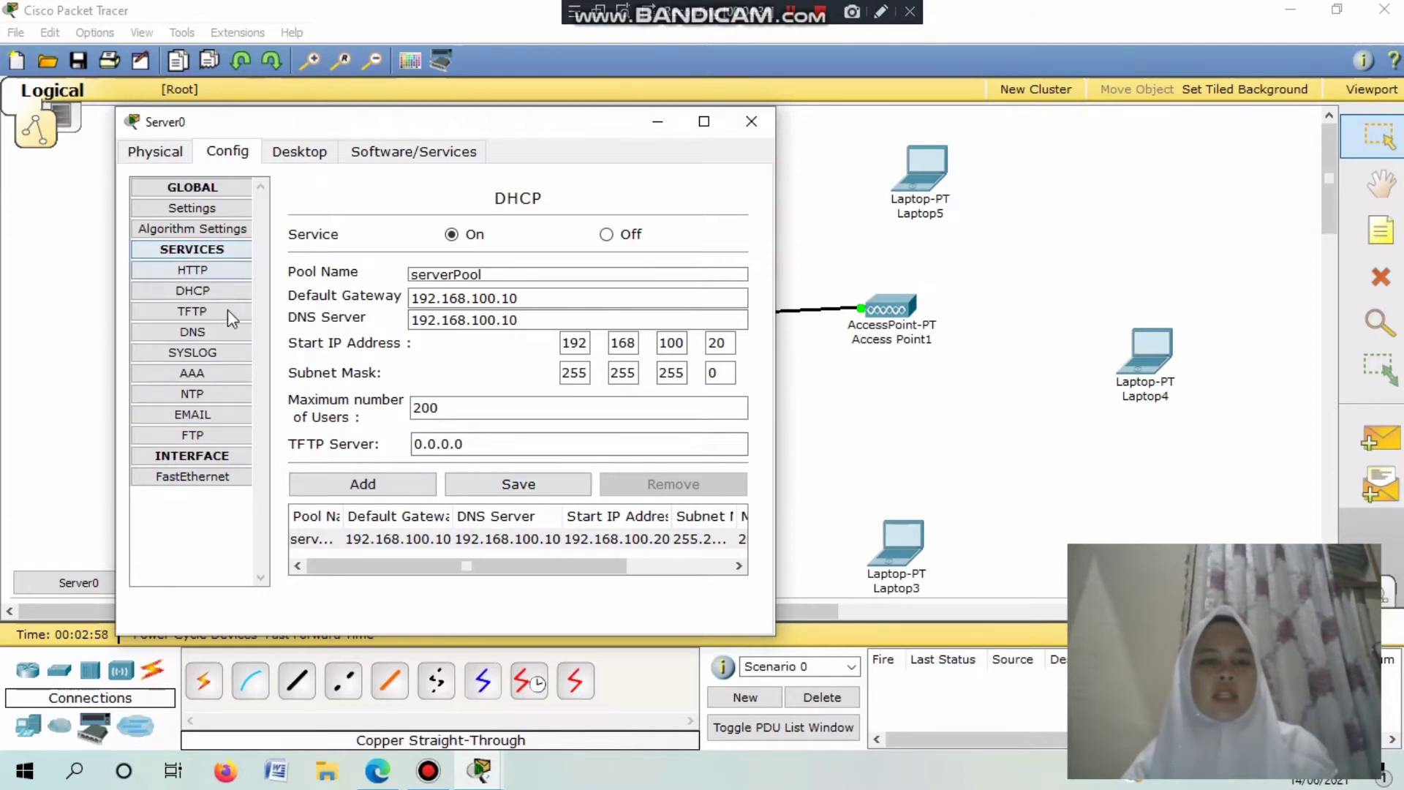
left_click(208, 334)
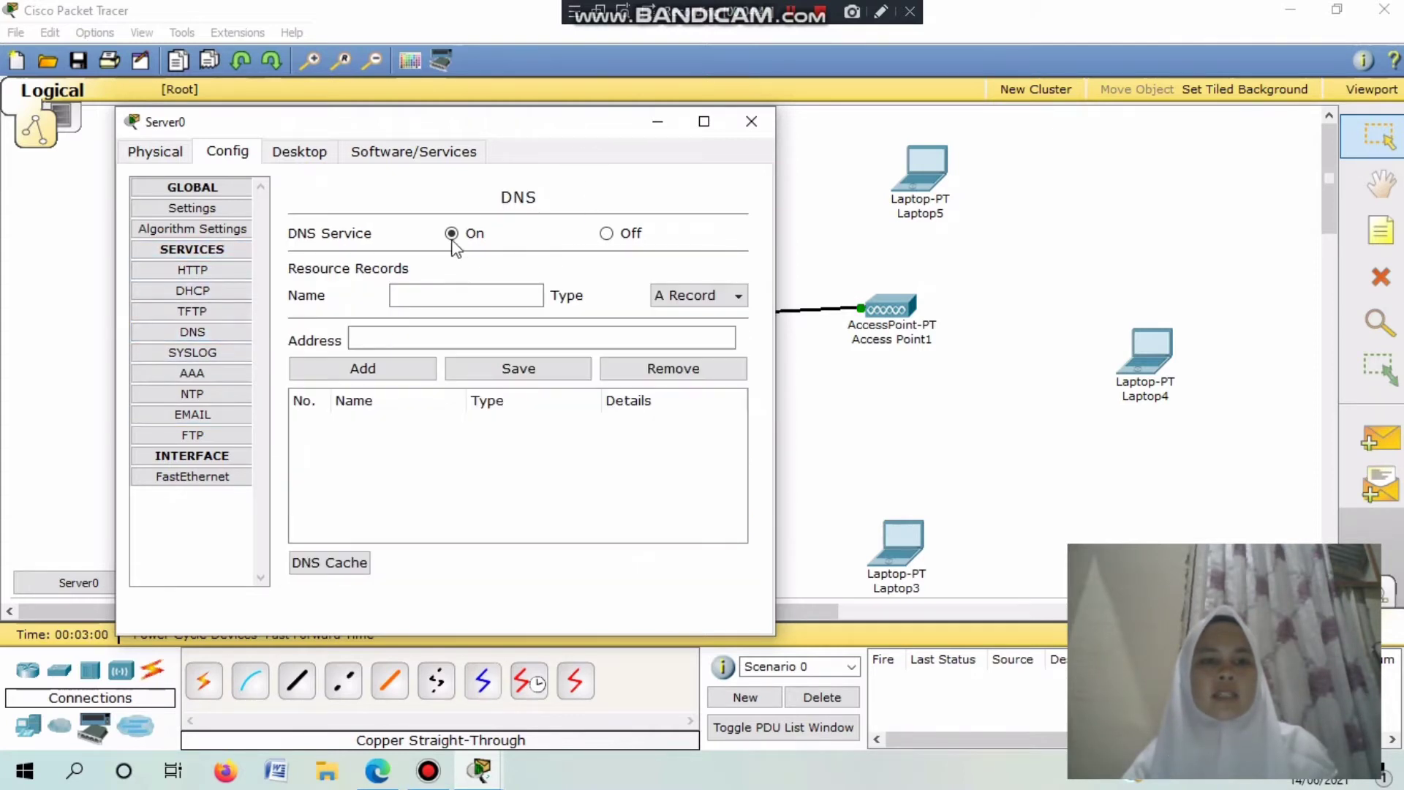
Add an A record named ptik.iainbukittinggi.ac.id with address 192.168.100.10 to the DNS table.
left_click(464, 293)
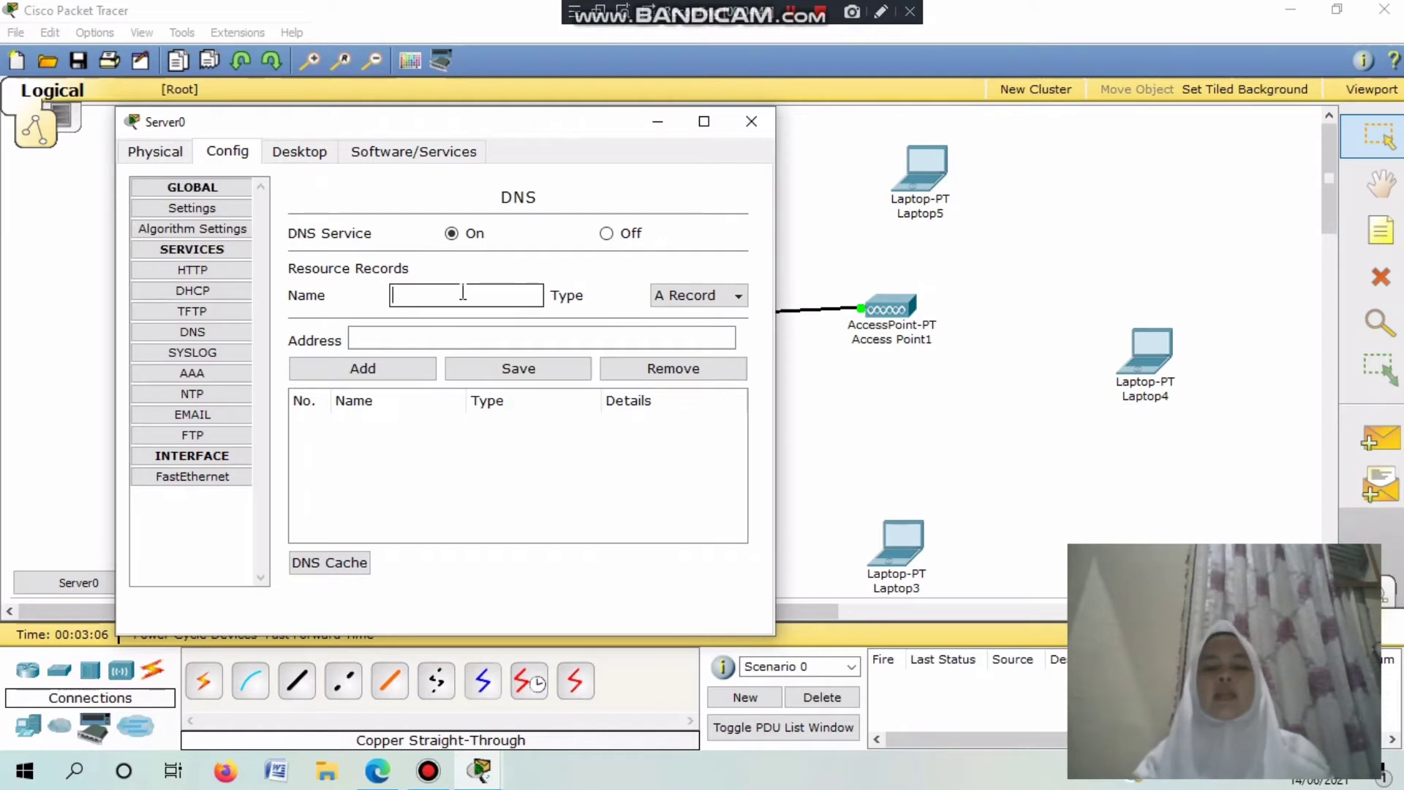
type("ptik.i")
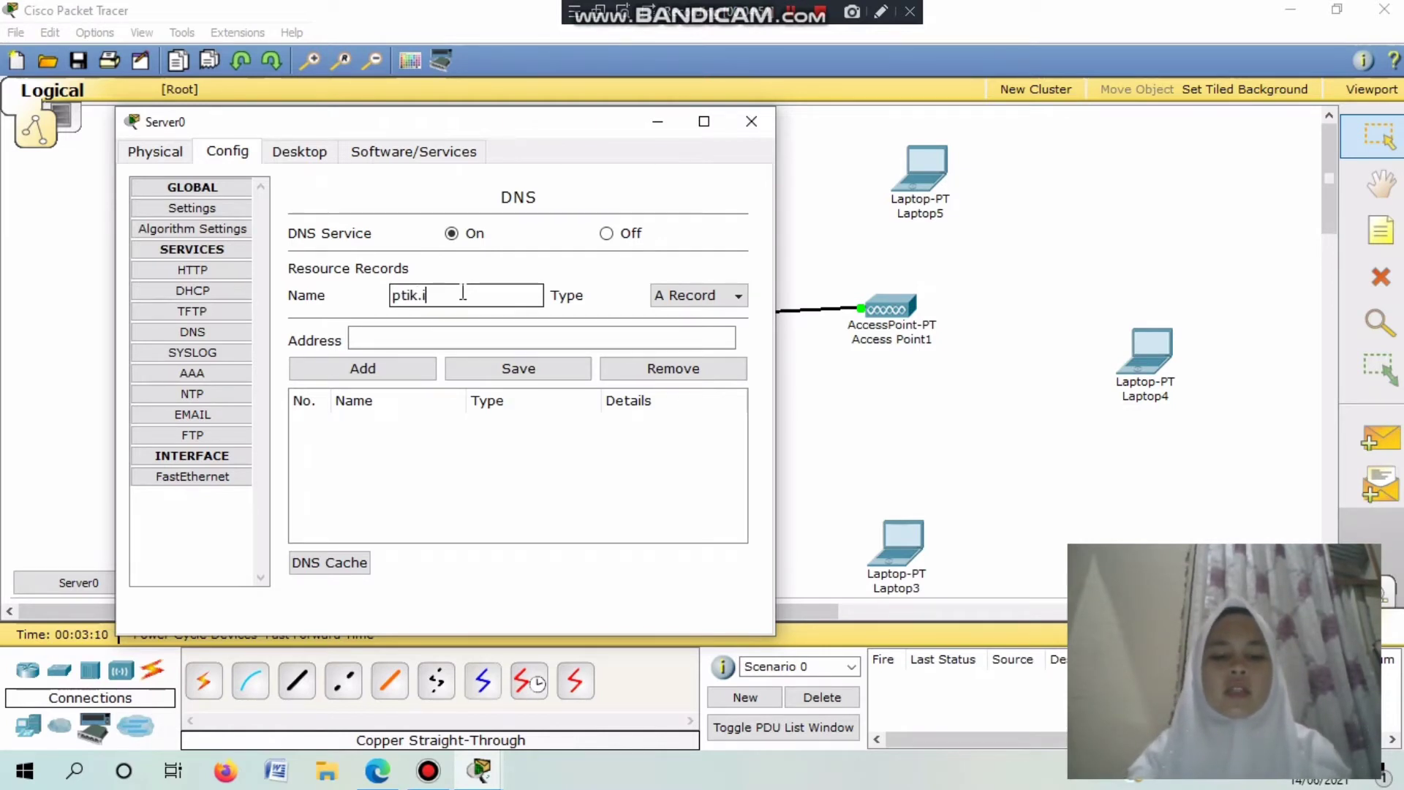
type("ainbukittinggi")
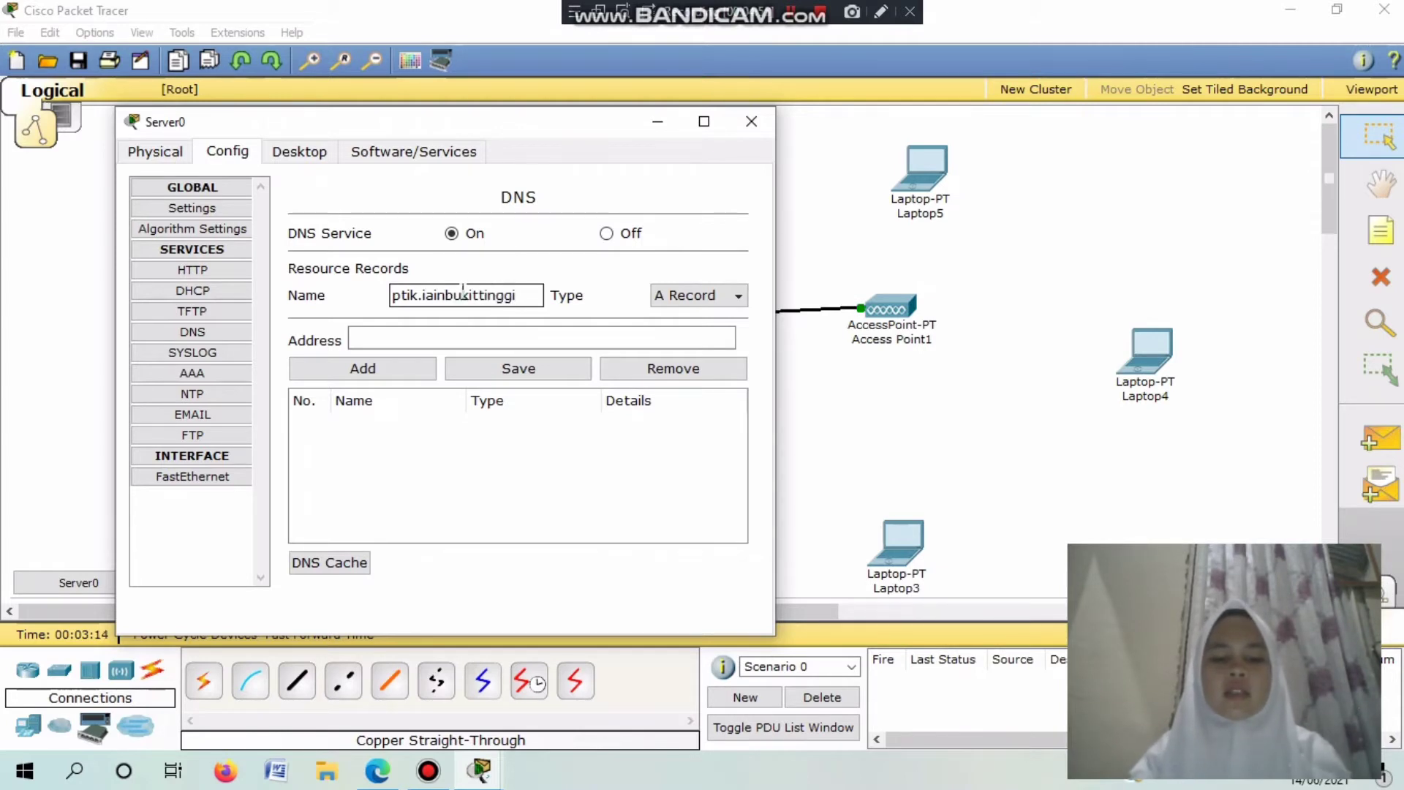
type(".id")
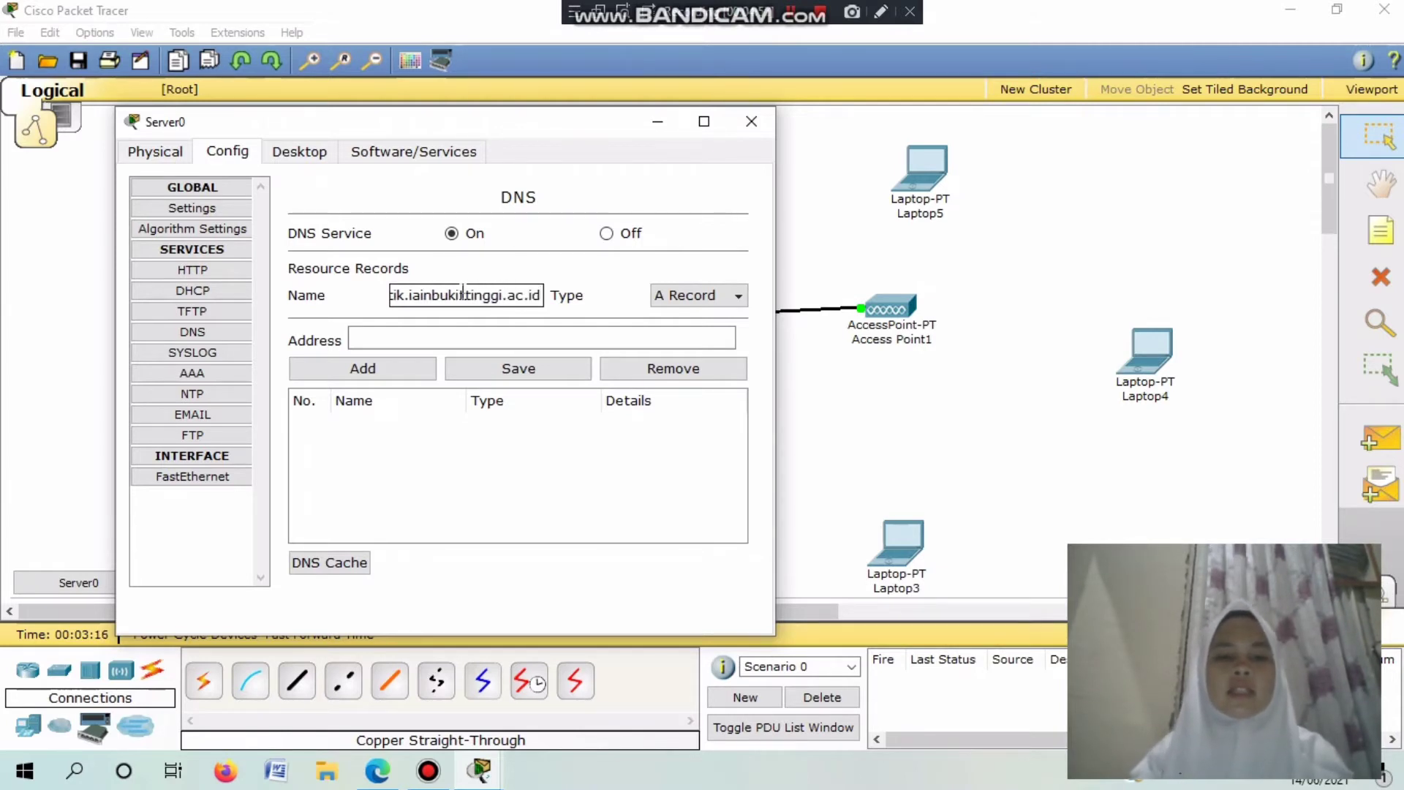
left_click(419, 338)
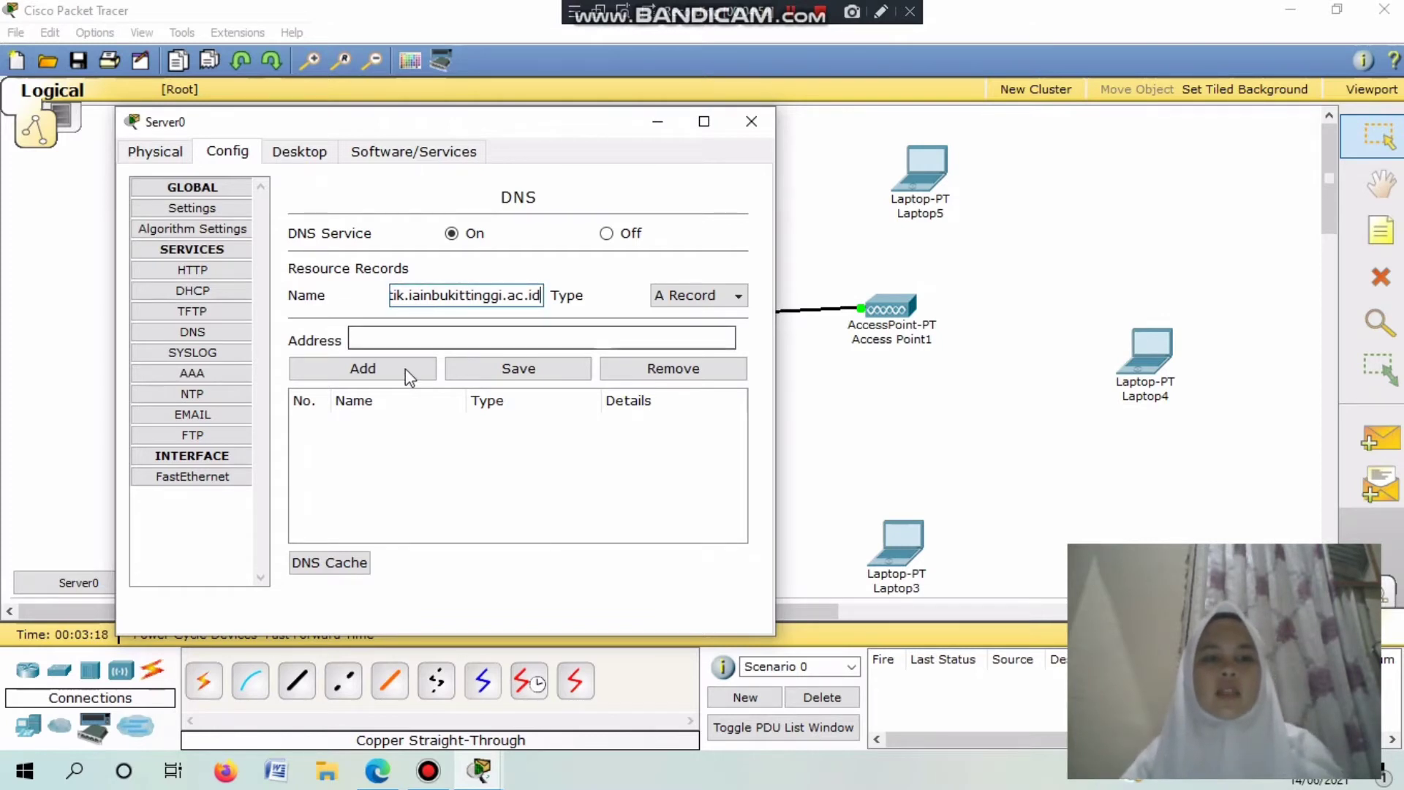
type("19")
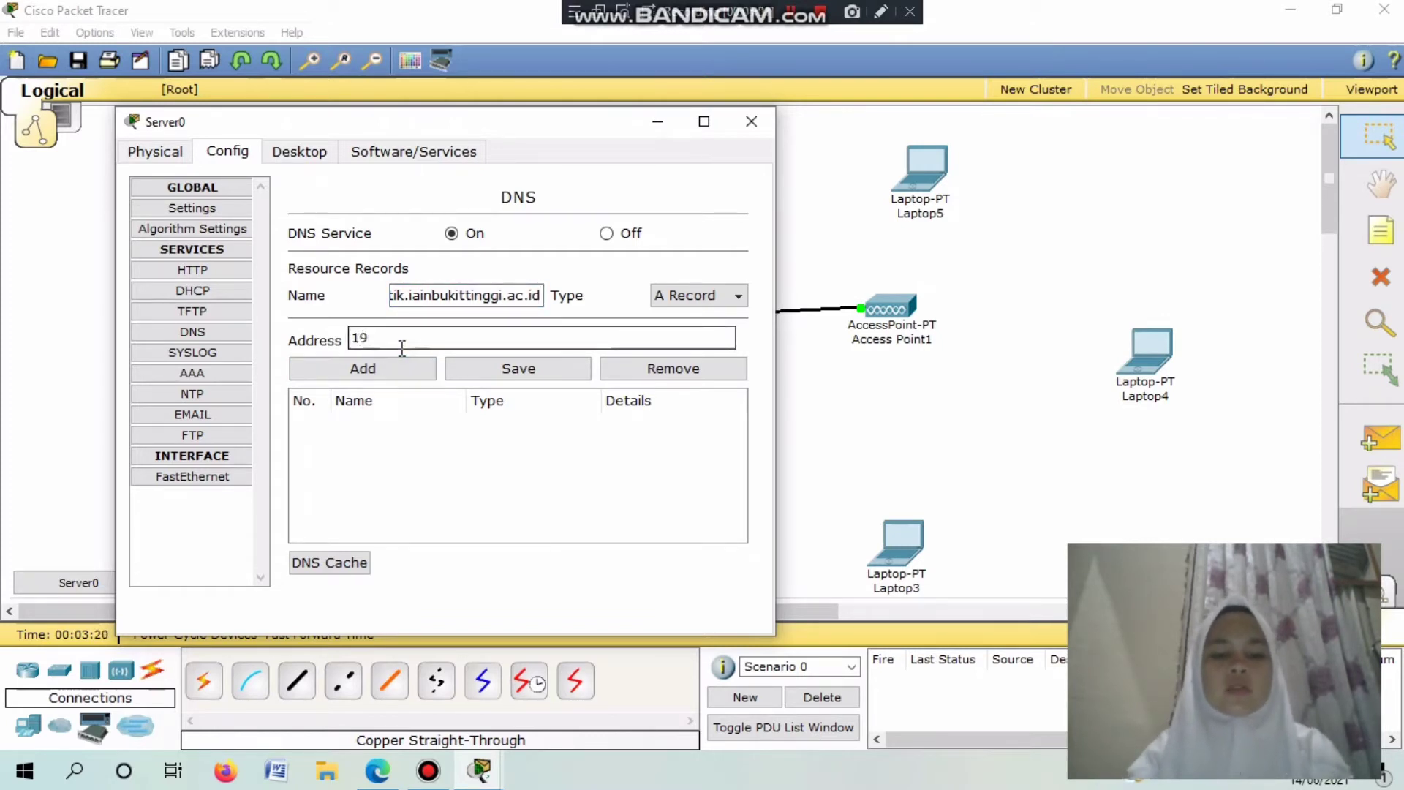
type("2.168.")
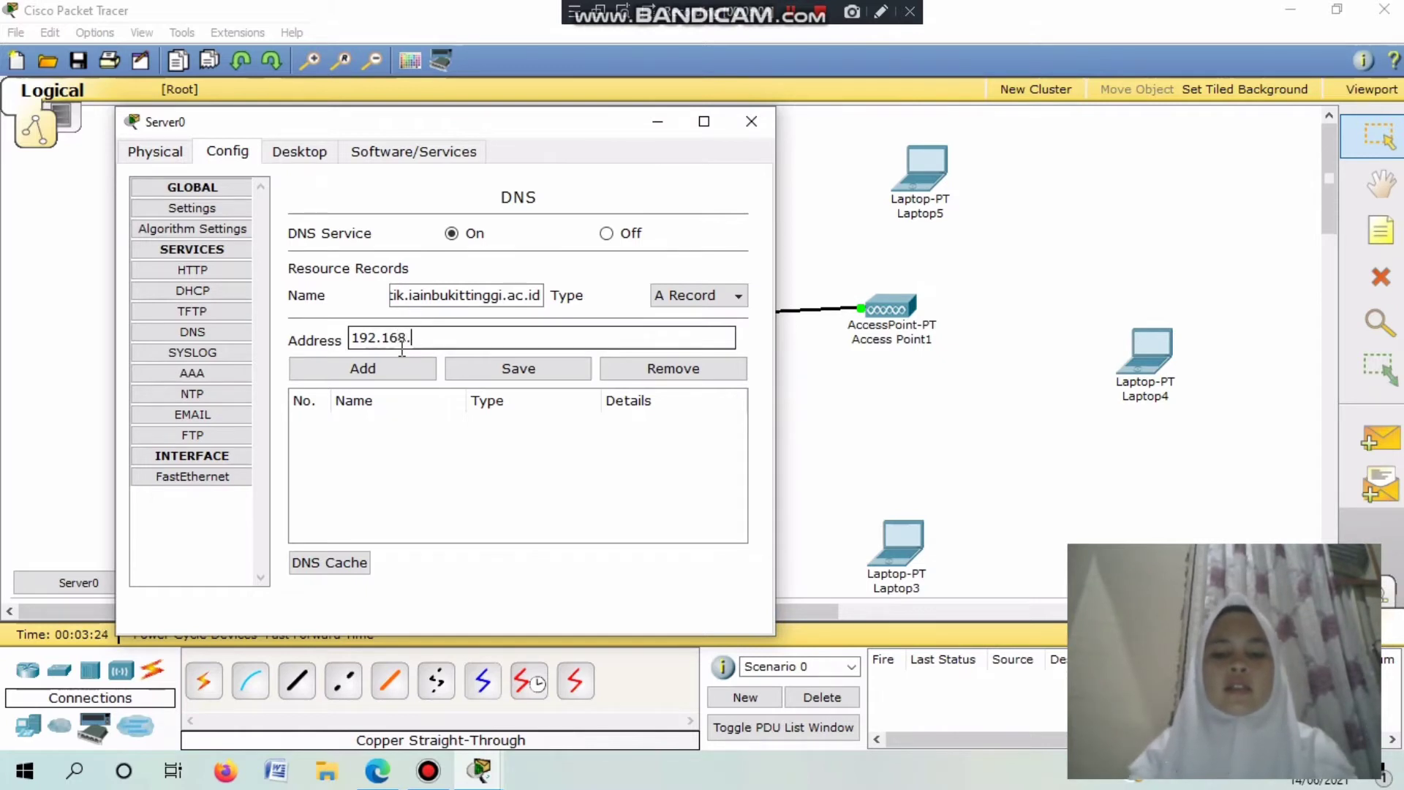
type("1")
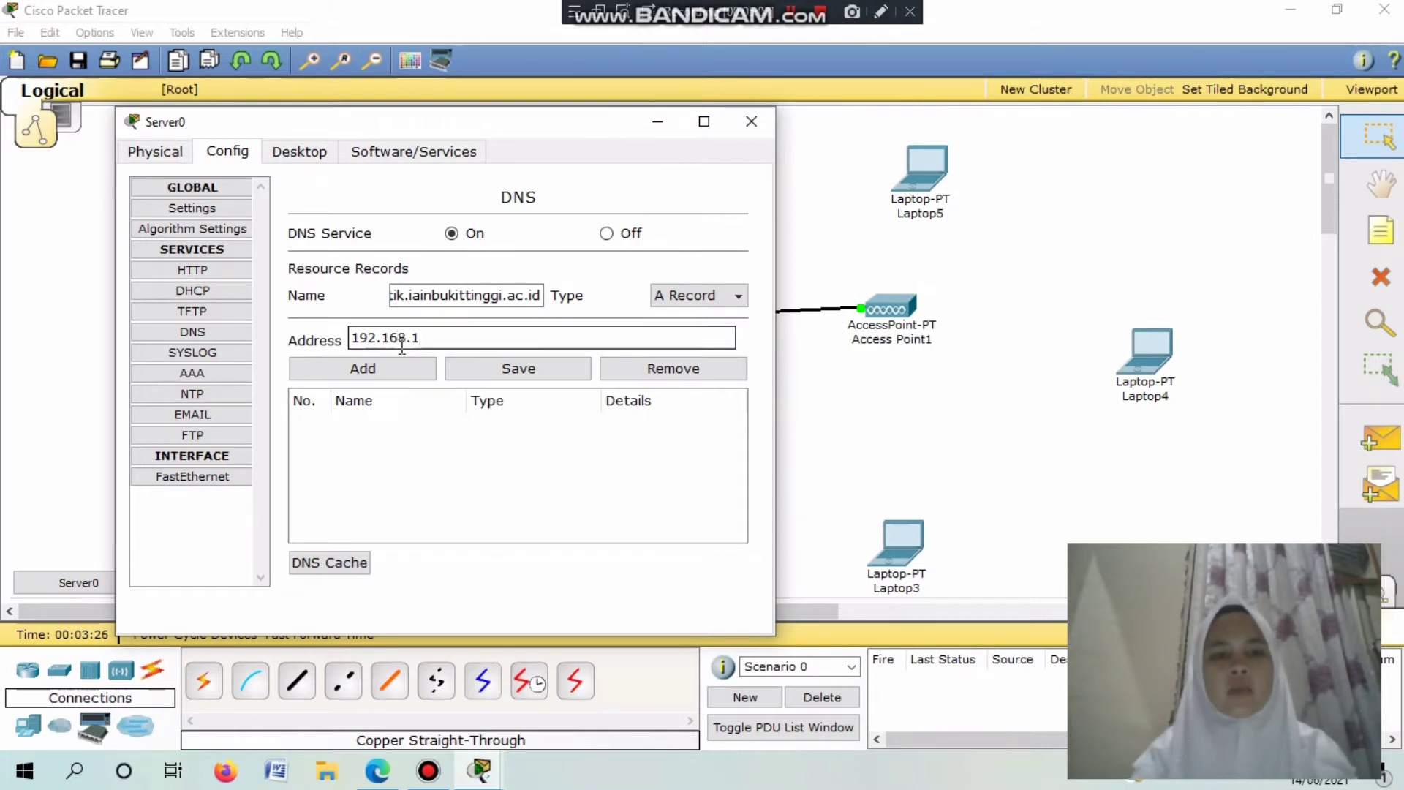
type("00.10")
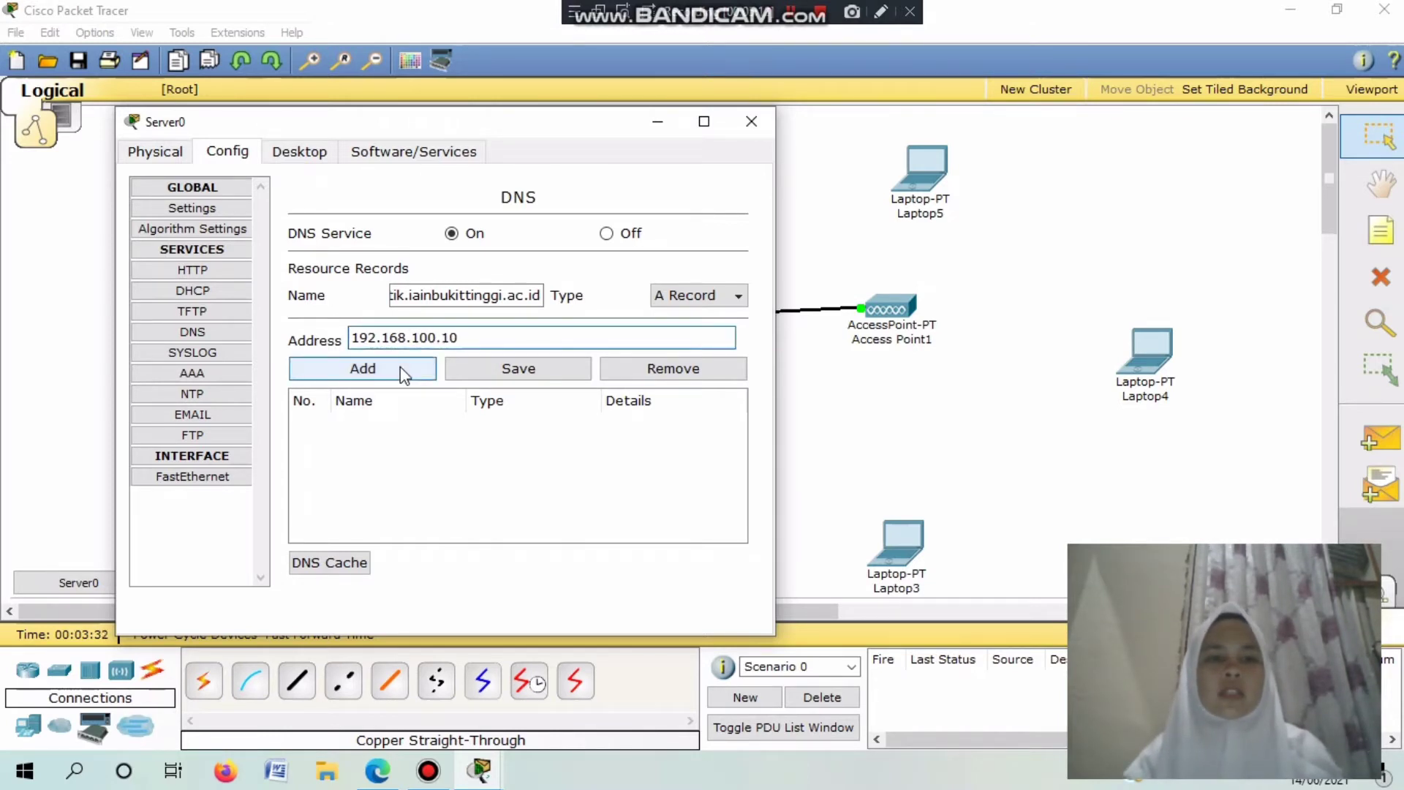
left_click(401, 368)
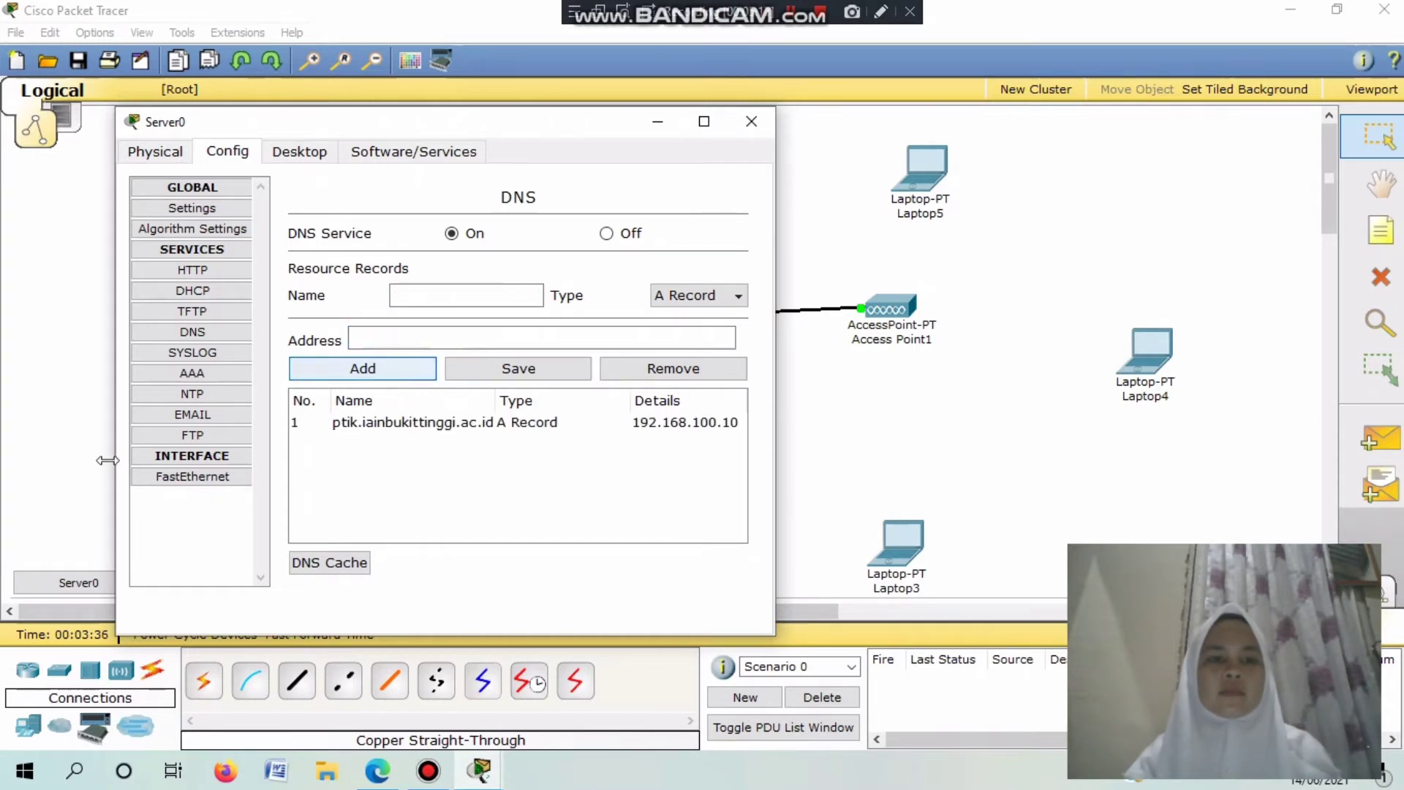
left_click(220, 269)
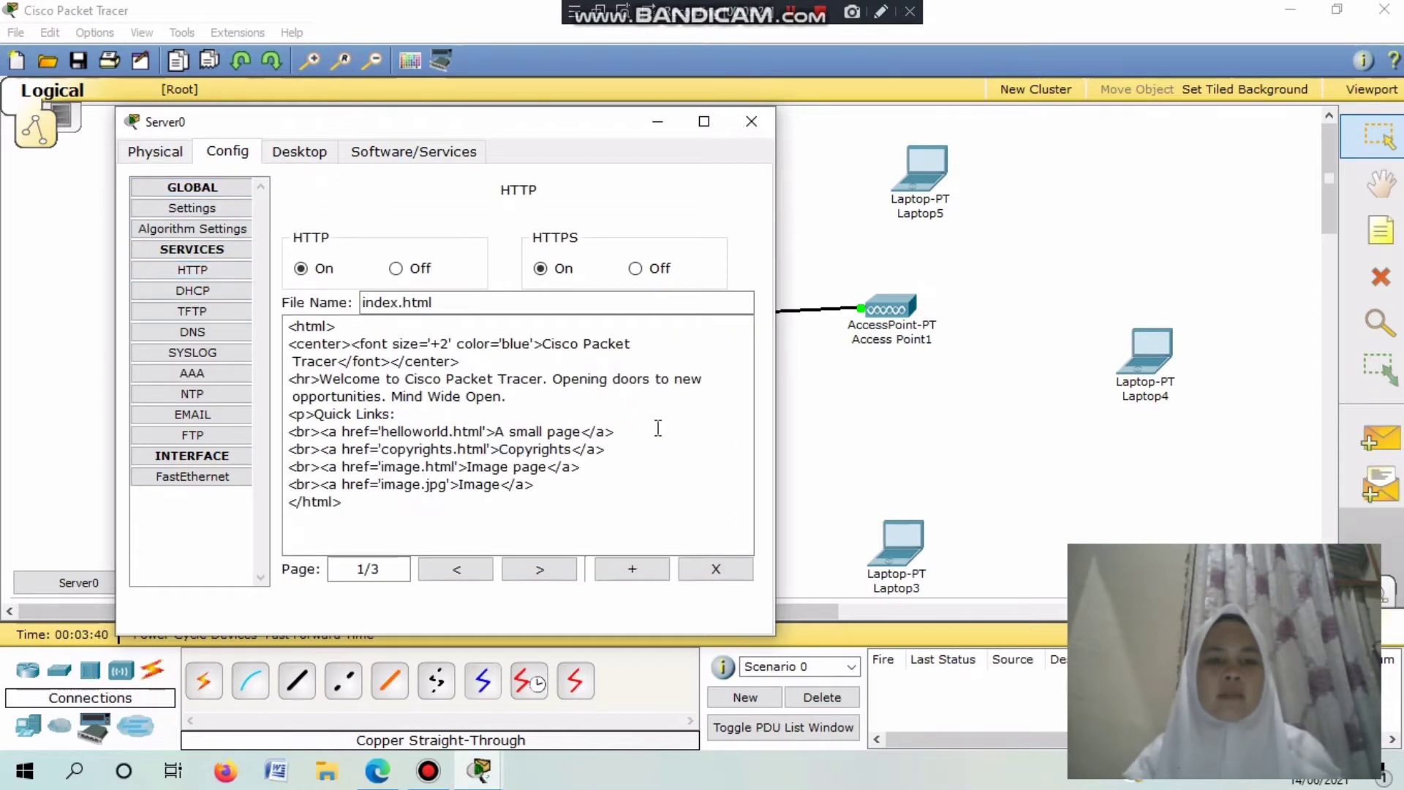
Delete the sample text and retitle the heading 'SELAMAT MENGERJAKAN UJIAN' at font size 5.
left_click_drag(549, 484, 289, 379)
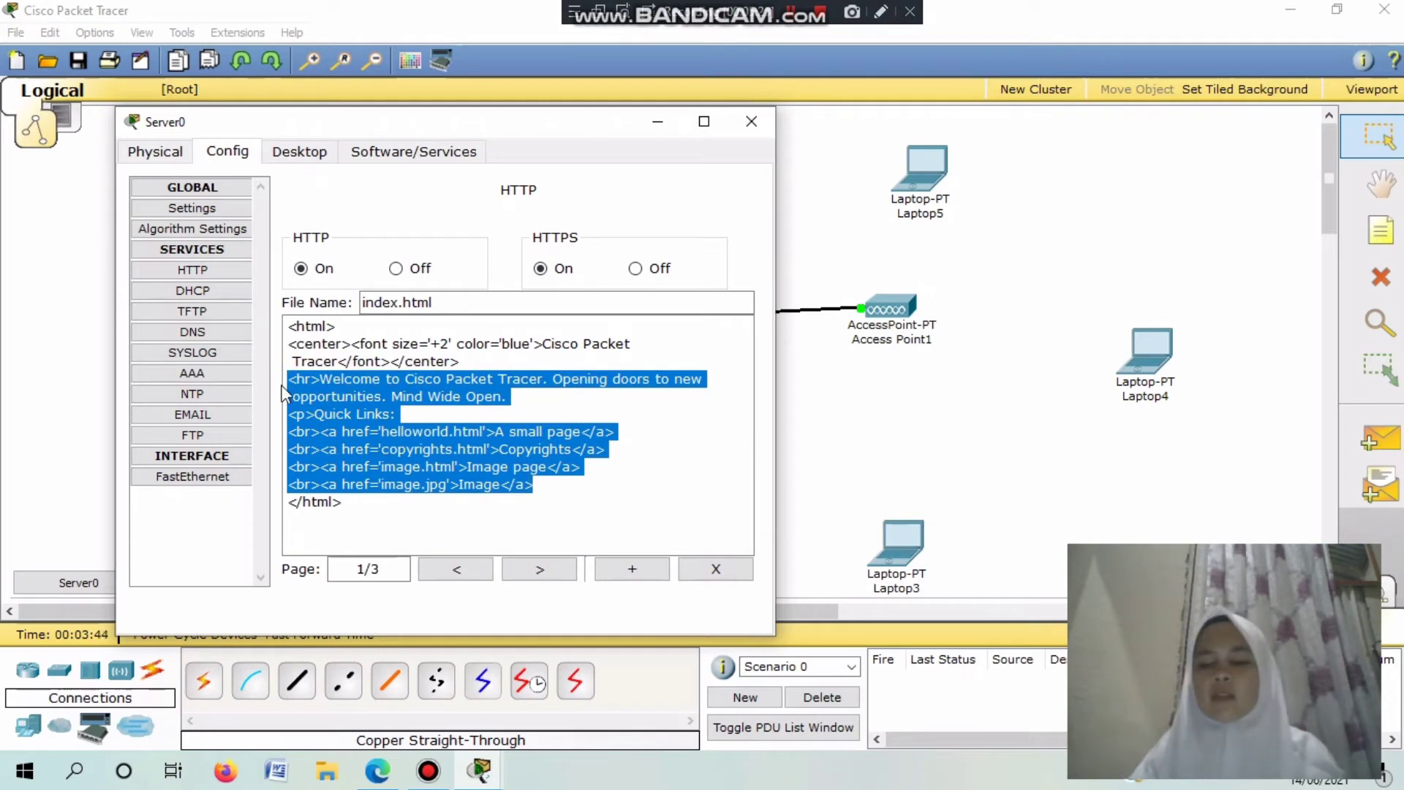
key("Delete")
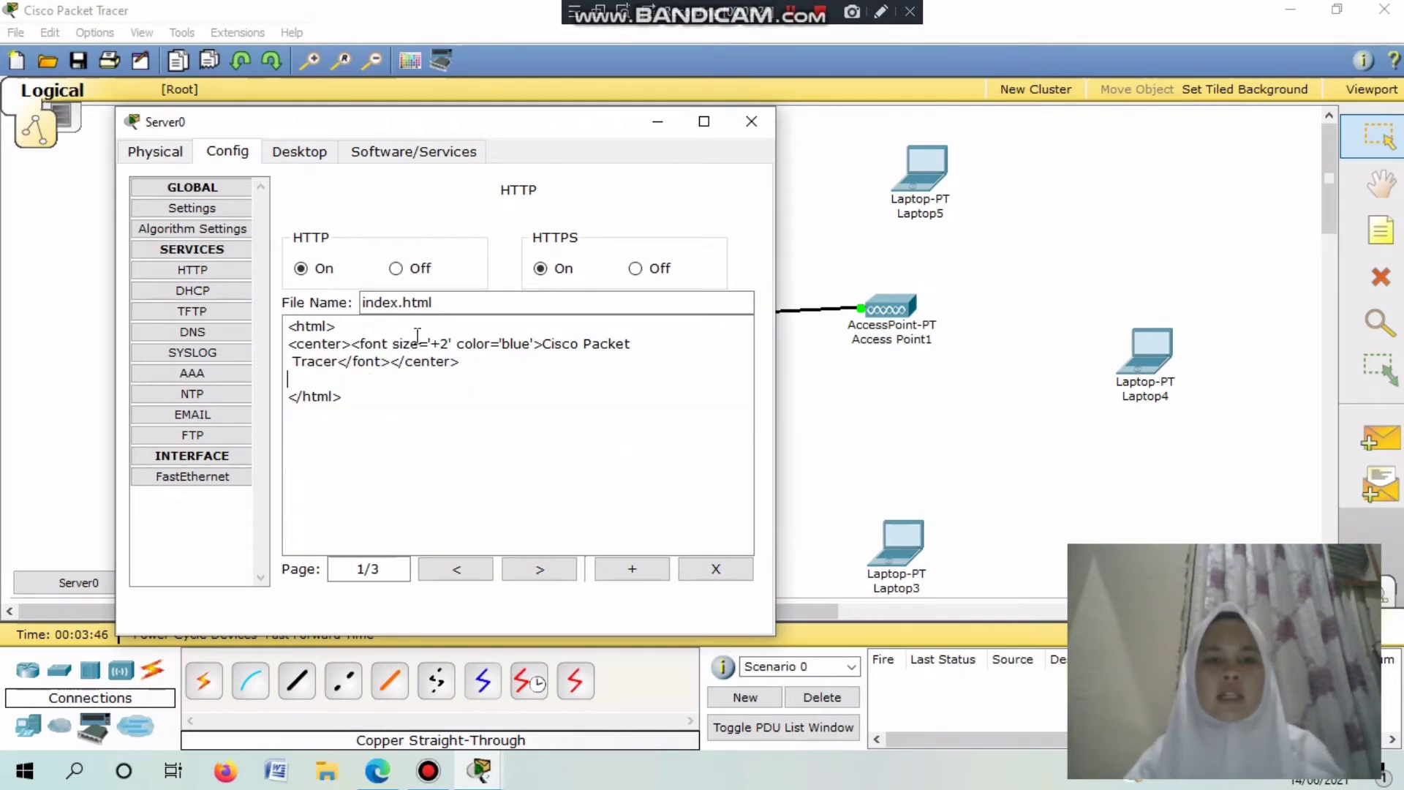
left_click(447, 341)
key("BackSpace")
type("5")
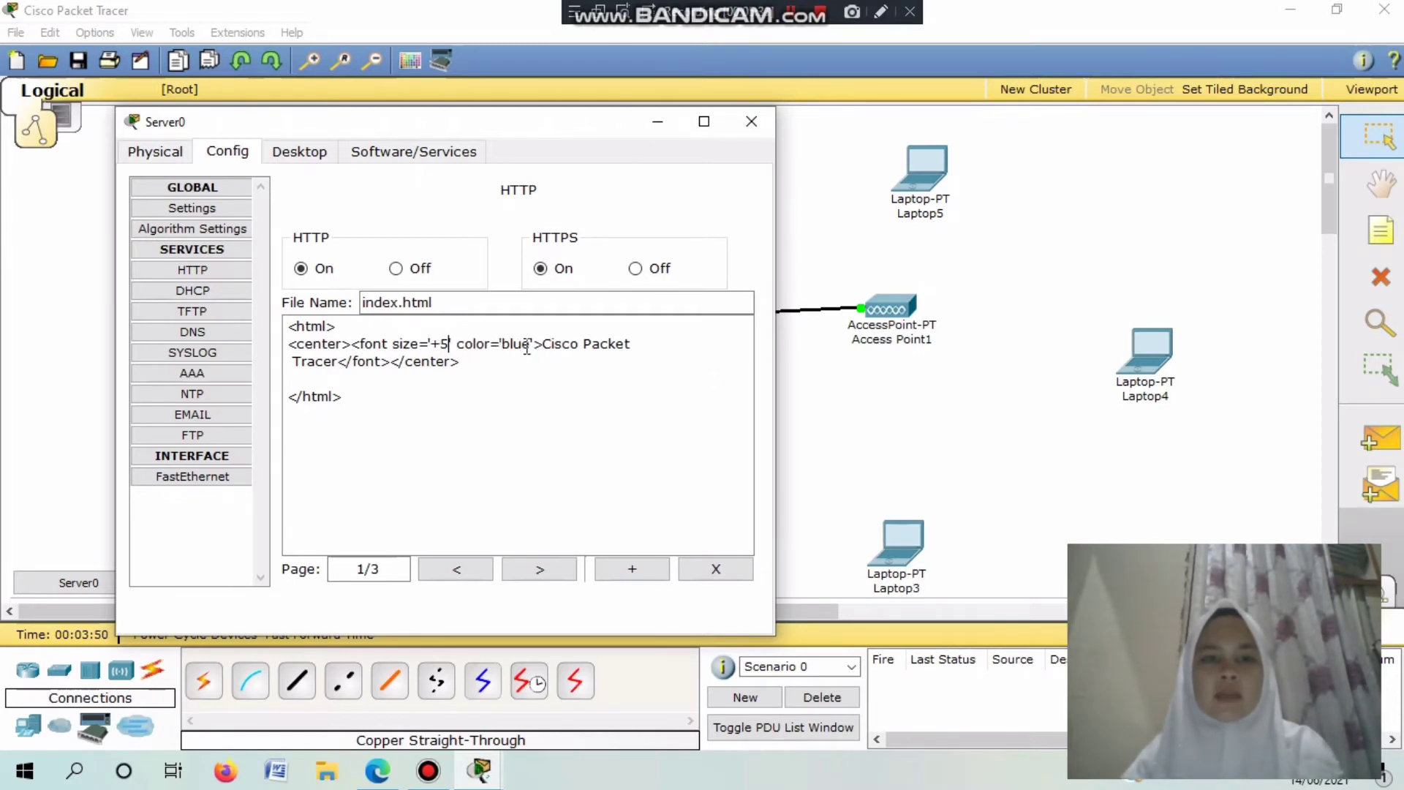
left_click_drag(544, 341, 346, 363)
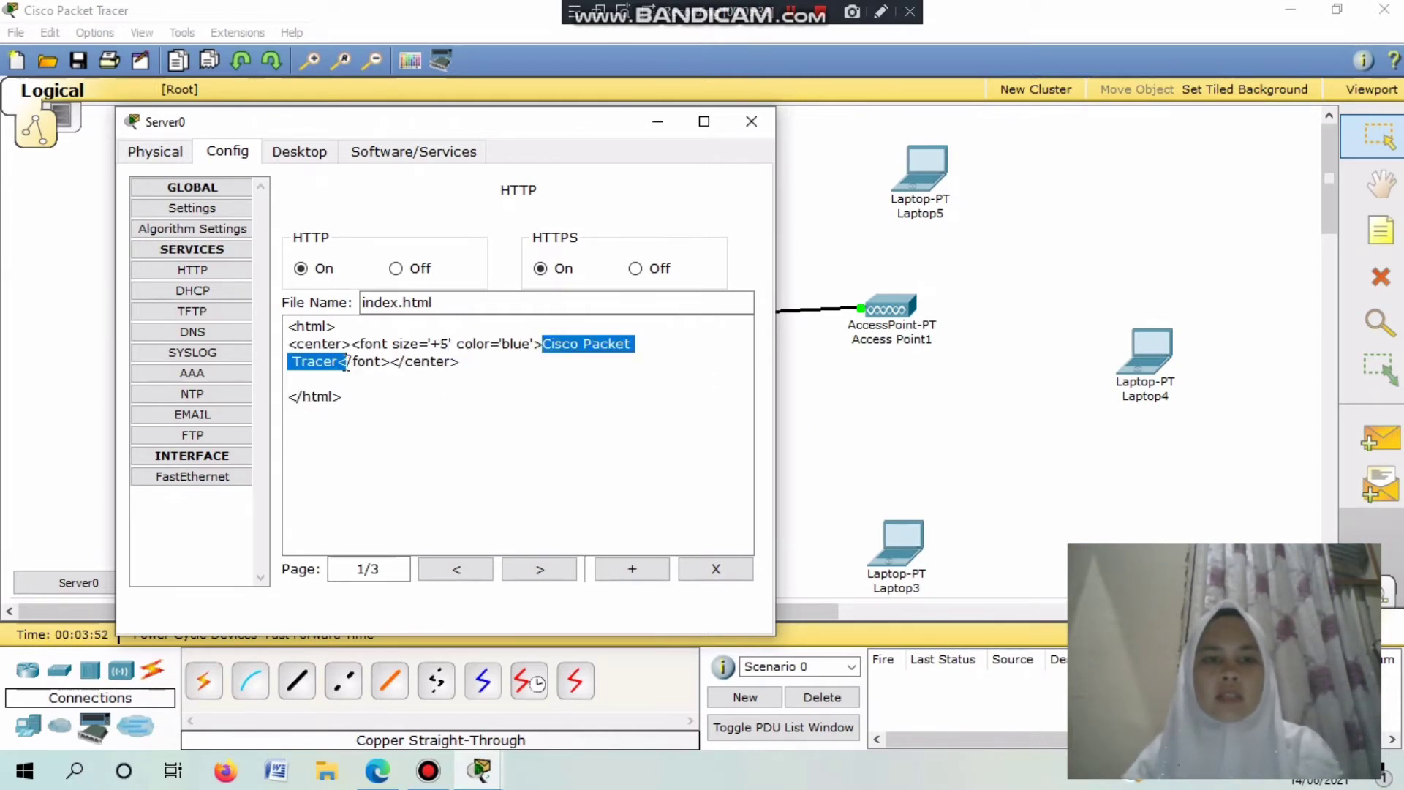
type("SELA")
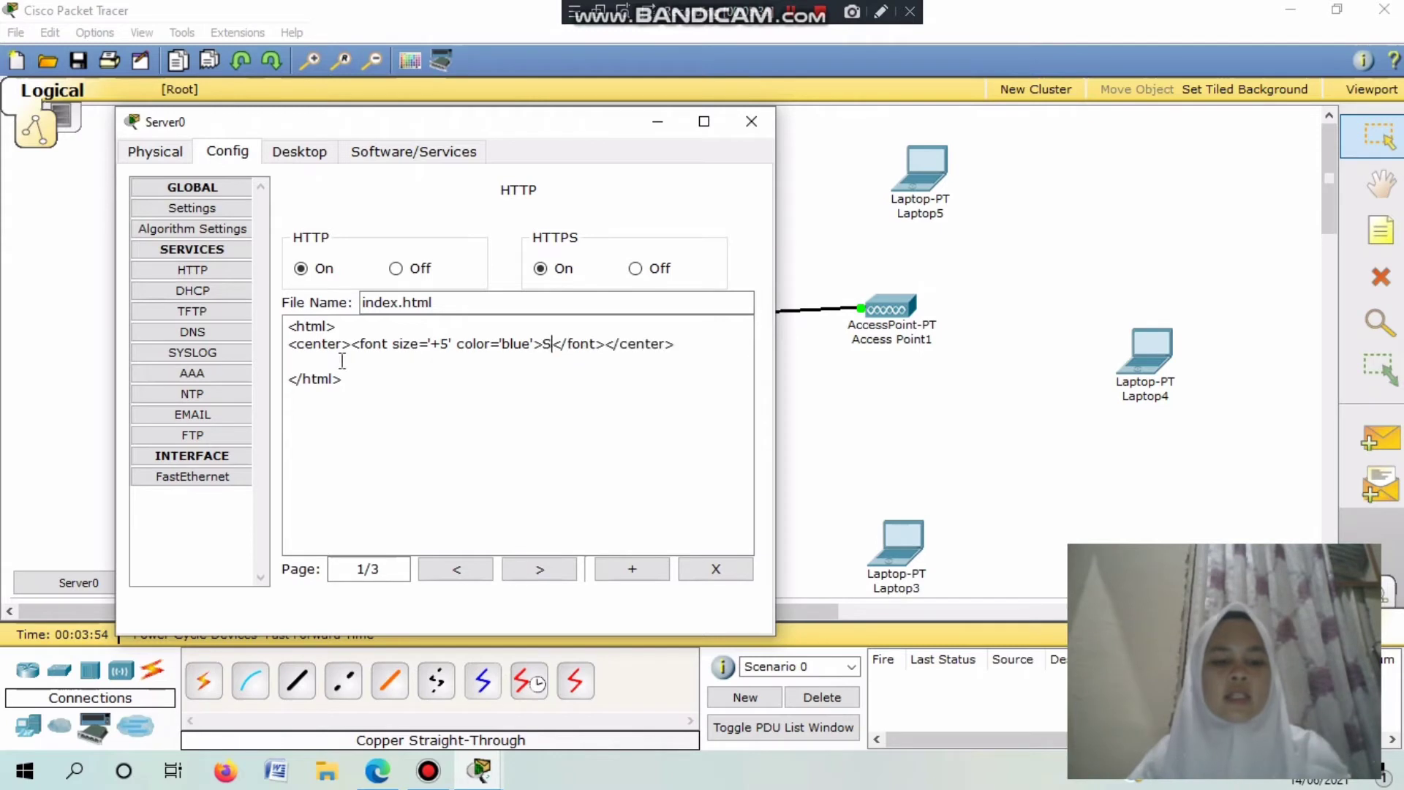
type("MAT DAT")
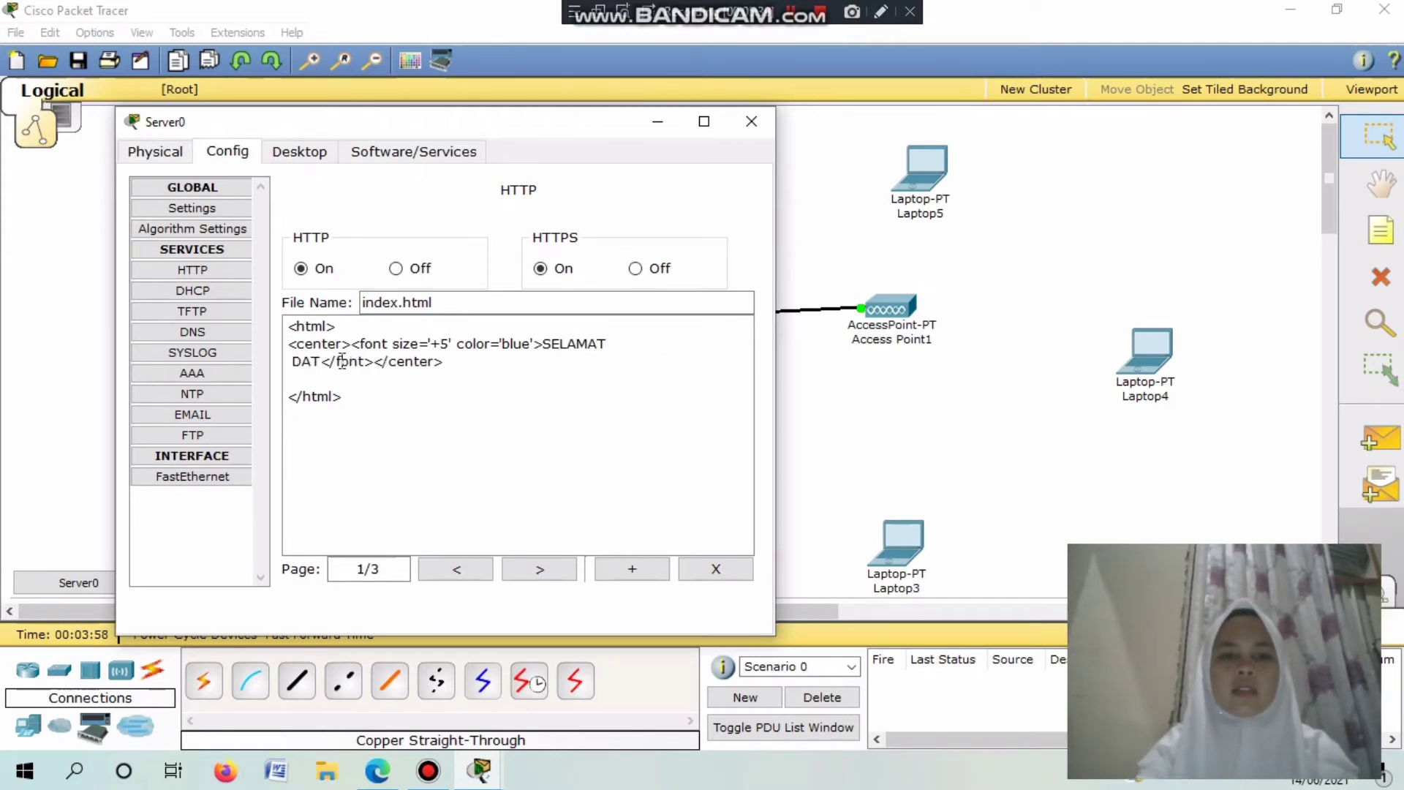
key("BackSpace")
key("BackSpace")
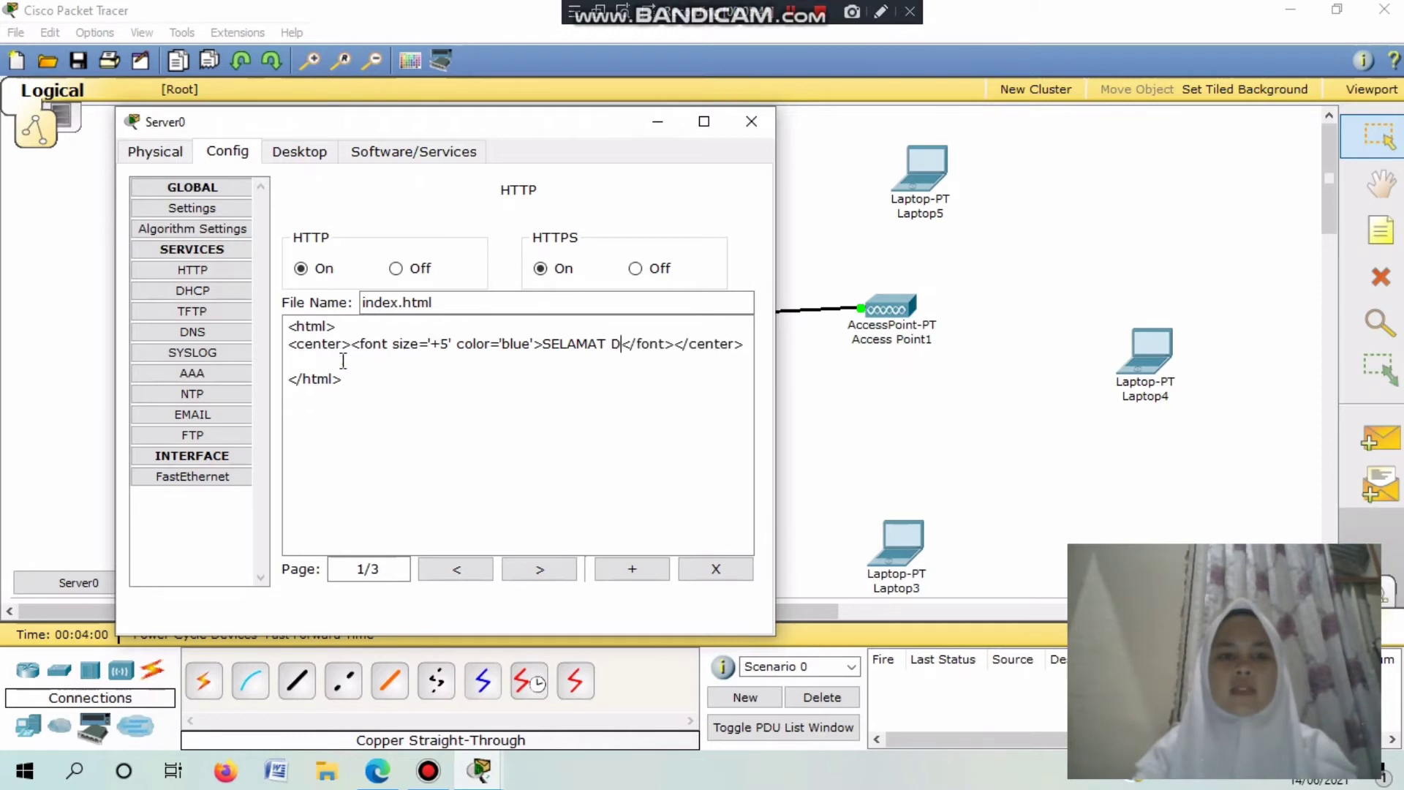
key("BackSpace")
type("MENGER")
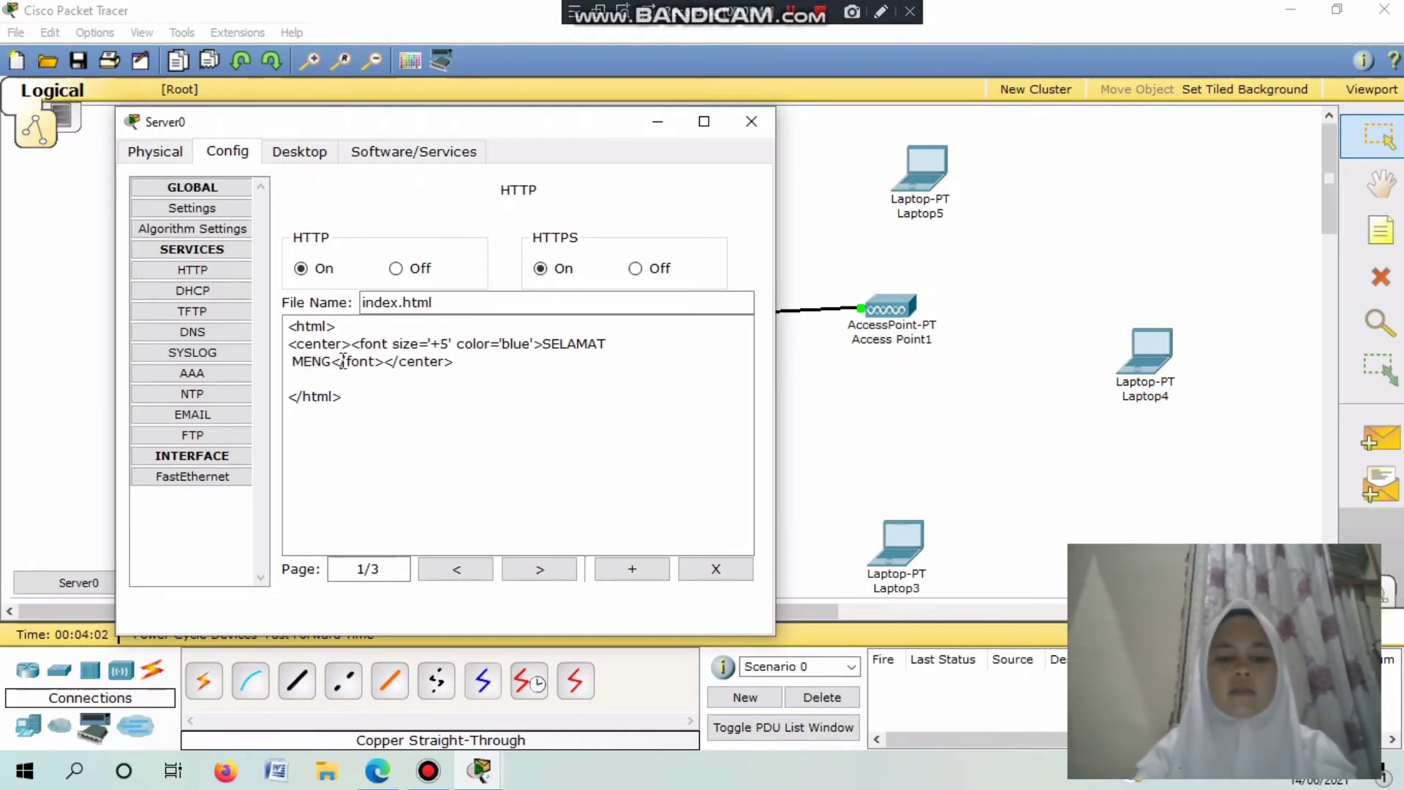
type("JAKAN ")
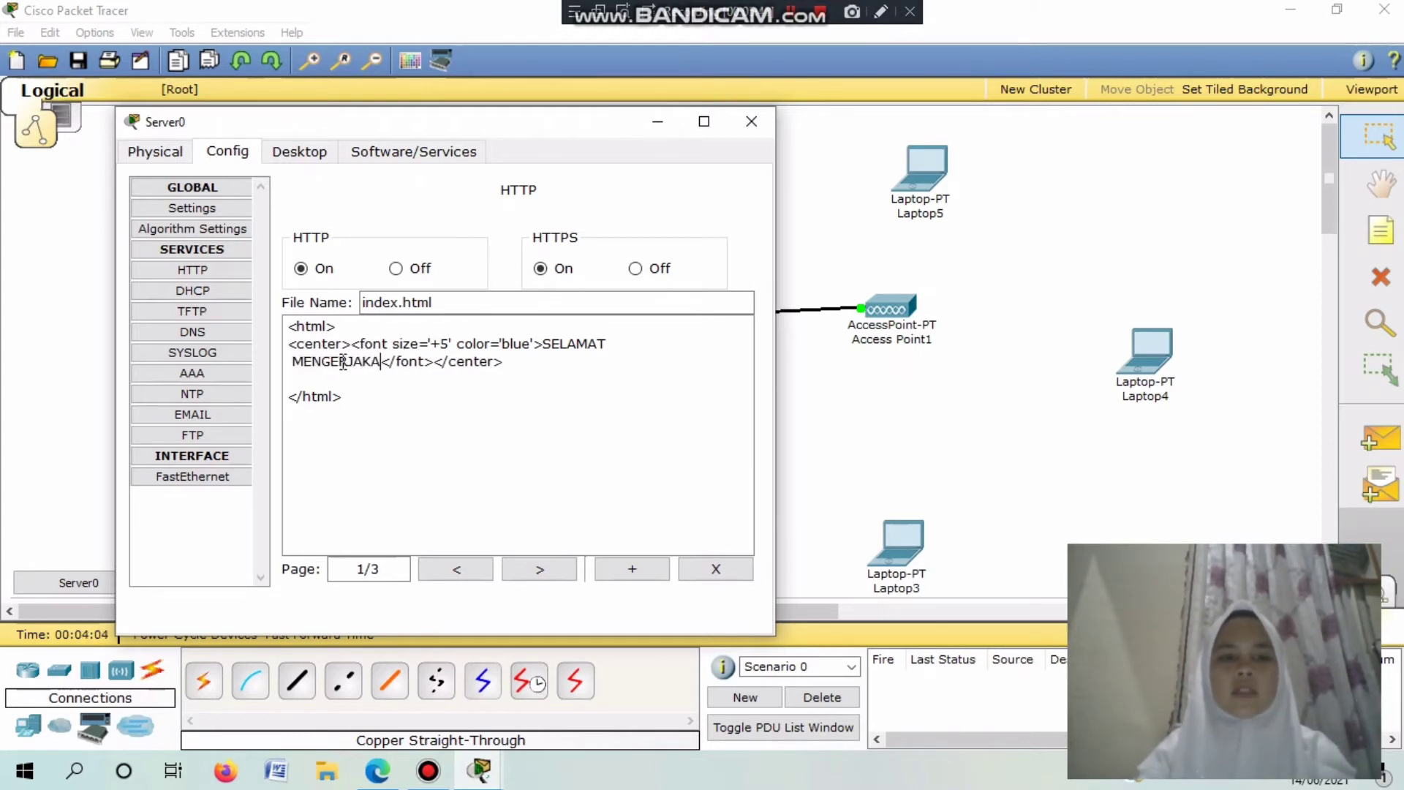
type("UJIAN")
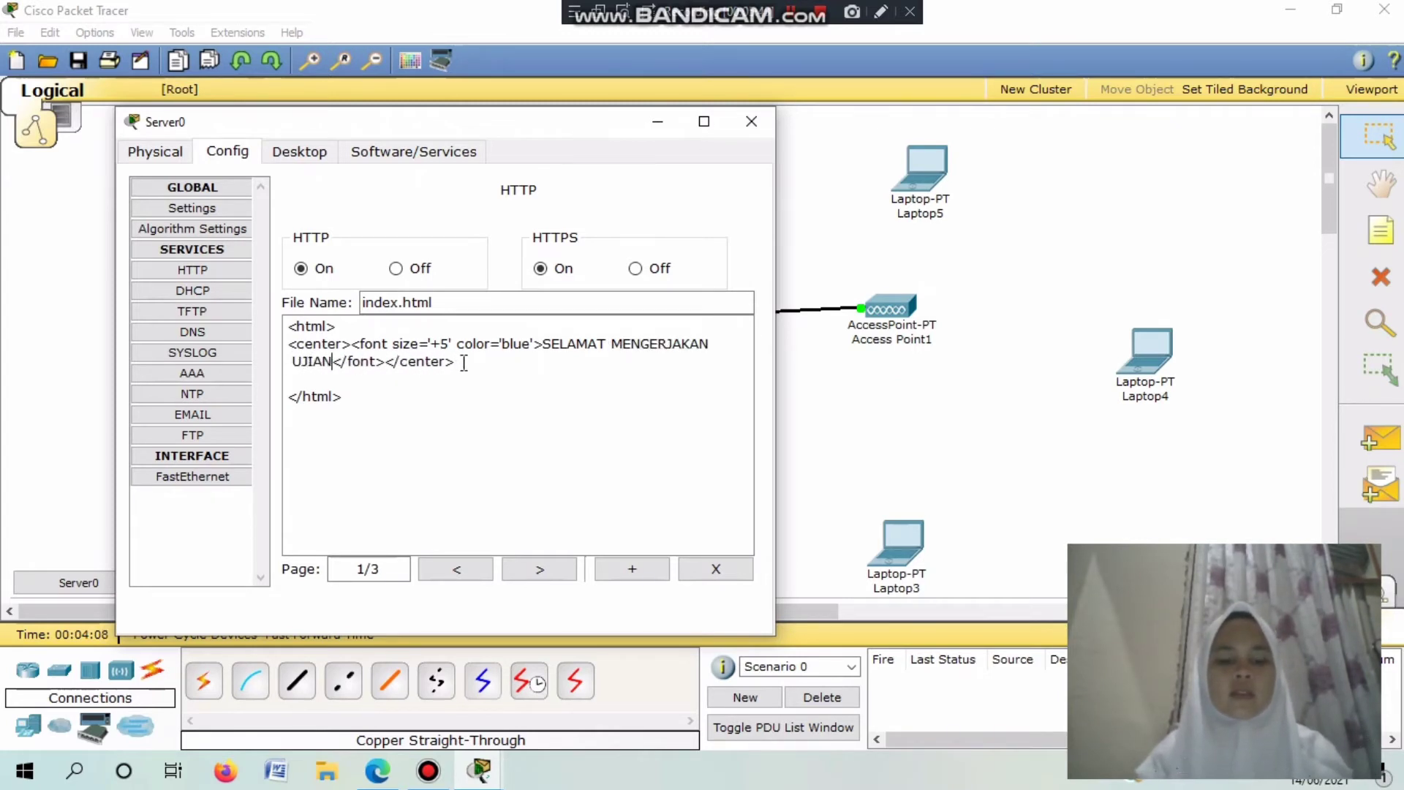
Duplicate the heading line and replace its text with 'NAMA :' followed by the student's name.
left_click_drag(460, 362, 288, 347)
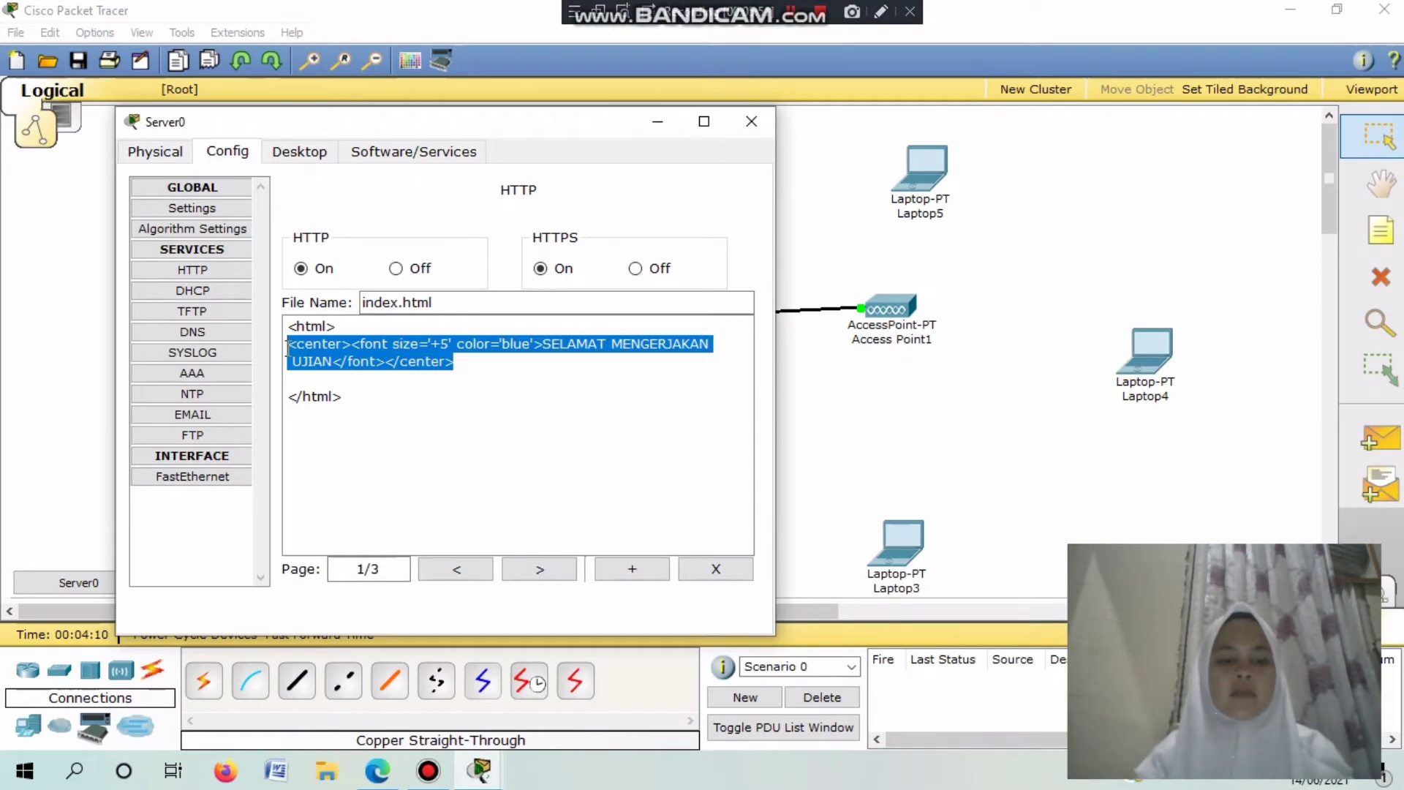
key("ctrl+c")
left_click(478, 360)
key("Return")
key("ctrl+v")
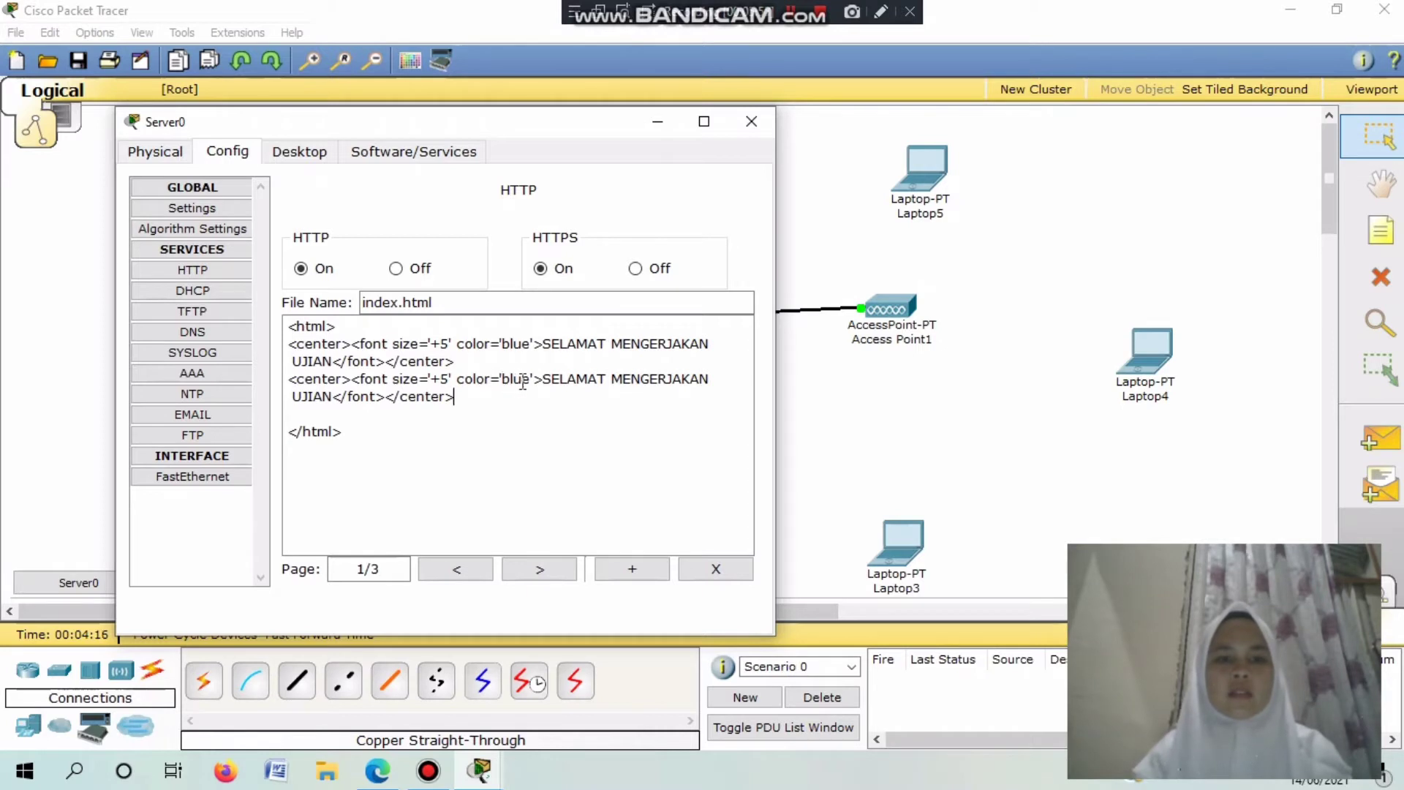
double_click(545, 379)
left_click_drag(545, 381, 334, 398)
key("BackSpace")
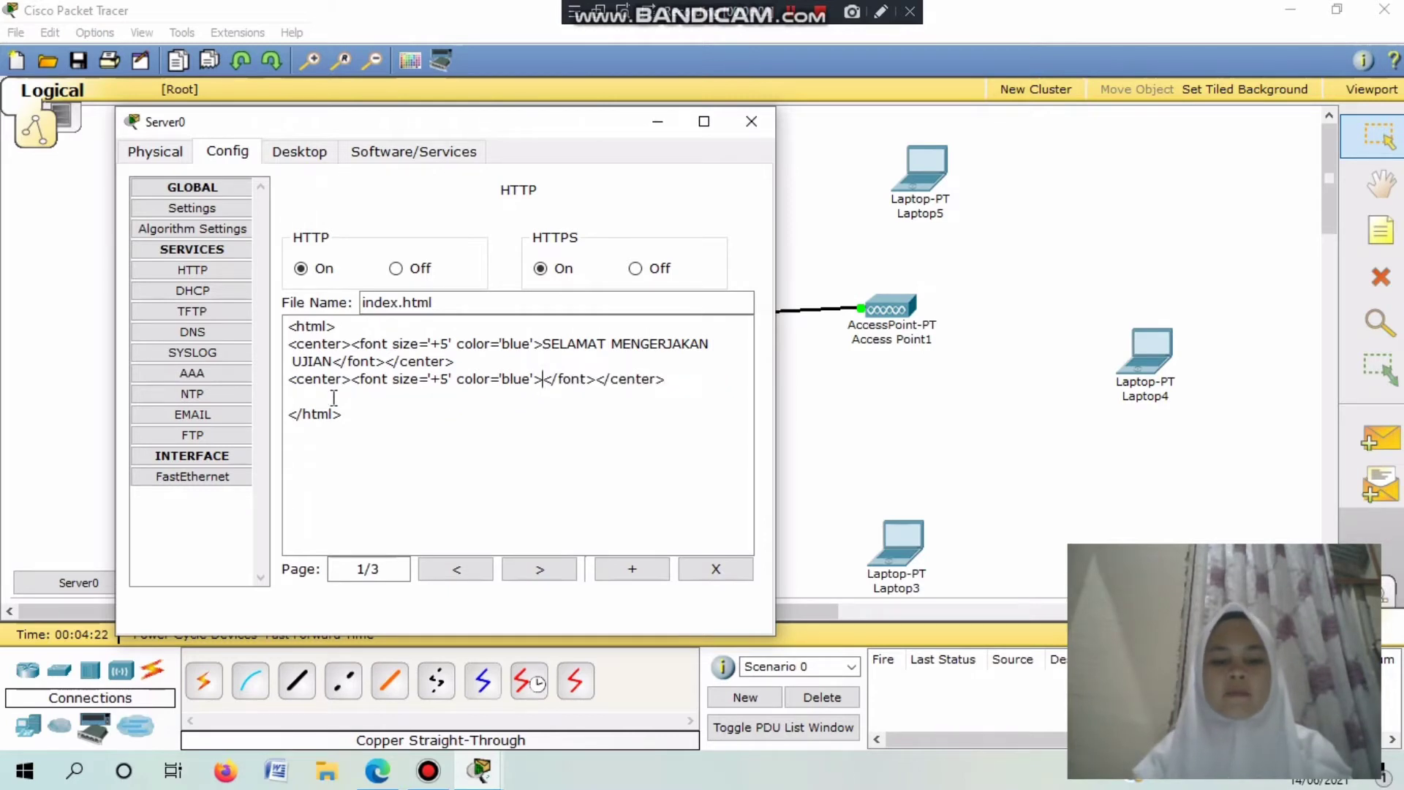
type("NAMA")
type("                 :")
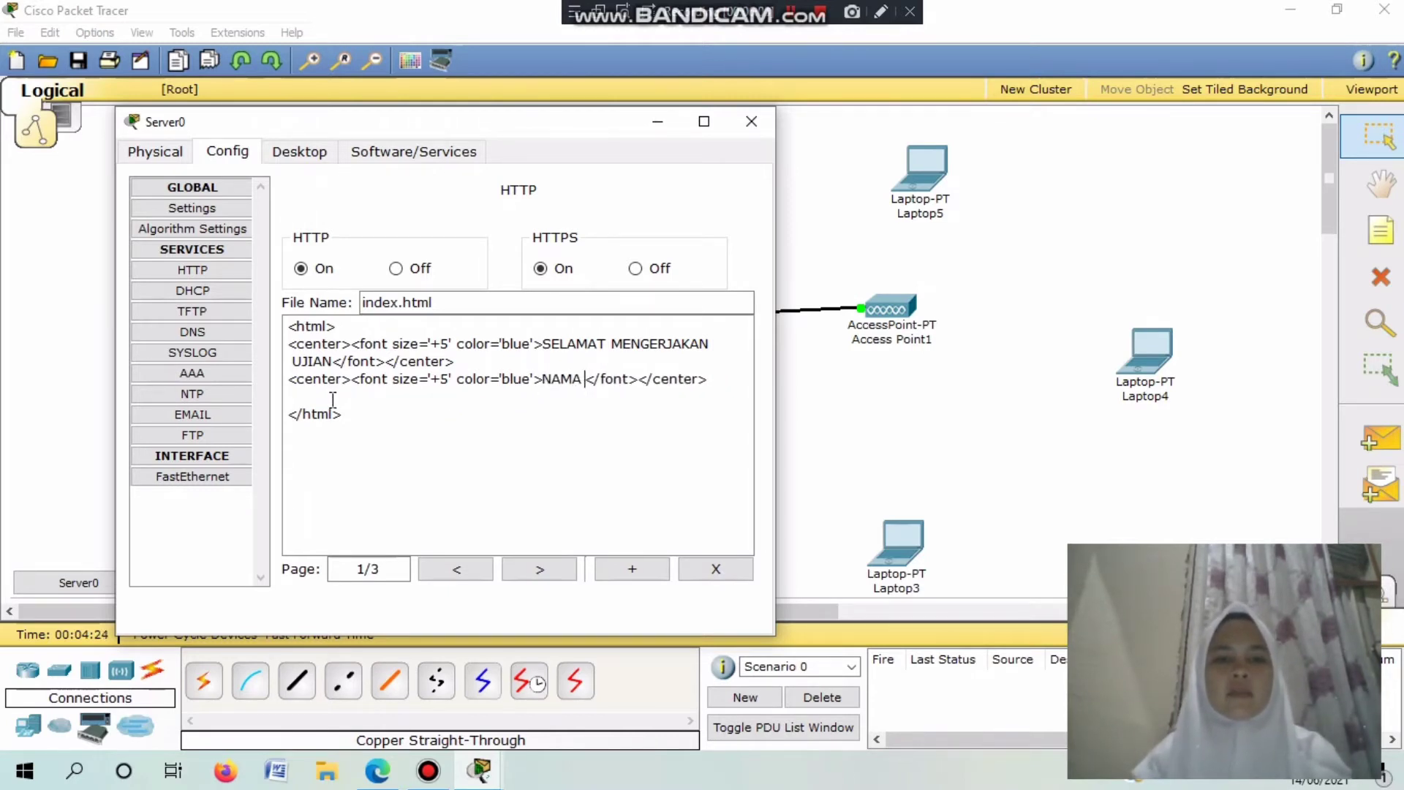
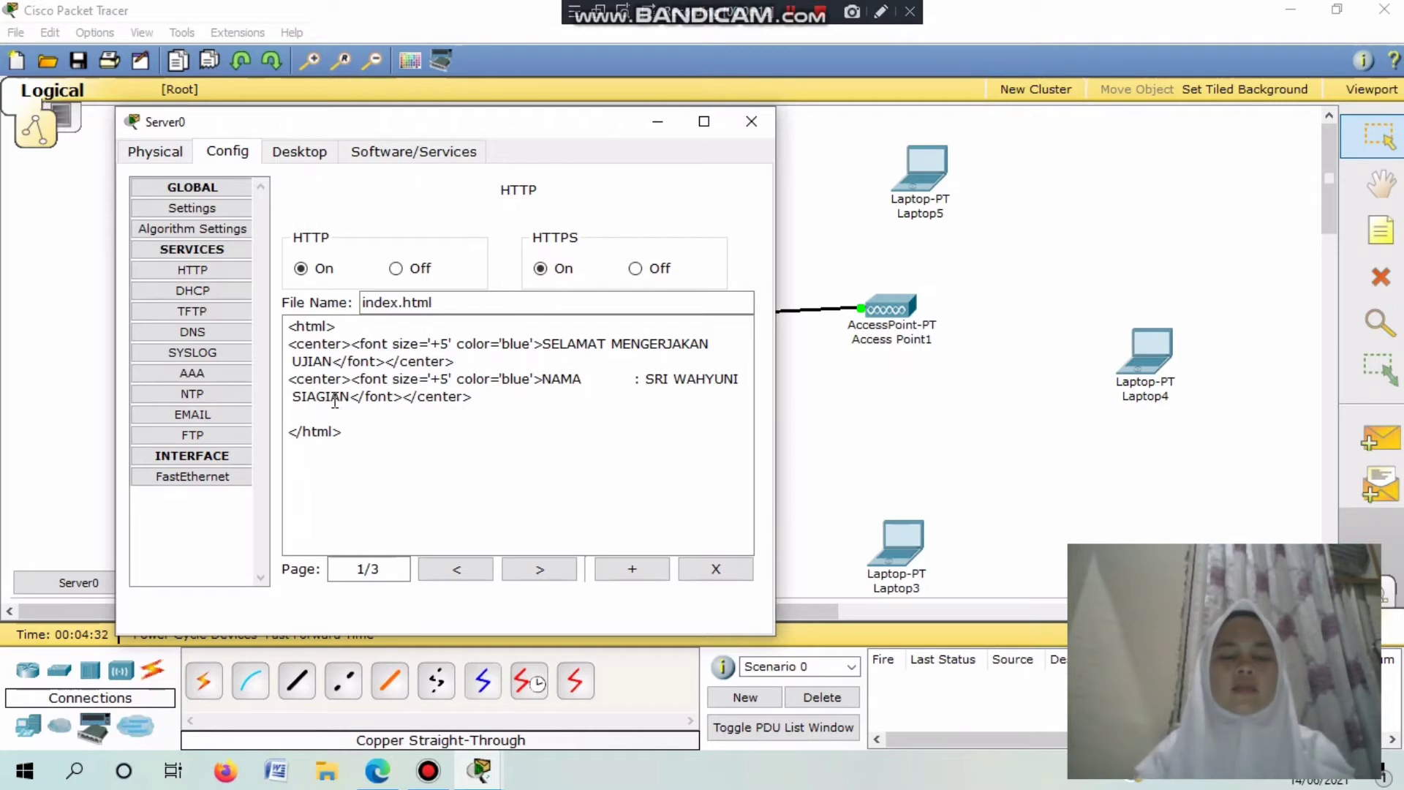
Turn the NAMA line into a <p> paragraph at size 3, trimming extra spaces and adding a blank line.
left_click_drag(466, 401, 426, 404)
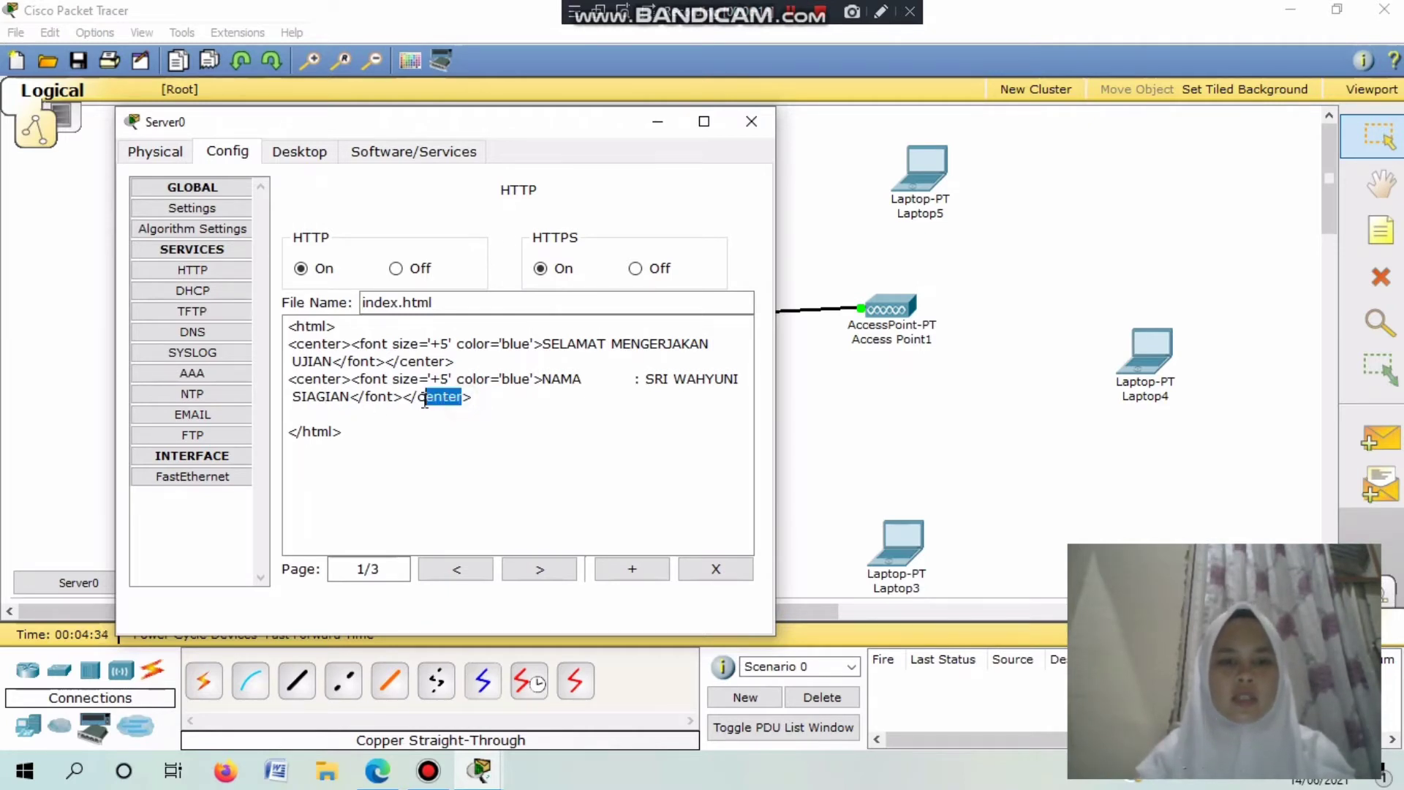
type("p")
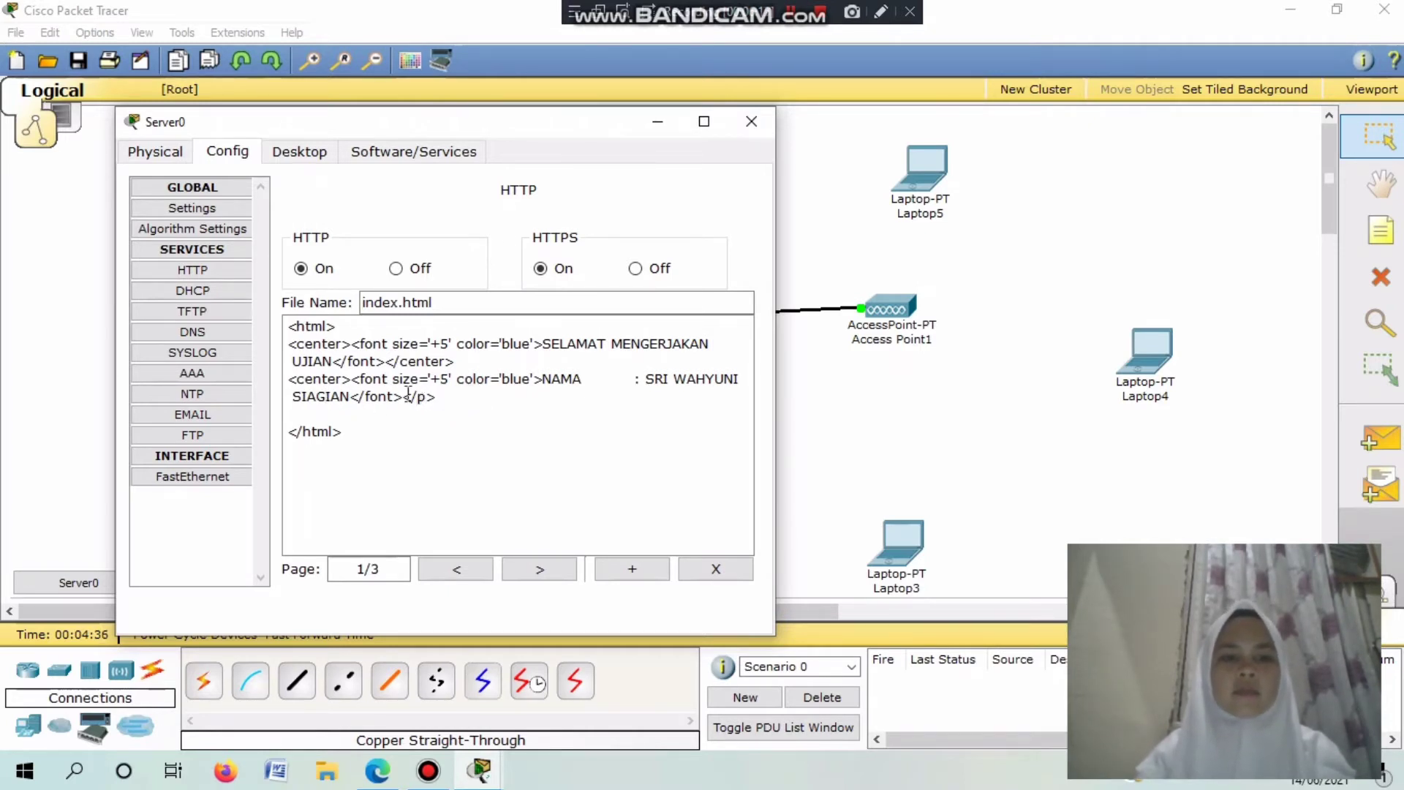
left_click_drag(341, 379, 307, 376)
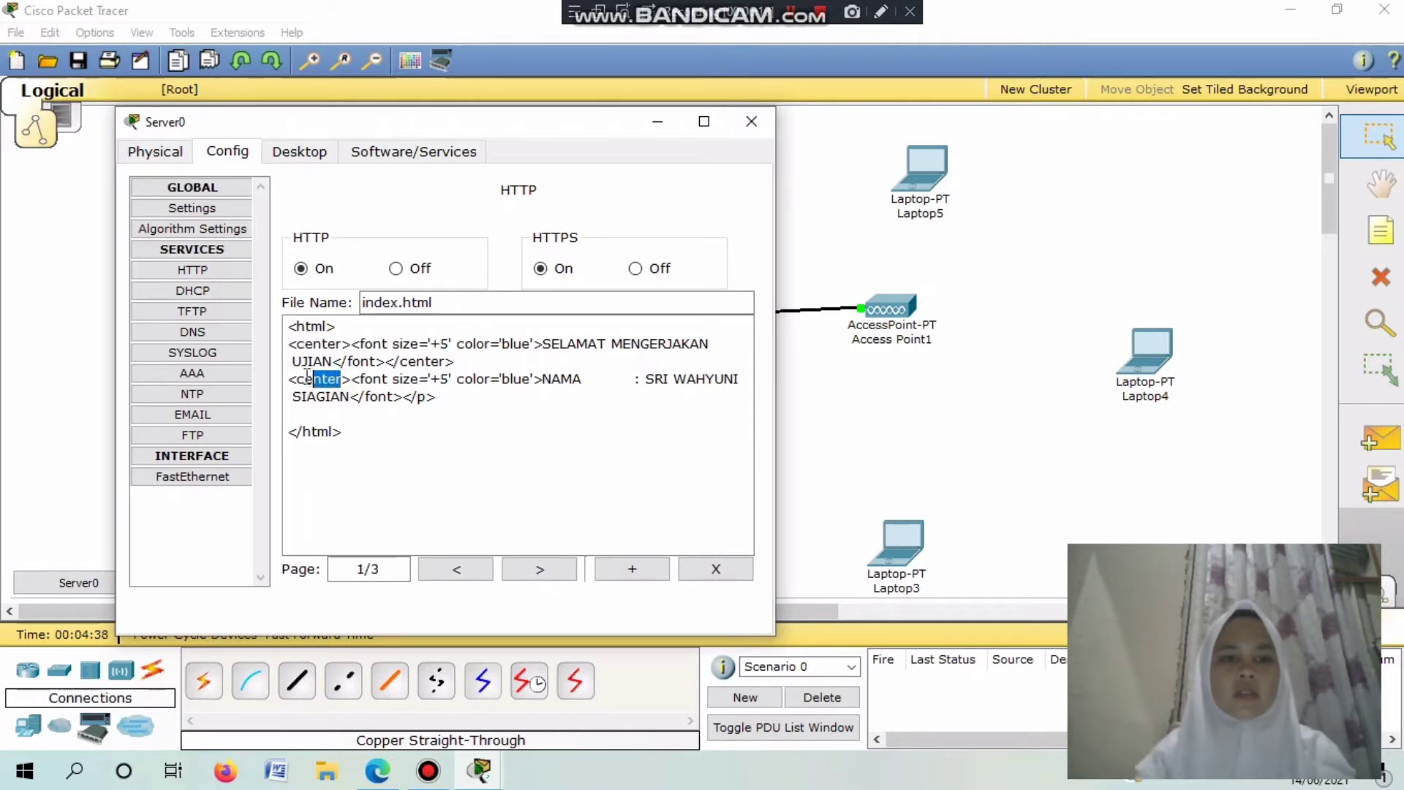
type("p")
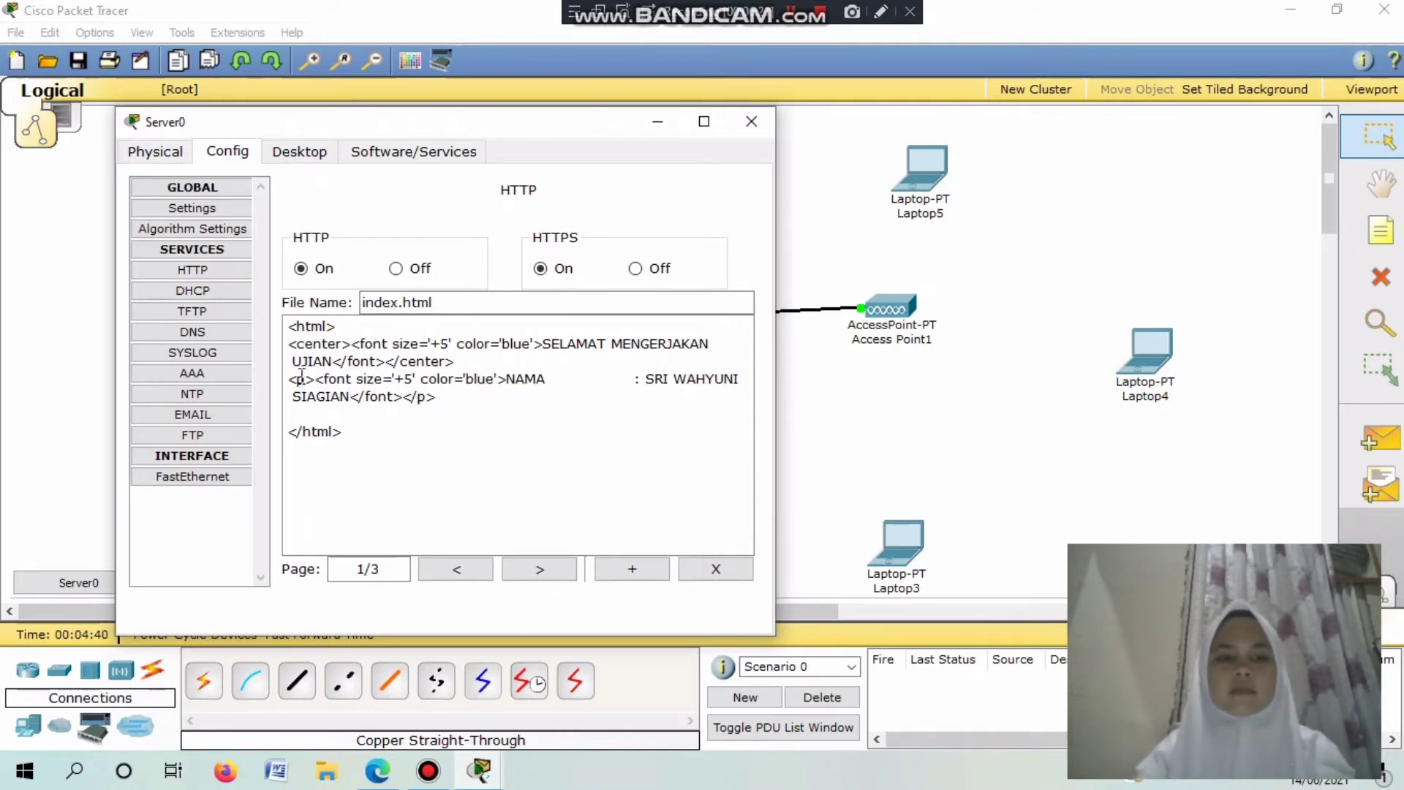
left_click(413, 378)
key("BackSpace")
type("3")
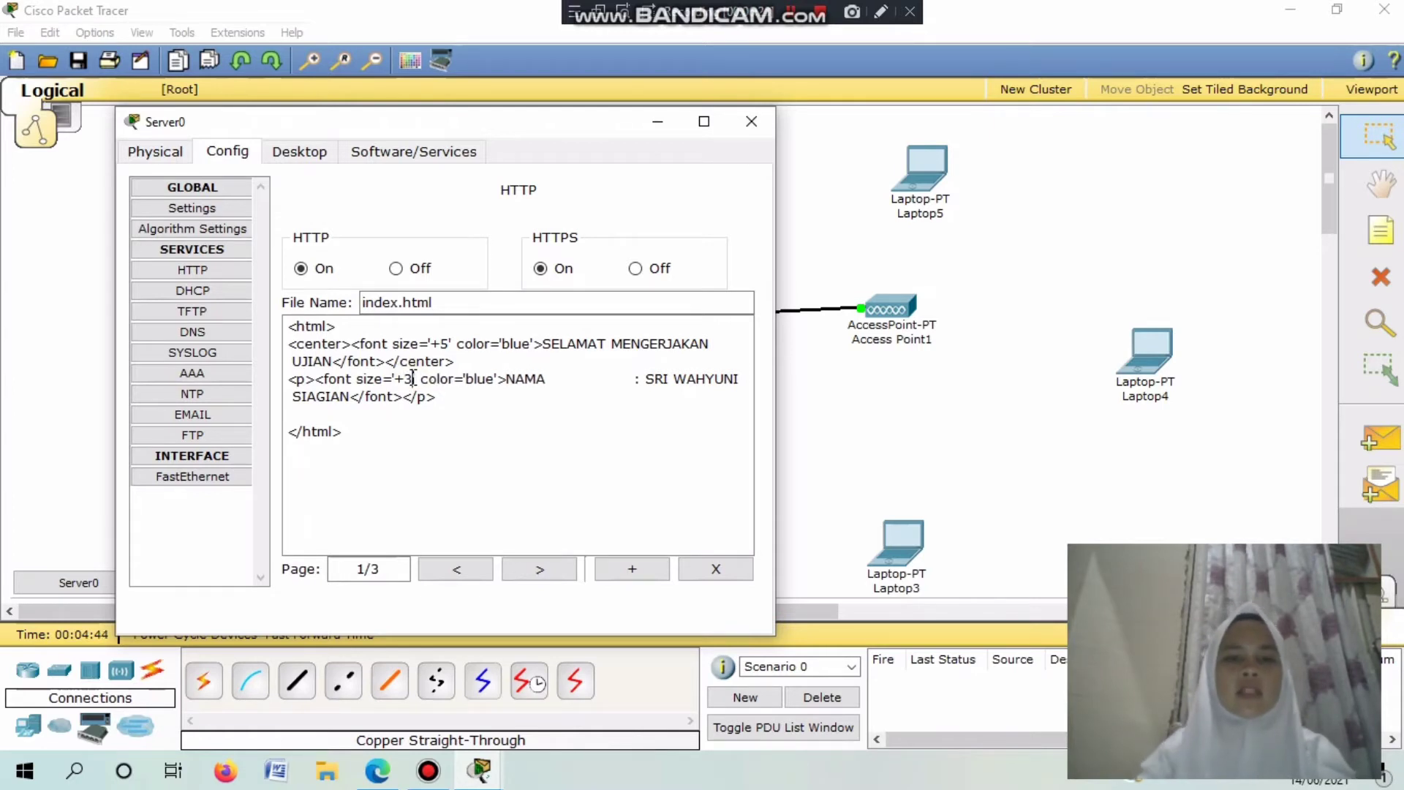
left_click(590, 383)
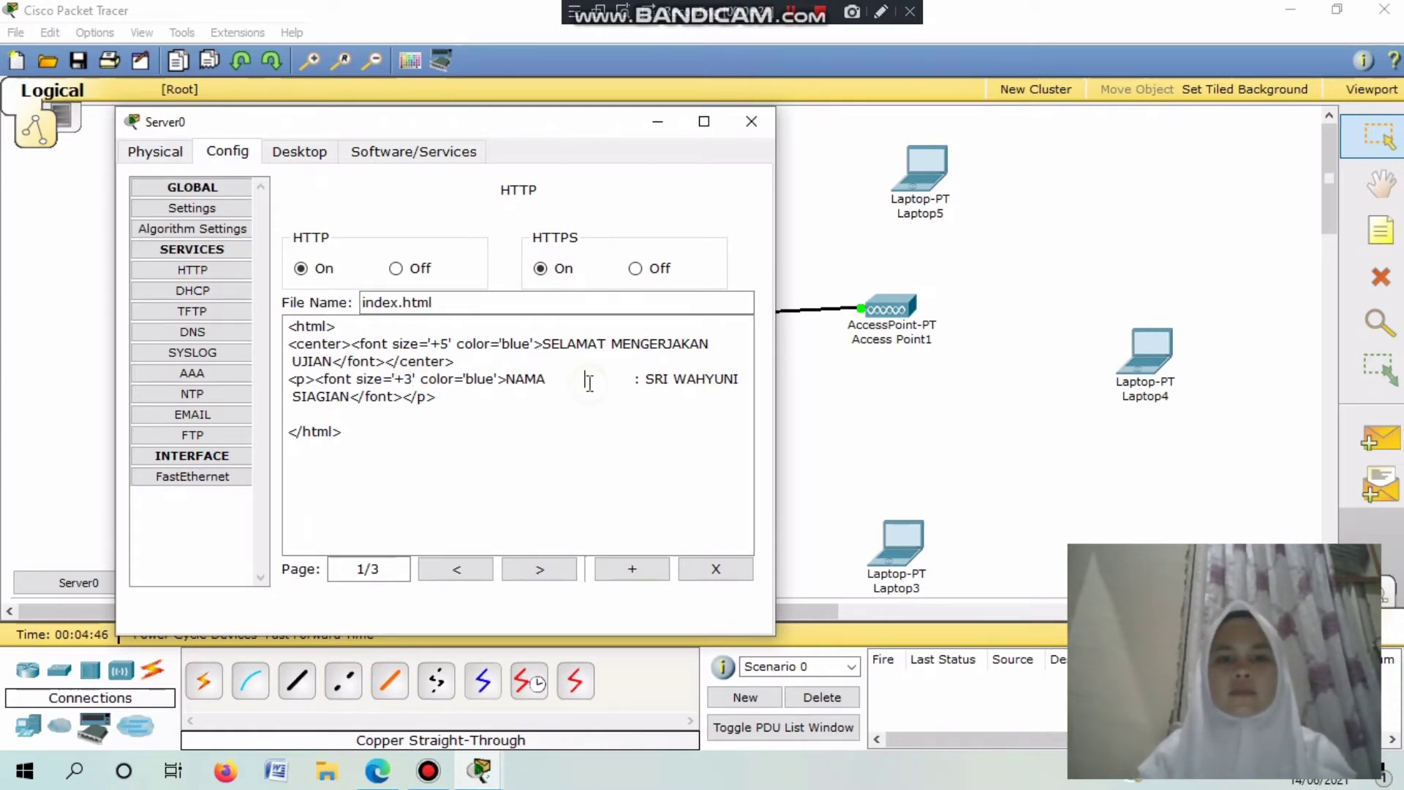
key("BackSpace")
key("BackSpace")
key("BackSpace")
key("BackSpace")
key("BackSpace")
key("BackSpace")
key("BackSpace")
key("BackSpace")
key("BackSpace")
key("BackSpace")
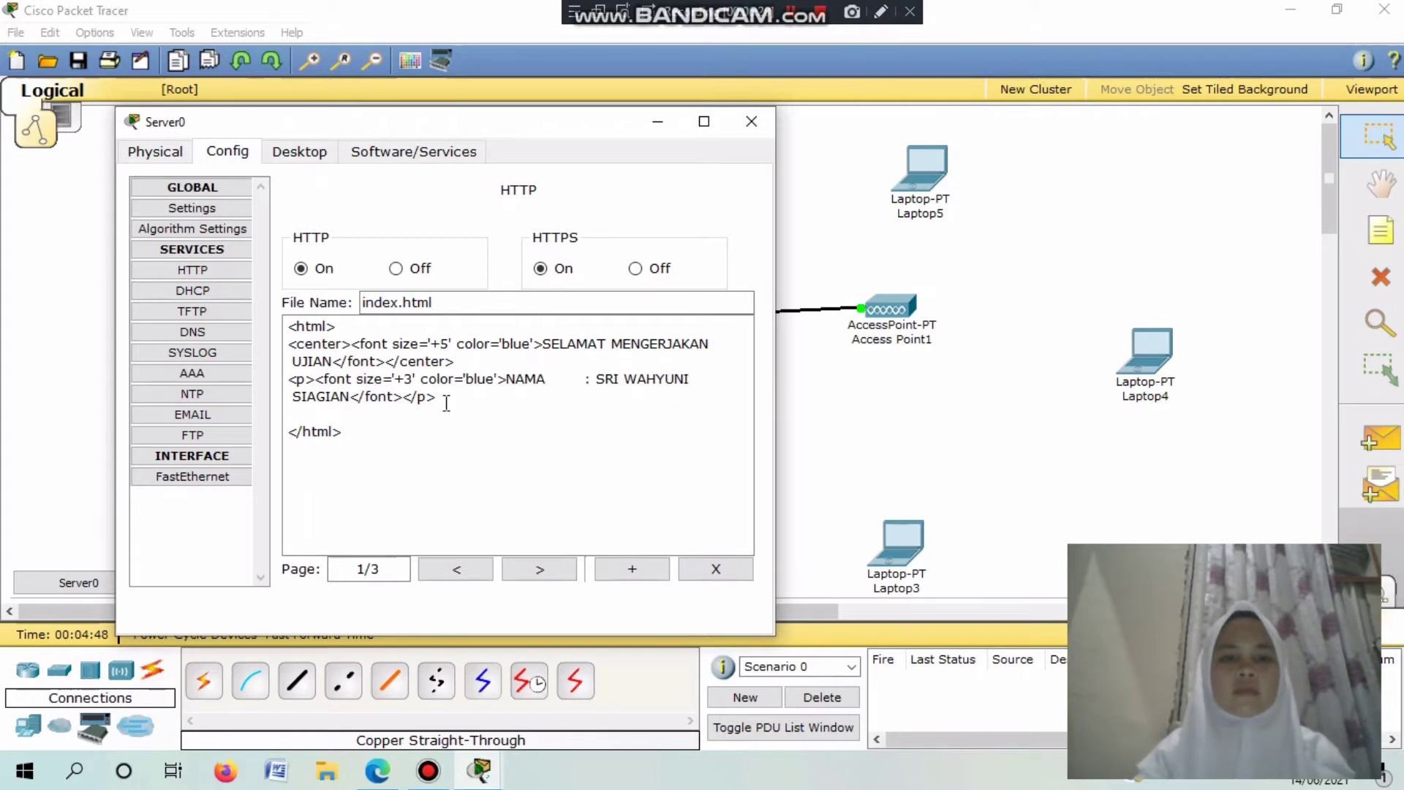
left_click_drag(446, 399, 291, 386)
key("ctrl+c")
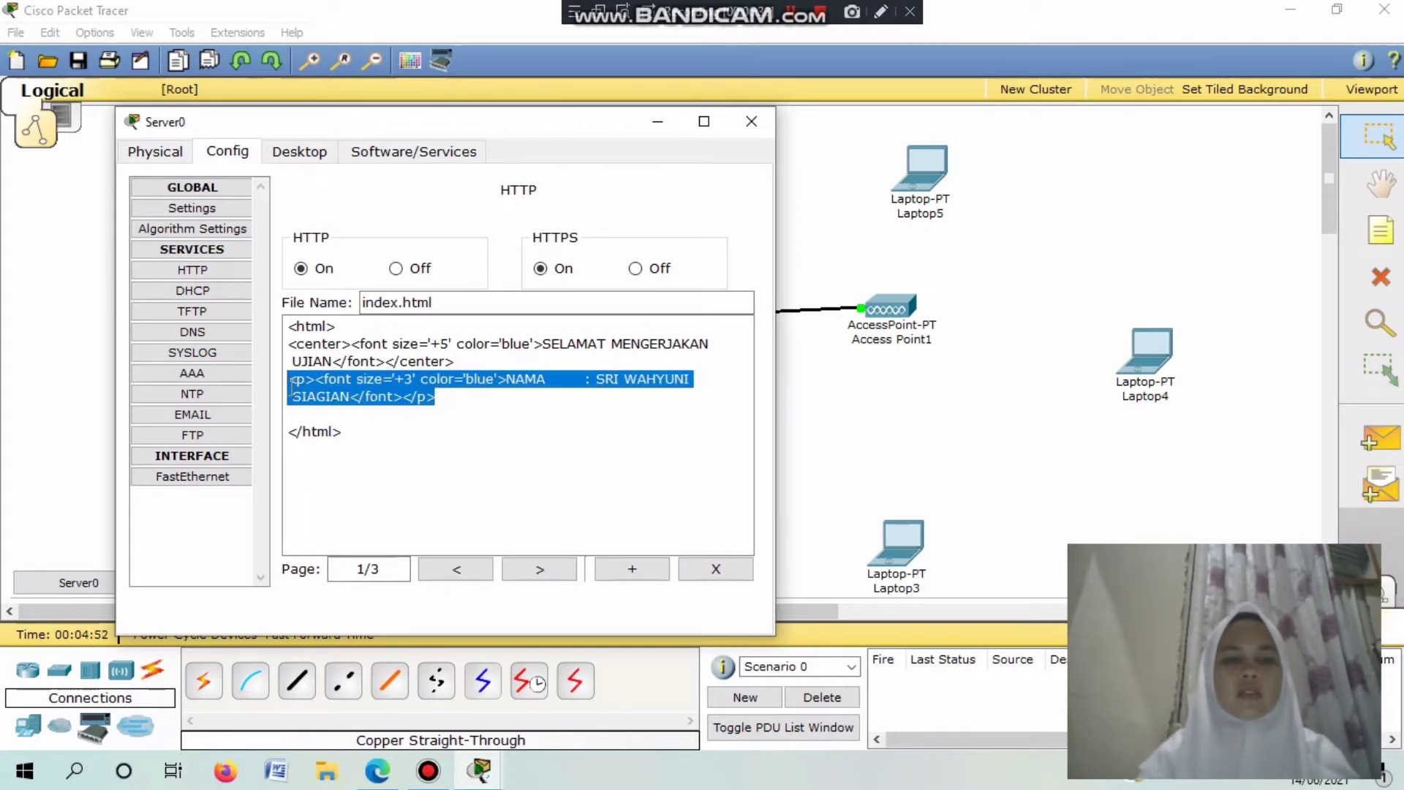
left_click(447, 395)
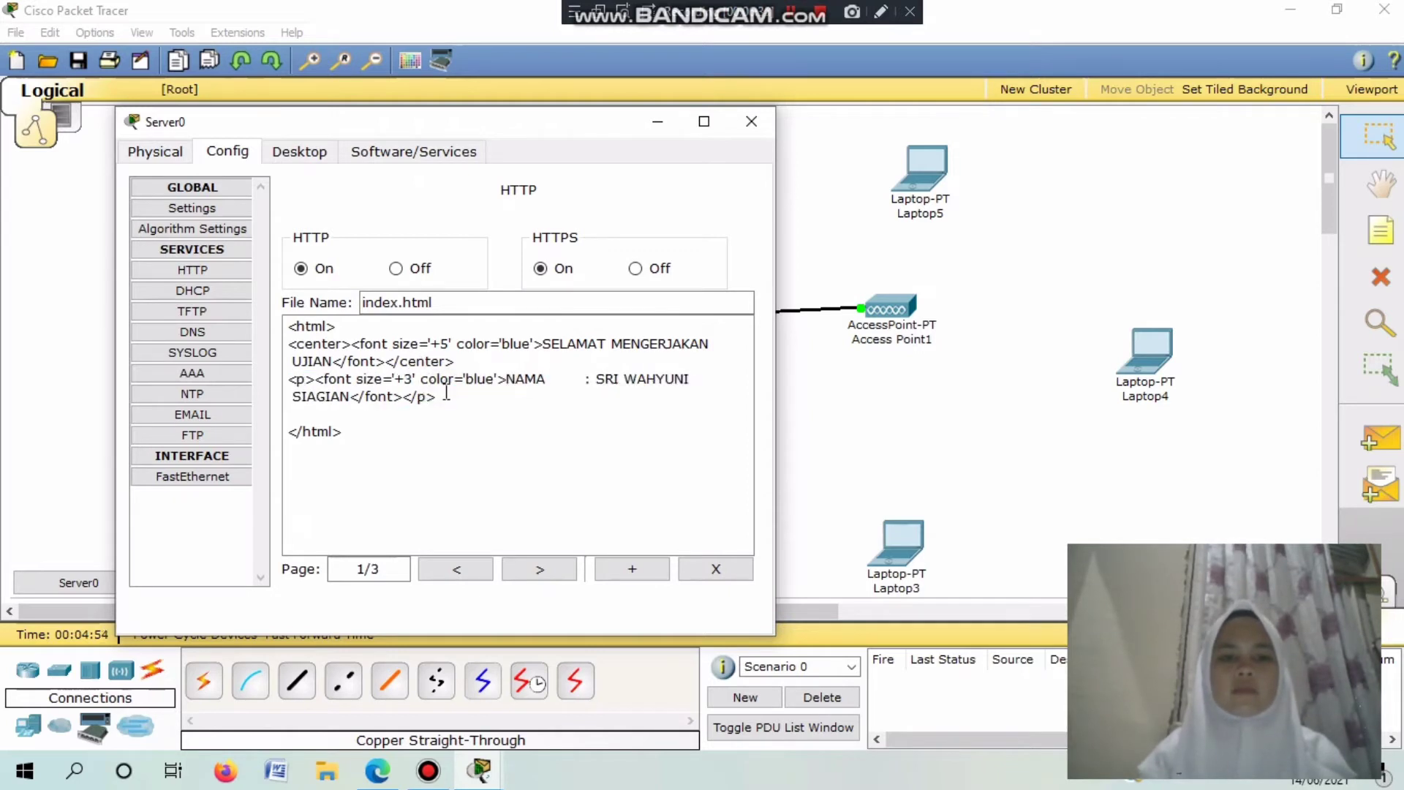
key("Return")
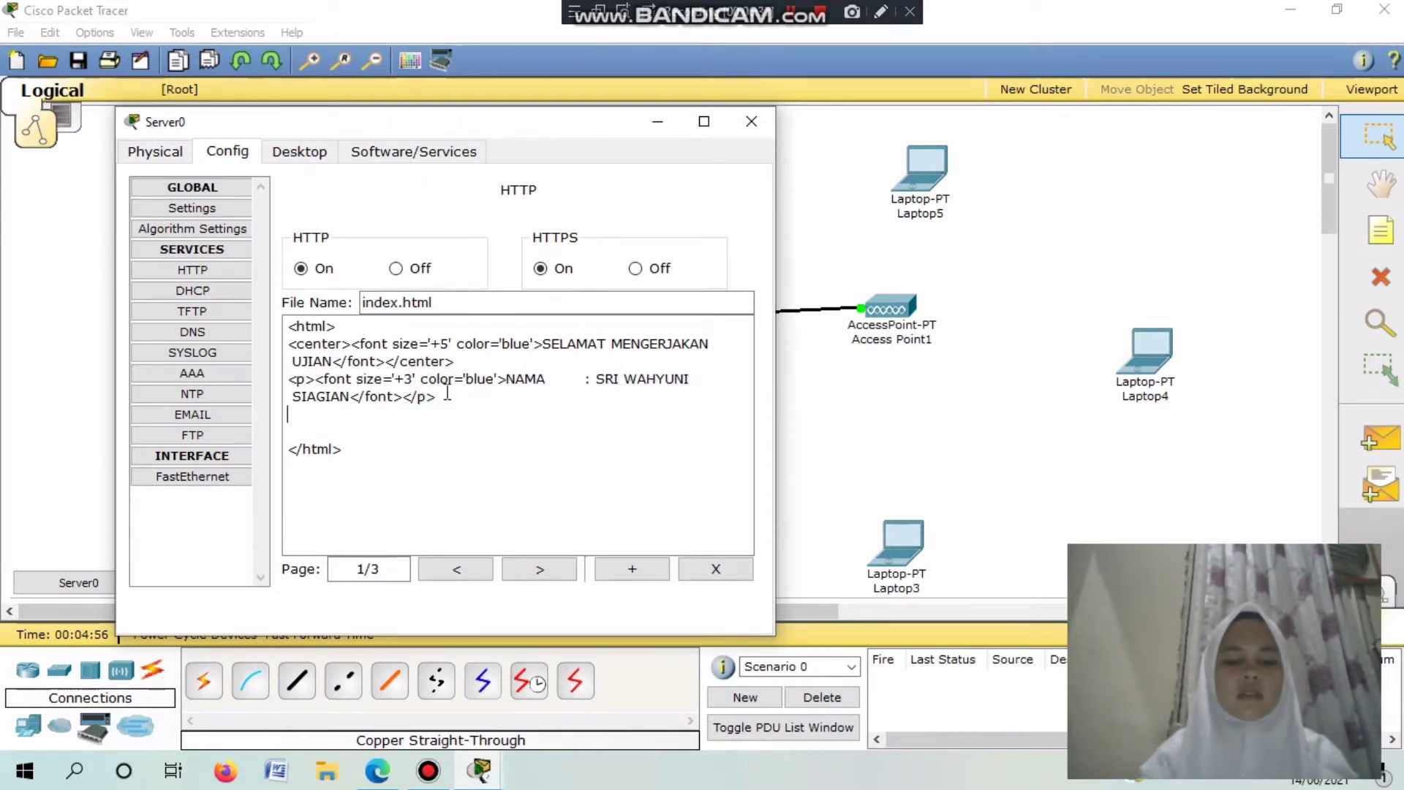
Paste a copy of the NAMA line and change it to 'NIM' with the student number, tab-aligned.
key("ctrl+v")
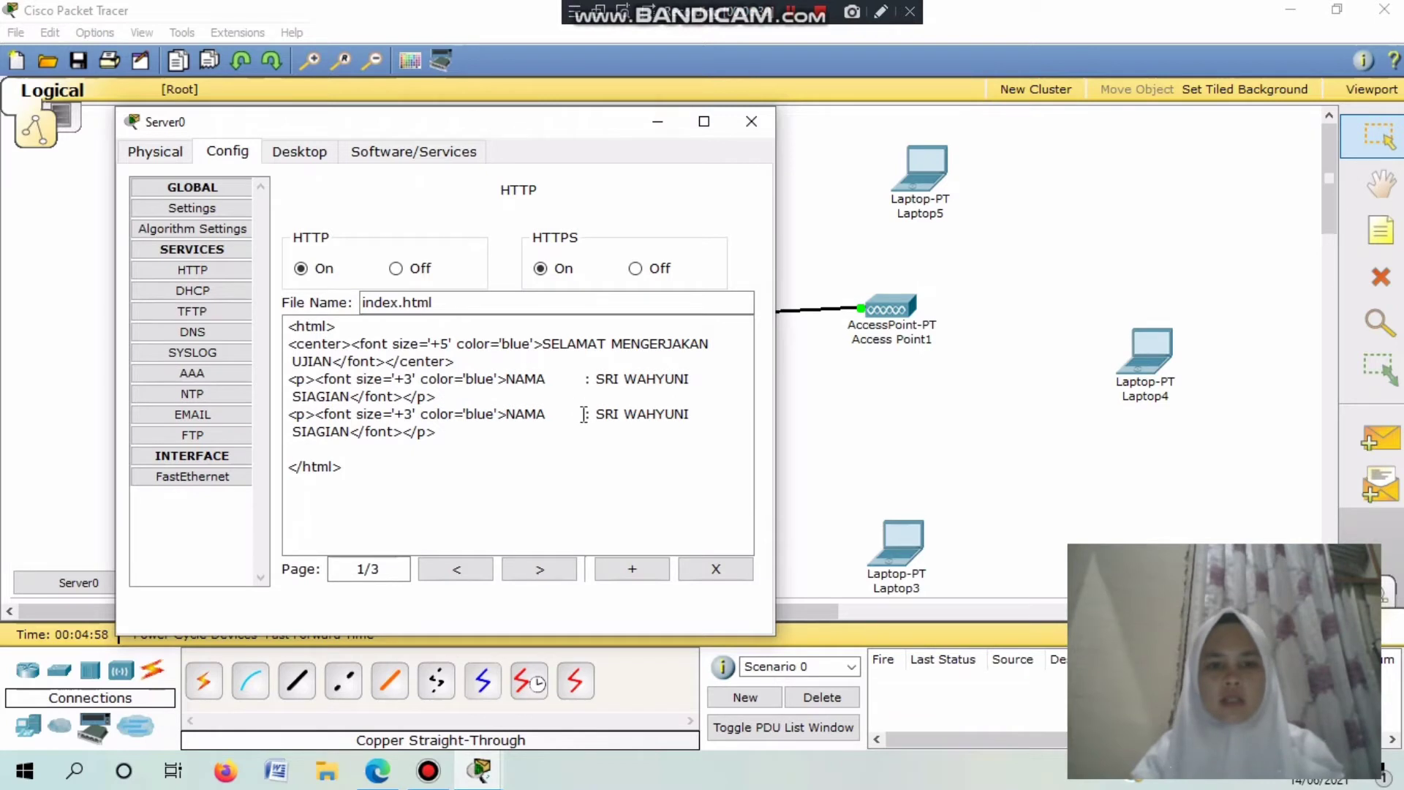
left_click_drag(546, 415, 523, 415)
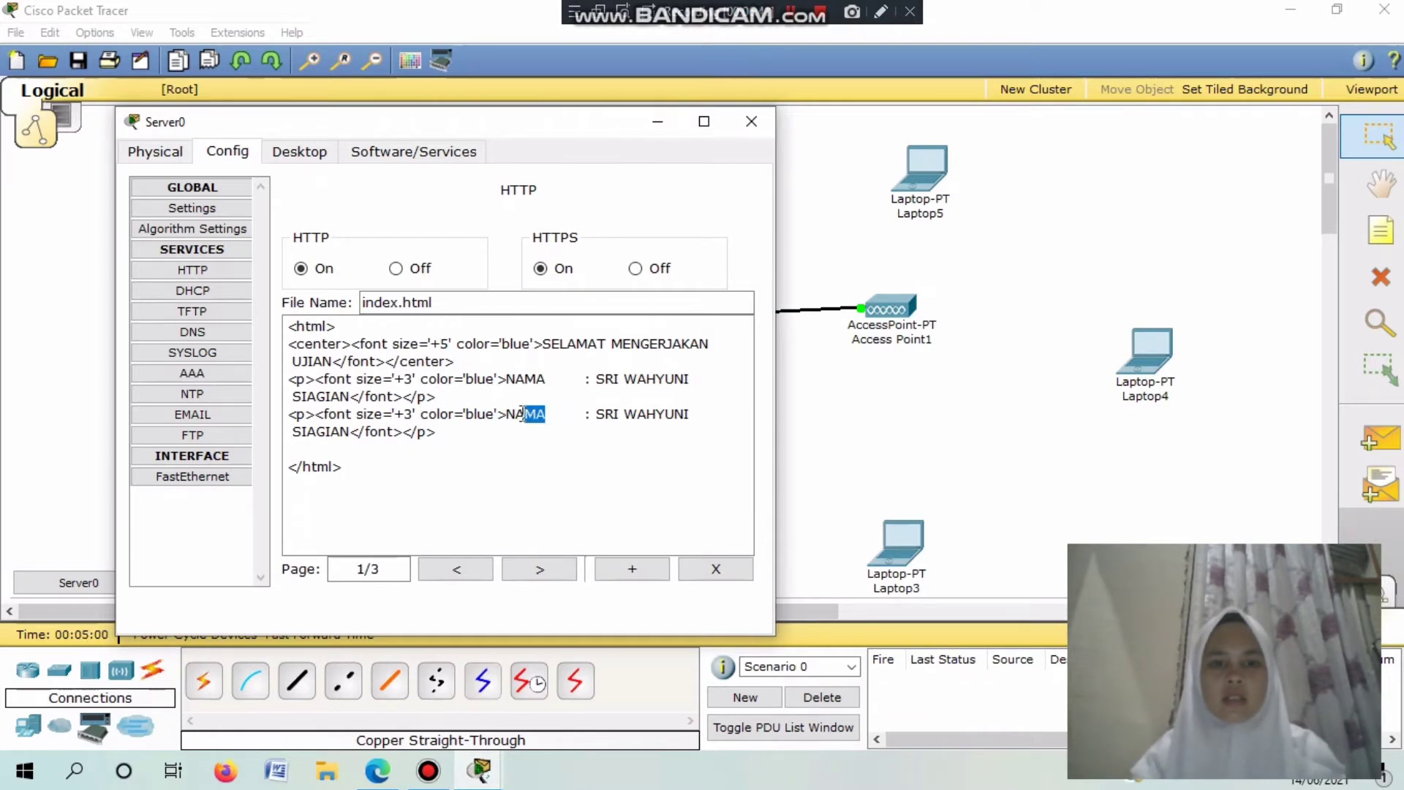
key("Delete")
key("Delete")
type("IM")
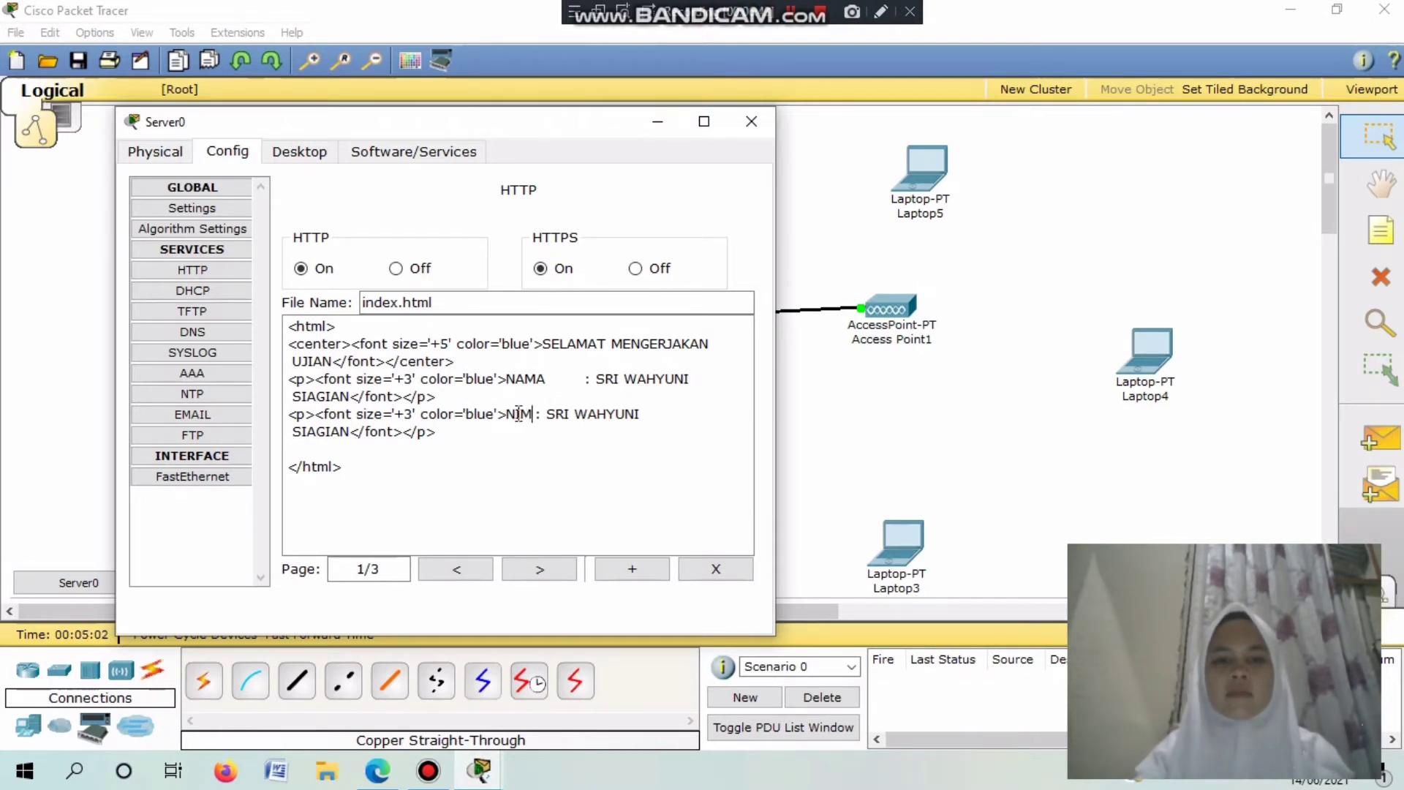
left_click_drag(547, 414, 348, 438)
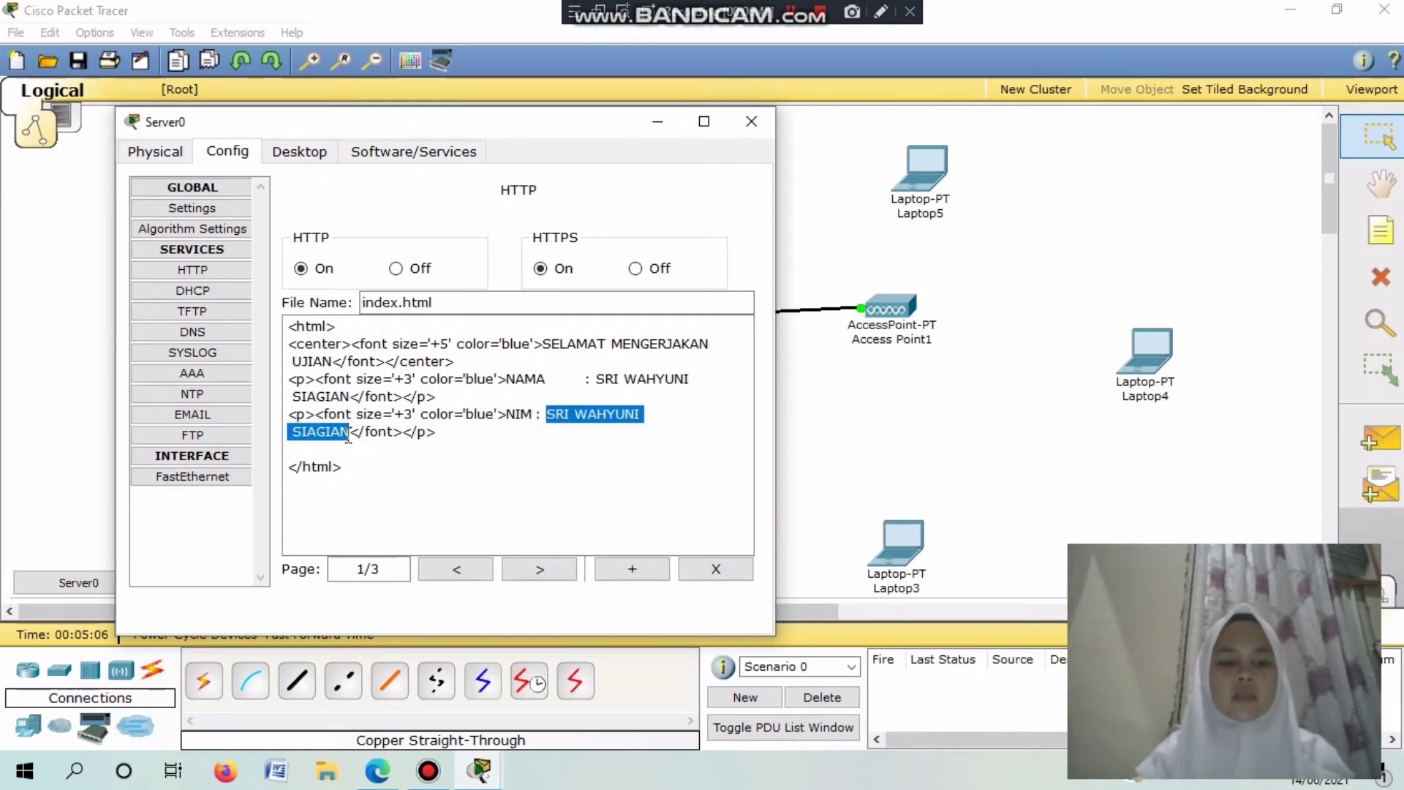
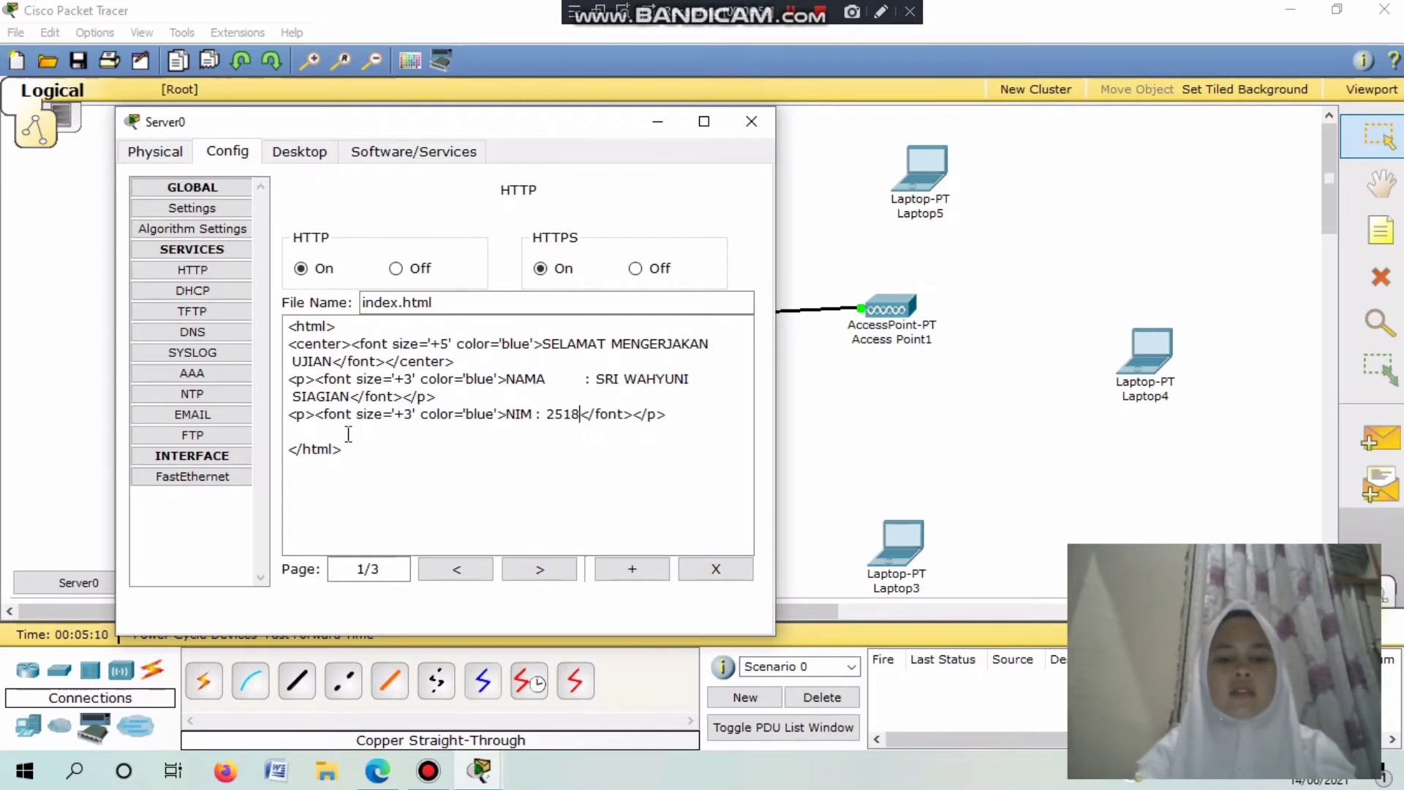
left_click(534, 414)
key("Tab")
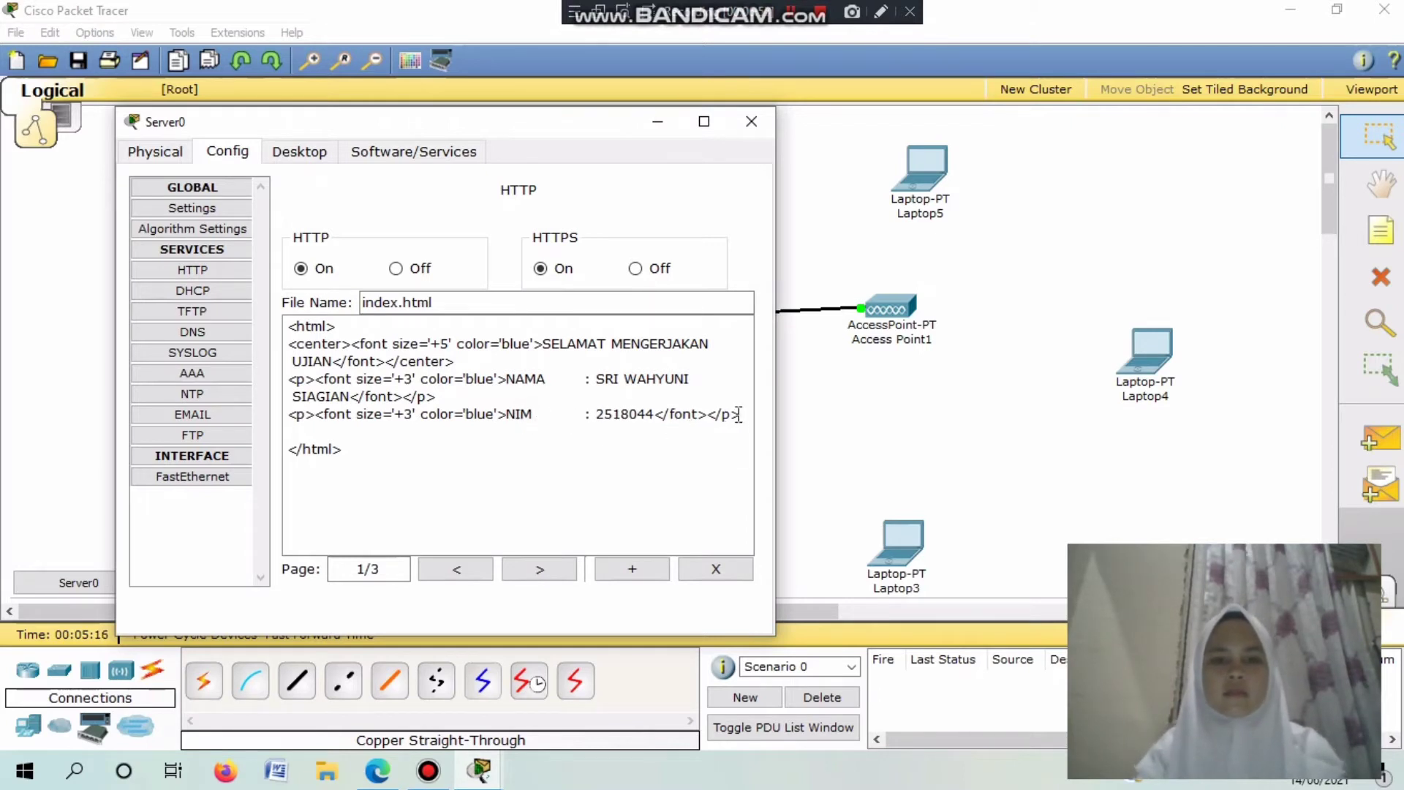
Add another pasted line relabelled 'LOKAL' with the text 'PTIK 6B'.
left_click(742, 413)
key("Return")
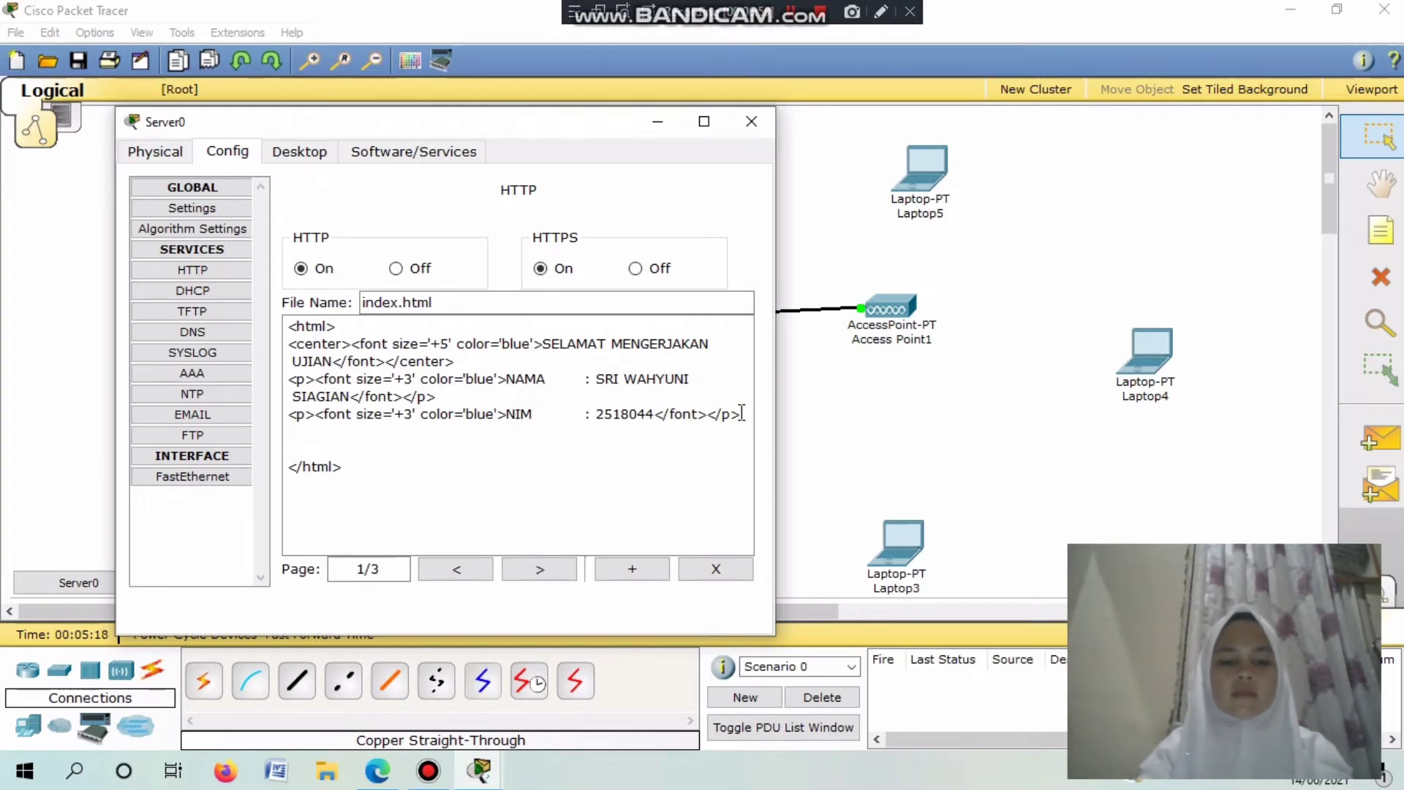
key("ctrl+v")
left_click_drag(547, 432, 509, 437)
type("SOAL")
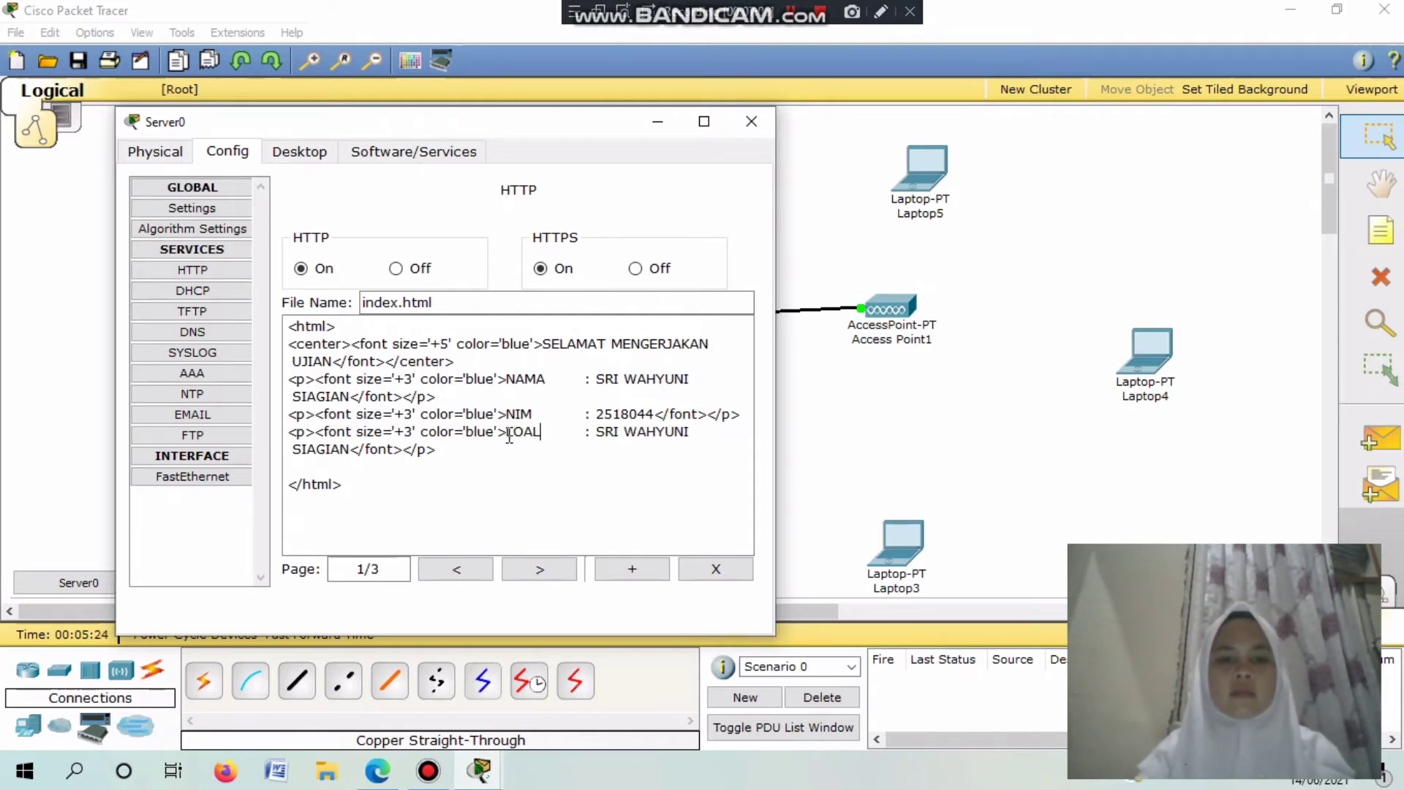
key("BackSpace")
key("Delete")
type("KAL")
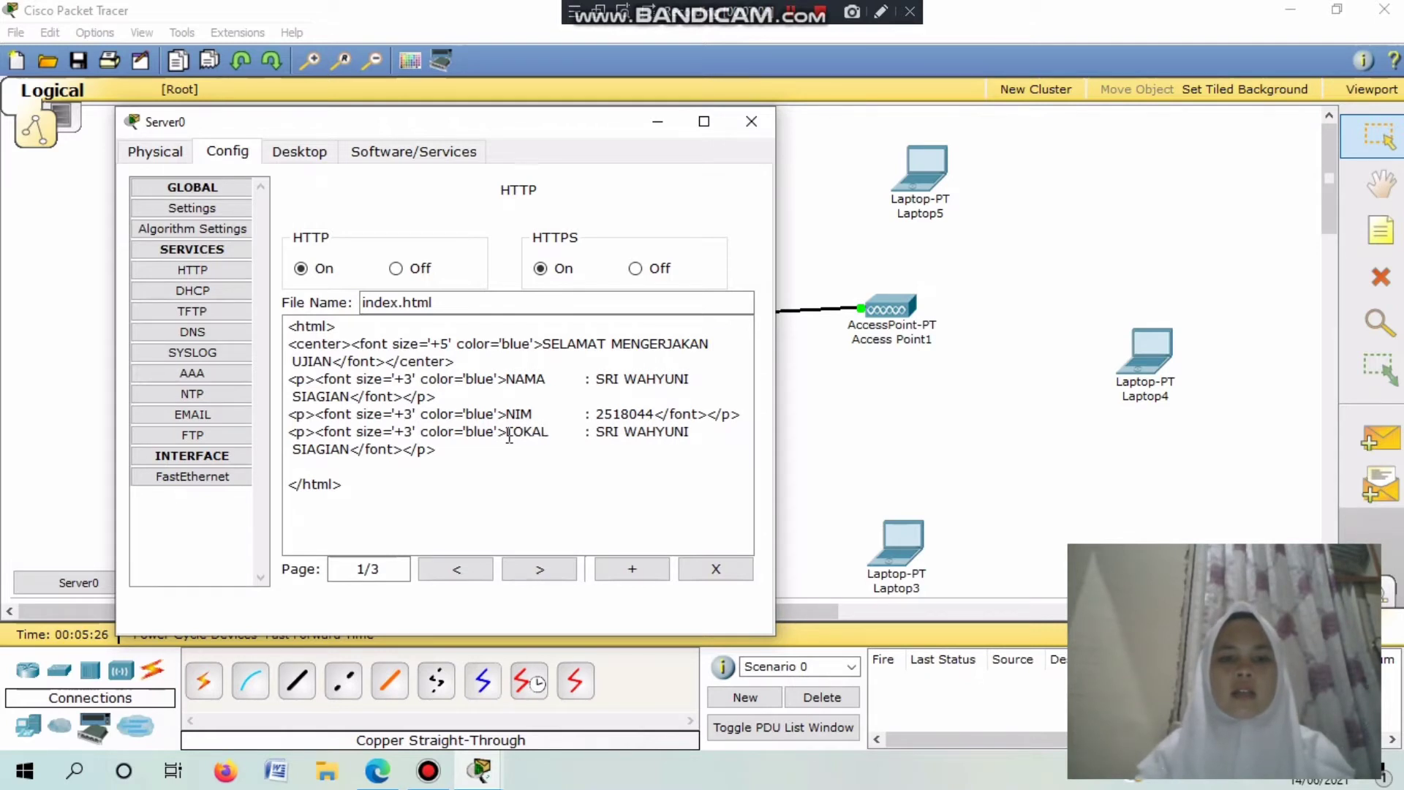
left_click_drag(595, 432, 349, 453)
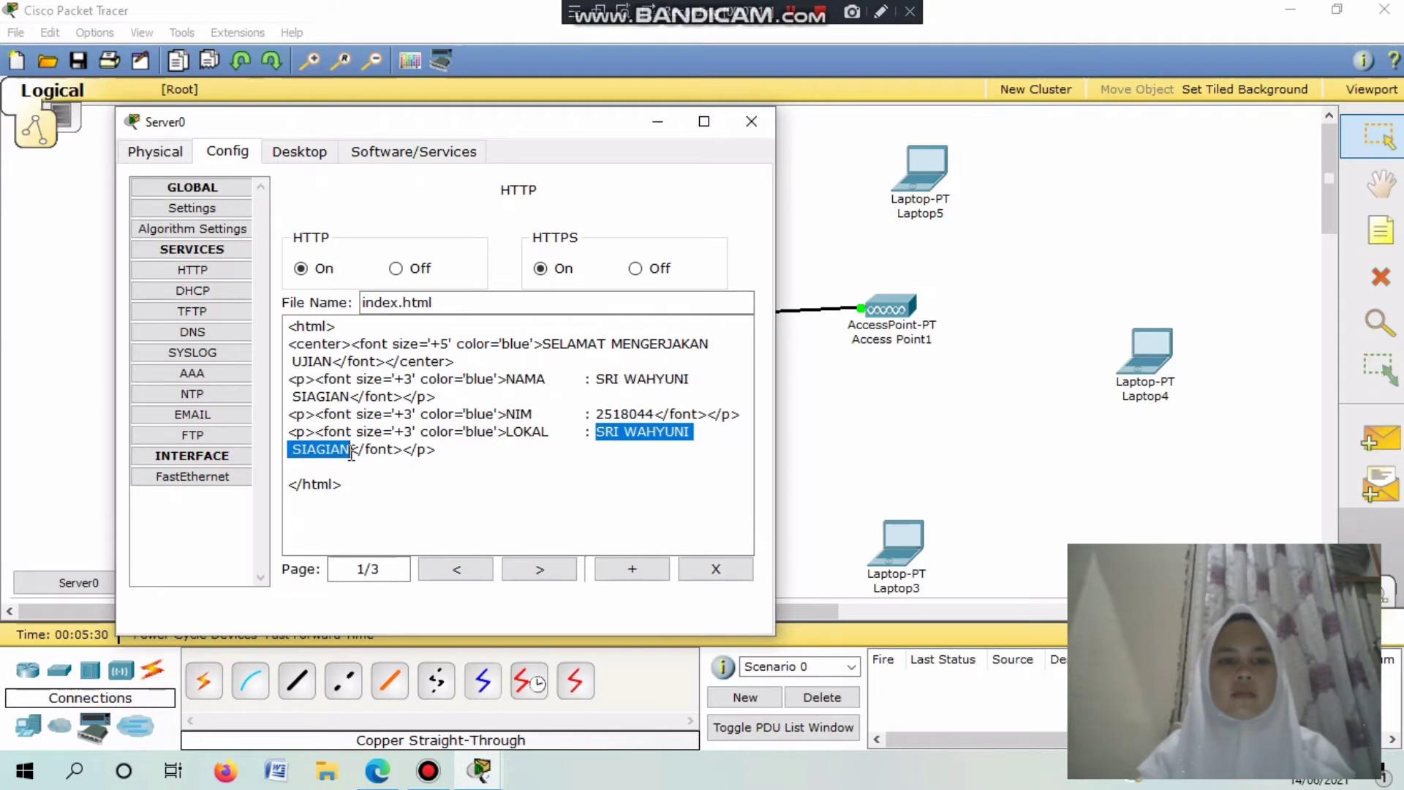
type("PTIK 6B")
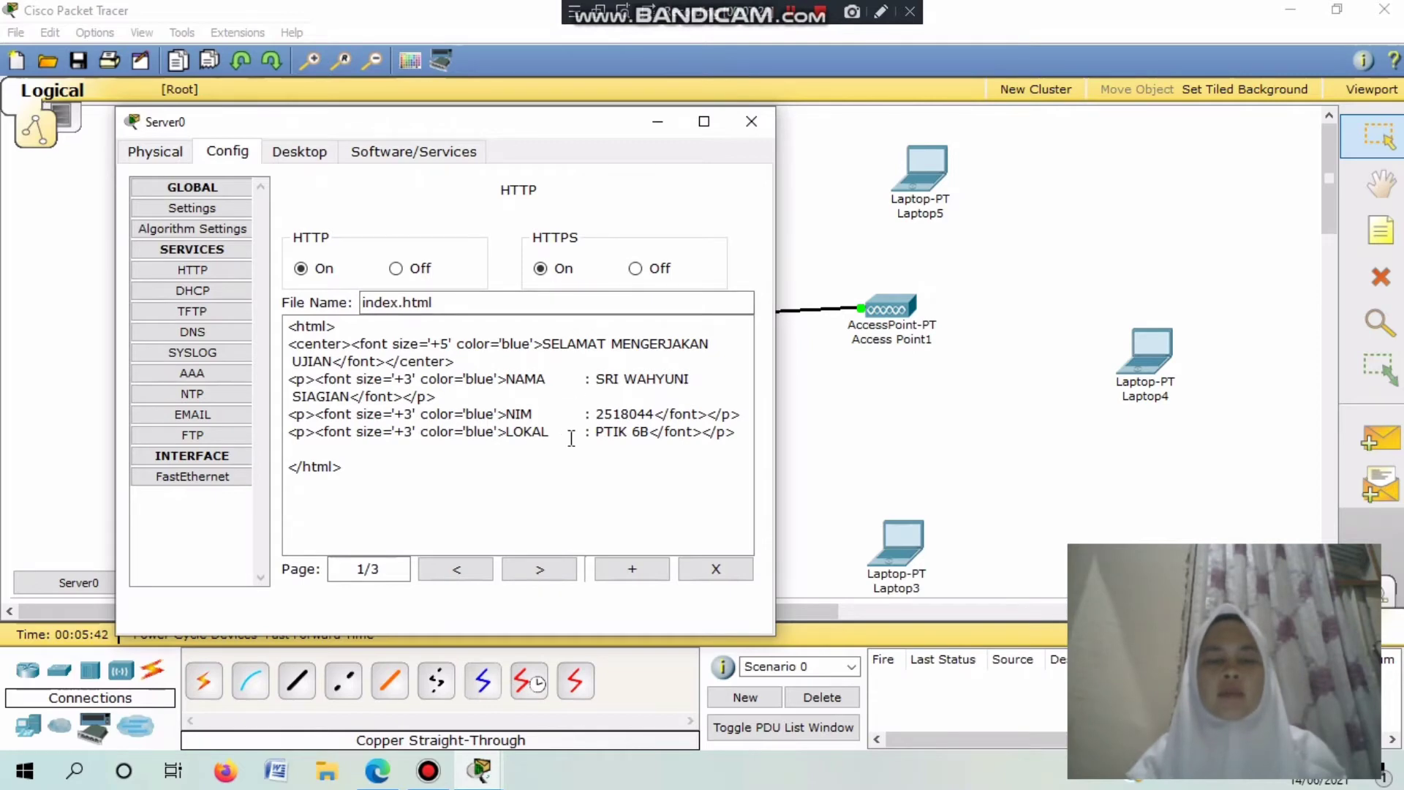
left_click(311, 153)
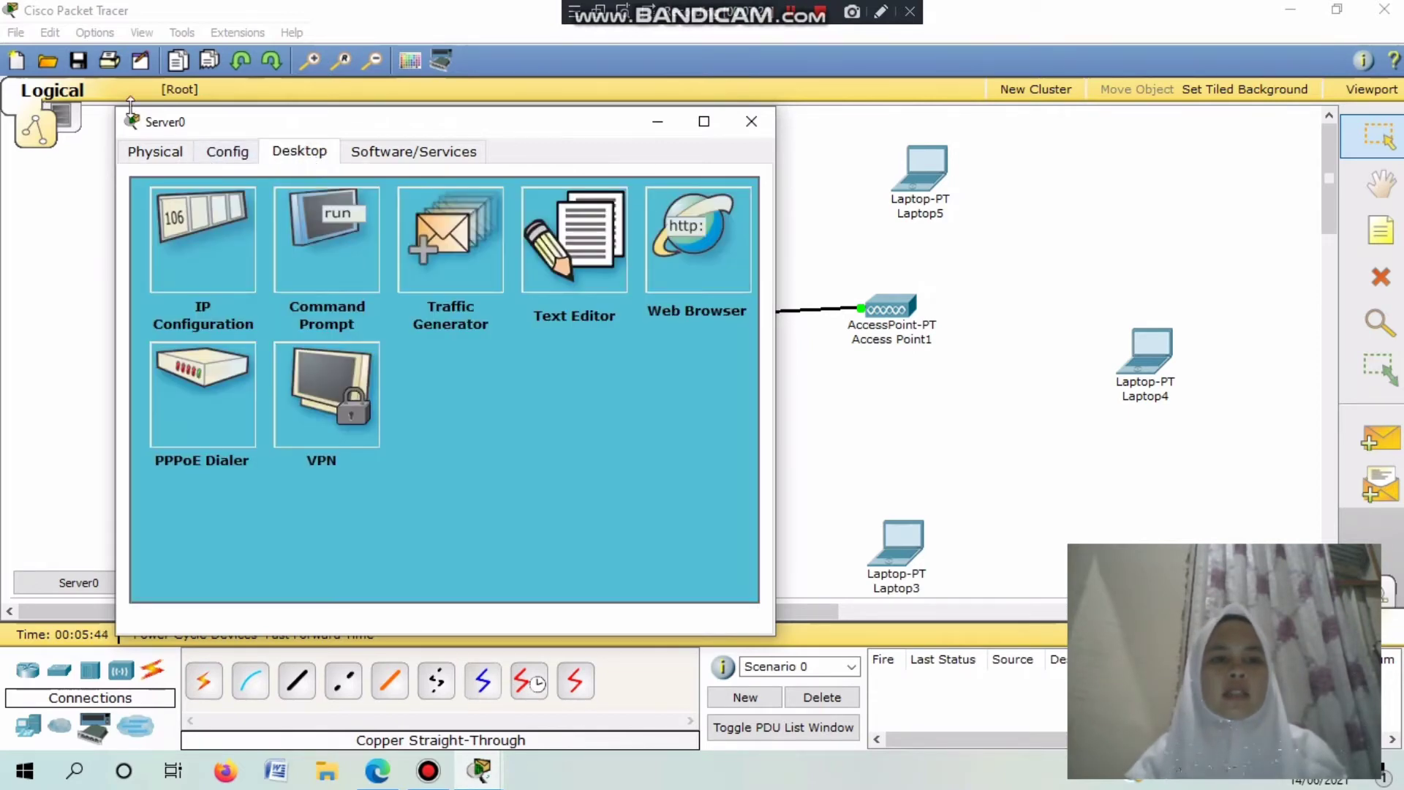
Close Server0's window and bring up Access Point0's Port 1 settings.
left_click(157, 152)
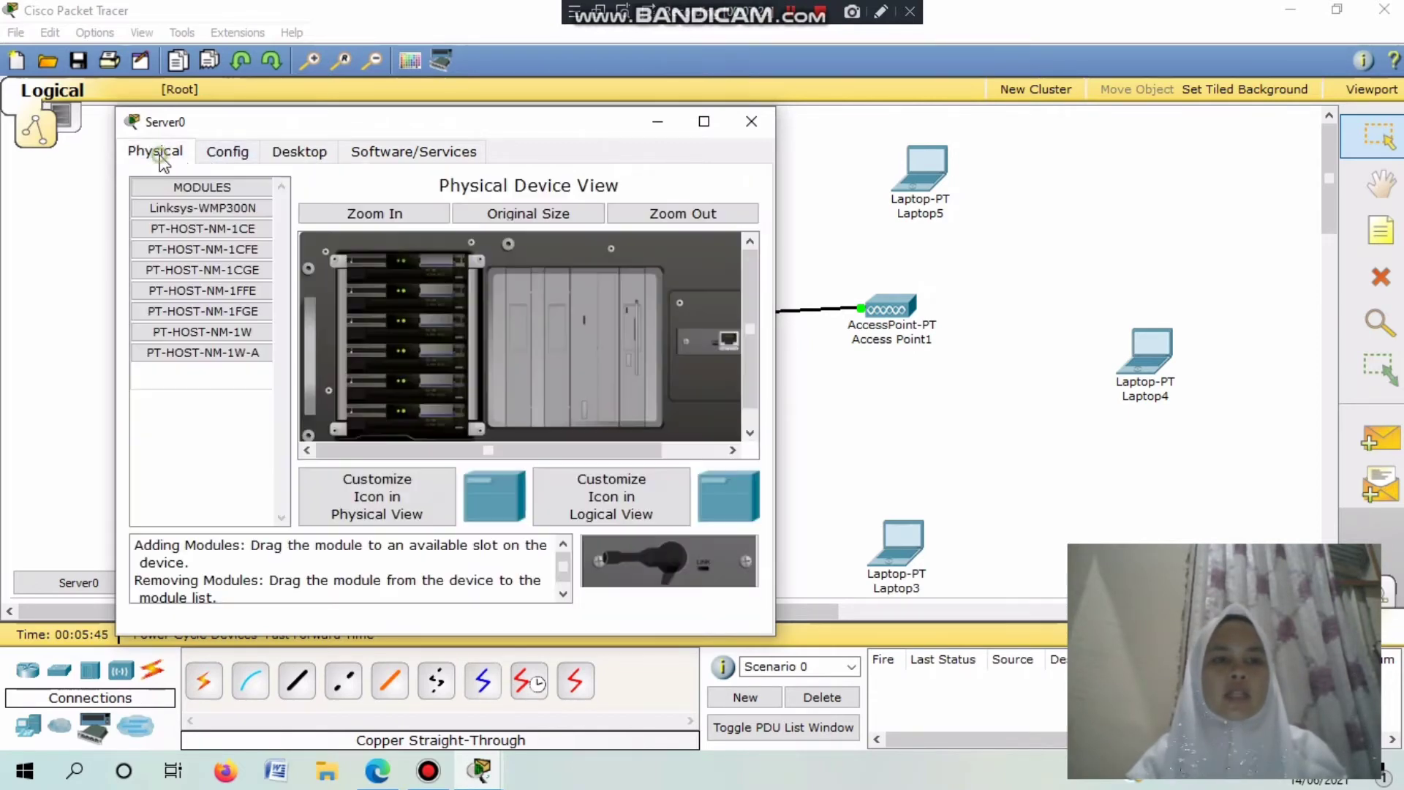
left_click(752, 130)
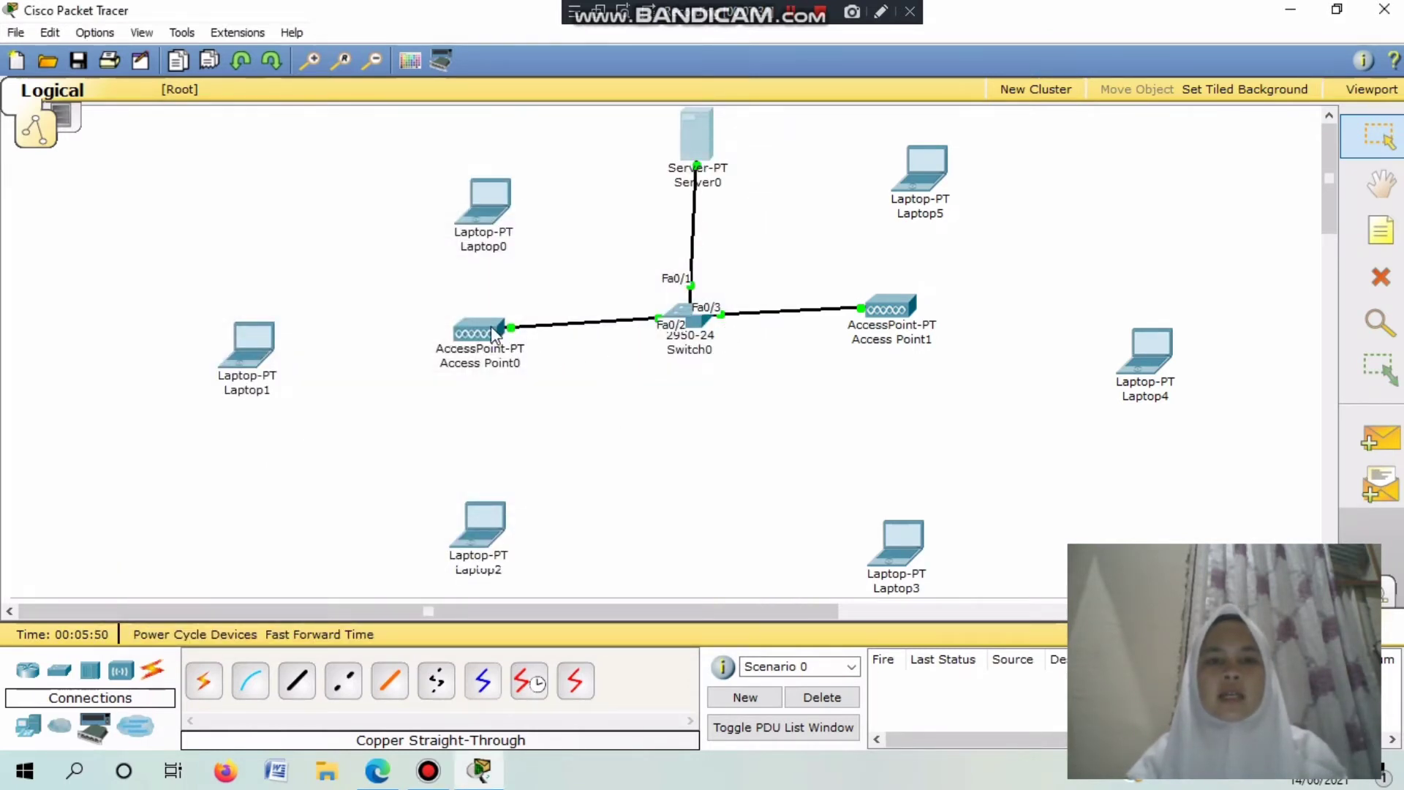
mouse_move(493, 336)
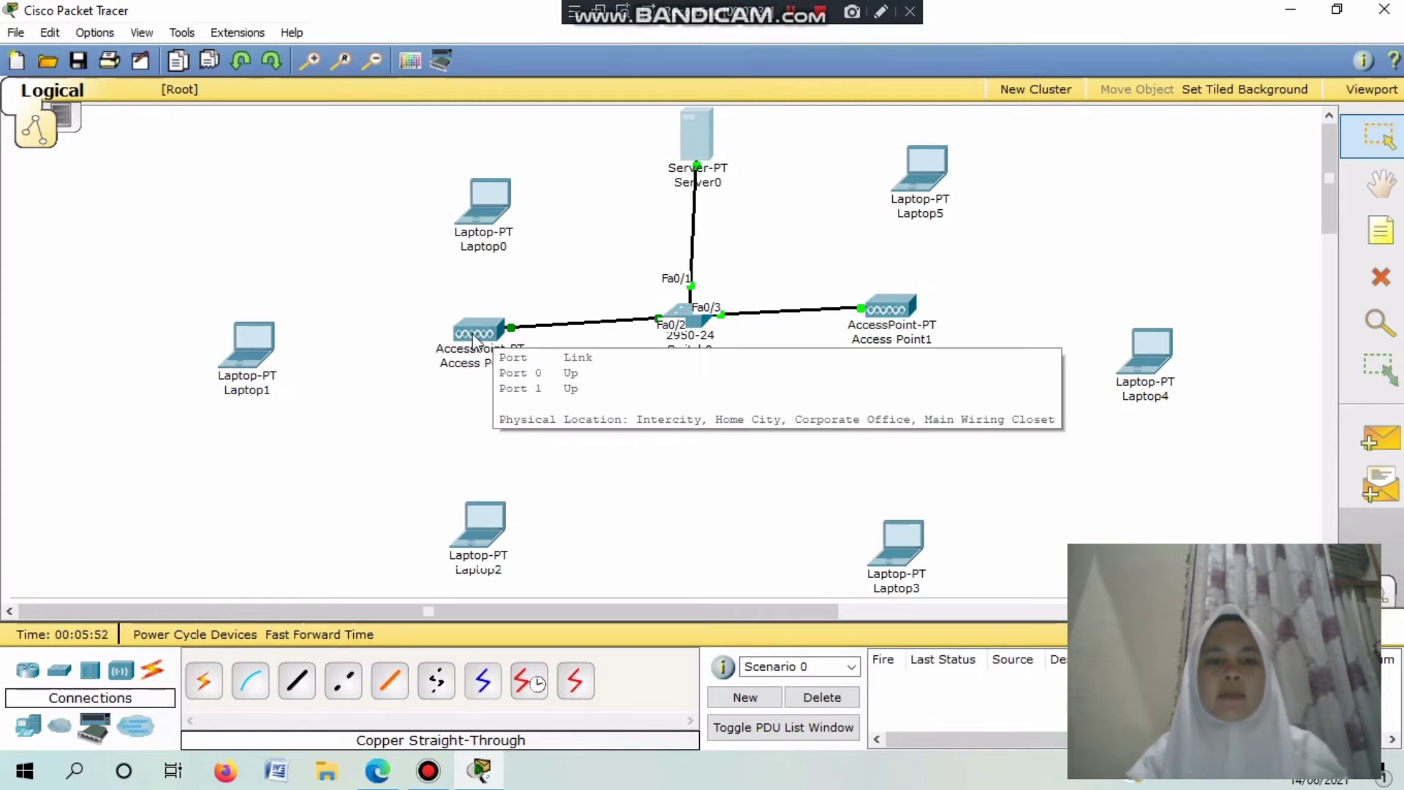
left_click(473, 337)
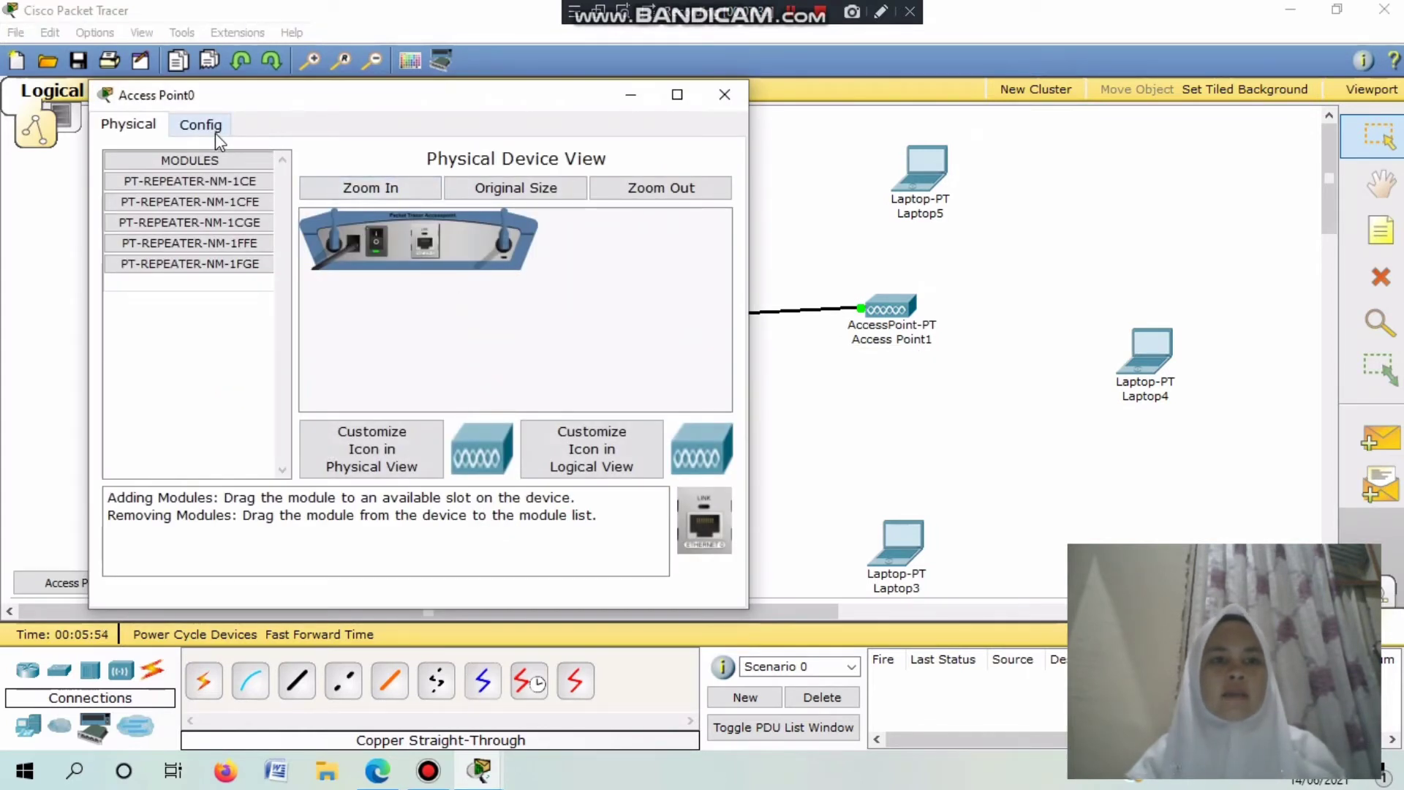
left_click(214, 129)
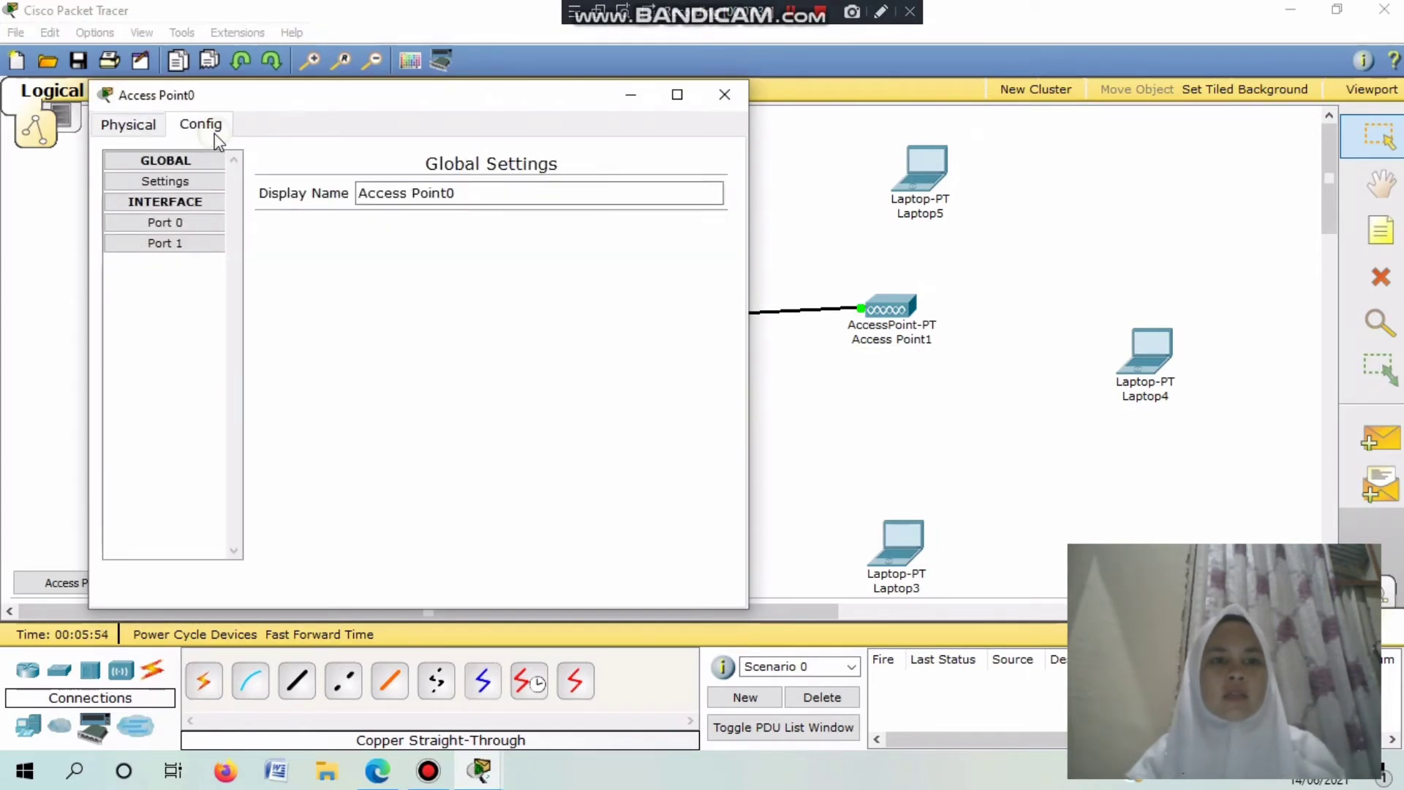
left_click(201, 248)
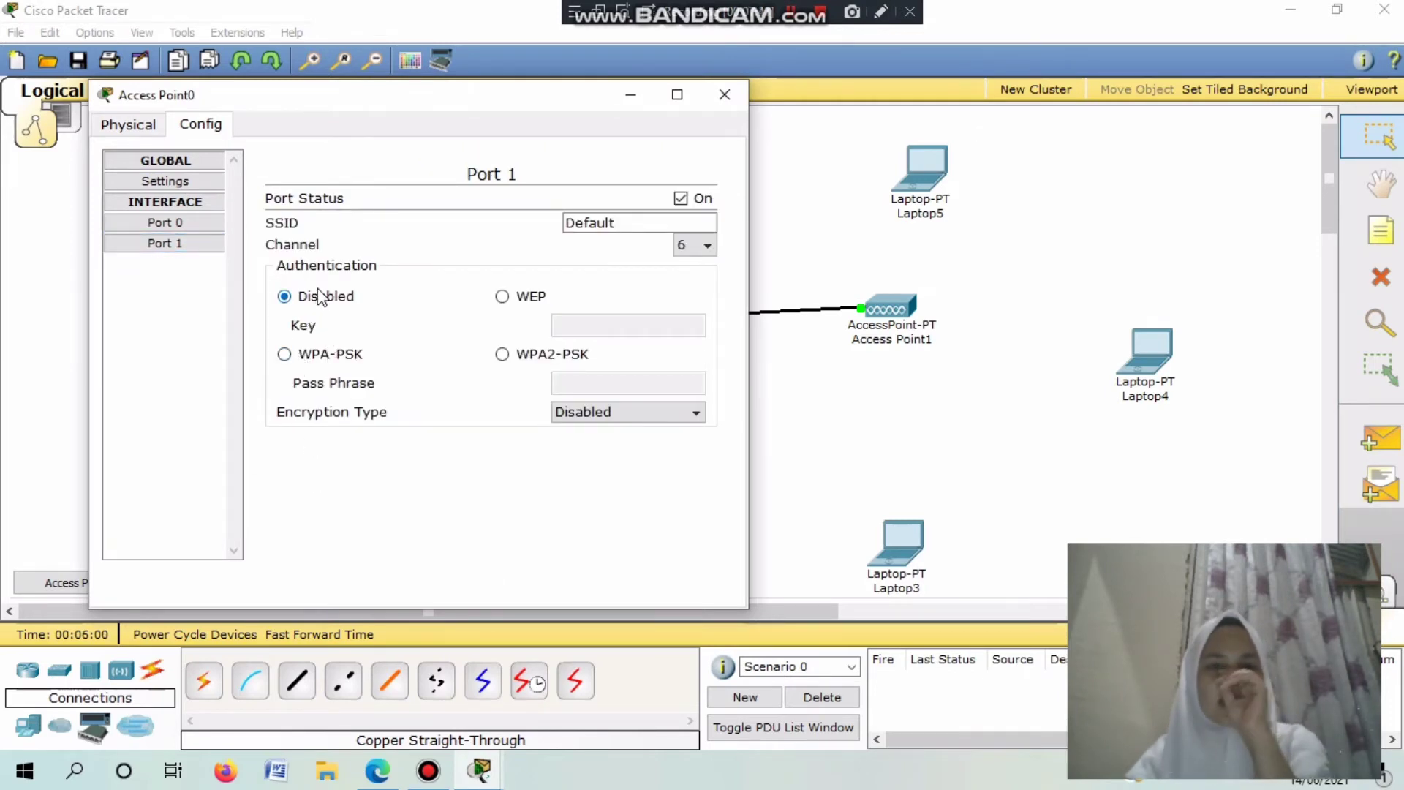
Enable WEP authentication on Access Point0's Port 1 with the WEP key, then close the window.
left_click(502, 296)
left_click(578, 326)
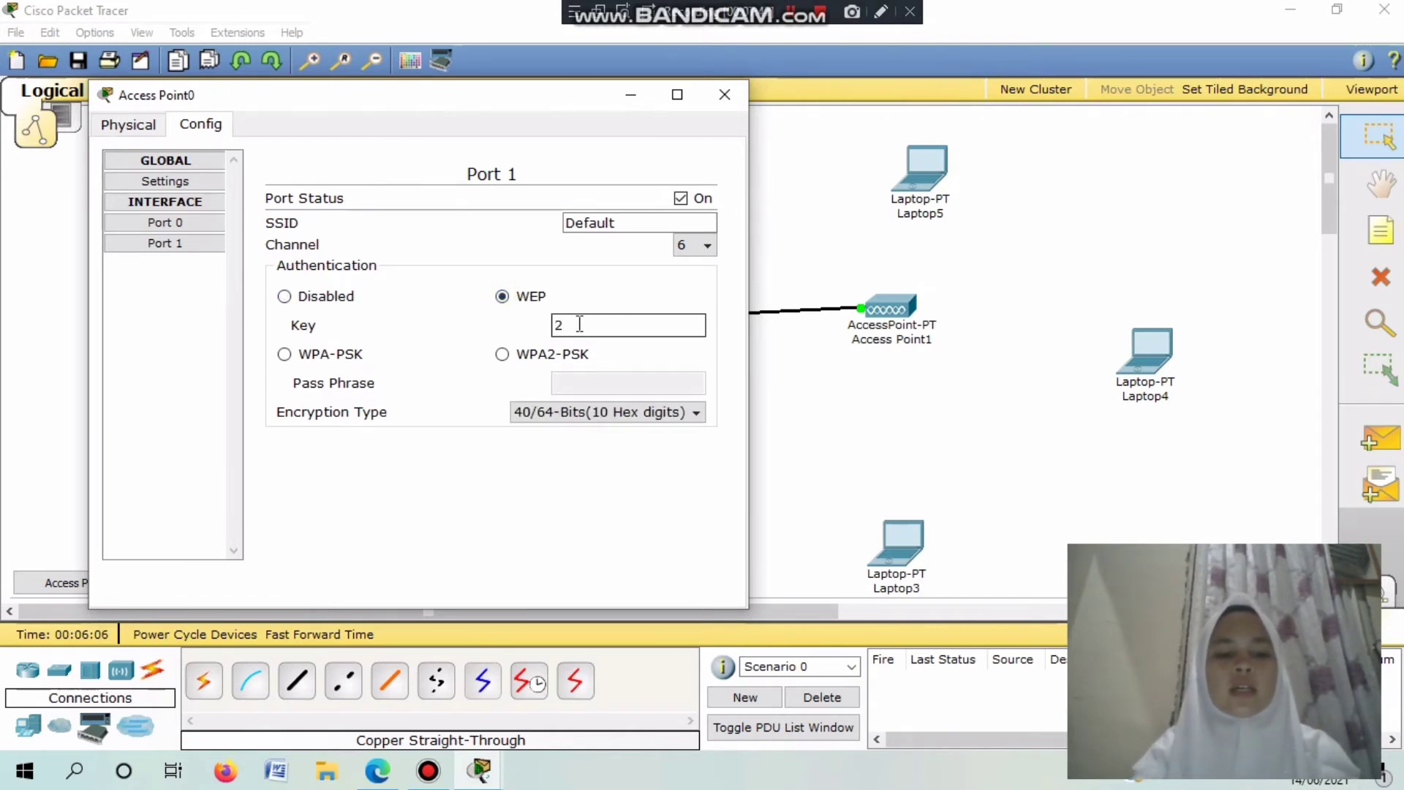
type("234")
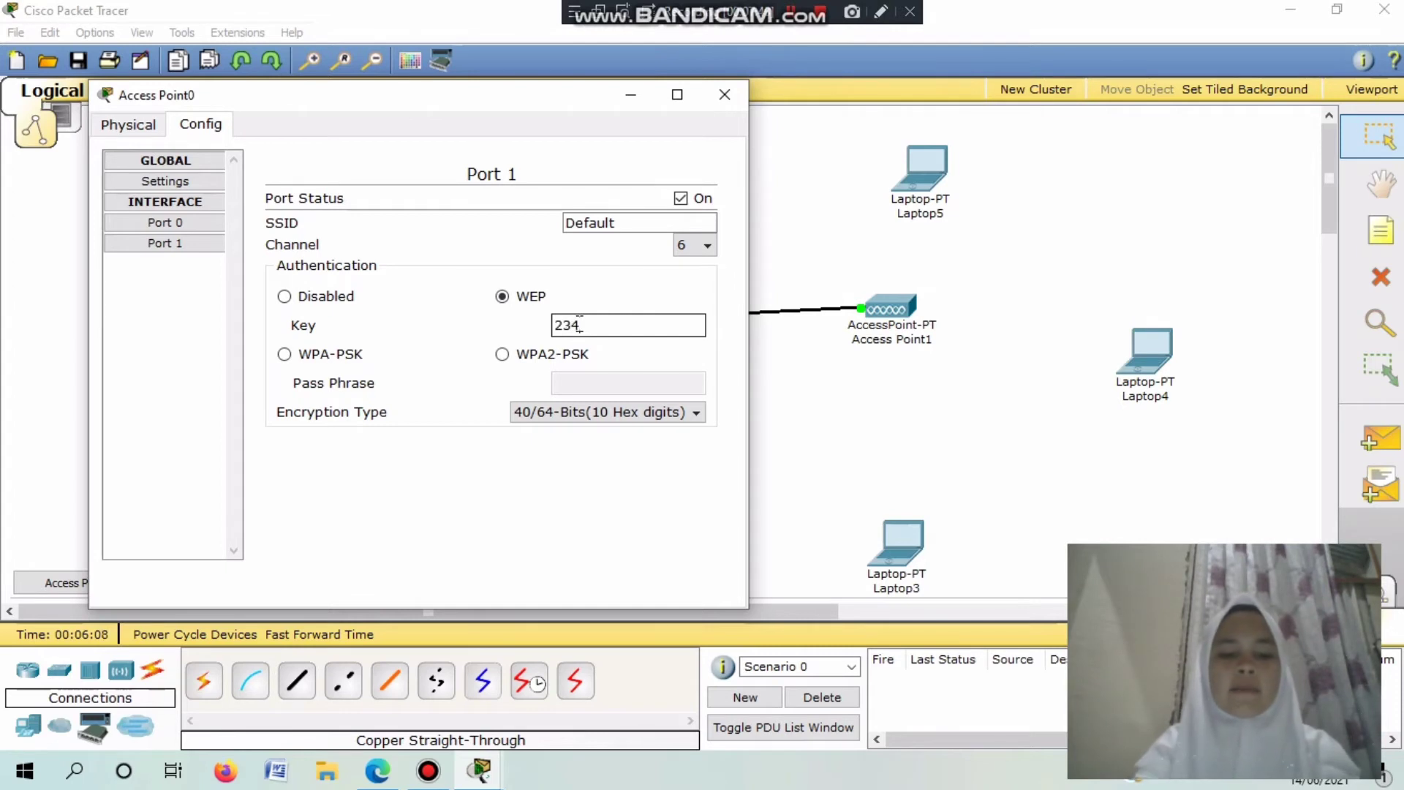
type("5623456")
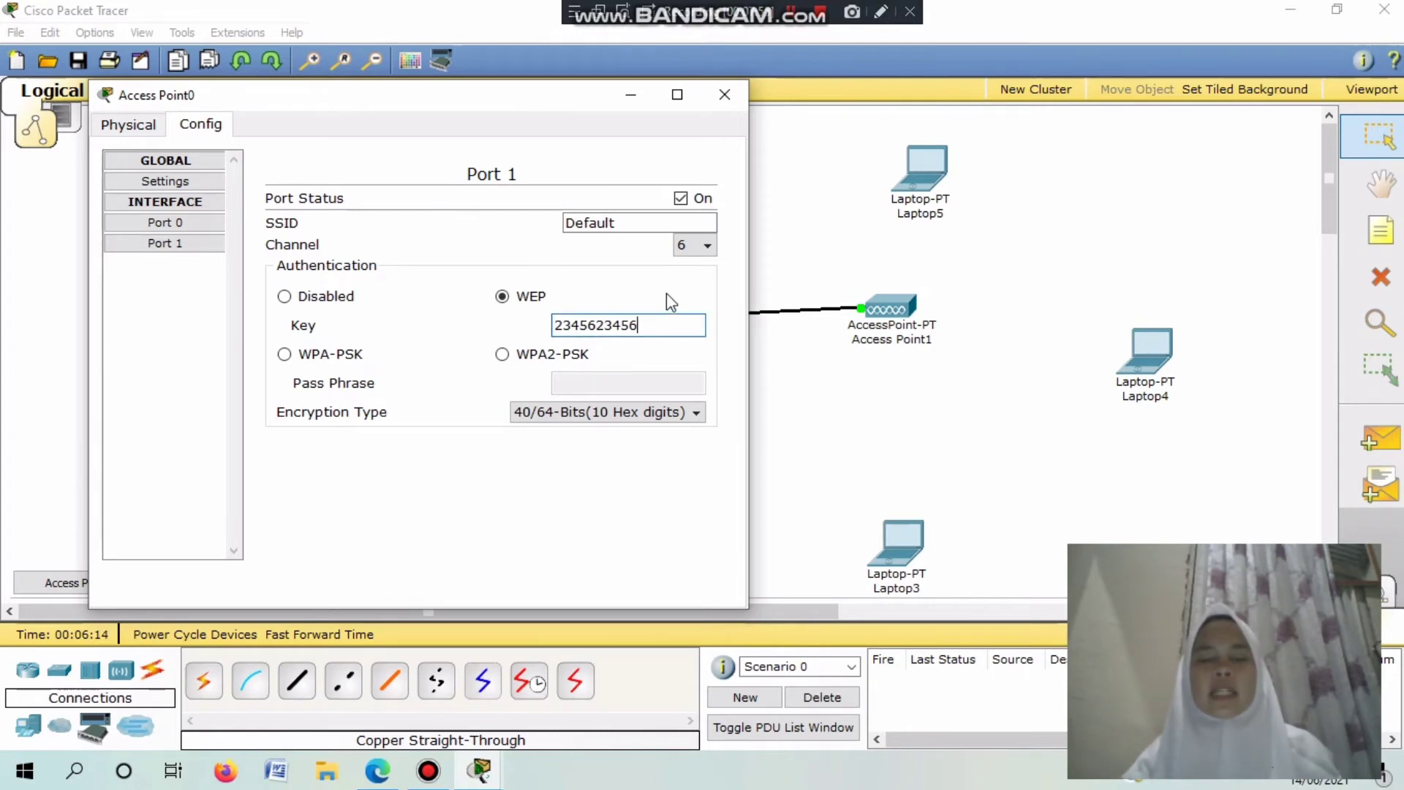
left_click(633, 94)
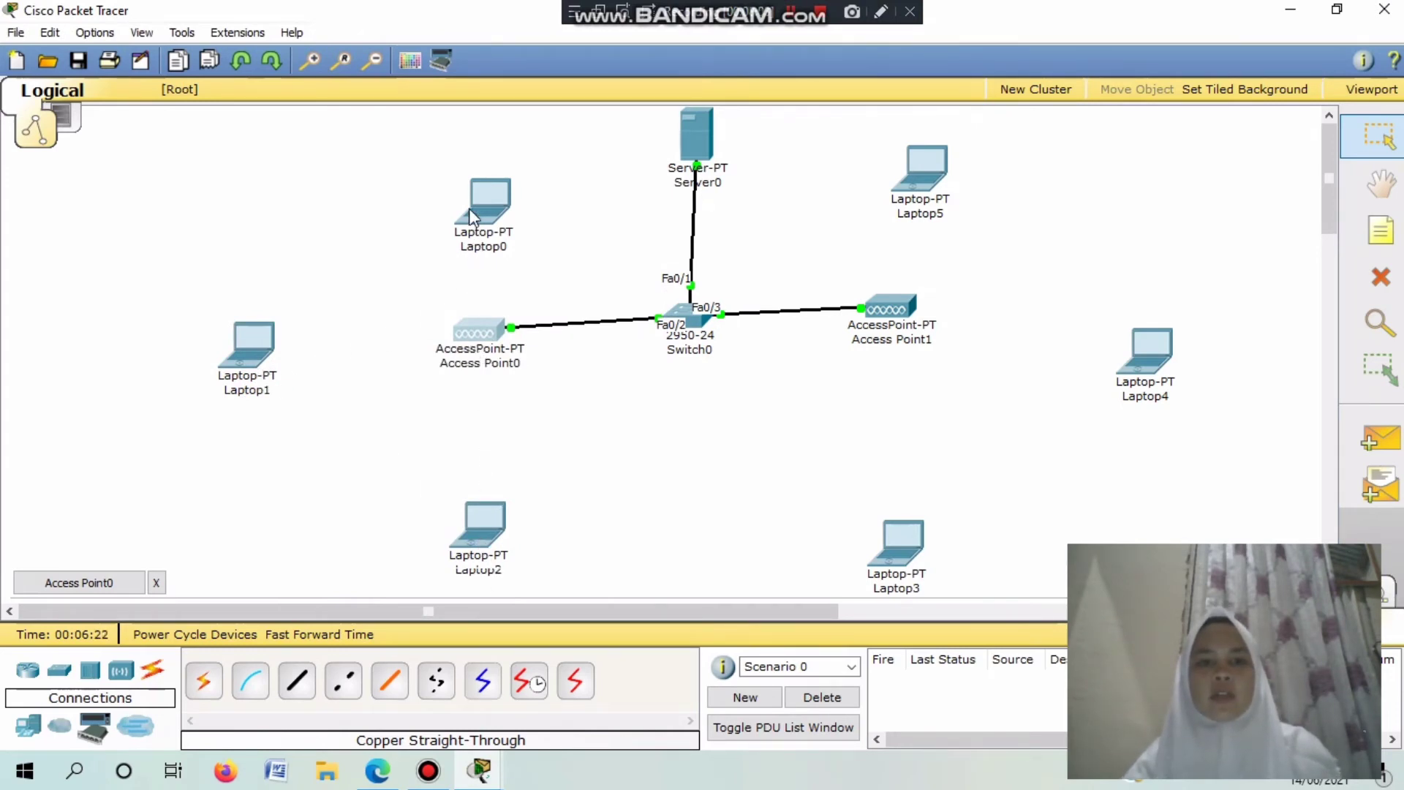
left_click(501, 332)
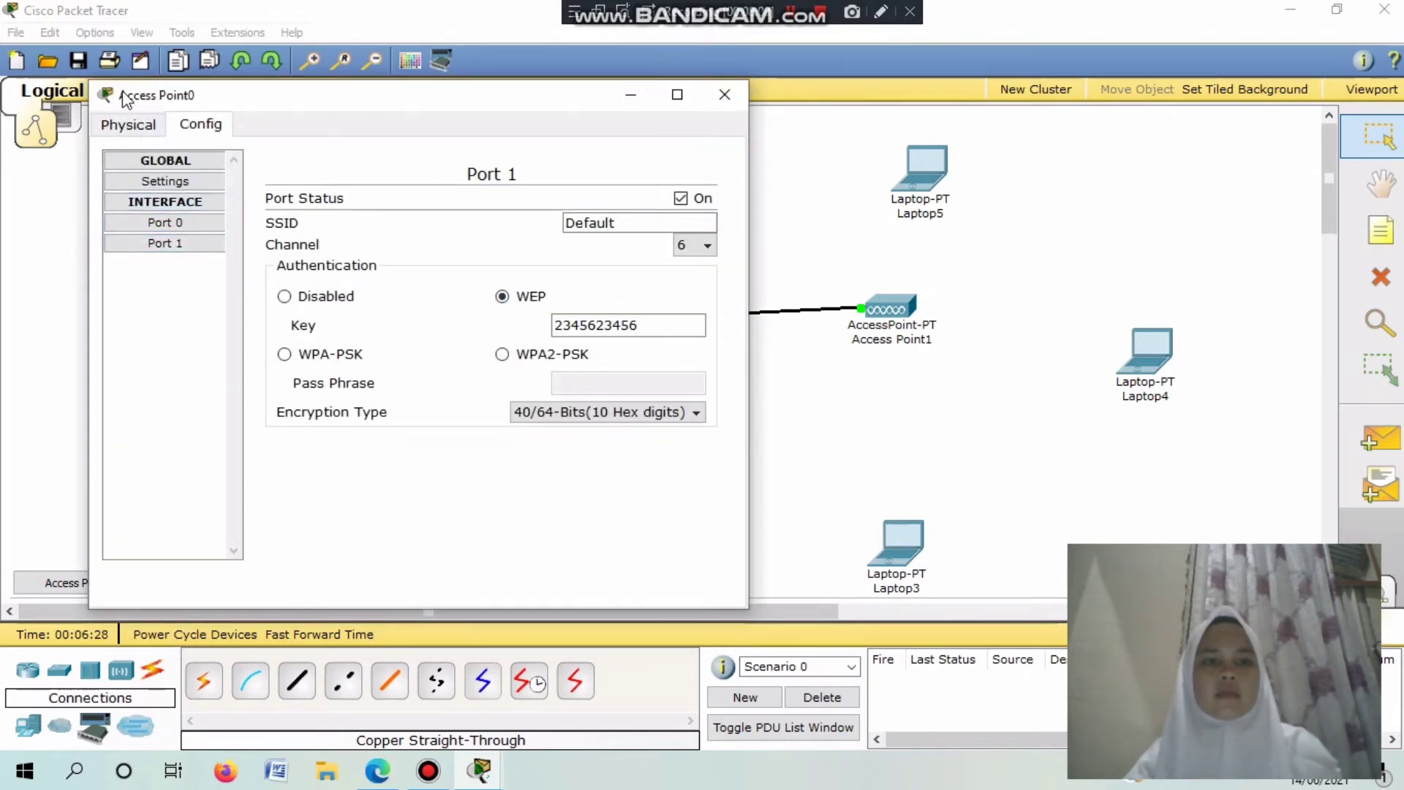
left_click(127, 123)
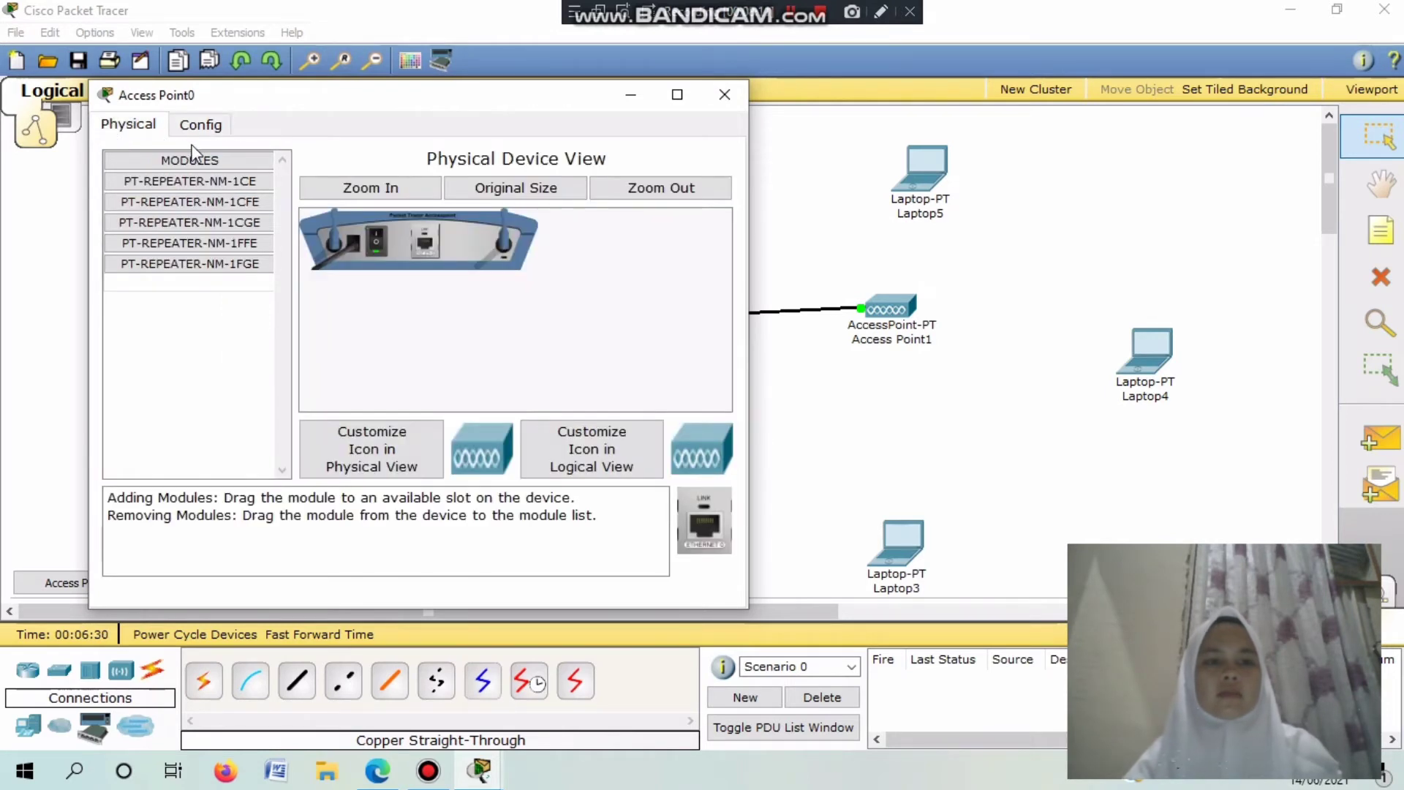
left_click(197, 126)
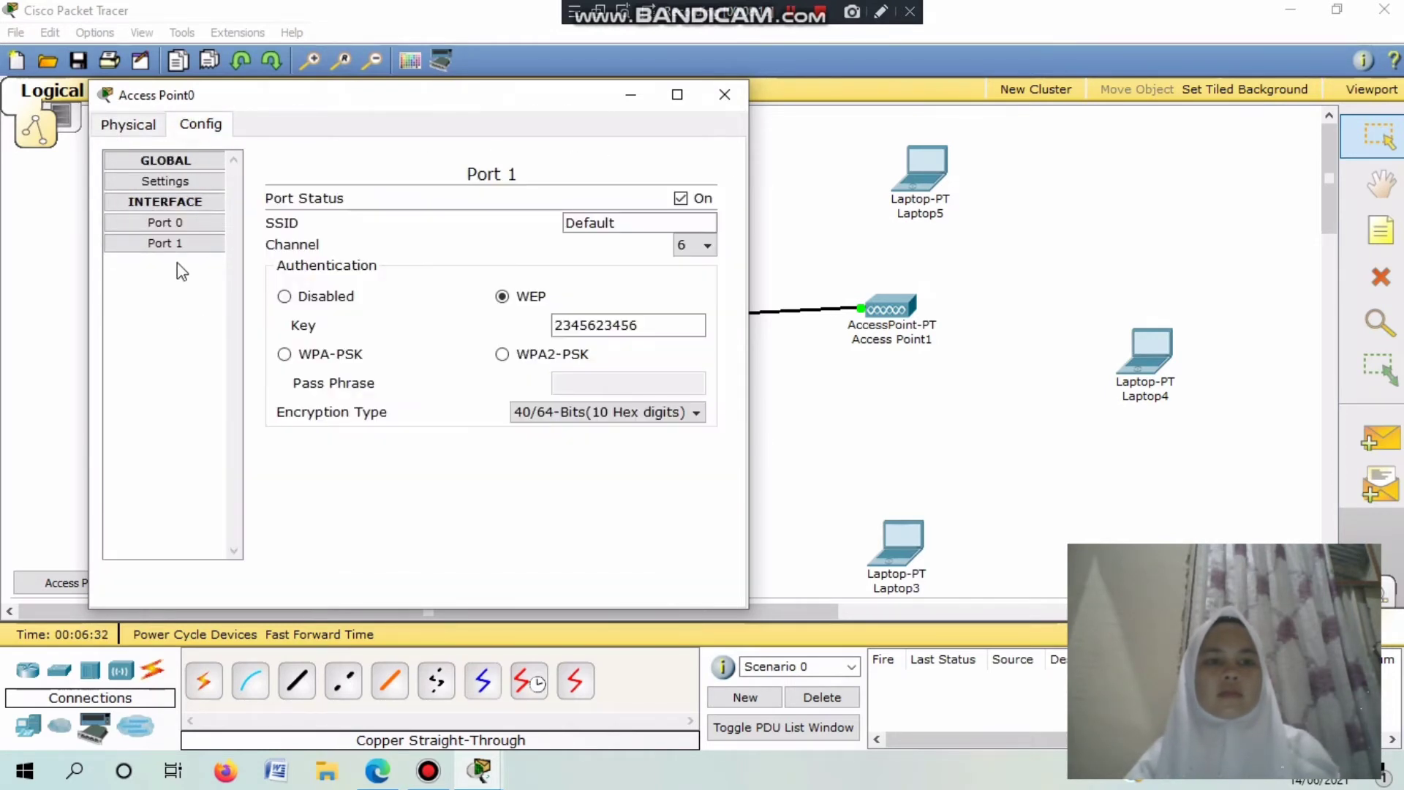
left_click(720, 92)
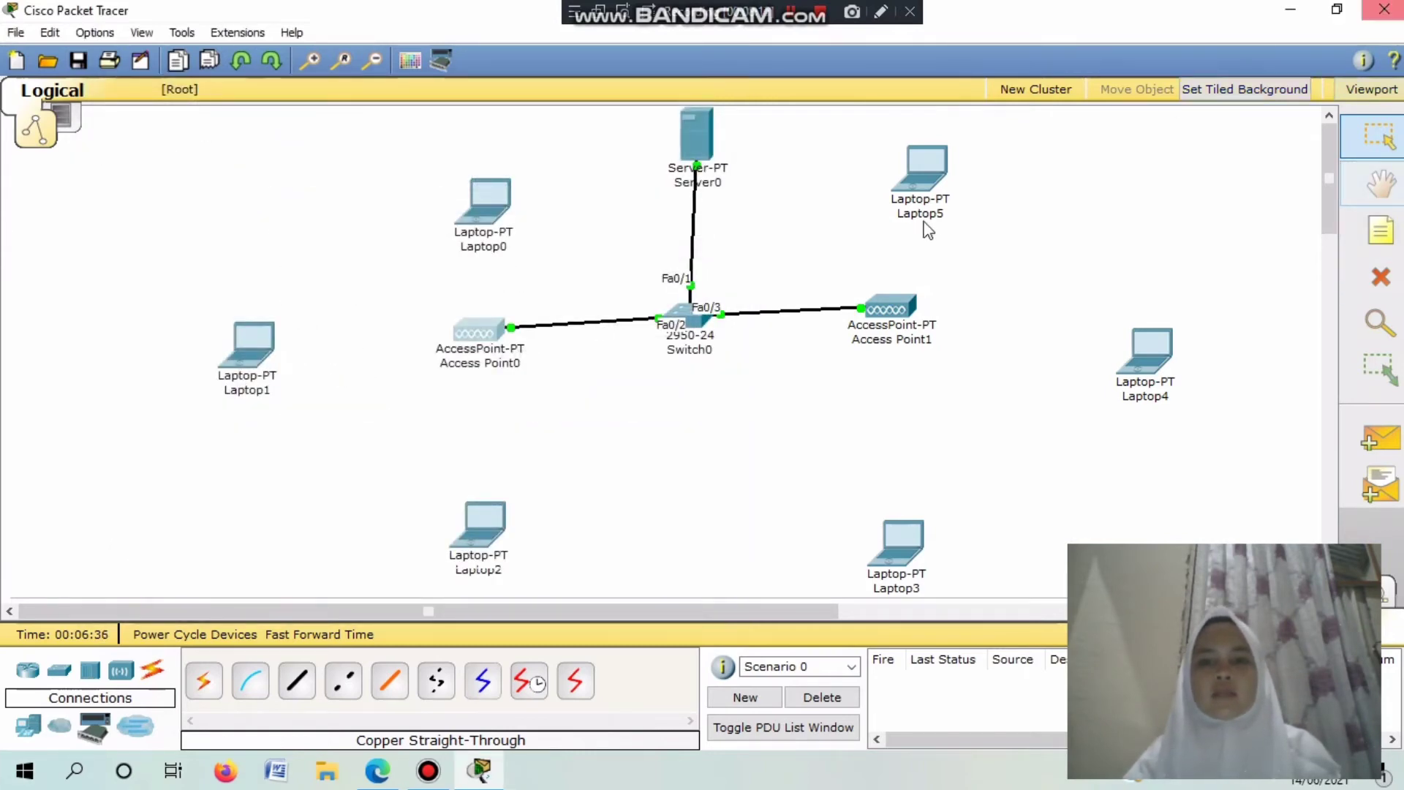
left_click(902, 350)
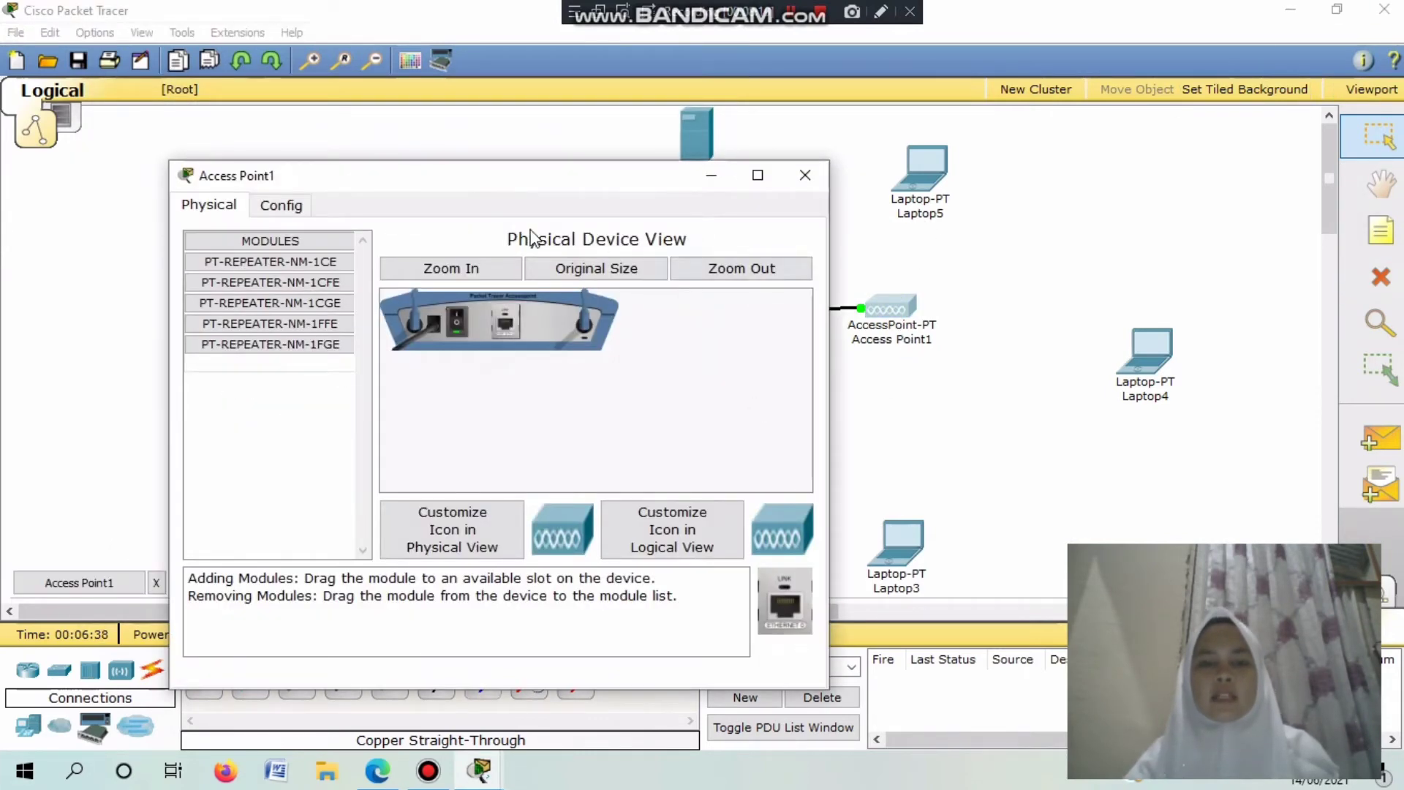
left_click(276, 205)
left_click(276, 324)
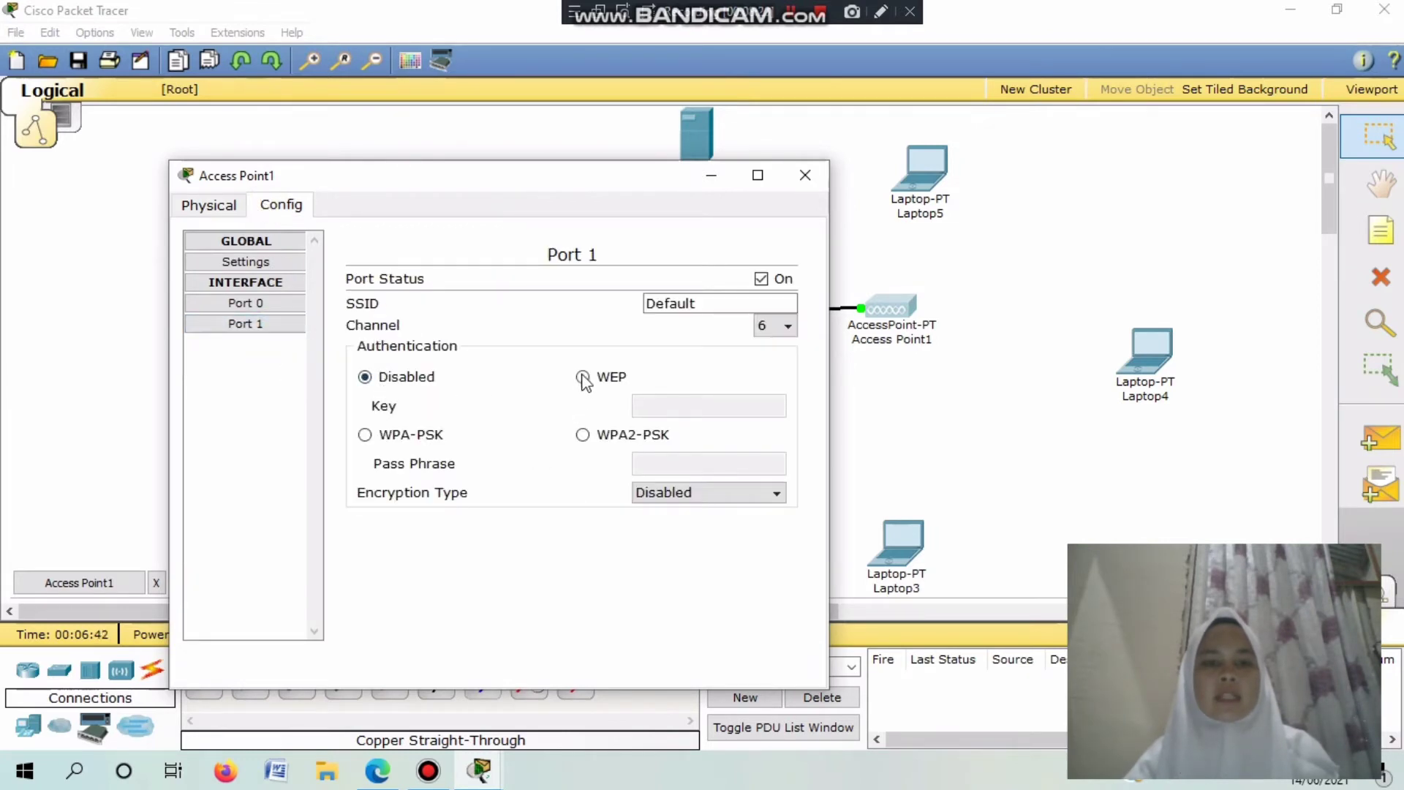
left_click(582, 376)
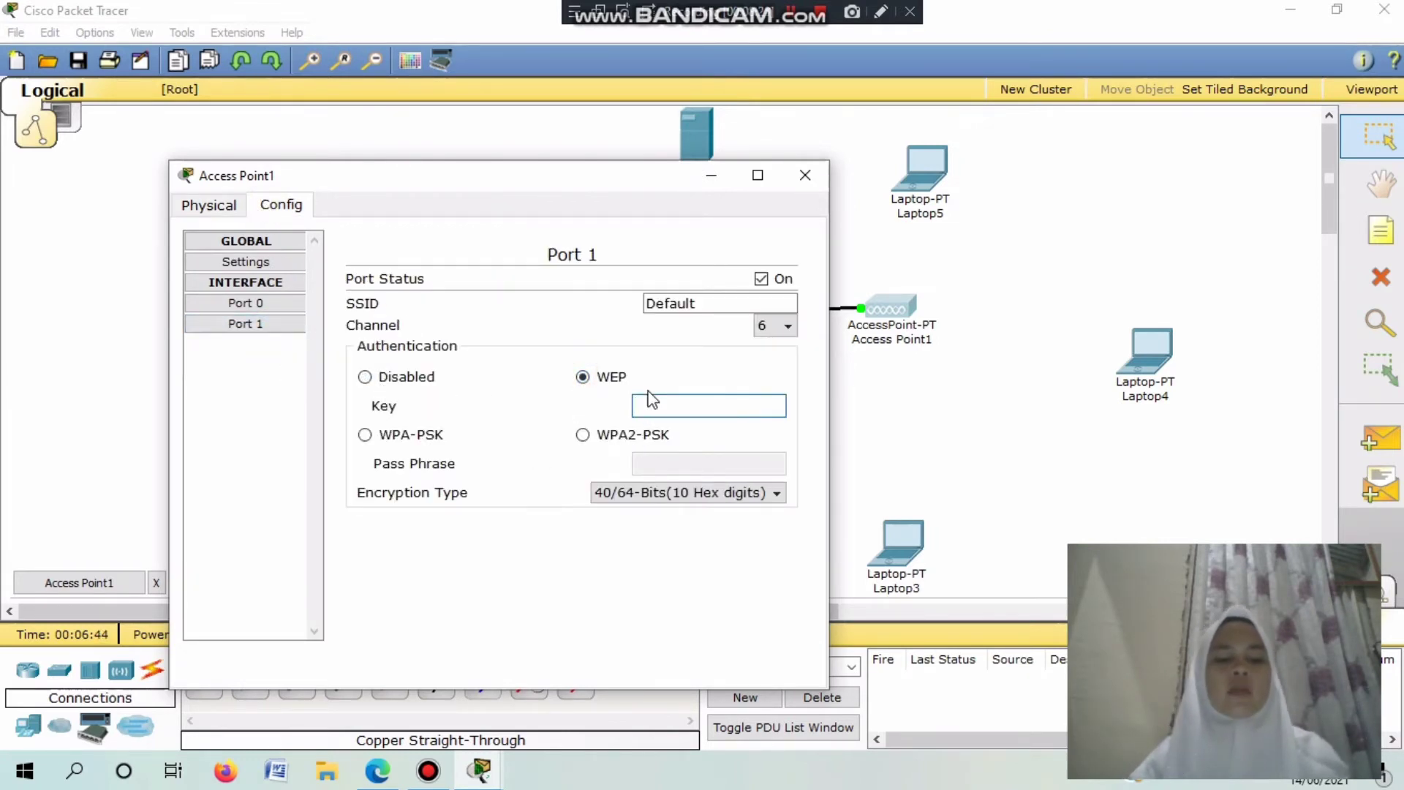
type("3456734567")
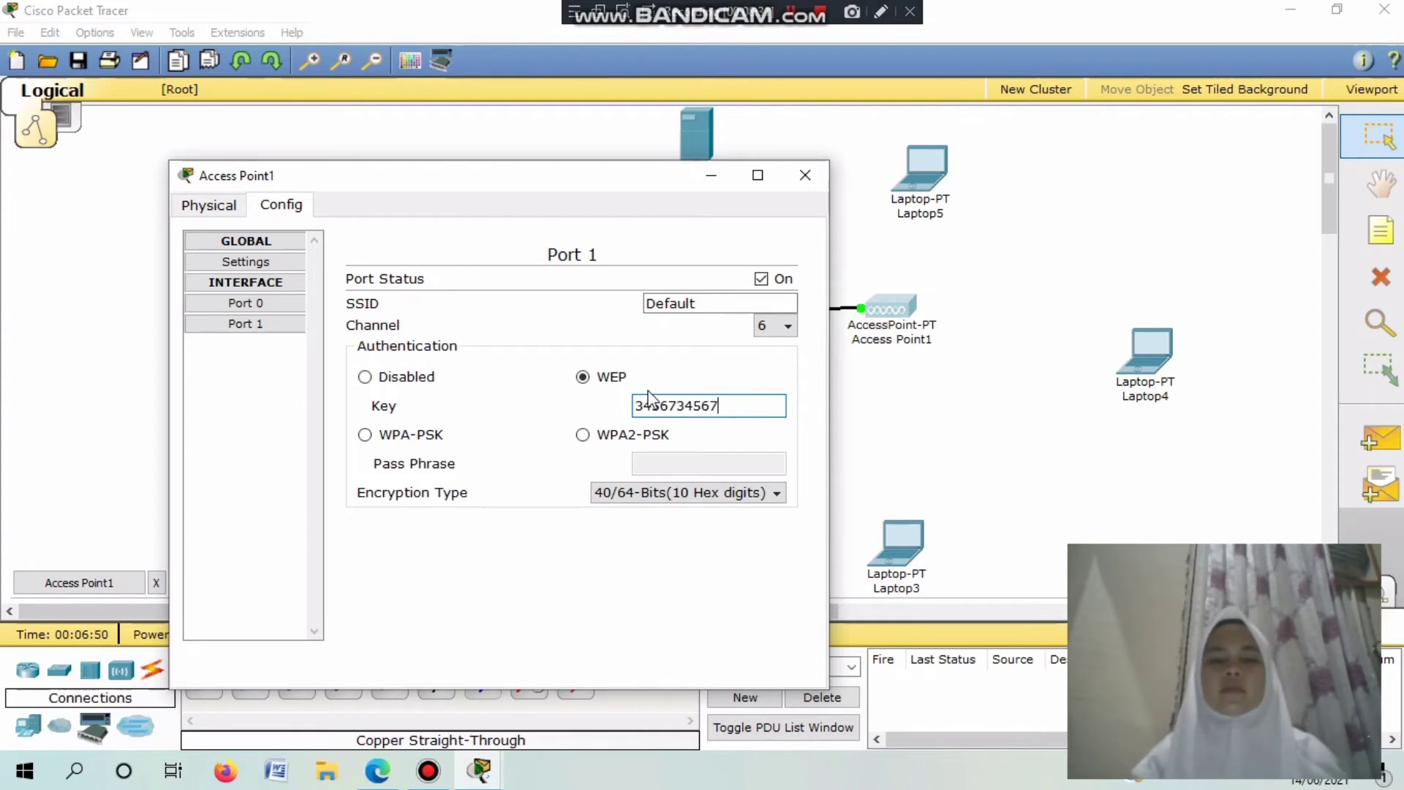
left_click(806, 173)
left_click_drag(887, 315, 902, 341)
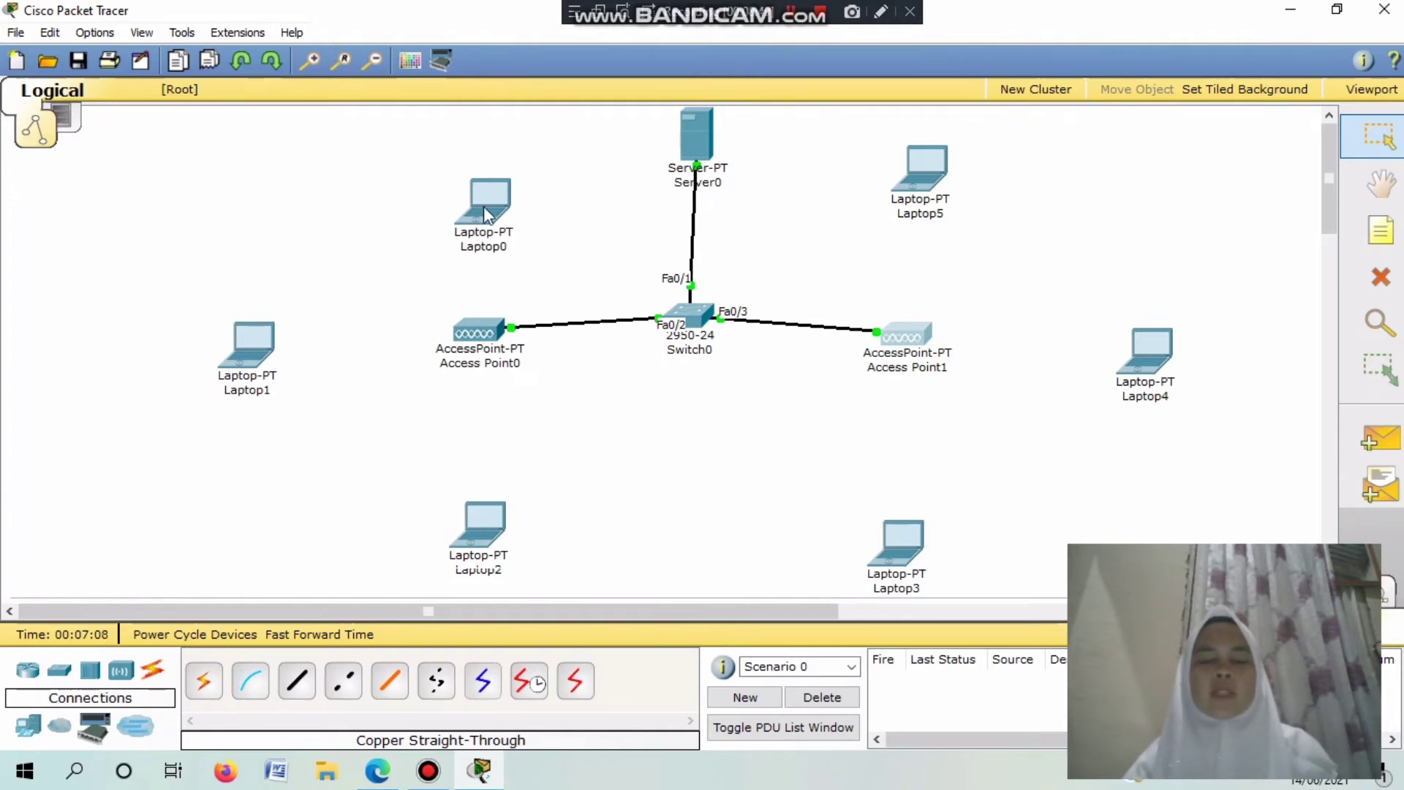
Set Laptop0's IP configuration to DHCP.
mouse_move(488, 215)
mouse_move(469, 365)
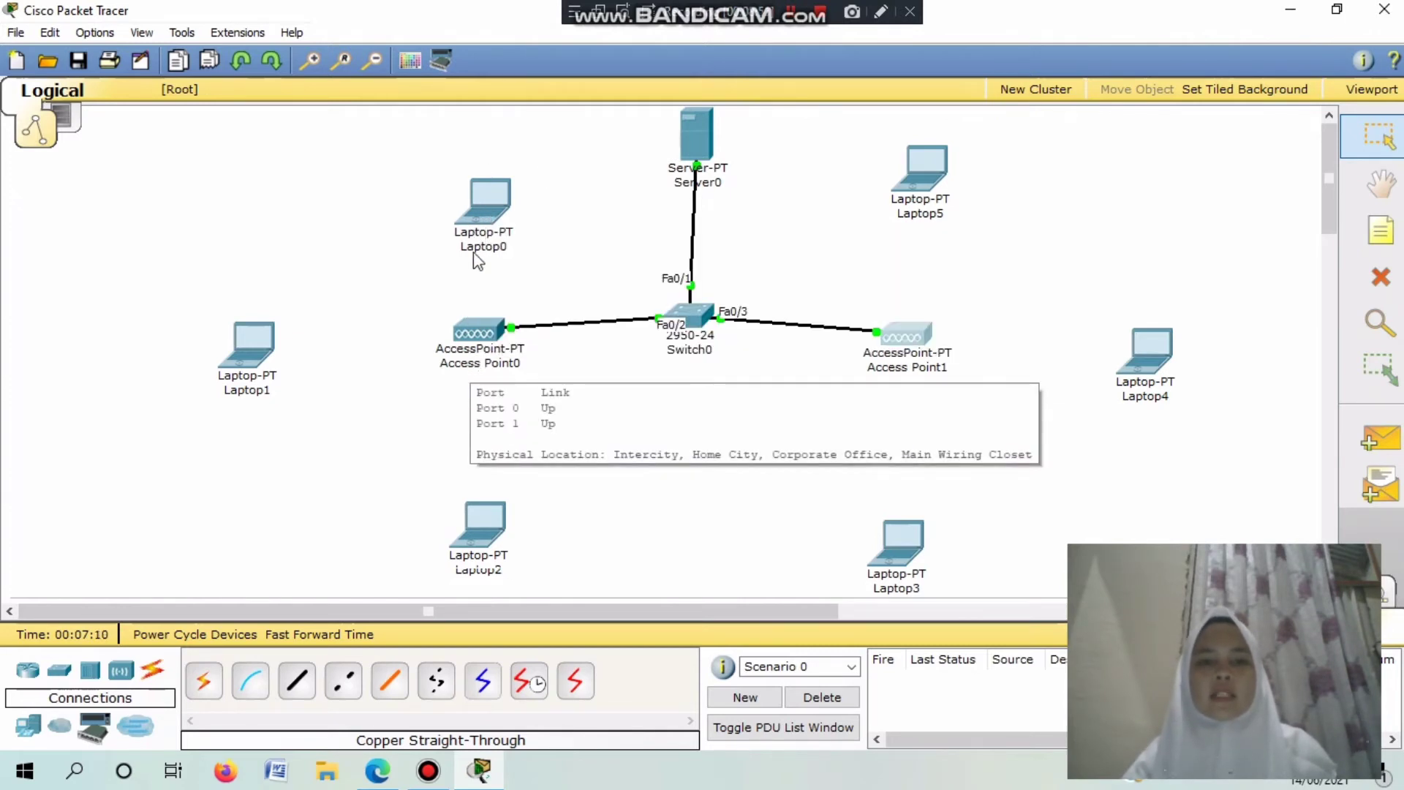
left_click(487, 219)
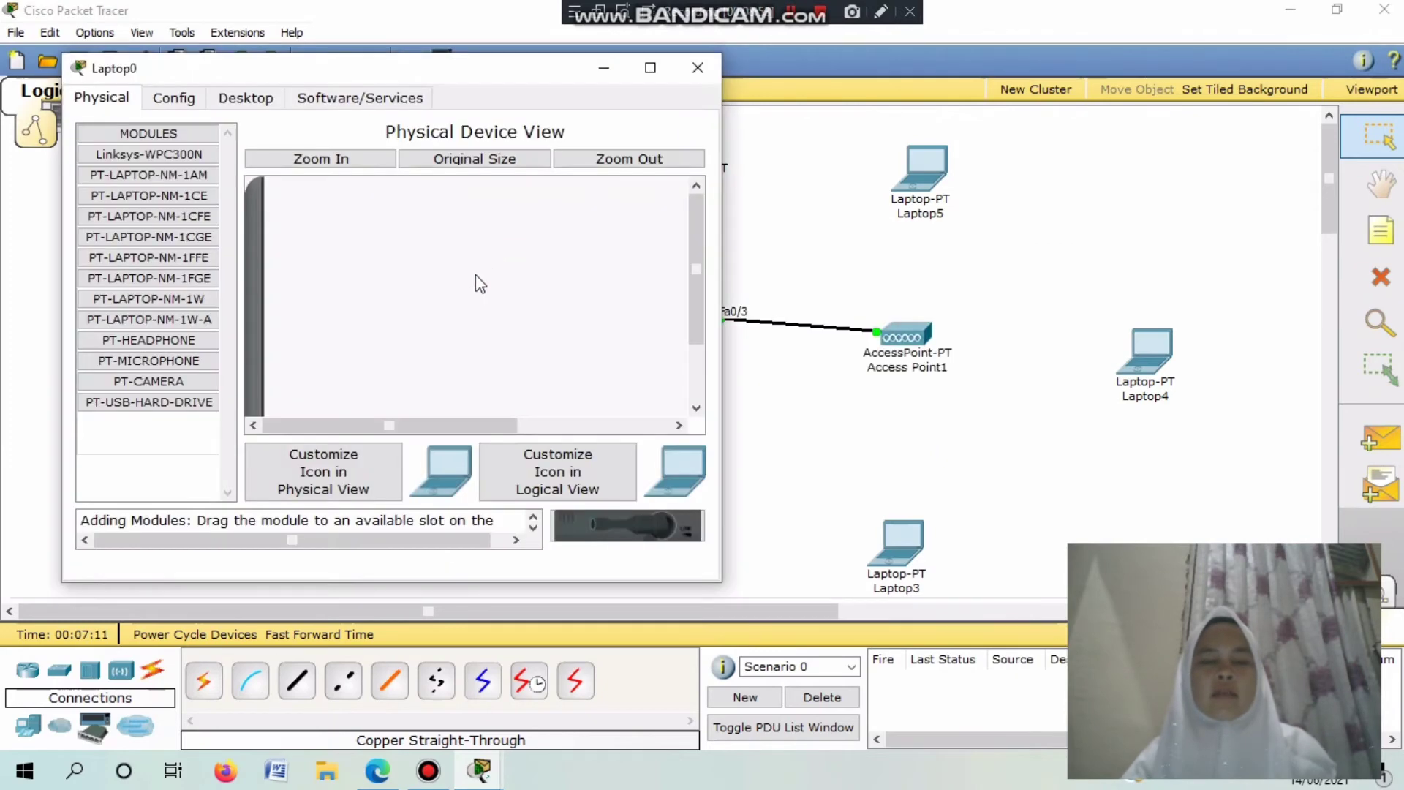
left_click(187, 100)
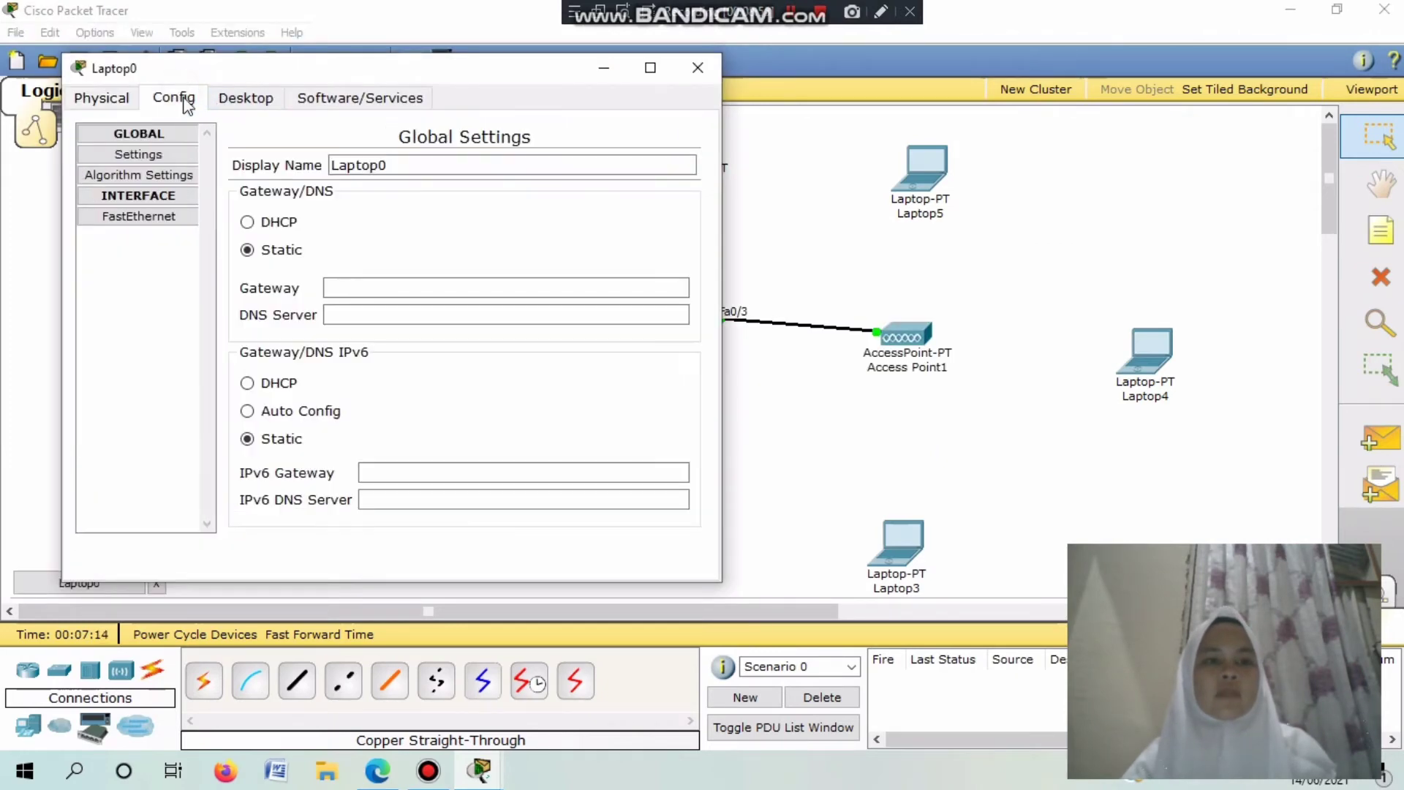
left_click(227, 98)
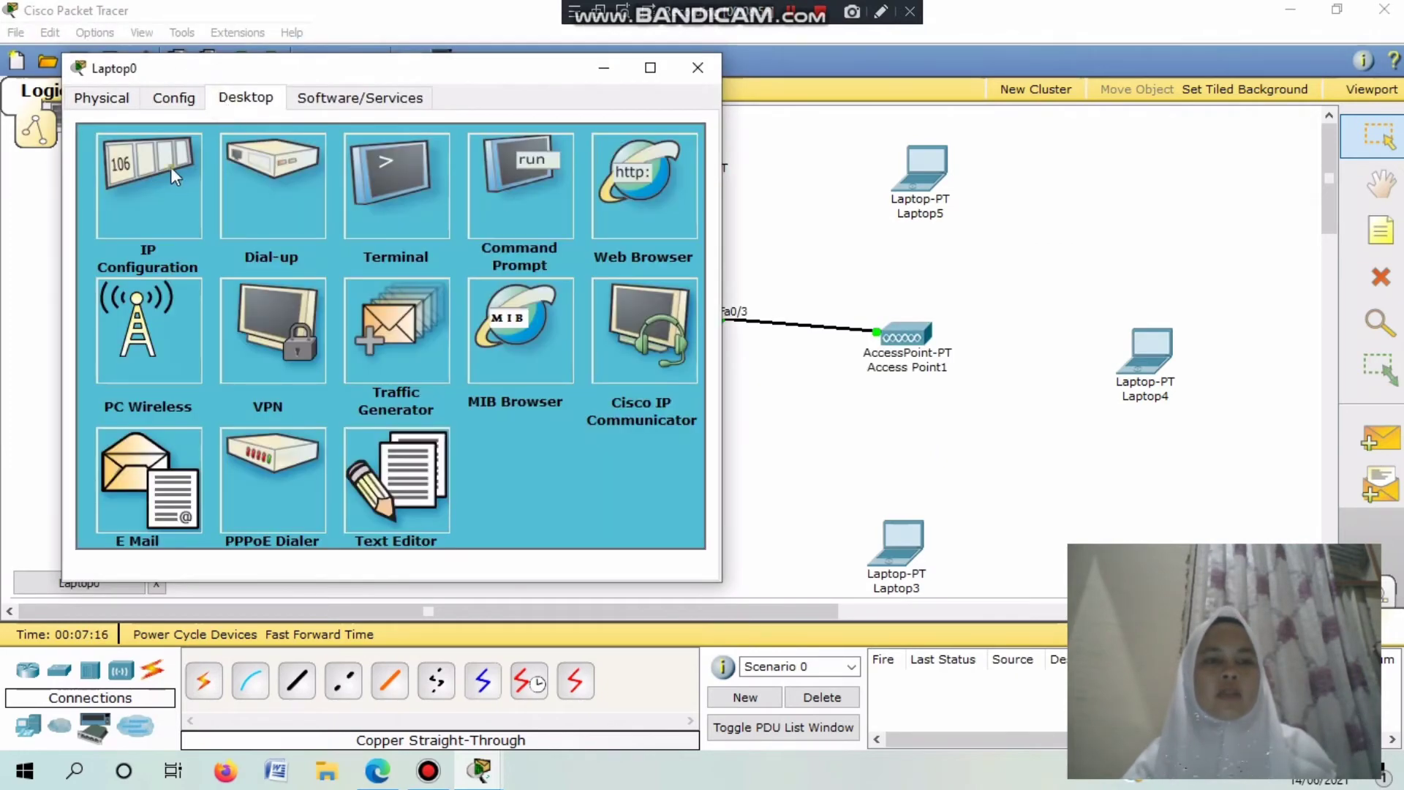
left_click(173, 175)
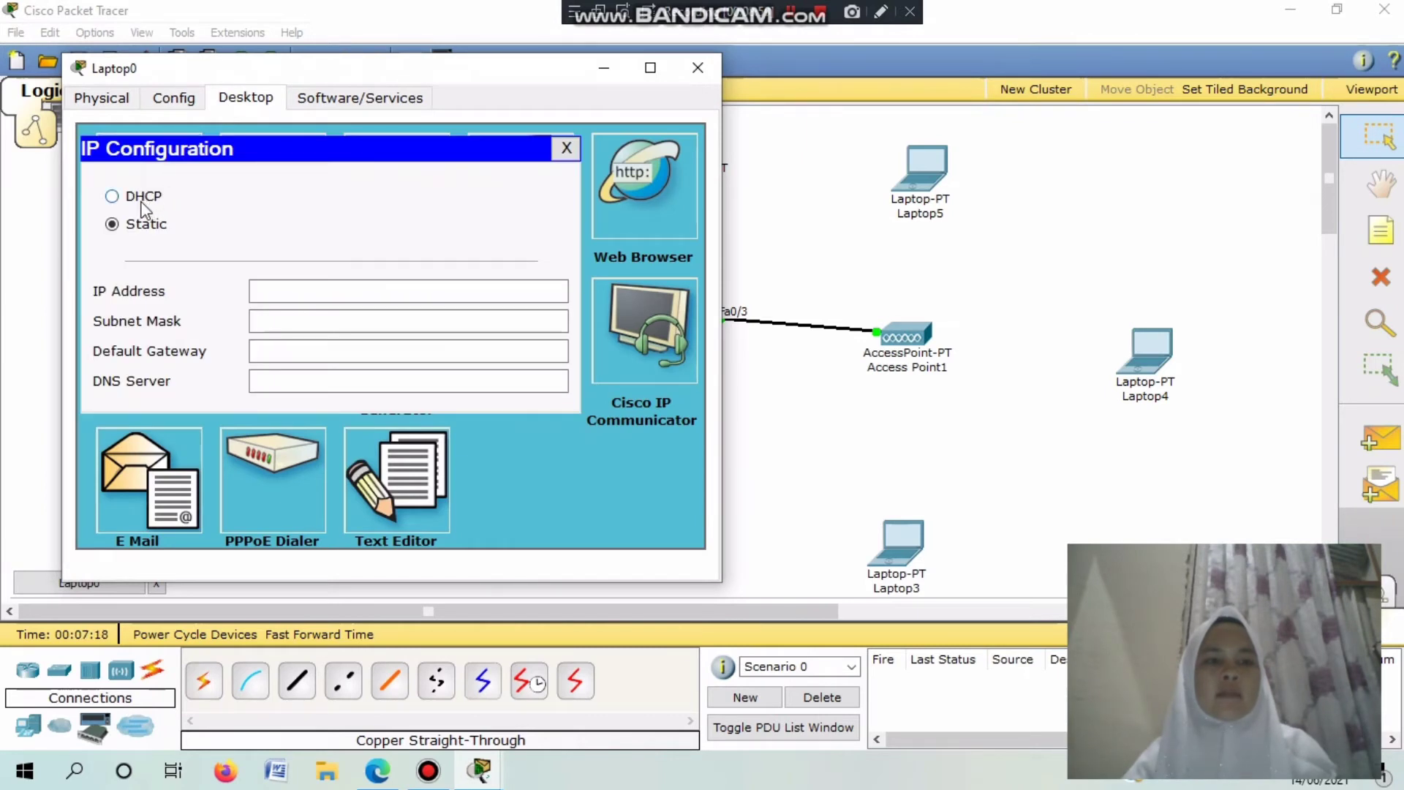
left_click(117, 197)
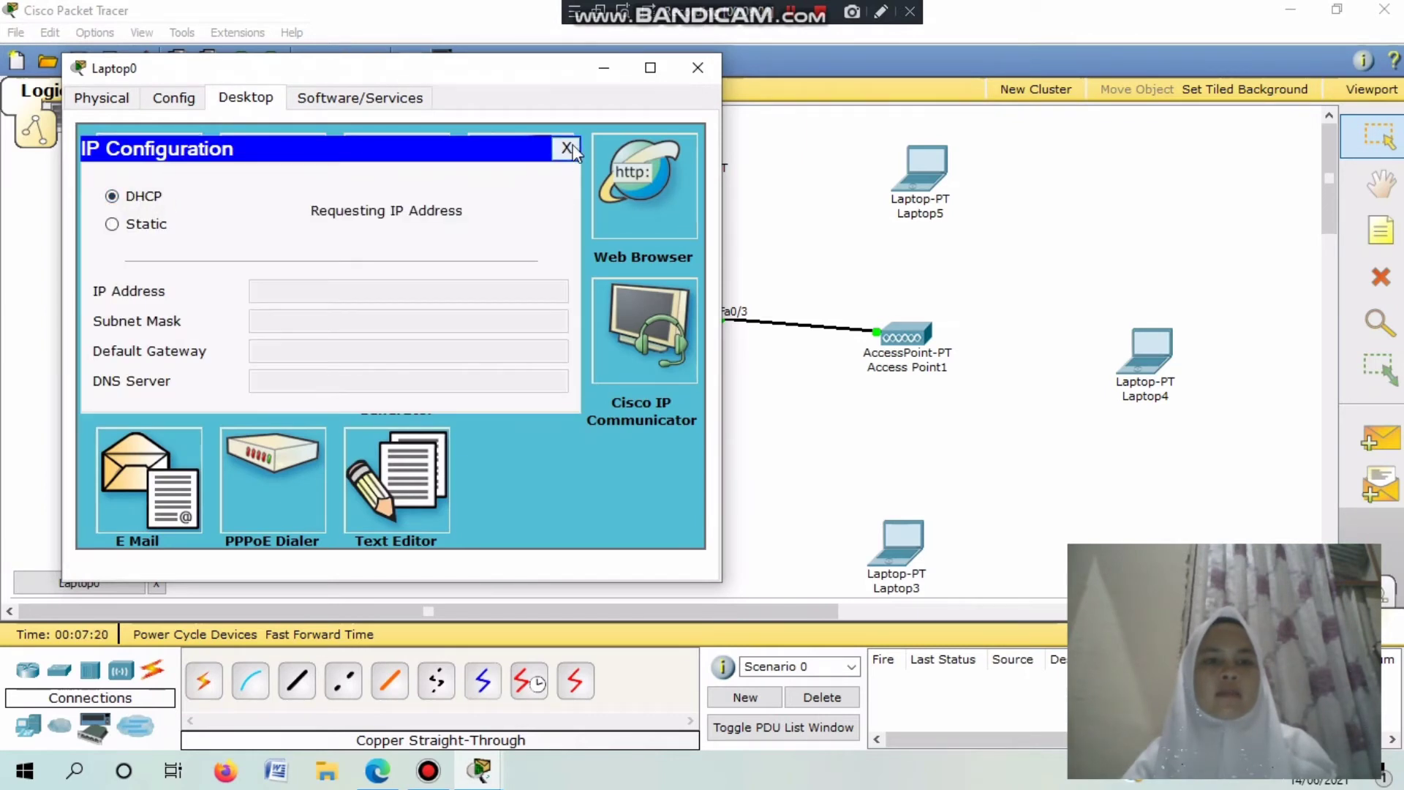
left_click(567, 149)
Pull Laptop0's wired card and insert the PT-LAPTOP-NM-1W wireless module in its slot.
left_click(102, 97)
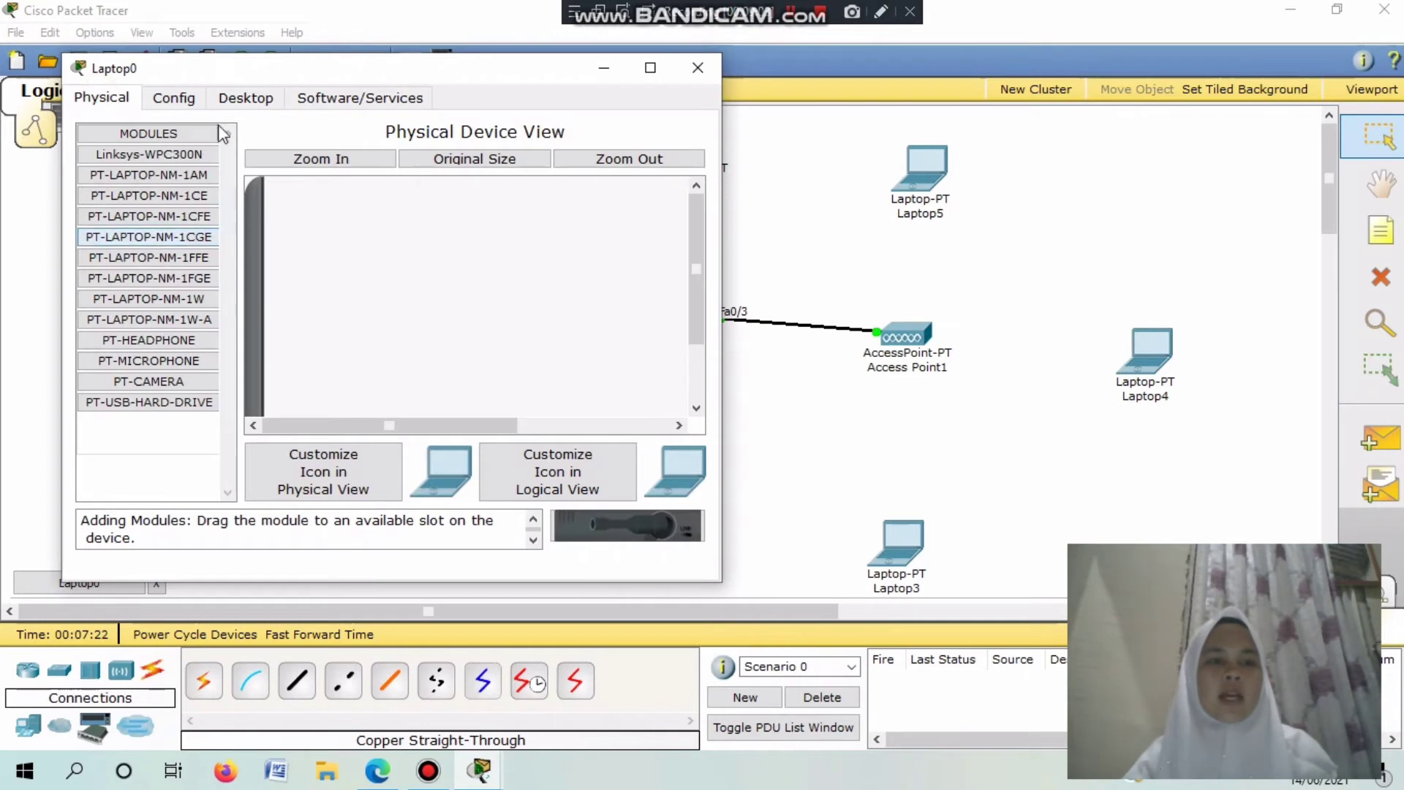
left_click_drag(696, 297, 439, 369)
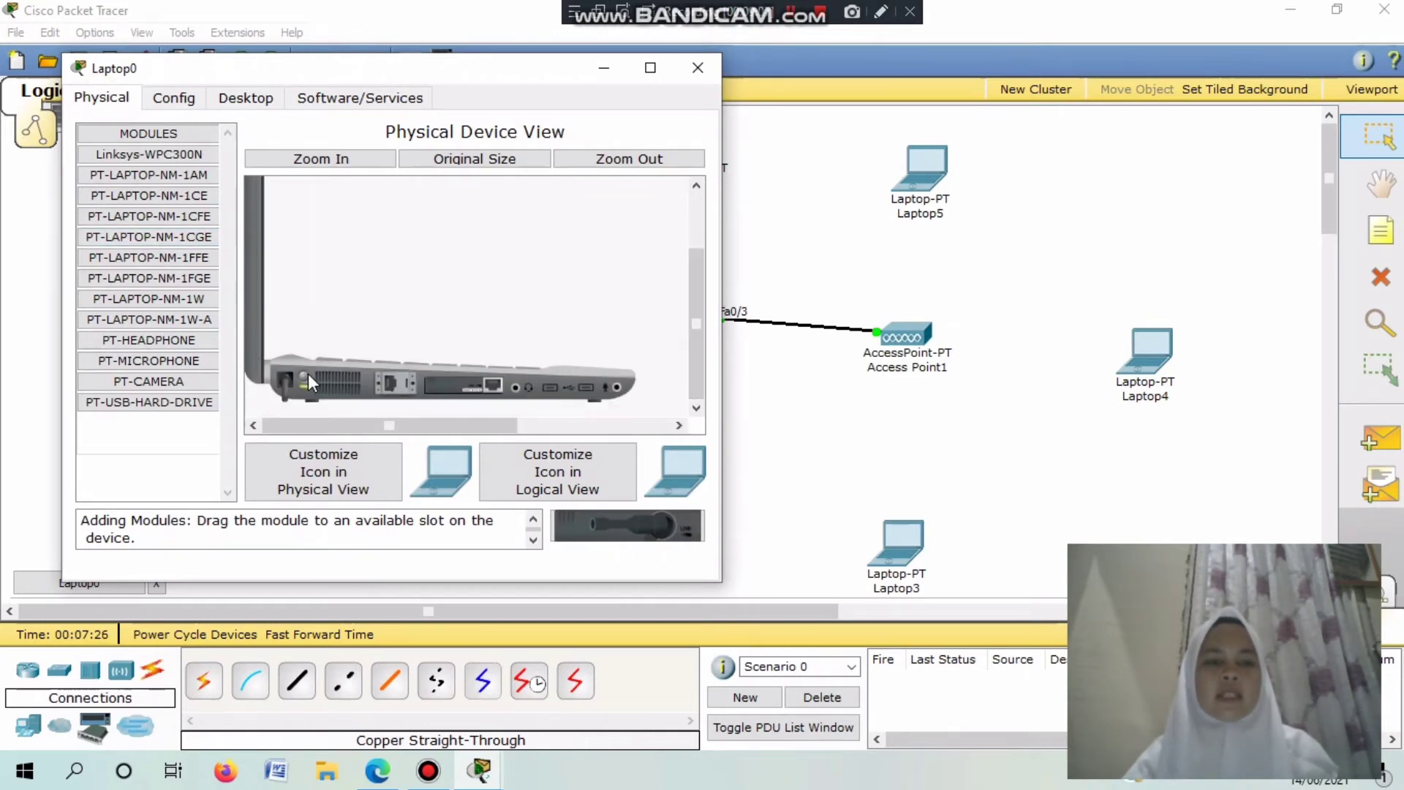
left_click_drag(305, 377, 634, 528)
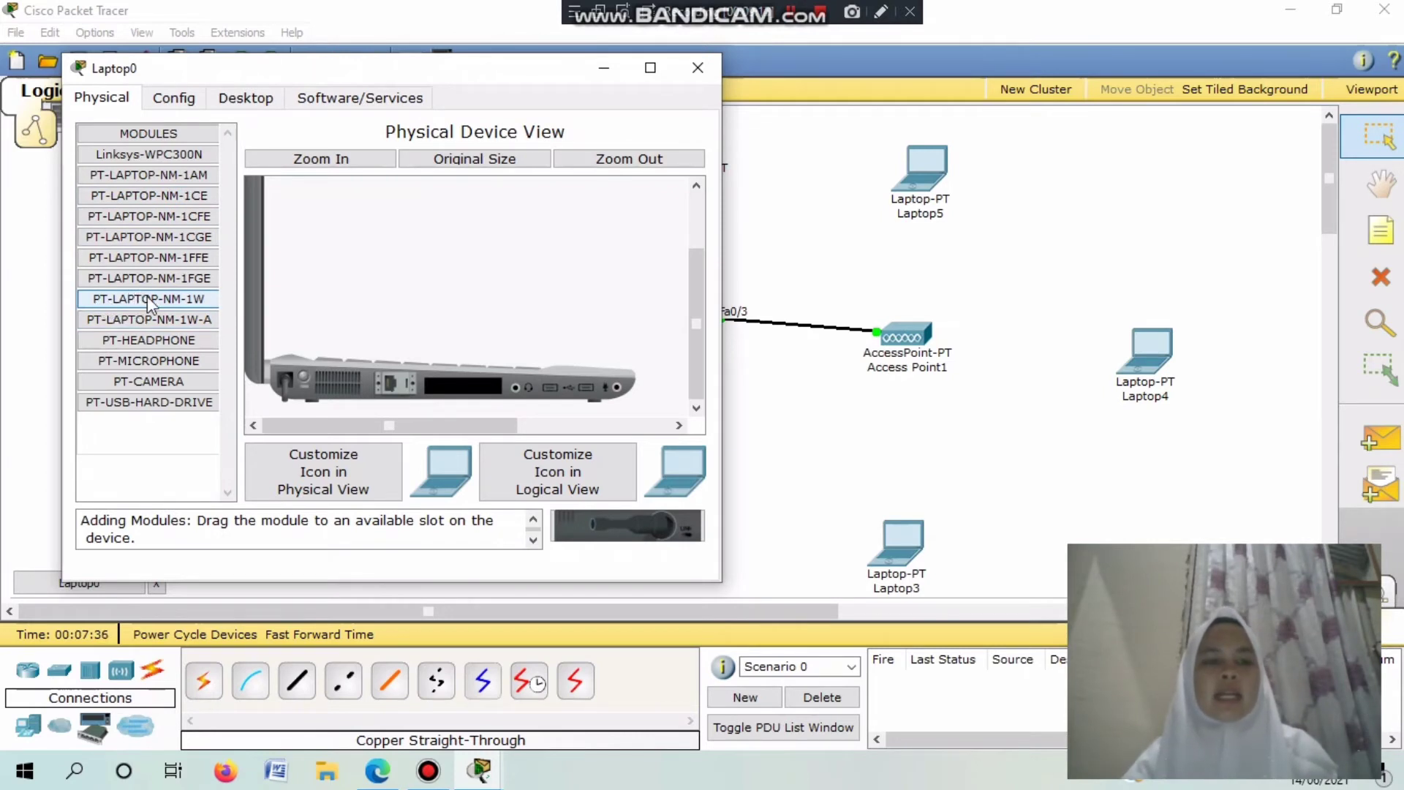
left_click_drag(149, 303, 443, 390)
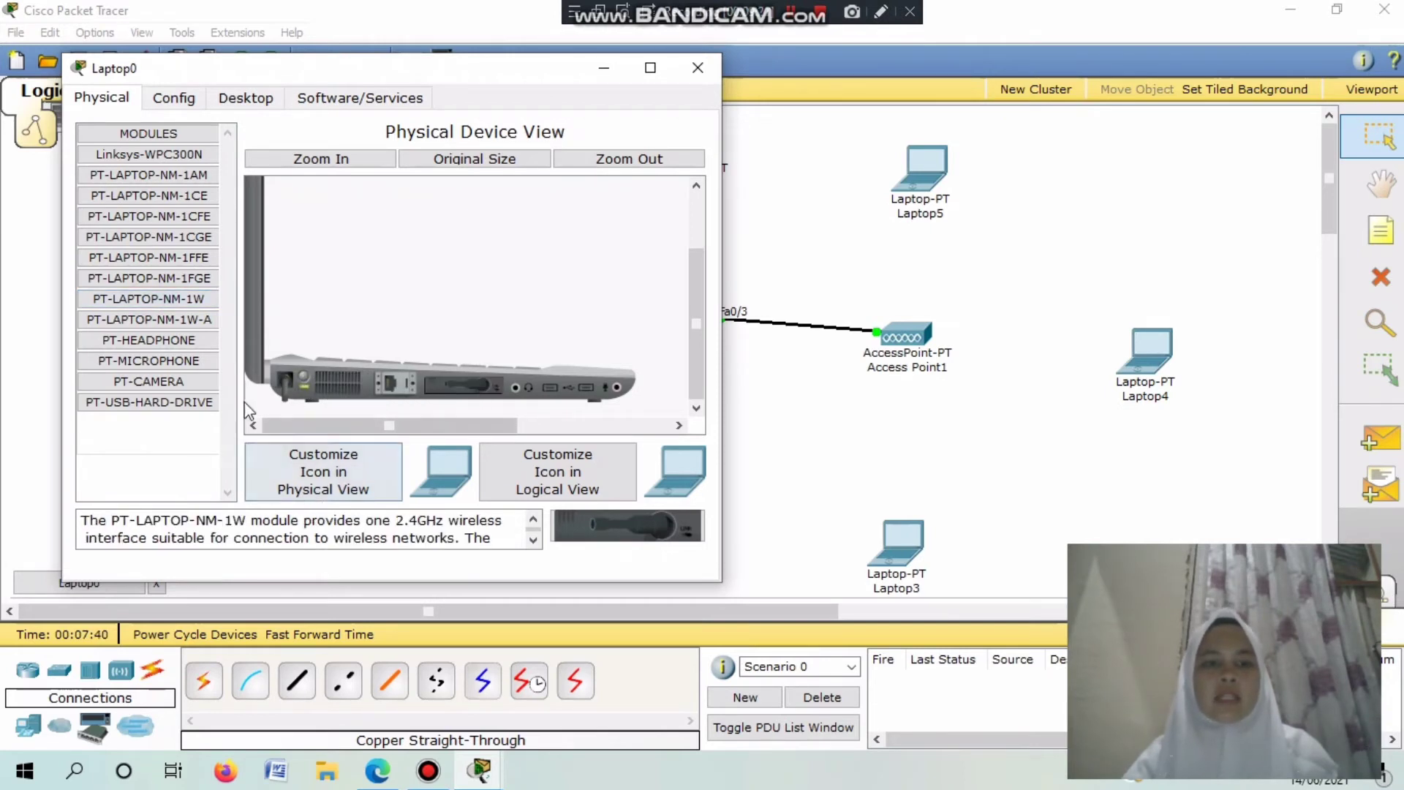
Set Laptop0's wireless authentication to WEP with the 10-digit key.
left_click(185, 96)
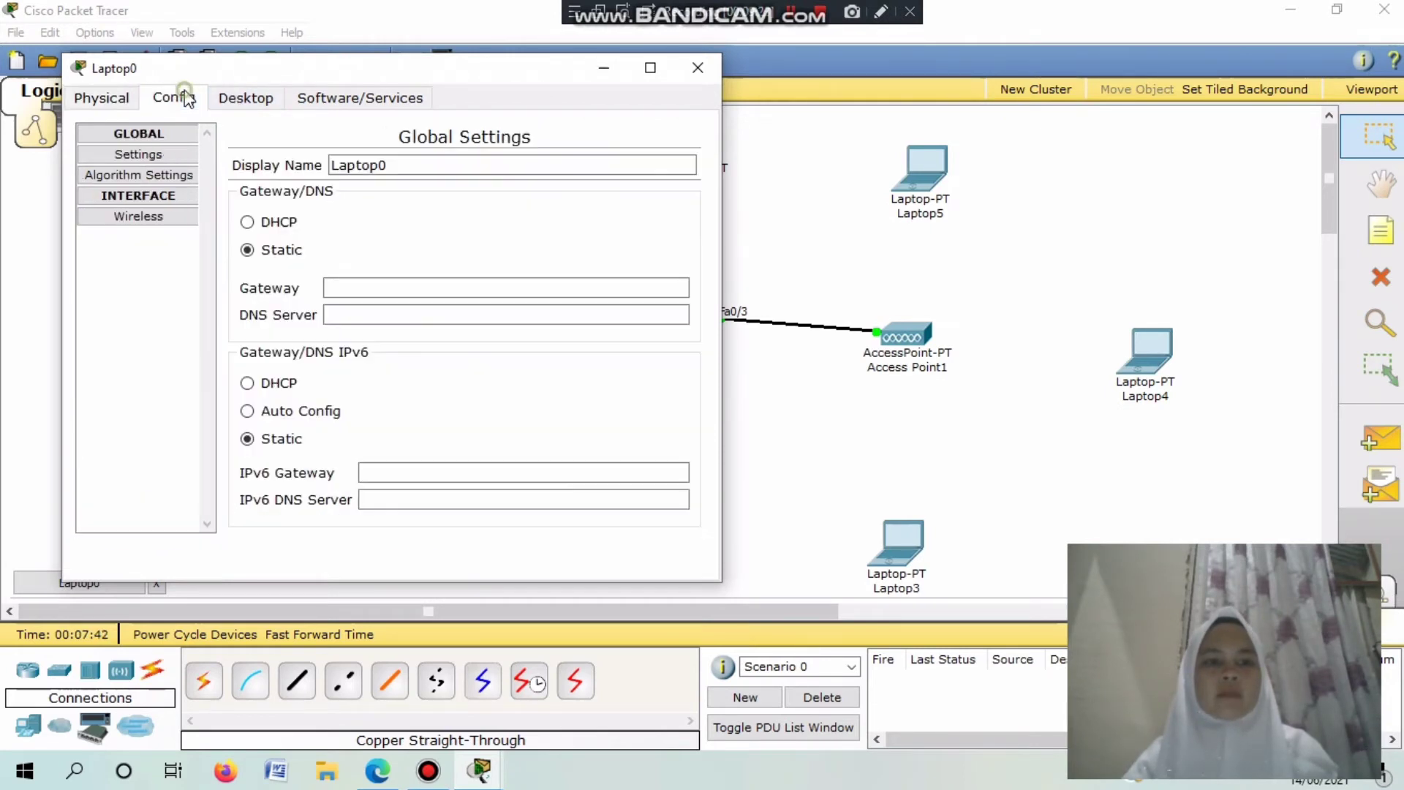
left_click(173, 217)
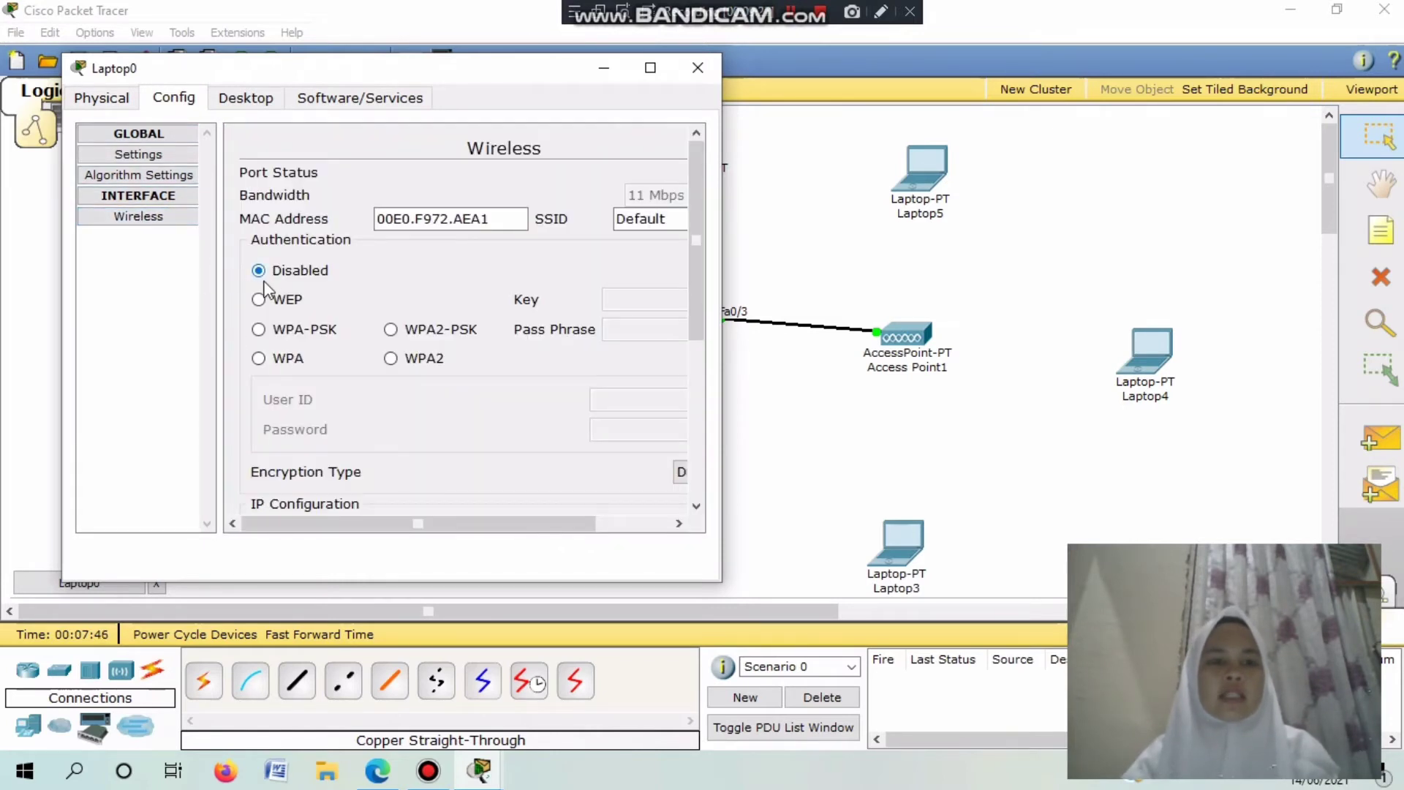
left_click(304, 303)
left_click(626, 299)
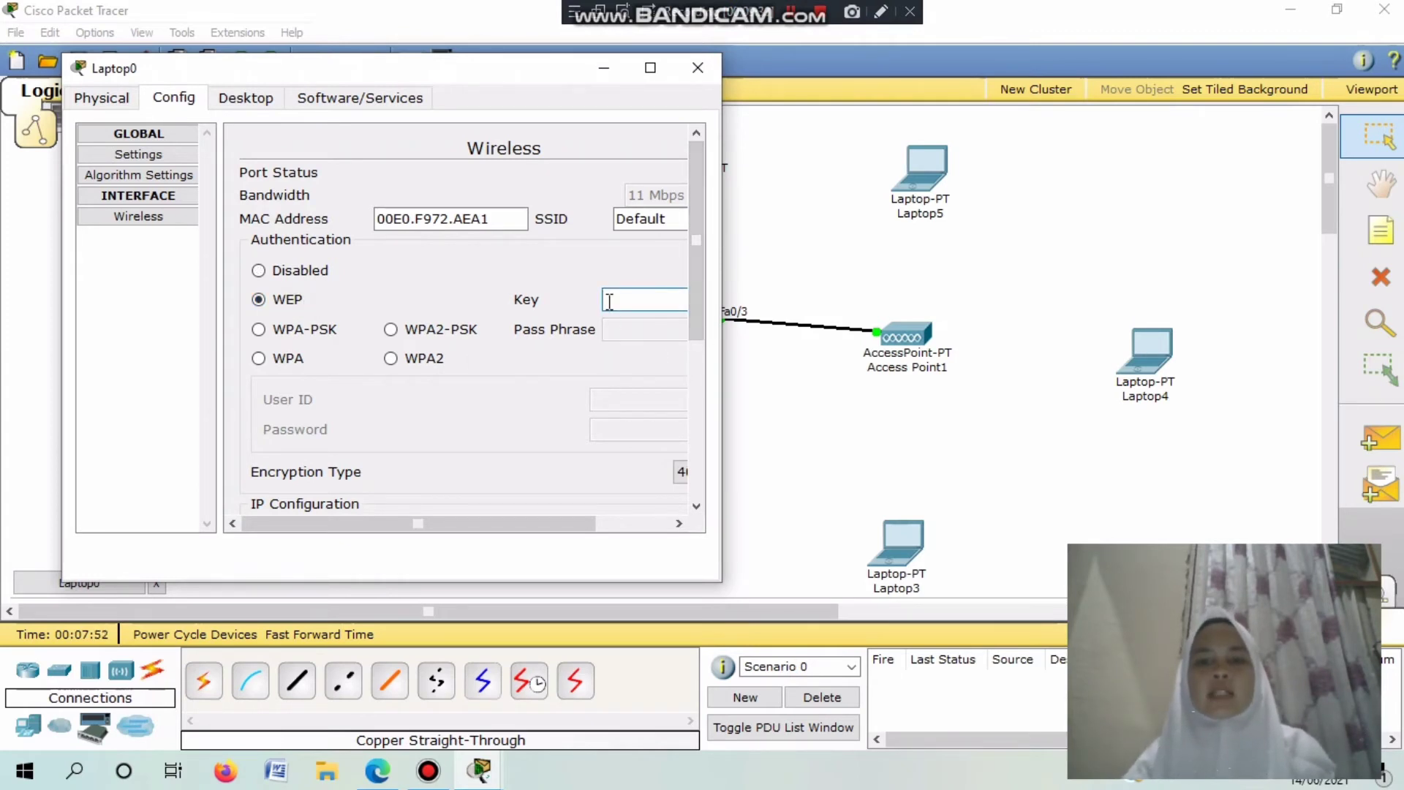
type("2345623456")
Switch Laptop0's IP configuration to DHCP and close the laptop window.
left_click(247, 98)
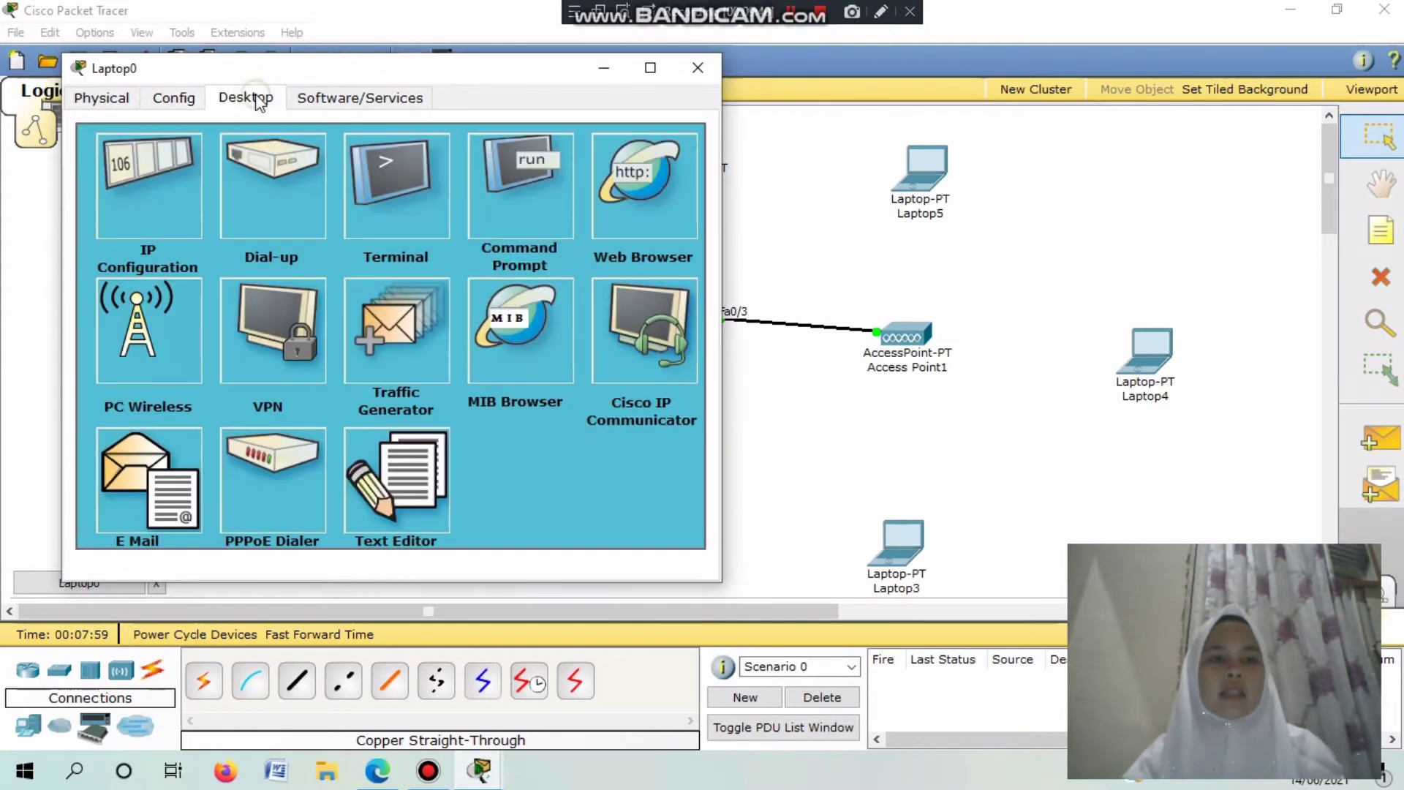
left_click(156, 103)
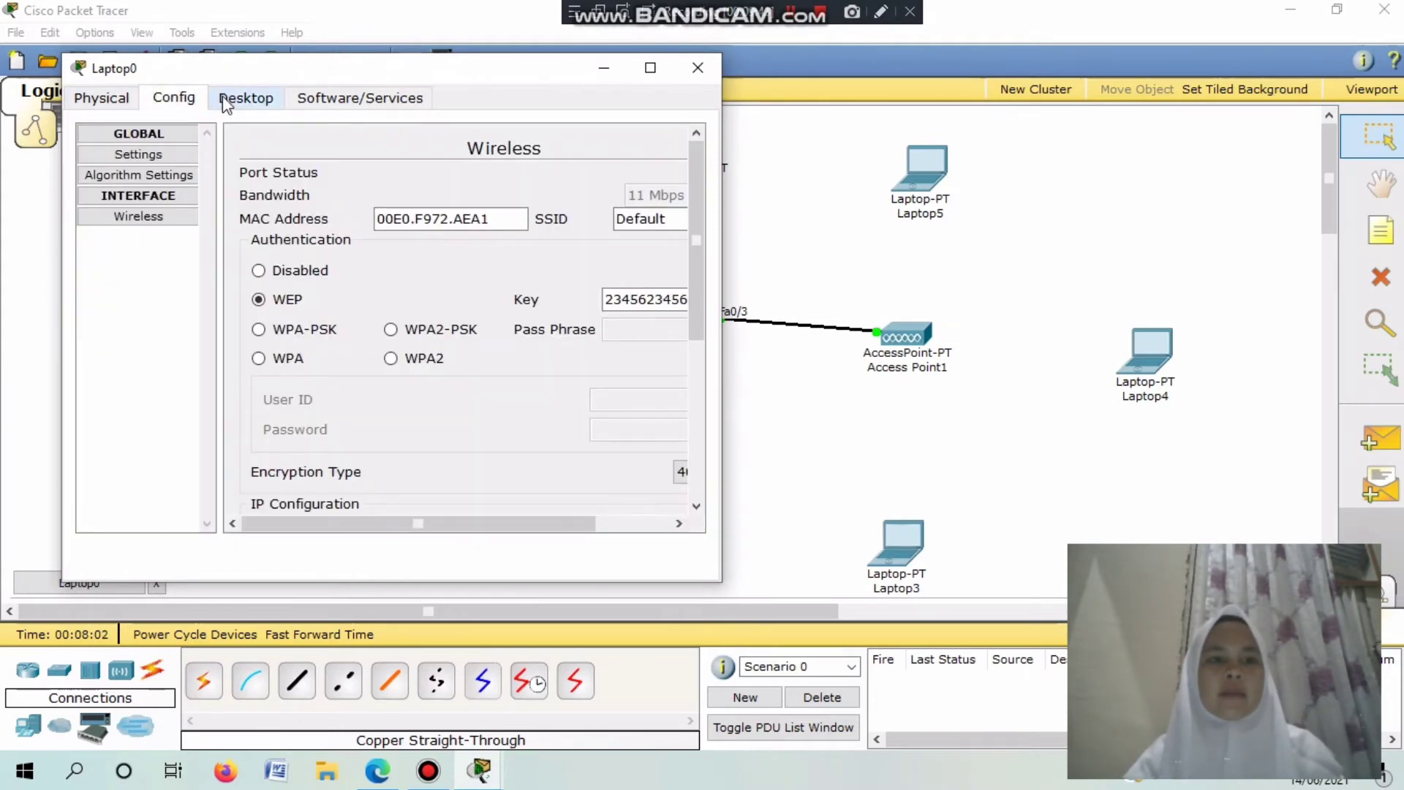
left_click(223, 101)
left_click(142, 205)
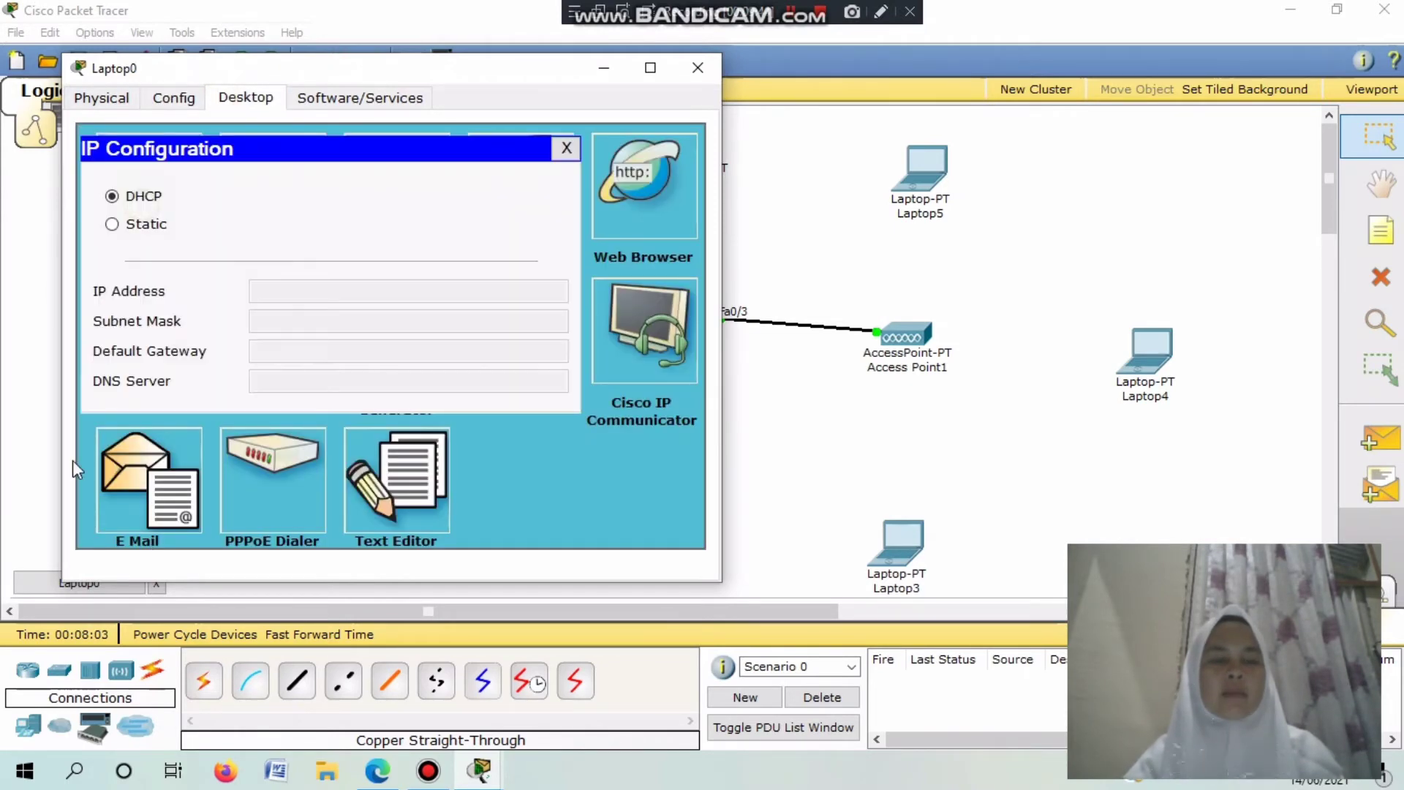
left_click(157, 197)
left_click(160, 201)
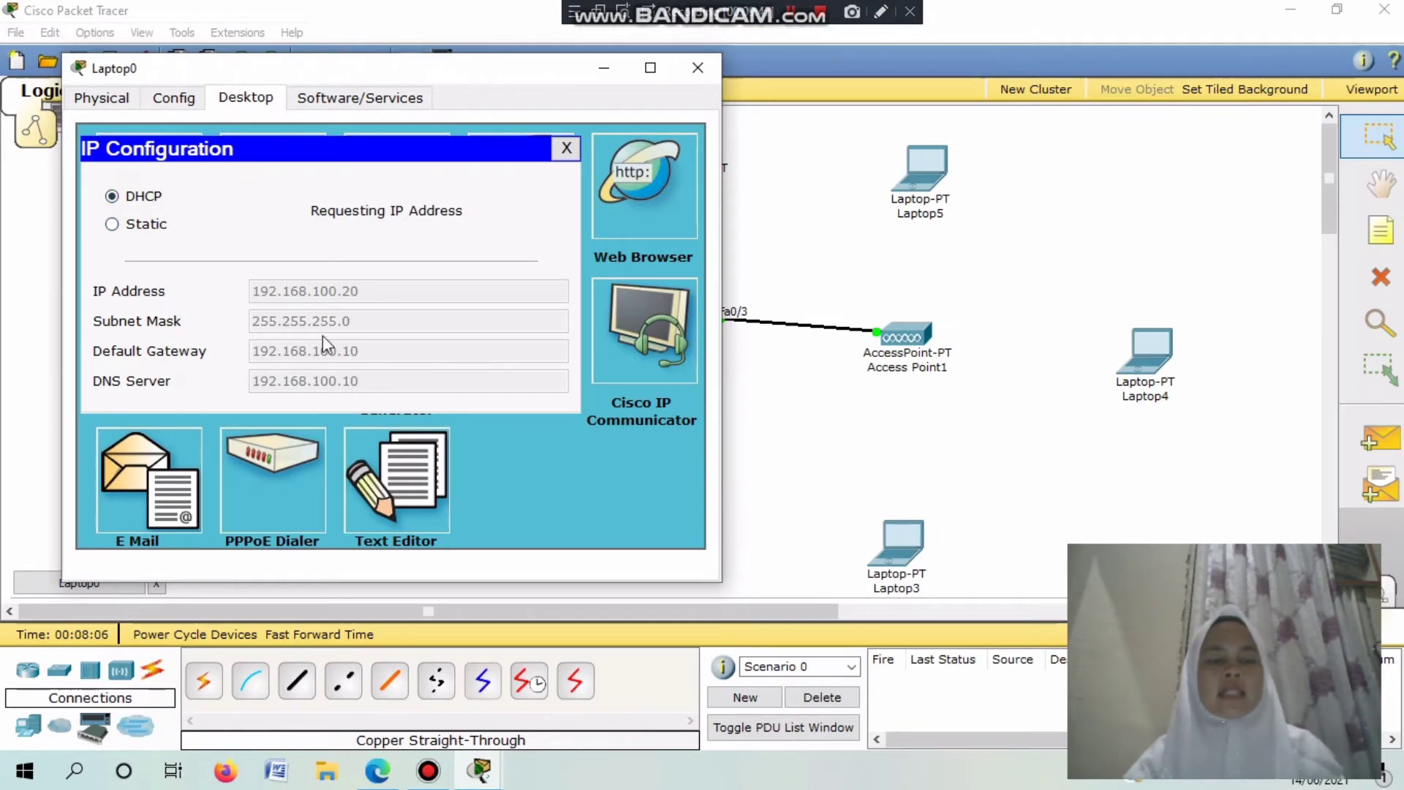
left_click(566, 148)
left_click(695, 68)
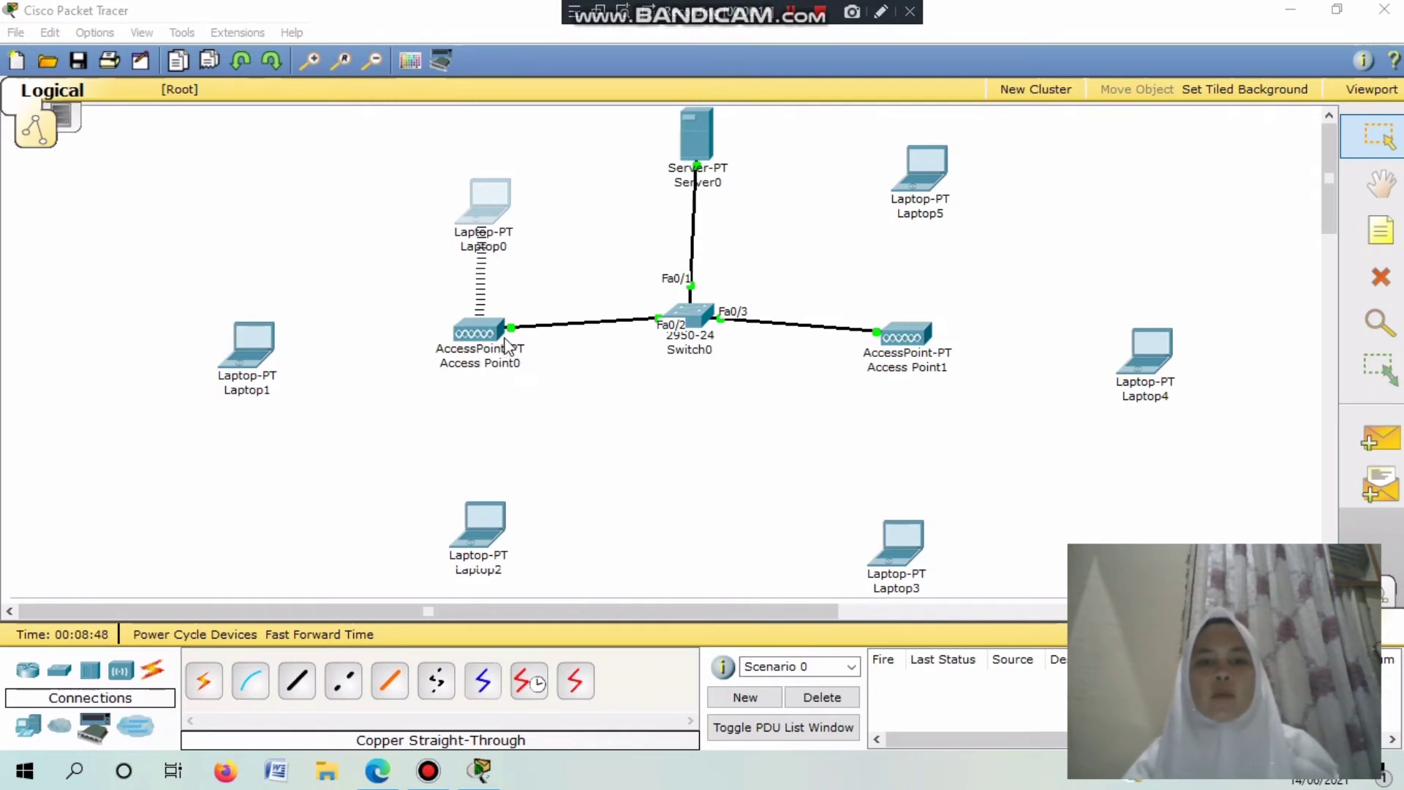
Power off Laptop1, remove its wired card, and fit PT-LAPTOP-NM-1W after dismissing the insert warning.
left_click(240, 346)
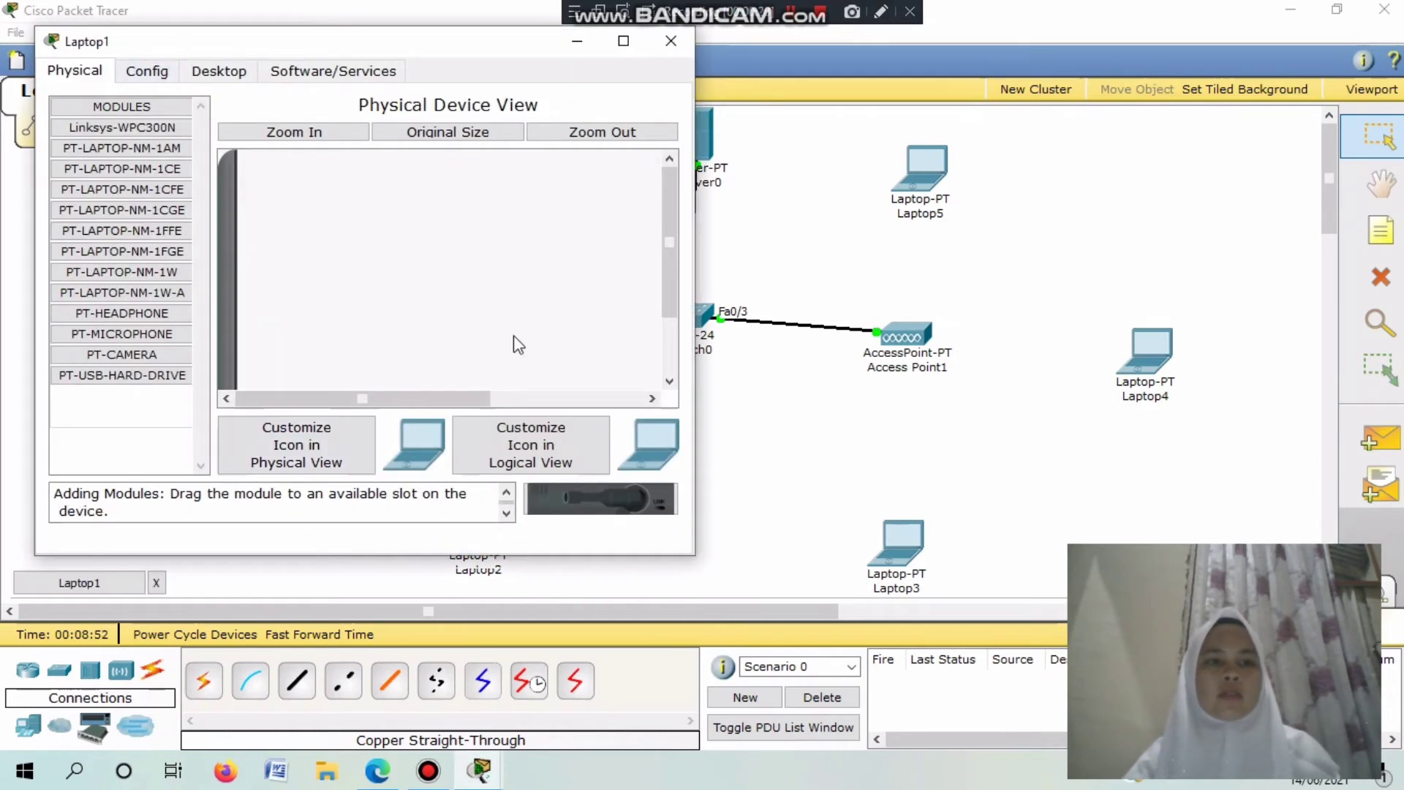
left_click_drag(661, 277, 654, 405)
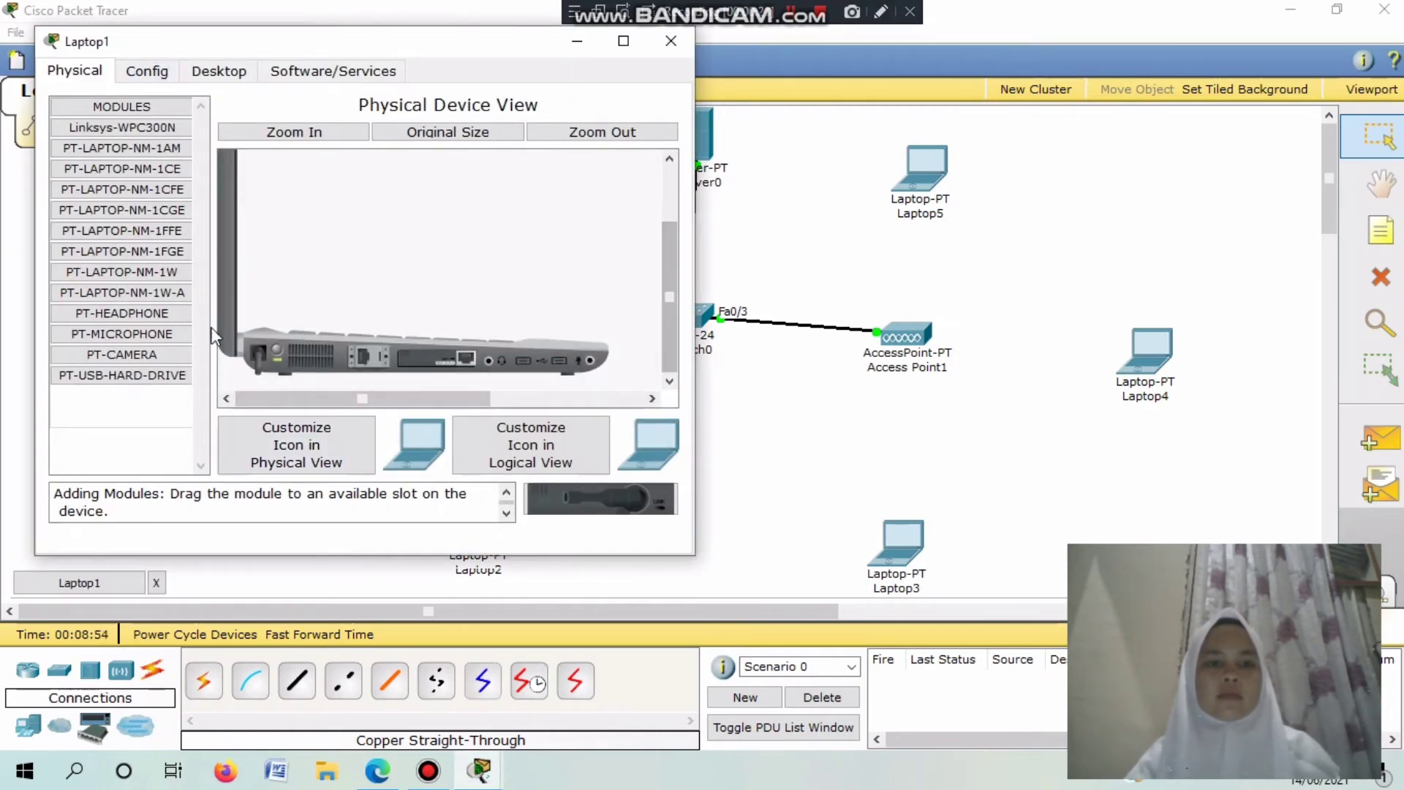
left_click(279, 341)
left_click_drag(454, 360, 121, 439)
left_click_drag(169, 272, 438, 364)
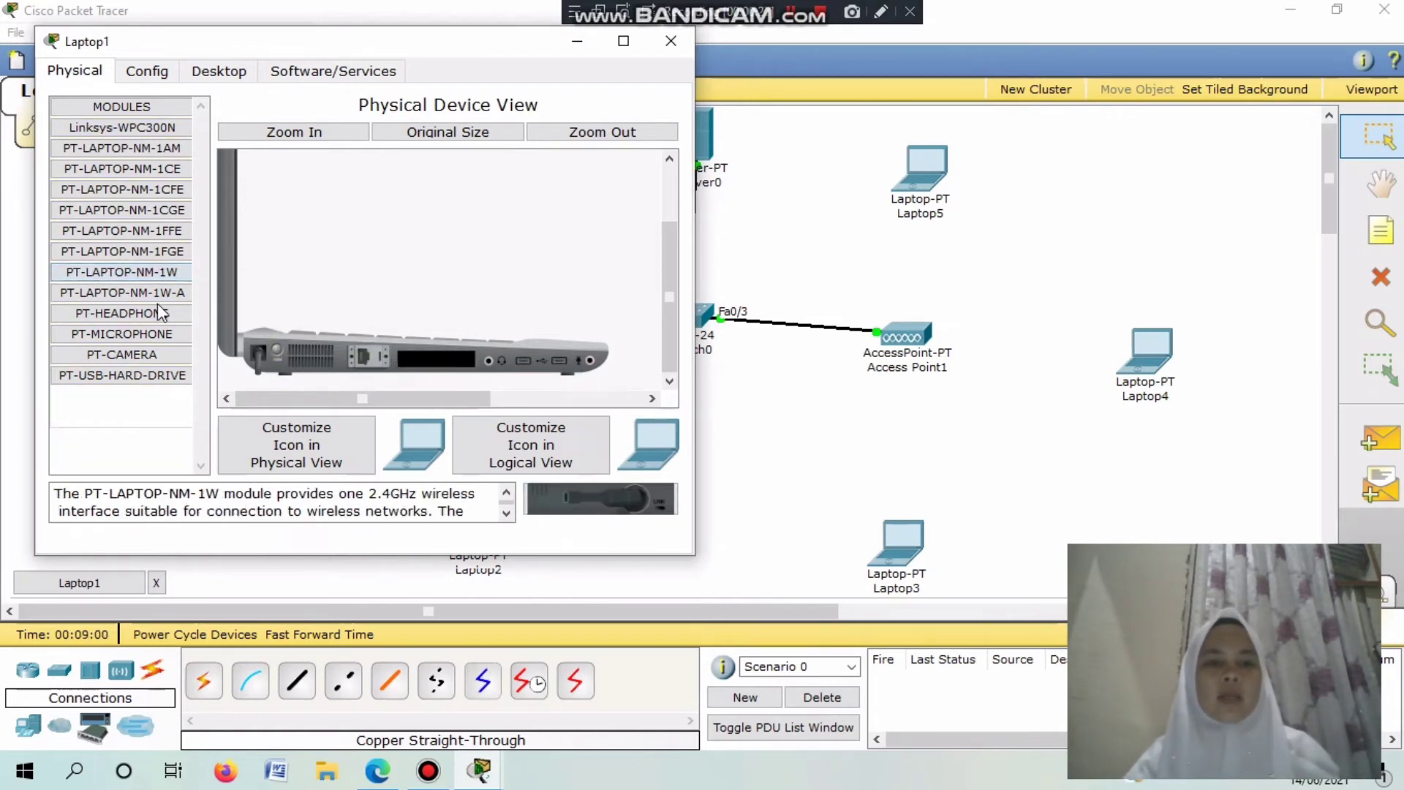
left_click(160, 77)
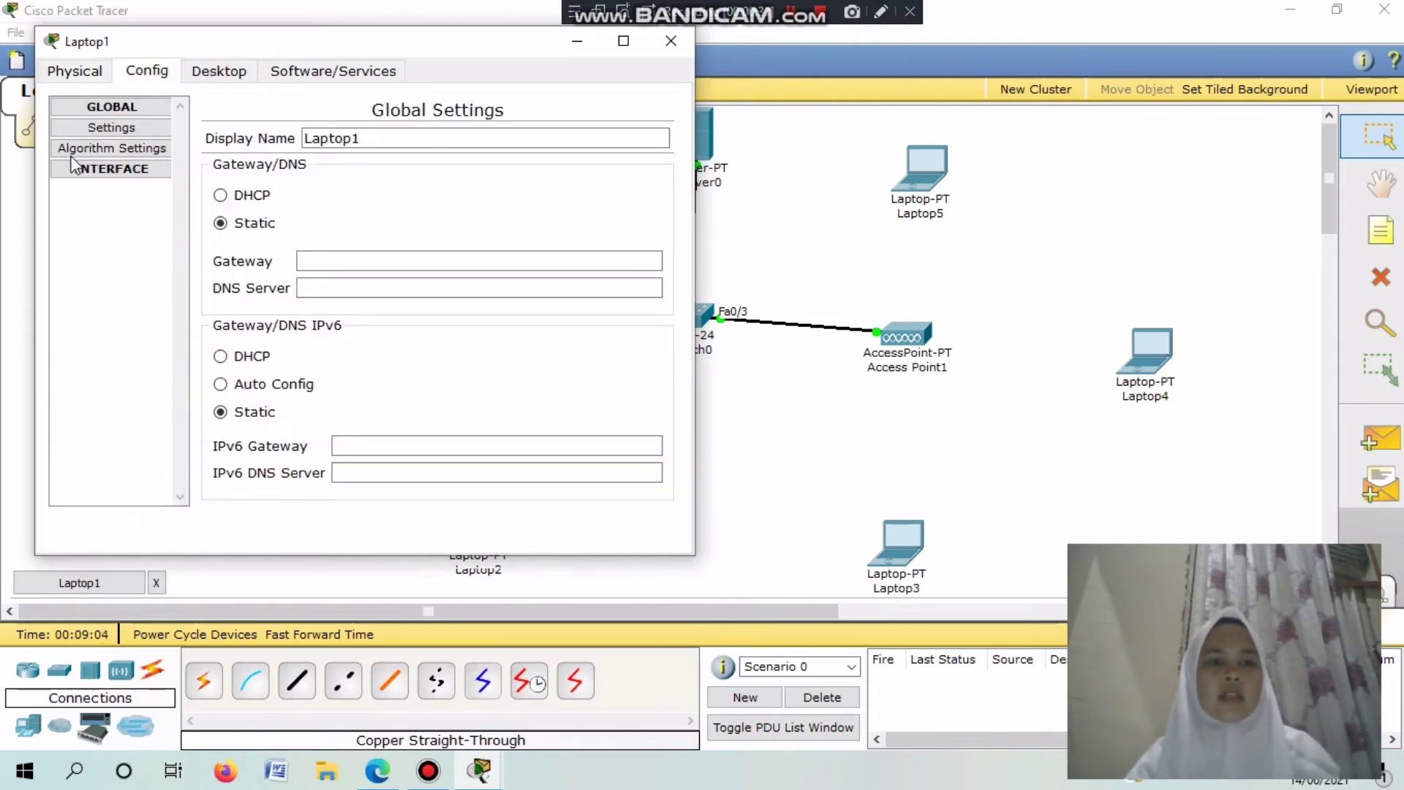
left_click(86, 76)
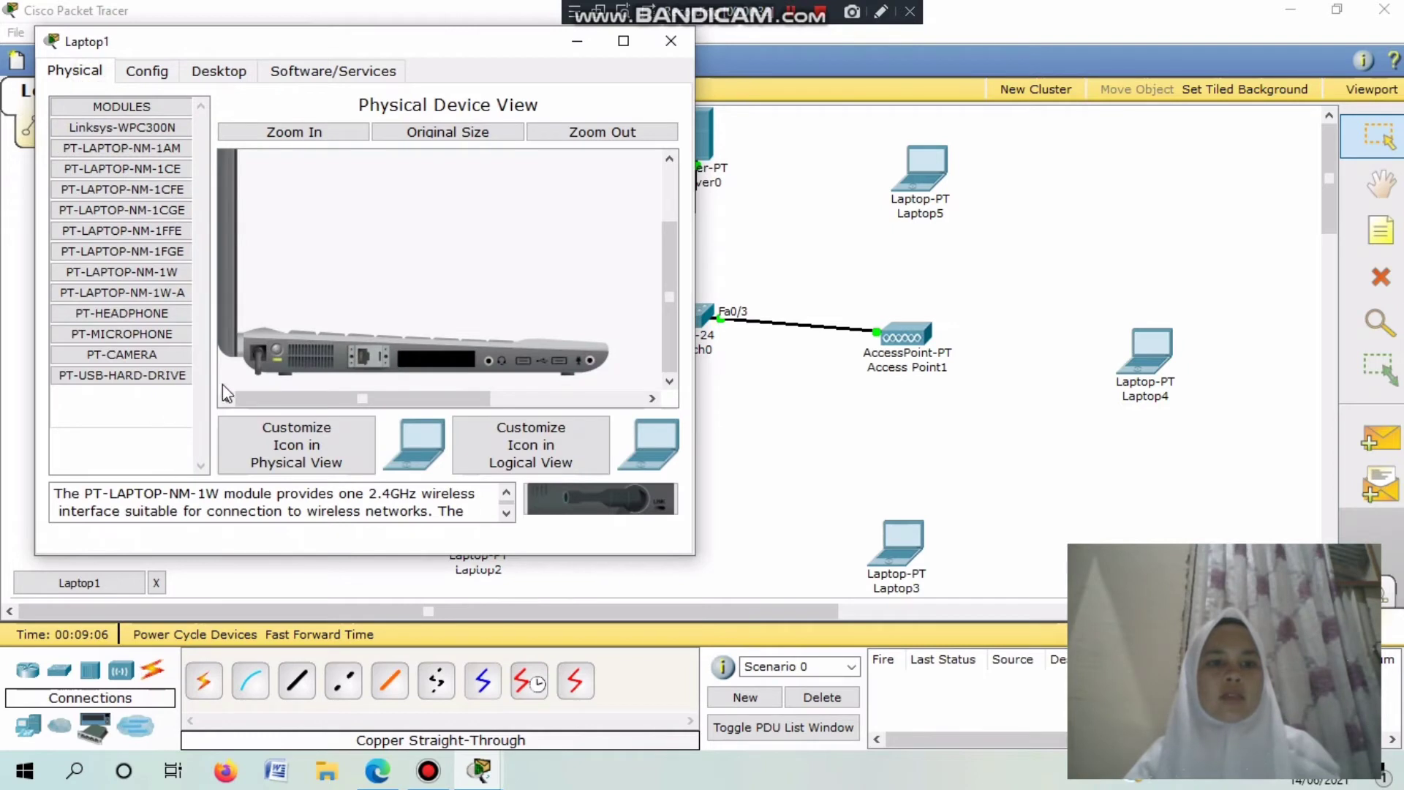
left_click_drag(80, 272, 433, 362)
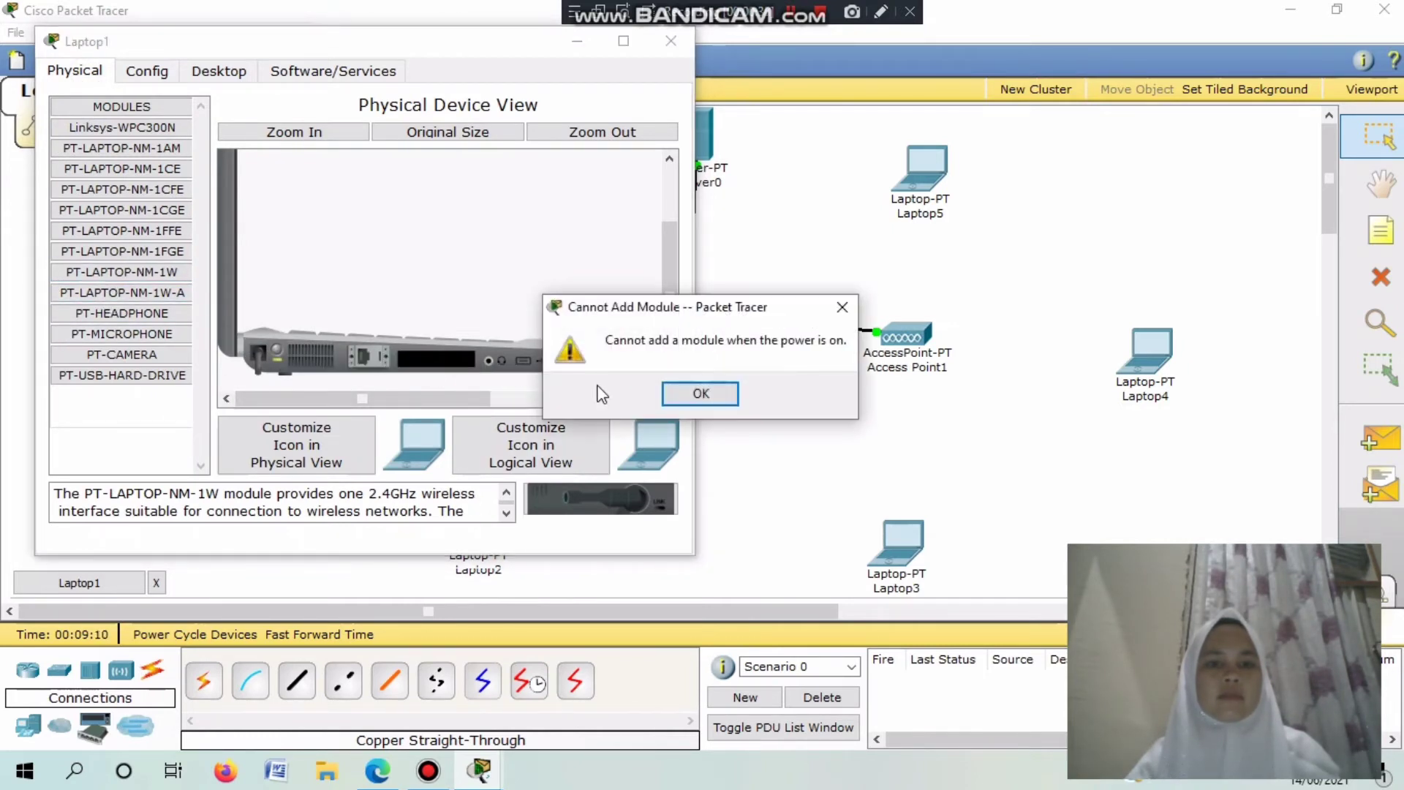
left_click(699, 395)
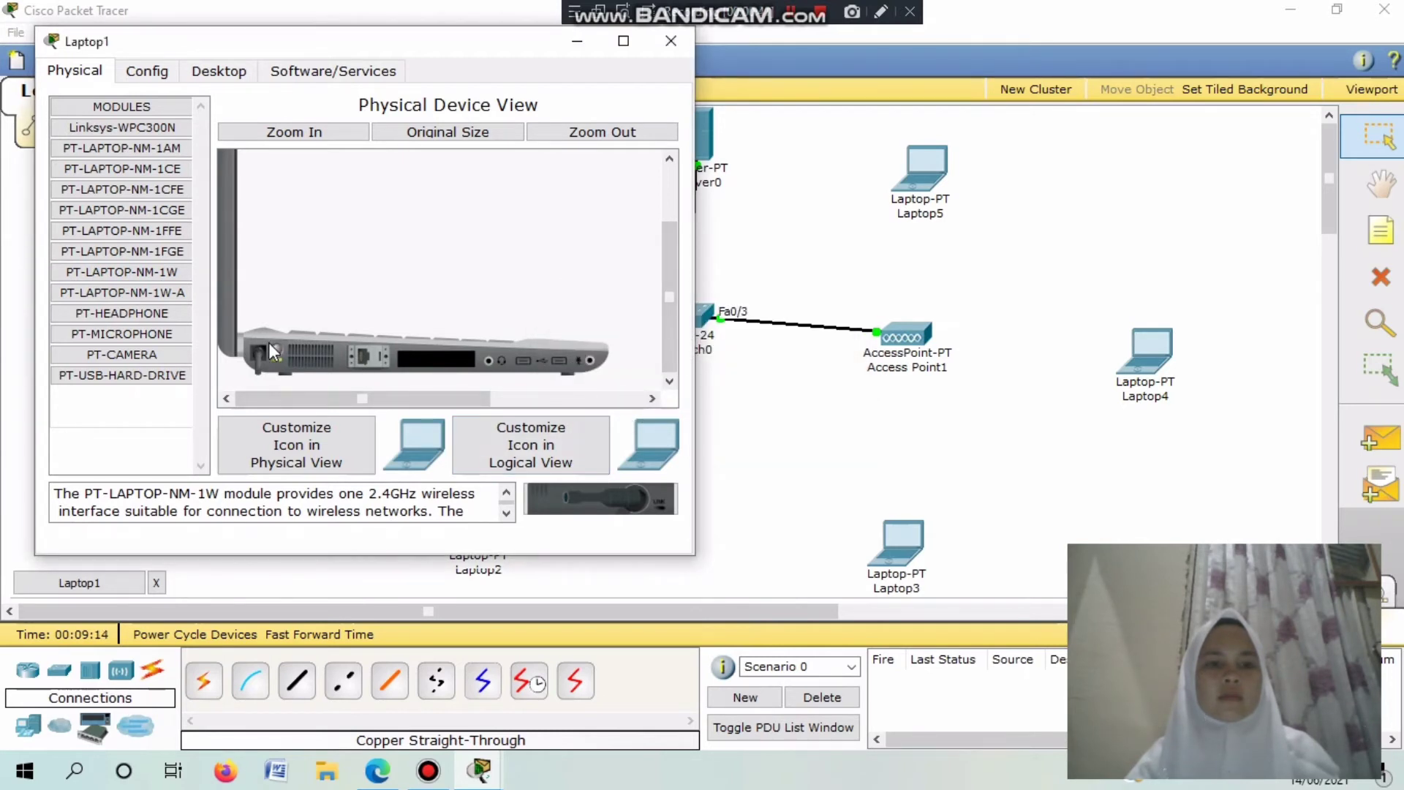
left_click_drag(122, 272, 432, 358)
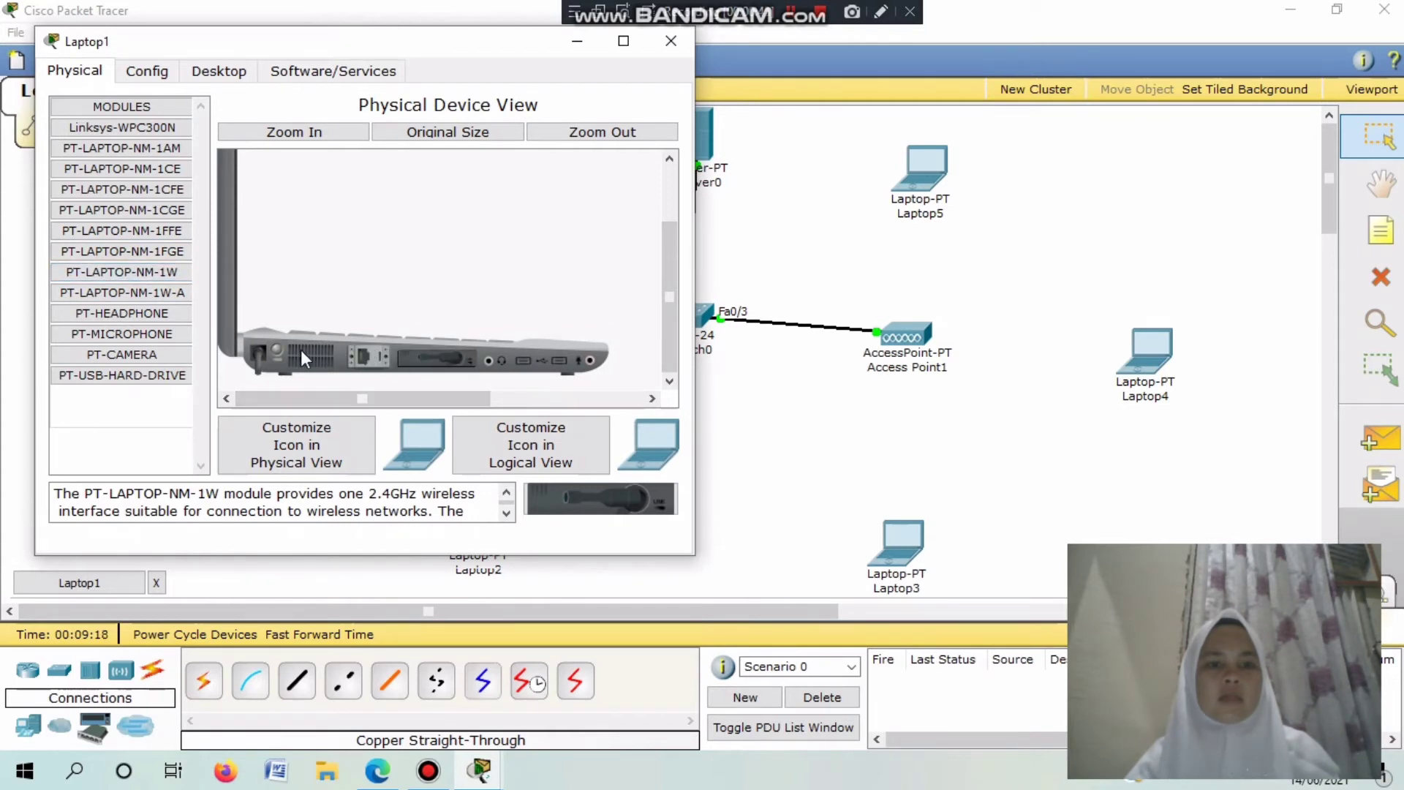
Set Laptop1's wireless authentication to WEP with the 10-digit key.
left_click(126, 76)
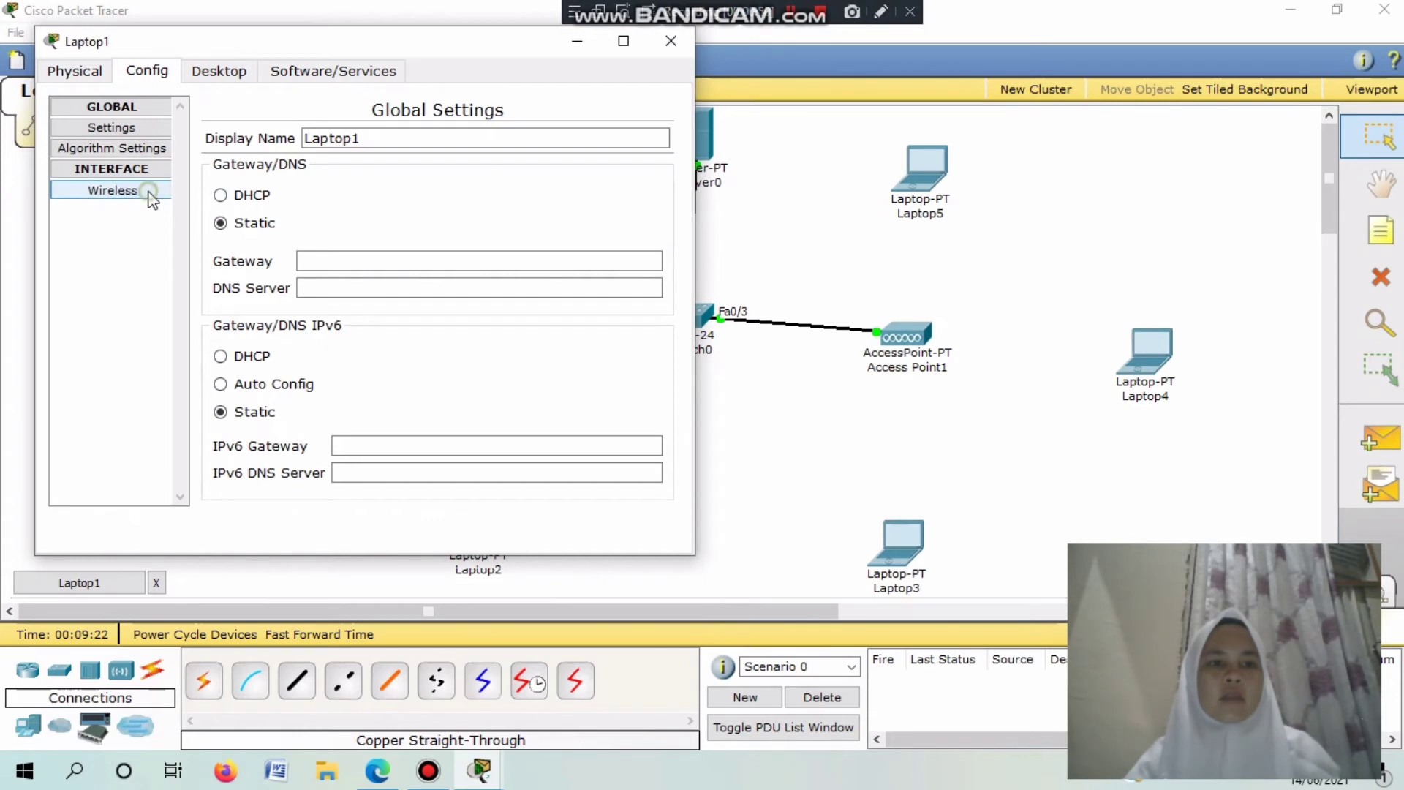
left_click(143, 189)
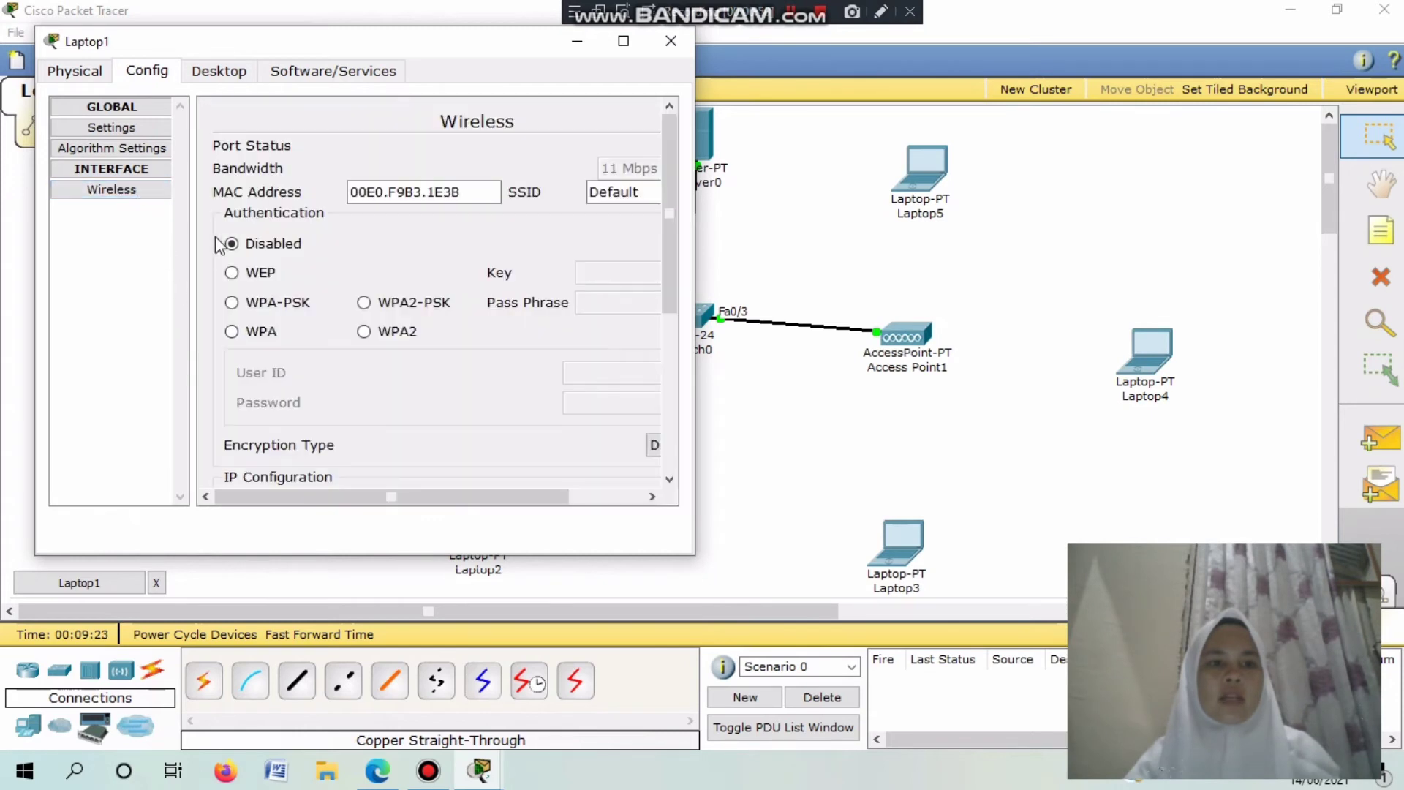
left_click(247, 274)
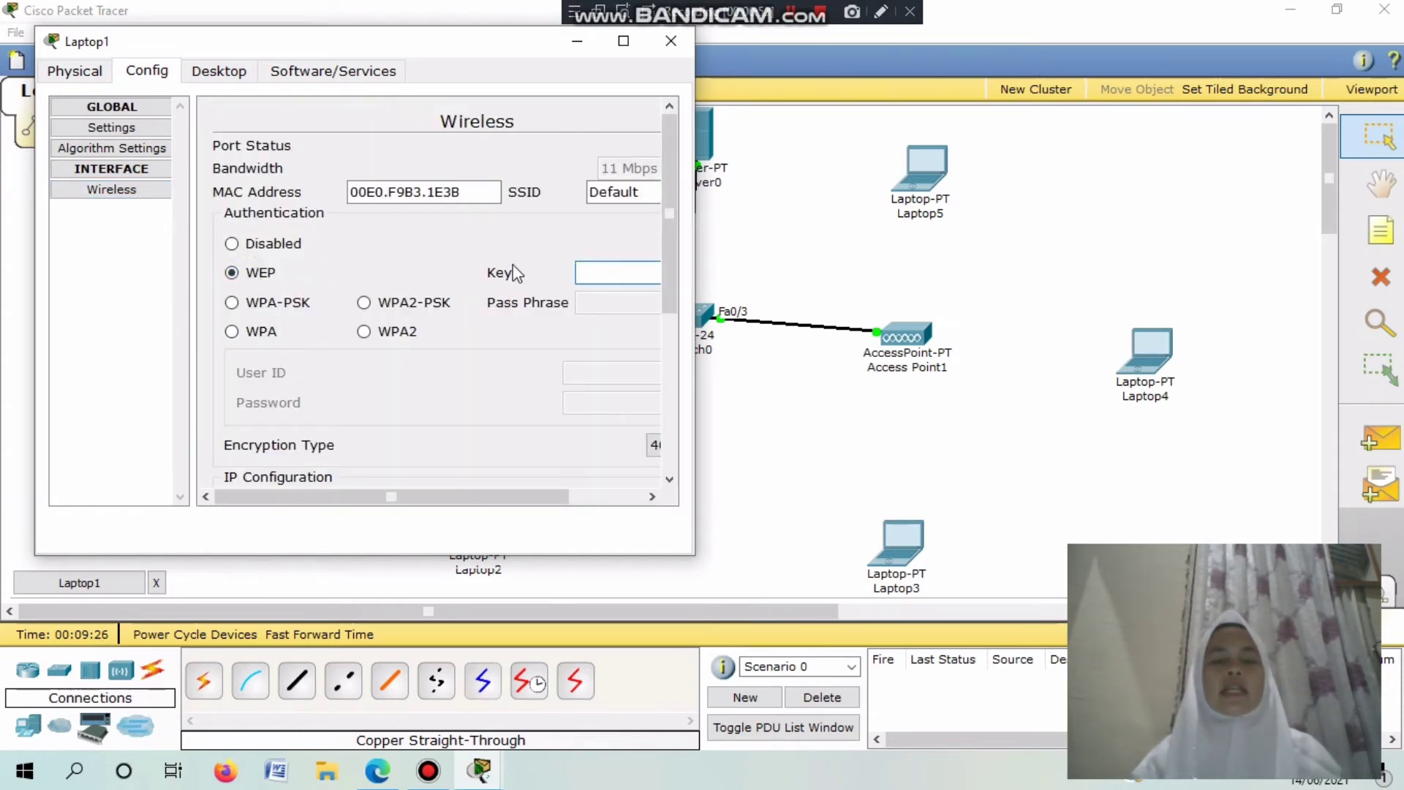
type("2345623456")
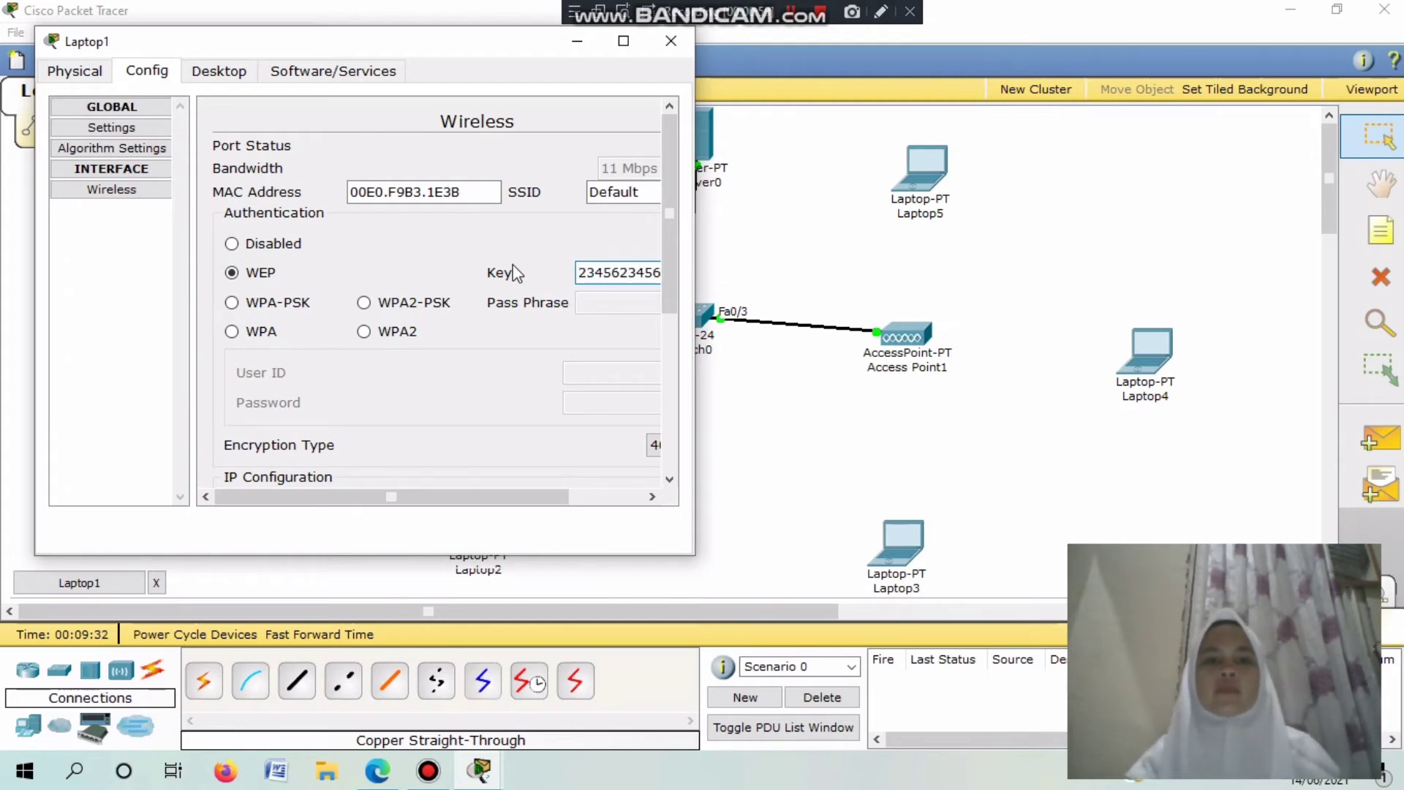
Switch Laptop1's IP configuration to DHCP and close its window.
left_click(244, 71)
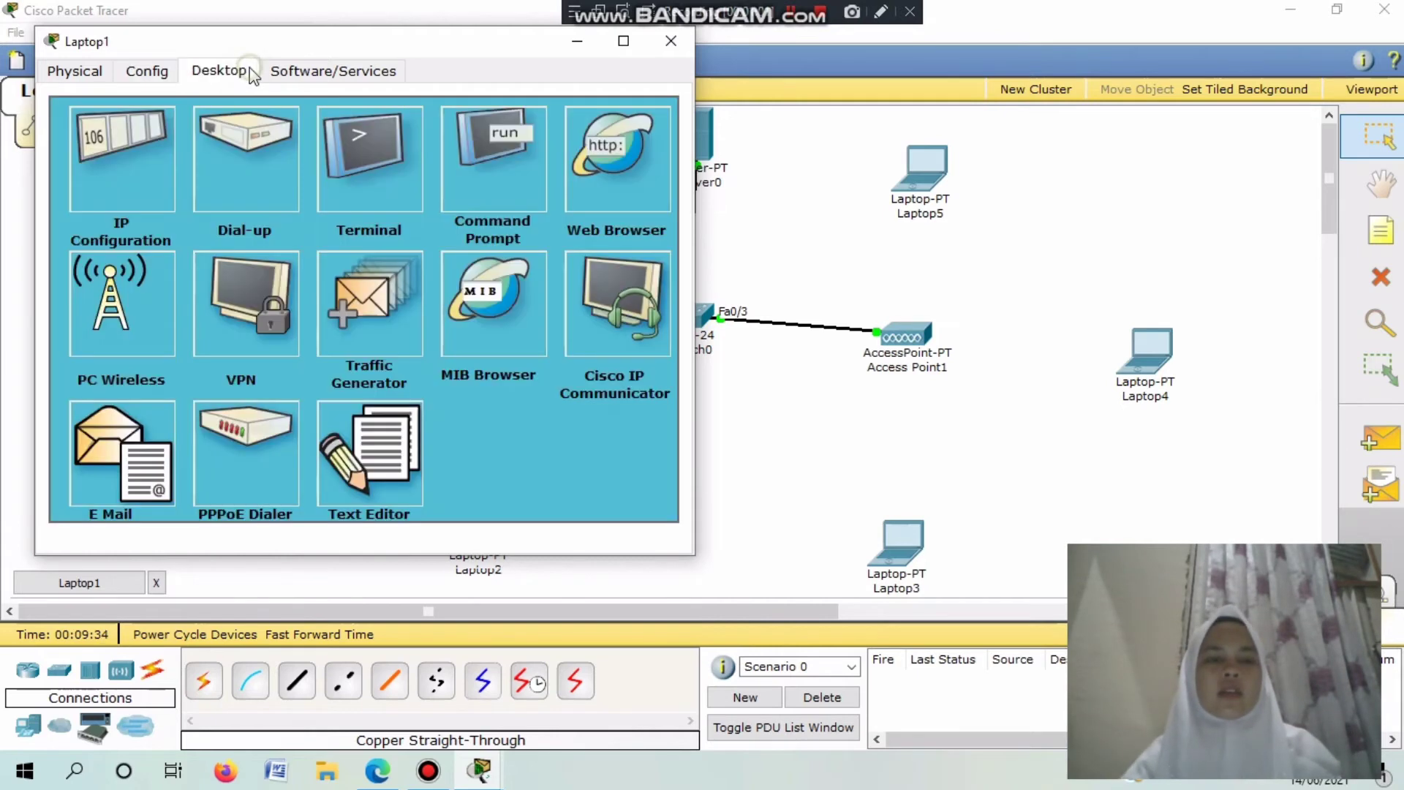
left_click(107, 182)
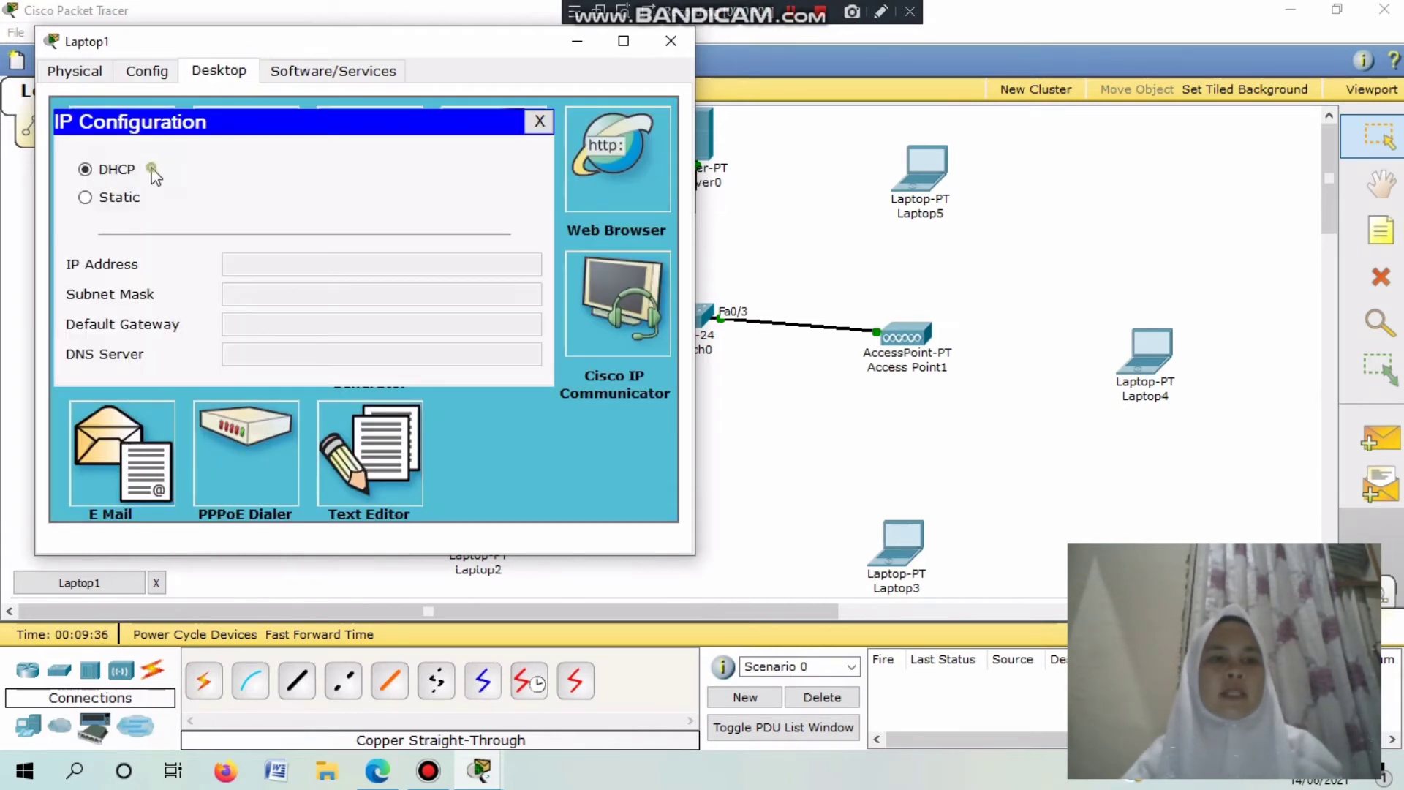
left_click(92, 169)
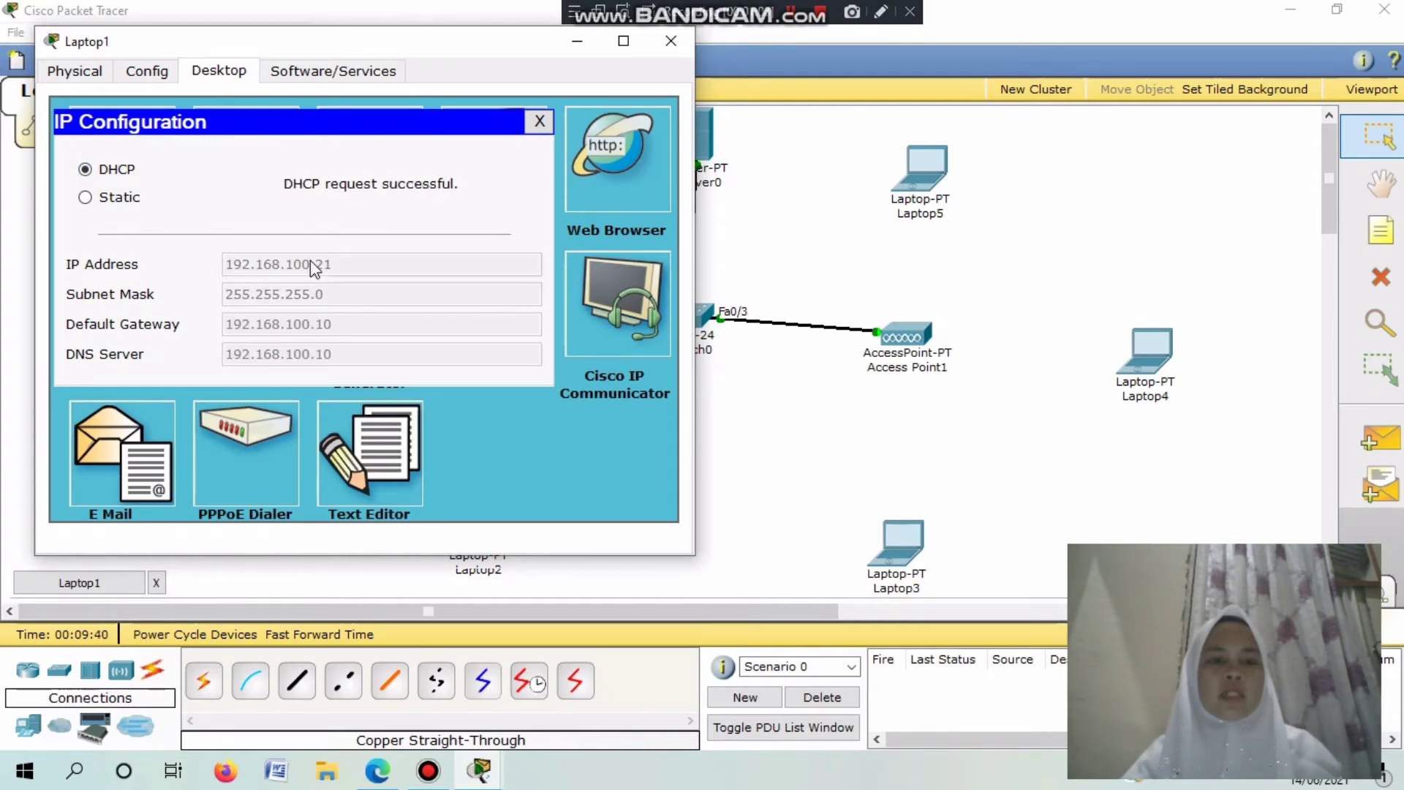
left_click(540, 122)
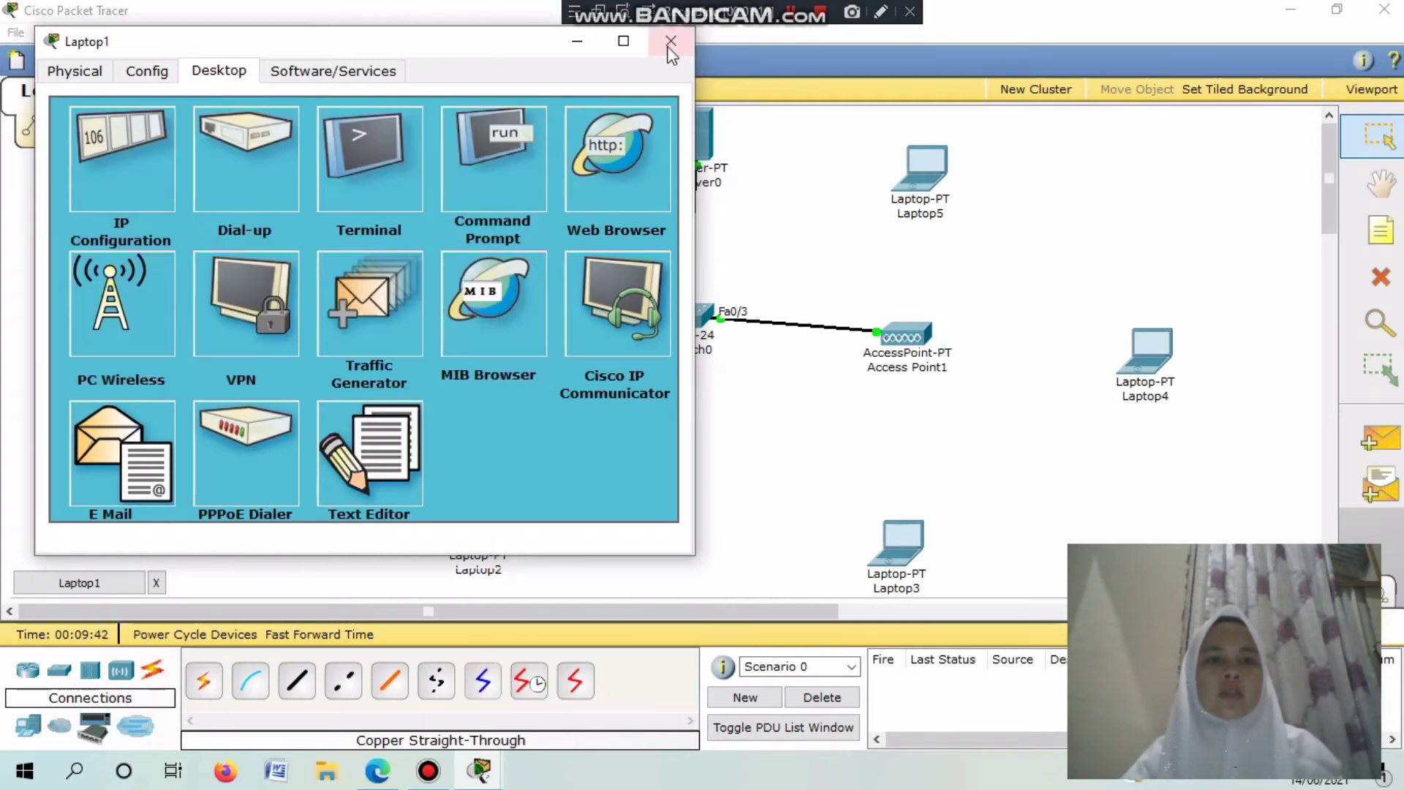
left_click(671, 40)
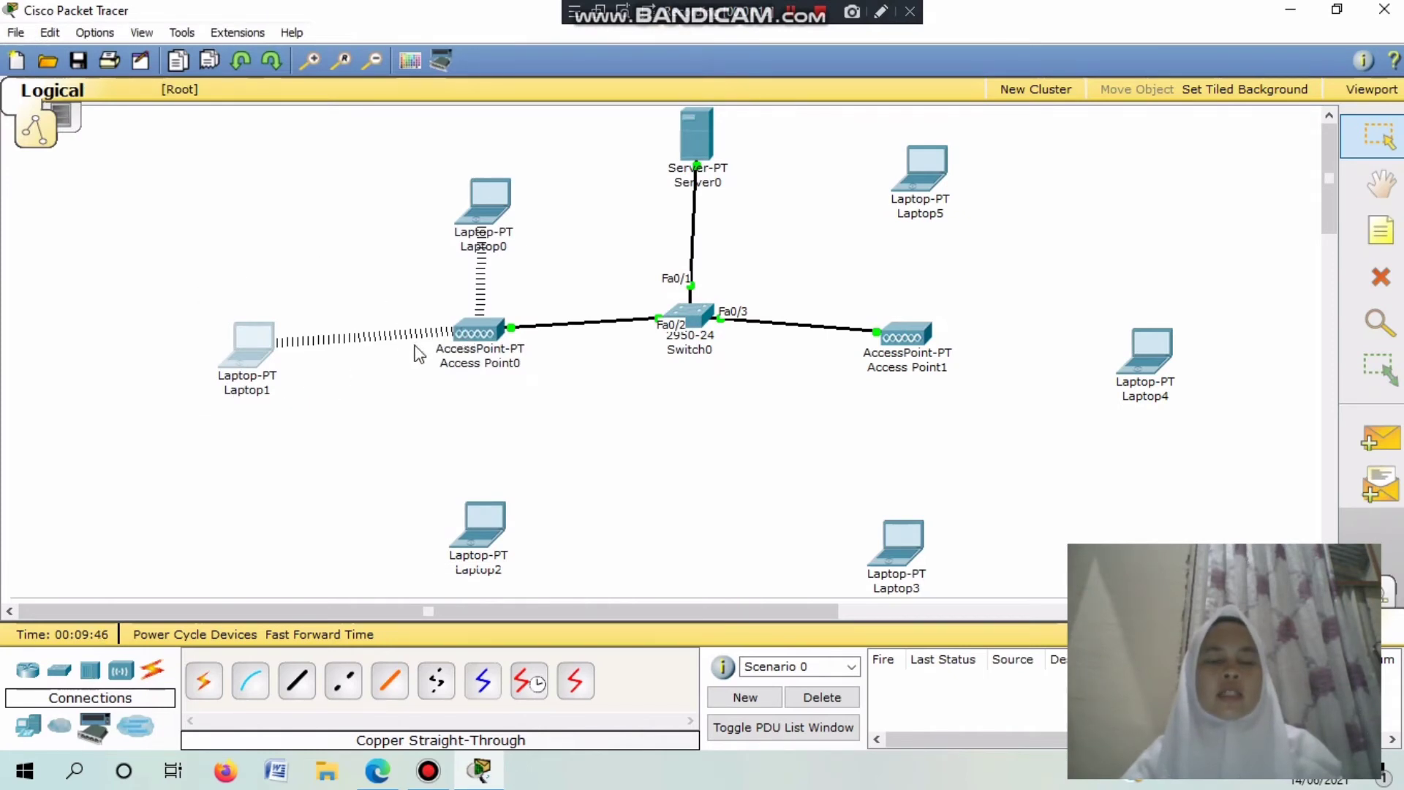
Swap Laptop2's module for PT-LAPTOP-NM-1W and power the laptop back on.
left_click(493, 541)
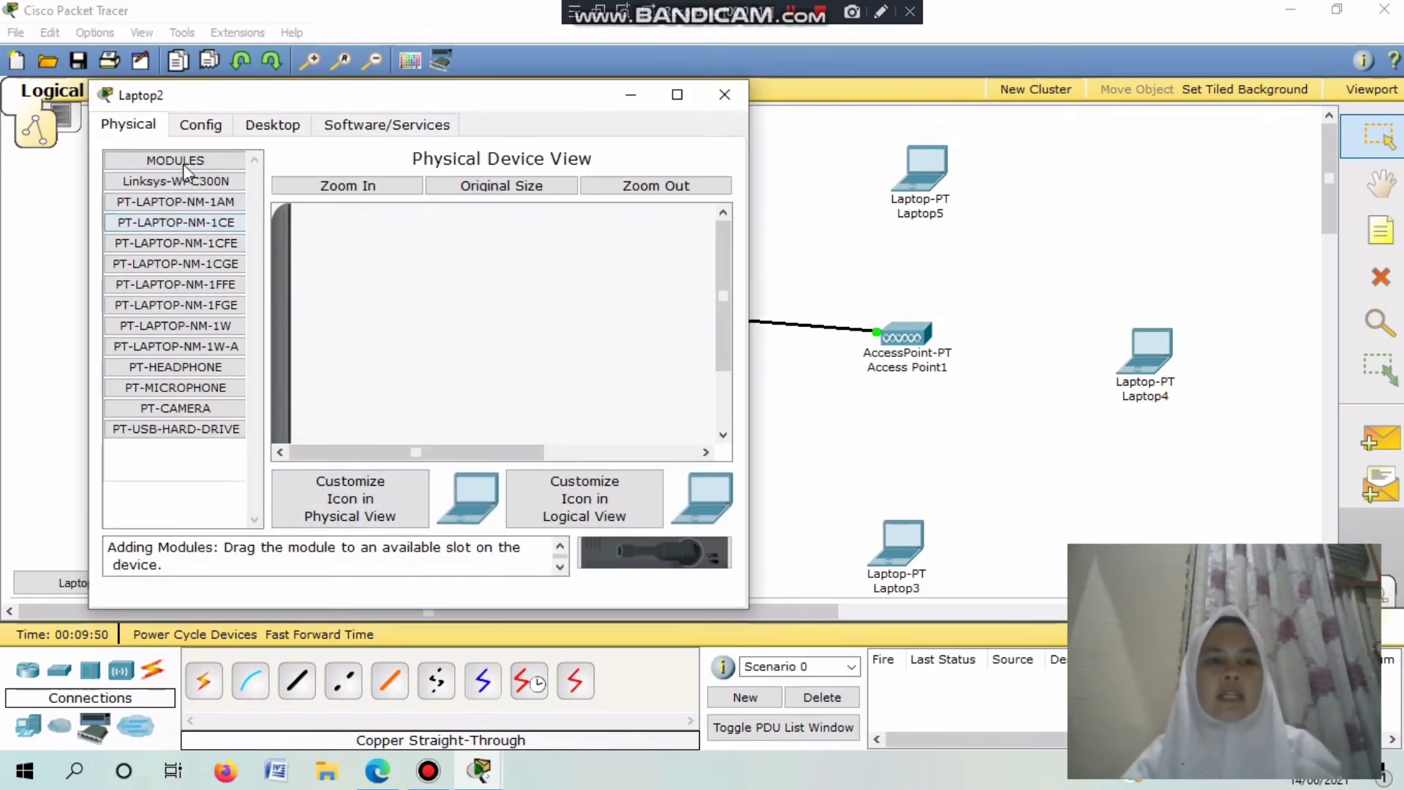
left_click_drag(722, 293, 722, 350)
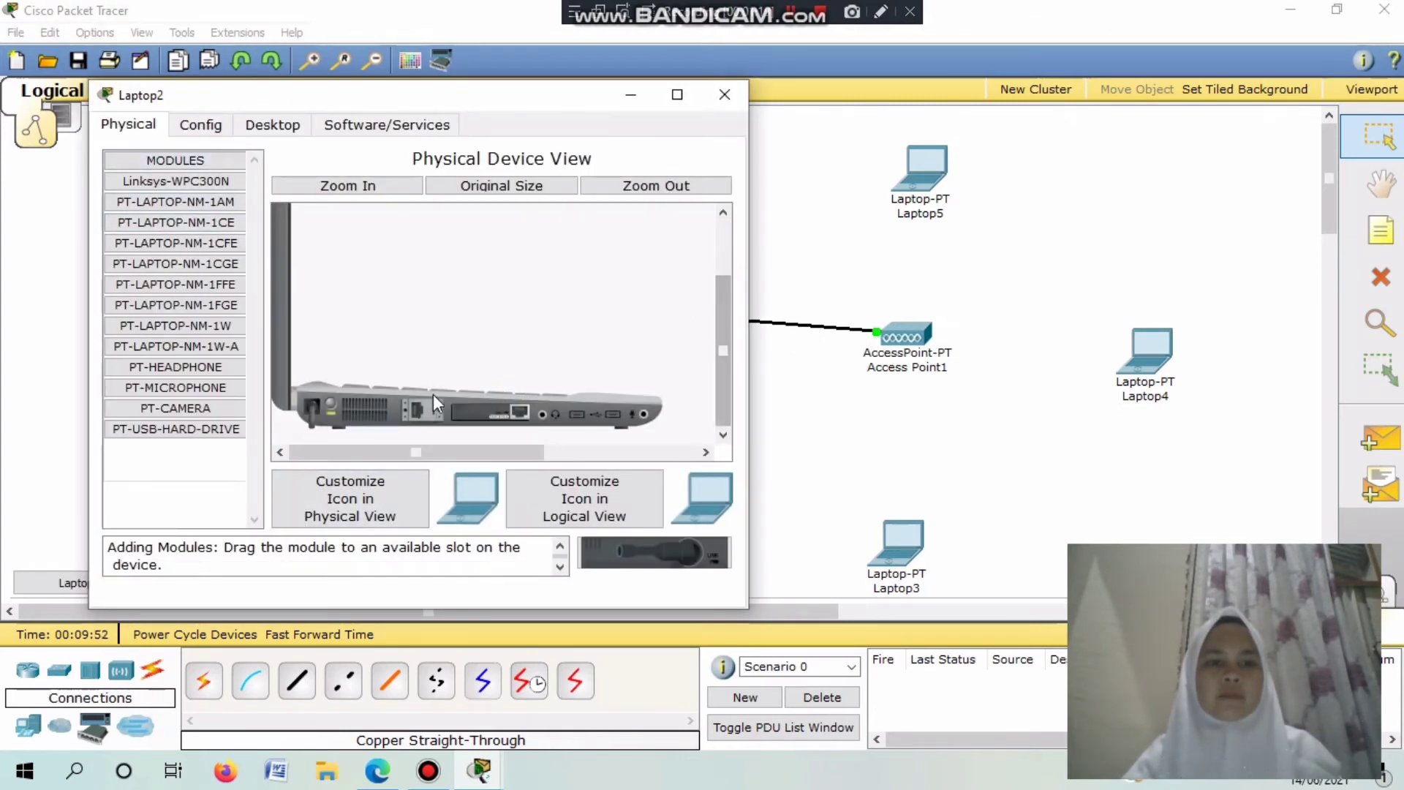
left_click_drag(472, 405, 175, 482)
left_click_drag(236, 337, 585, 476)
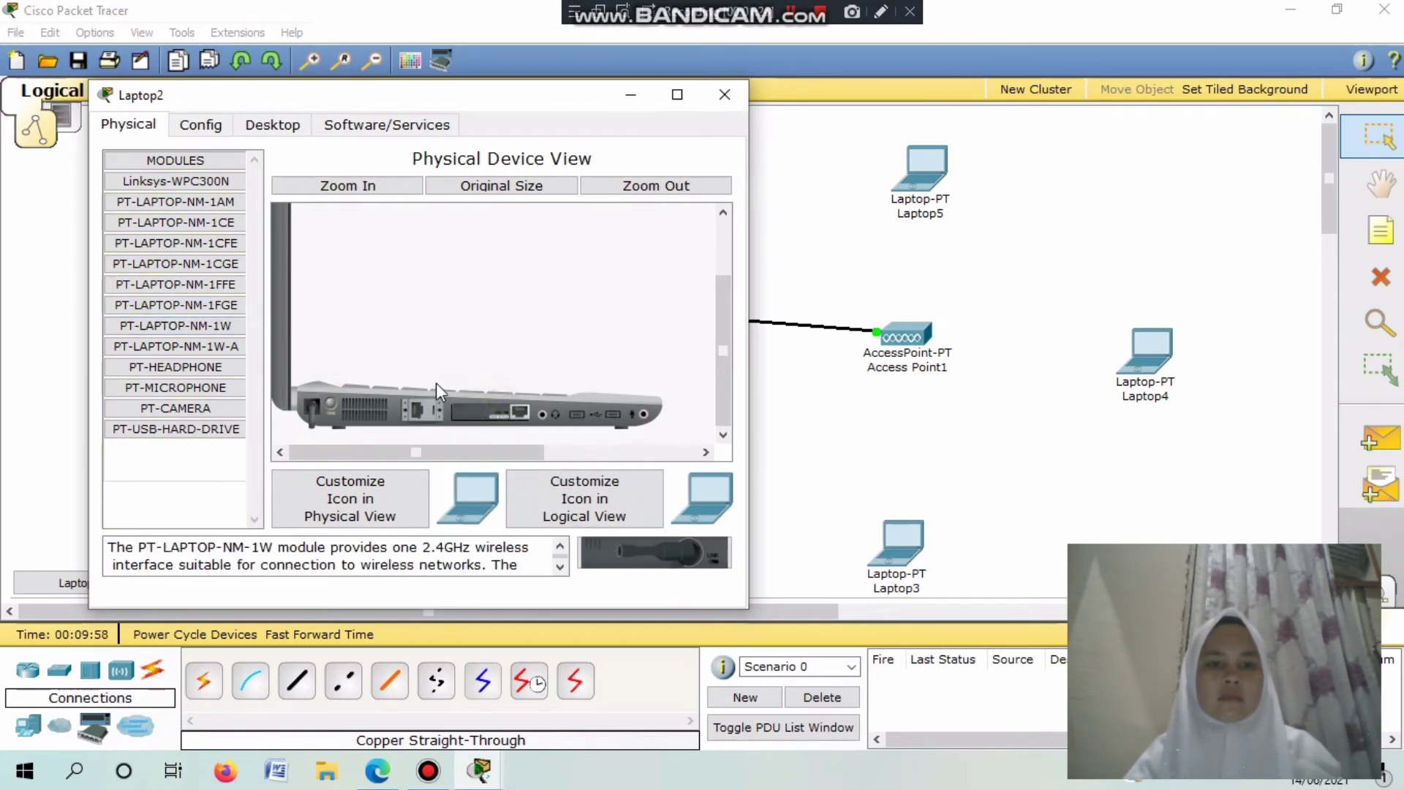
left_click_drag(462, 420, 487, 439)
left_click_drag(651, 569, 651, 569)
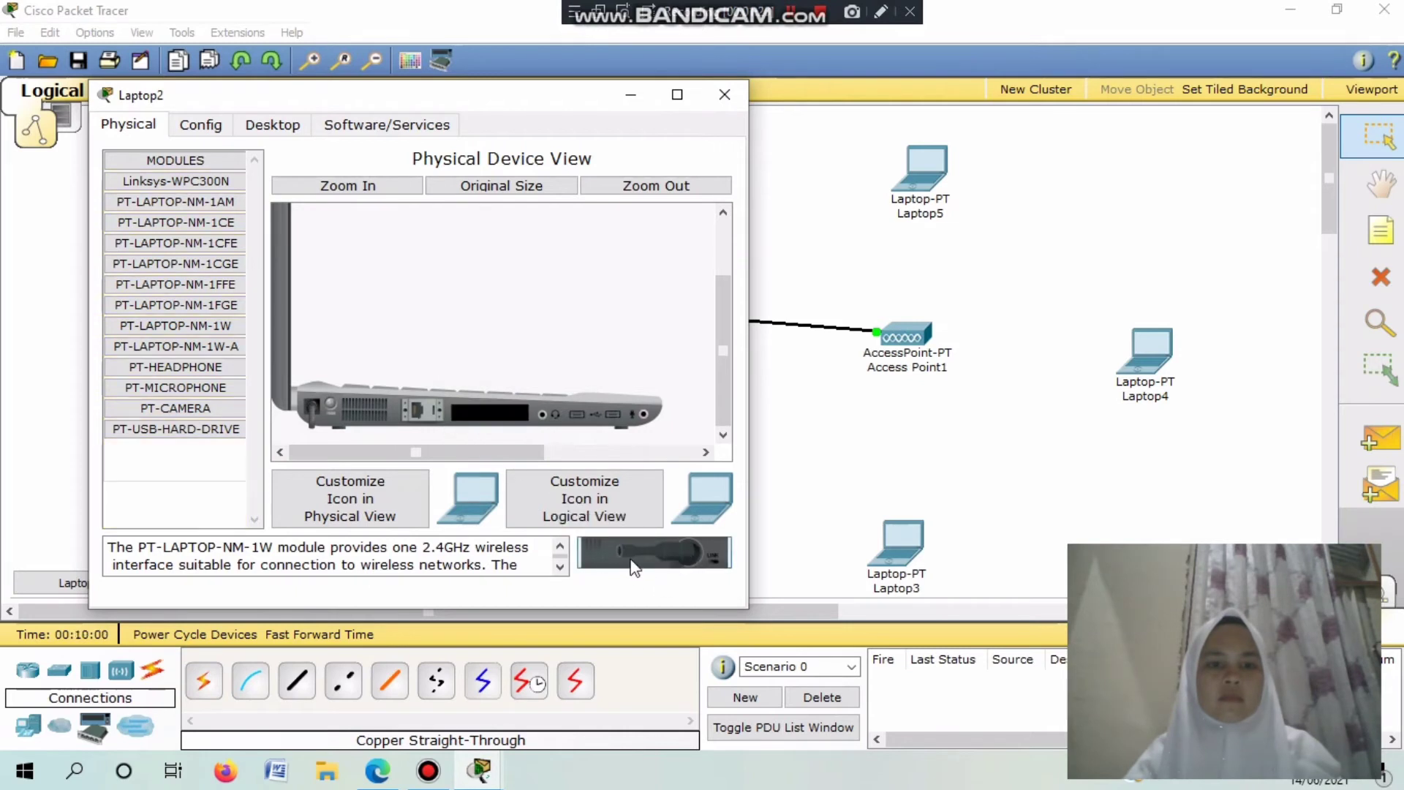
left_click(181, 331)
left_click_drag(181, 331, 382, 412)
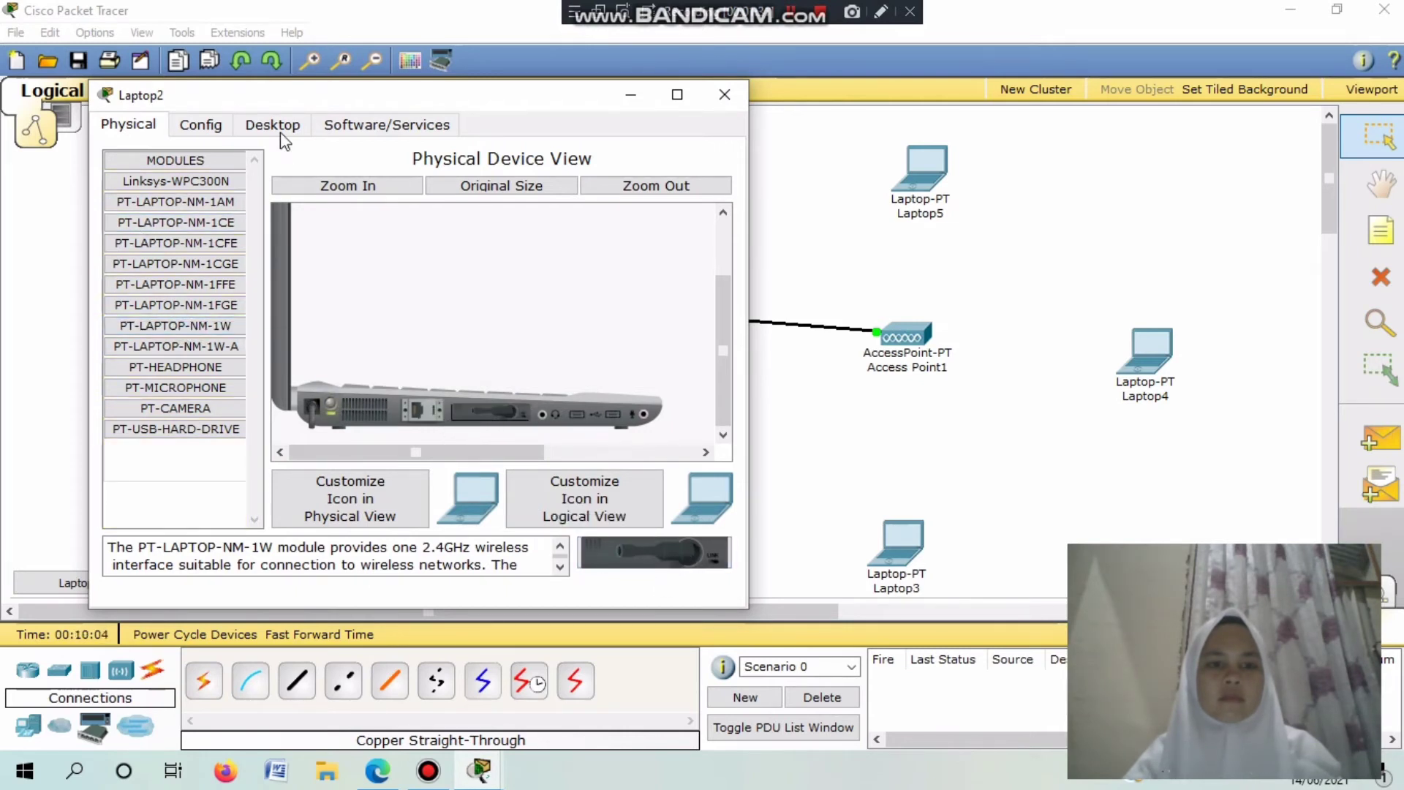
left_click(331, 401)
Set Laptop2's wireless authentication to WEP and enter the key.
left_click(212, 129)
left_click(188, 243)
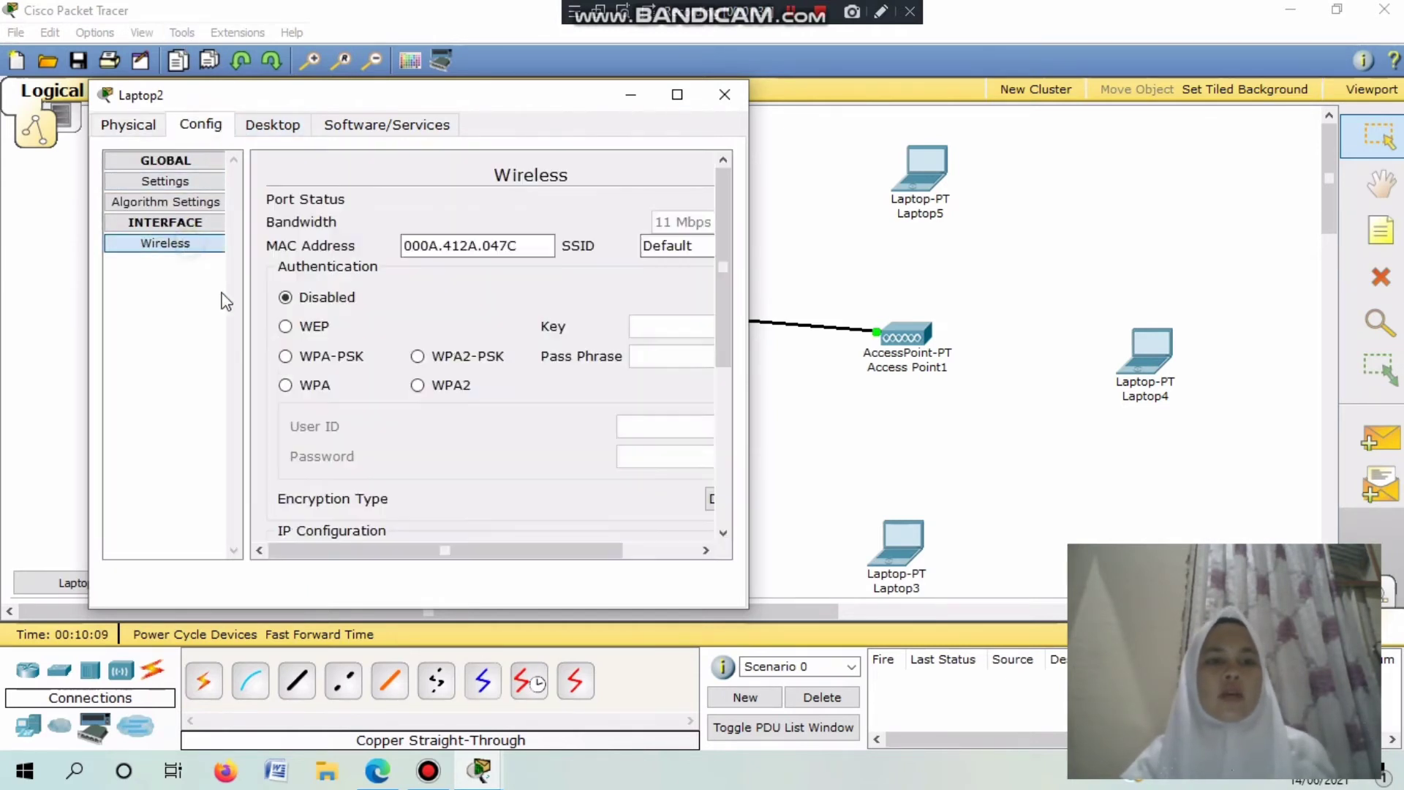
left_click(320, 329)
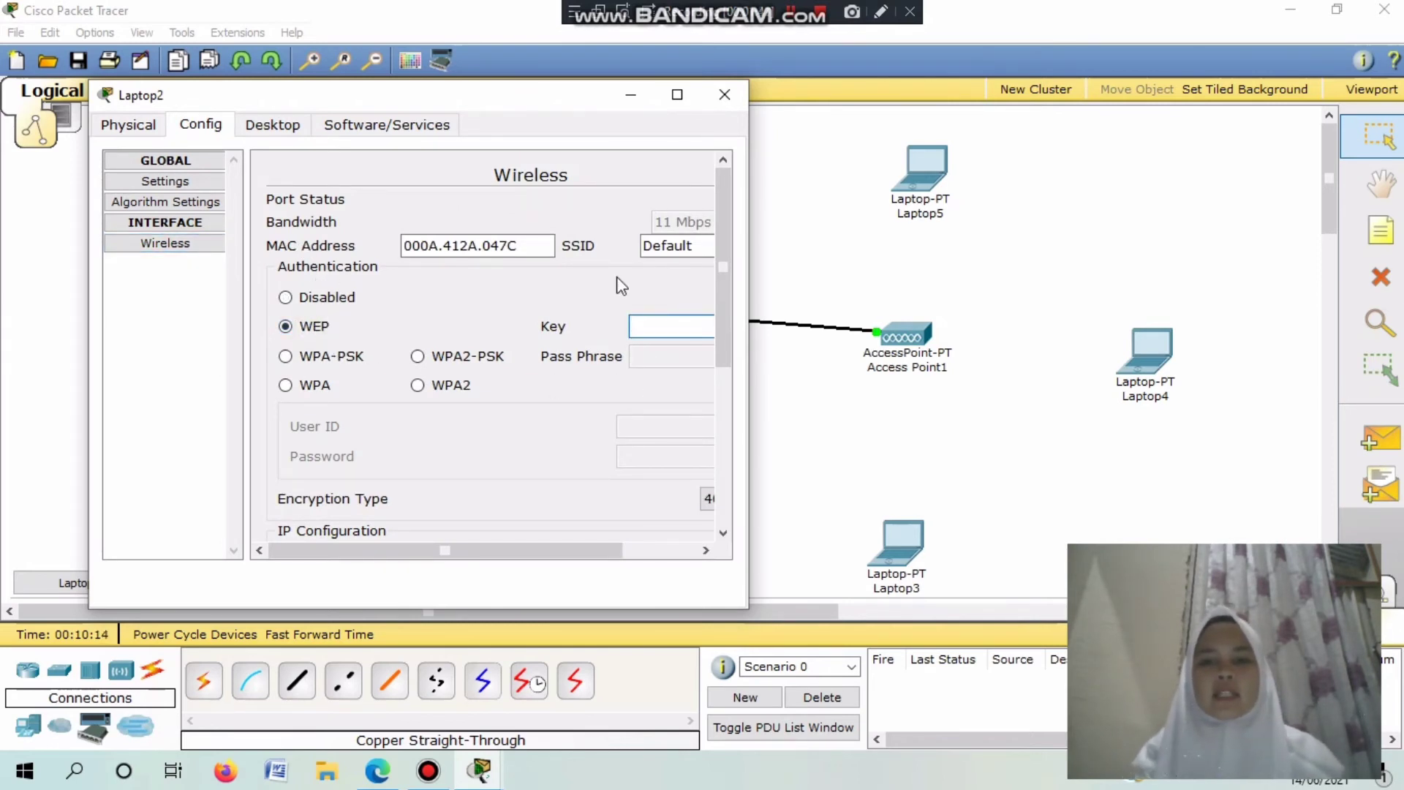
type("2345623456")
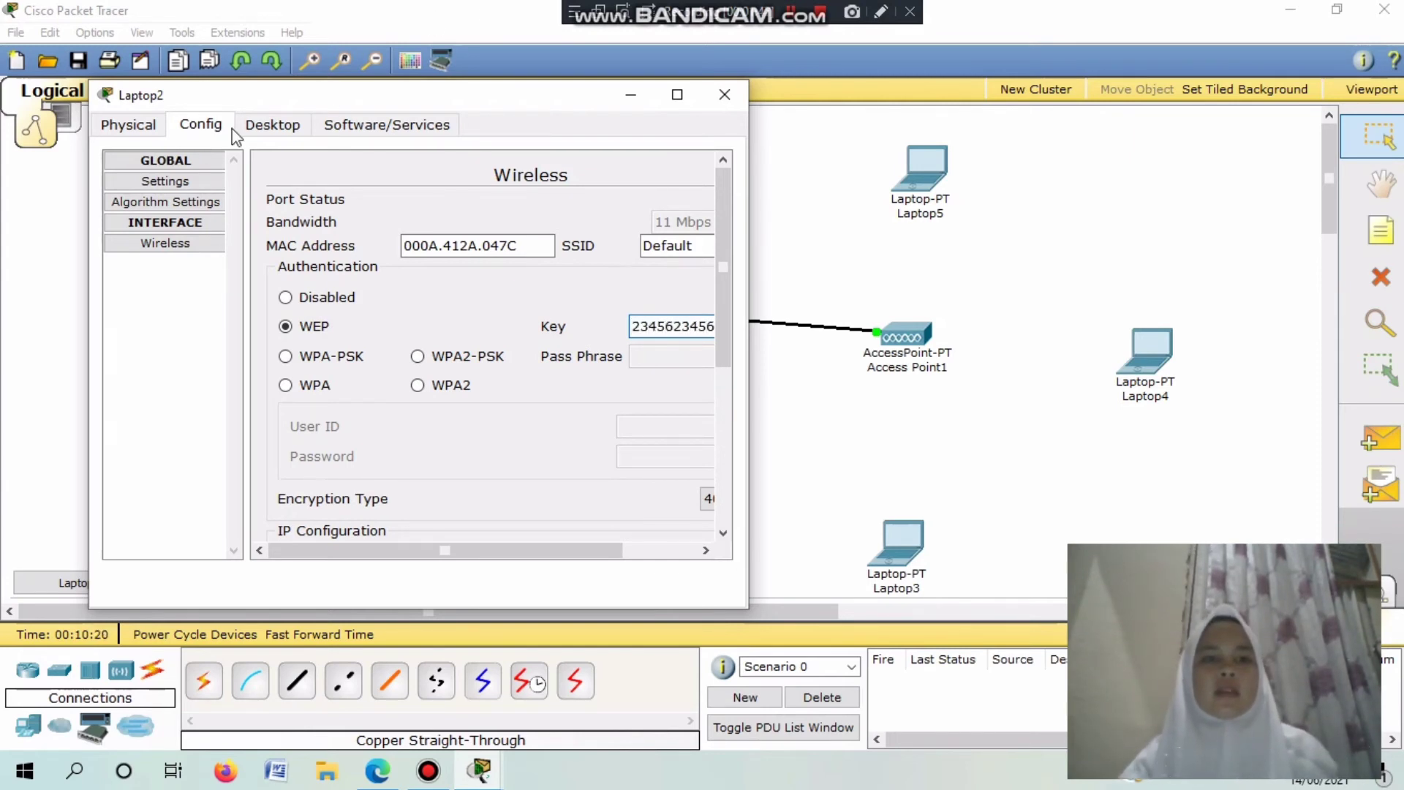
Use DHCP in Laptop2's IP configuration to get 192.168.100.22, then close the window.
left_click(263, 126)
left_click(173, 224)
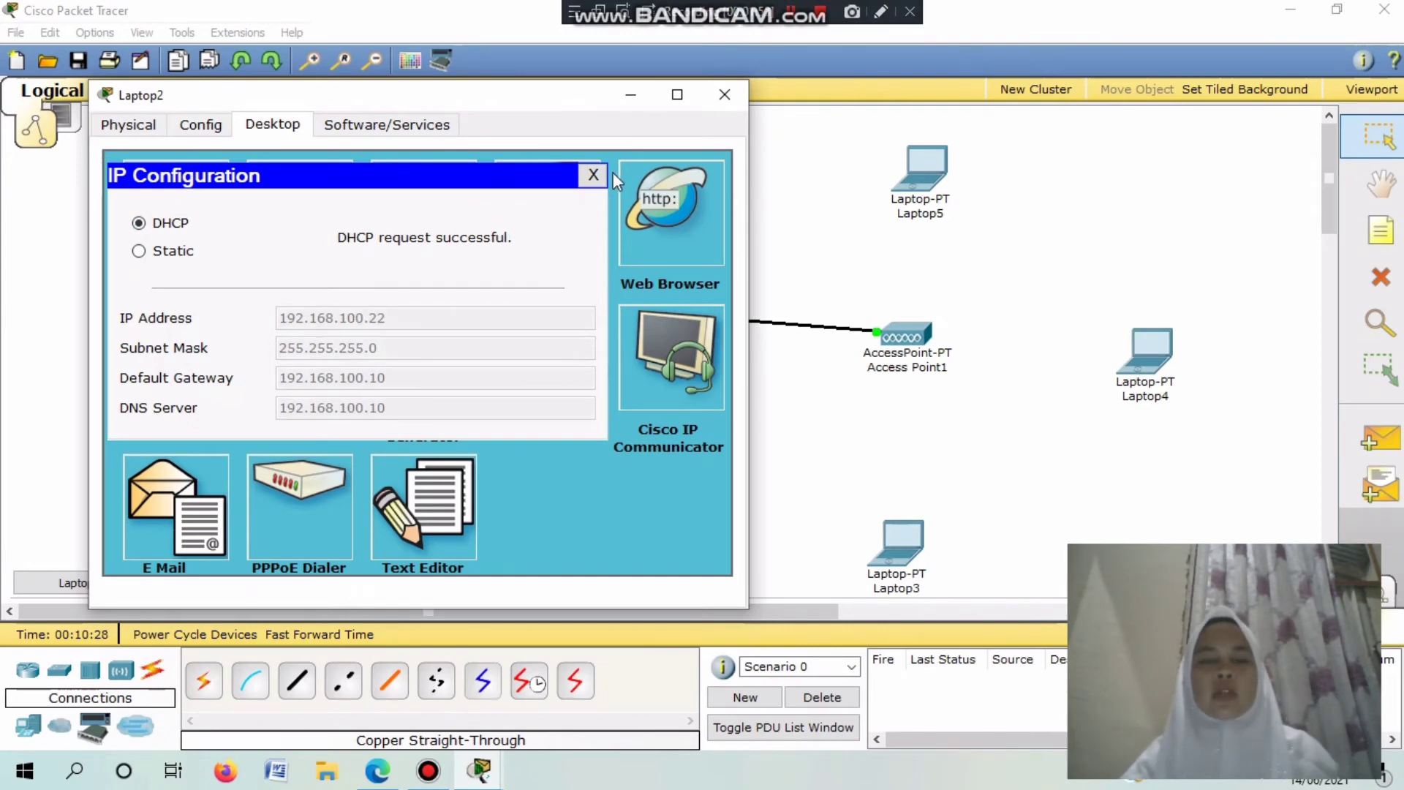
left_click(589, 180)
left_click(725, 94)
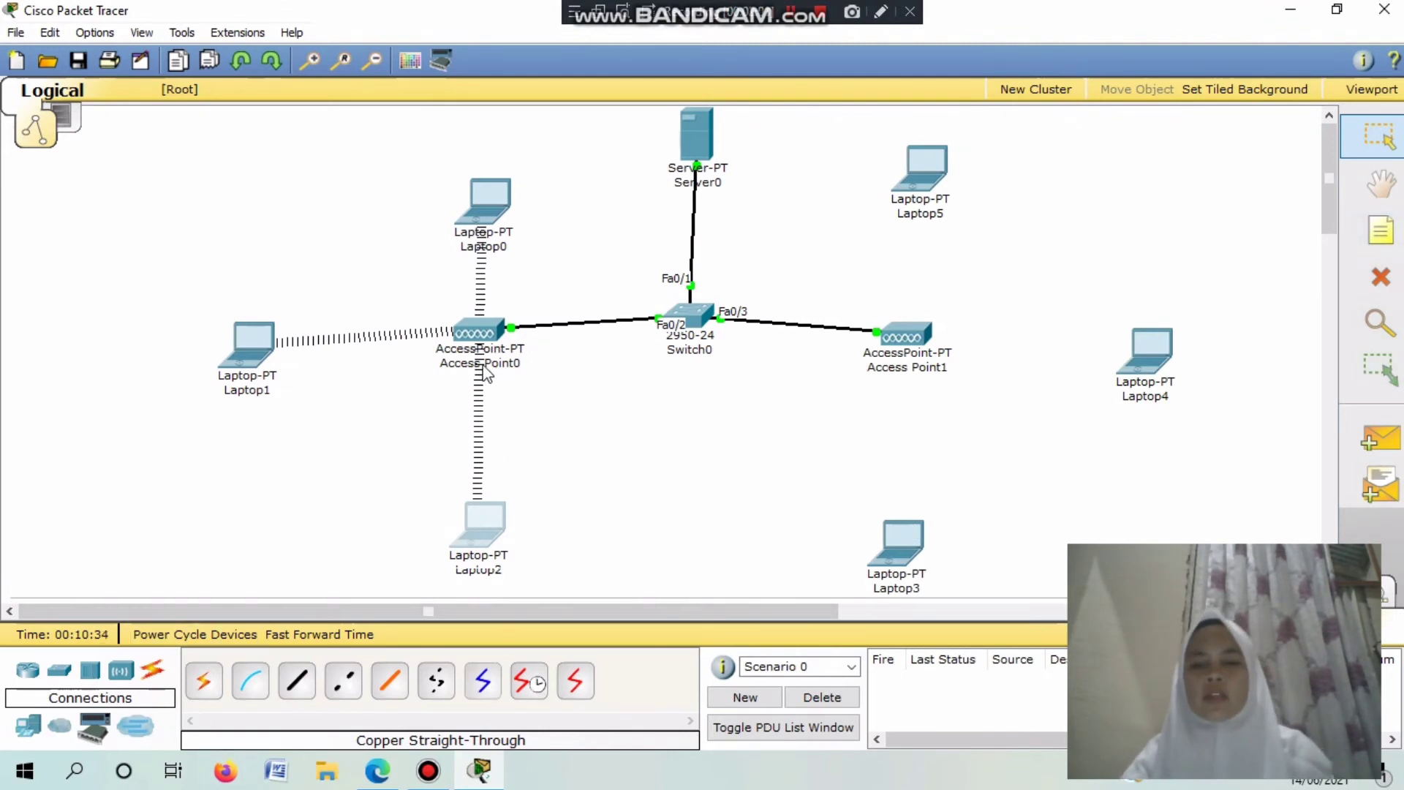
Replace Laptop3's module with PT-LAPTOP-NM-1W and power the laptop back on.
left_click(911, 572)
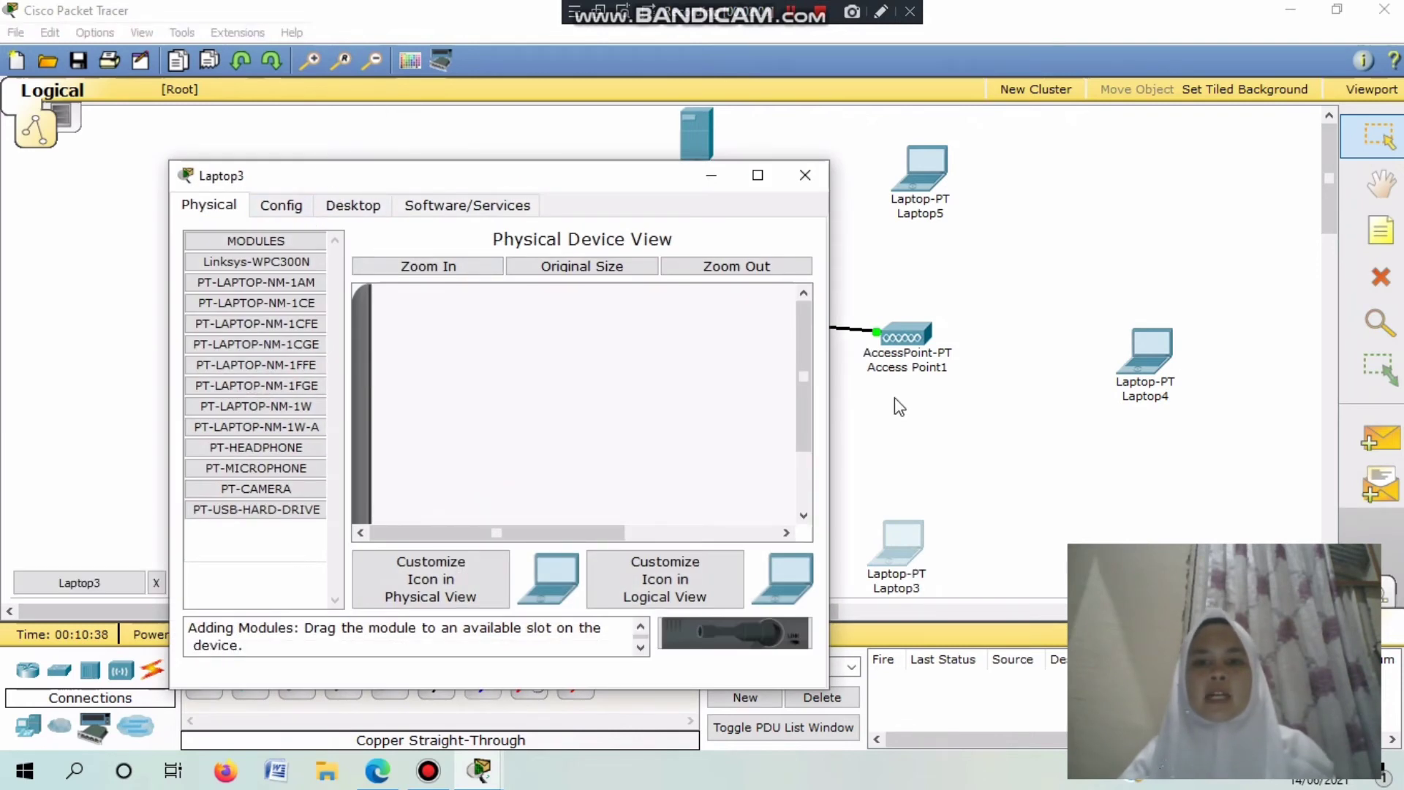
left_click_drag(803, 377, 804, 432)
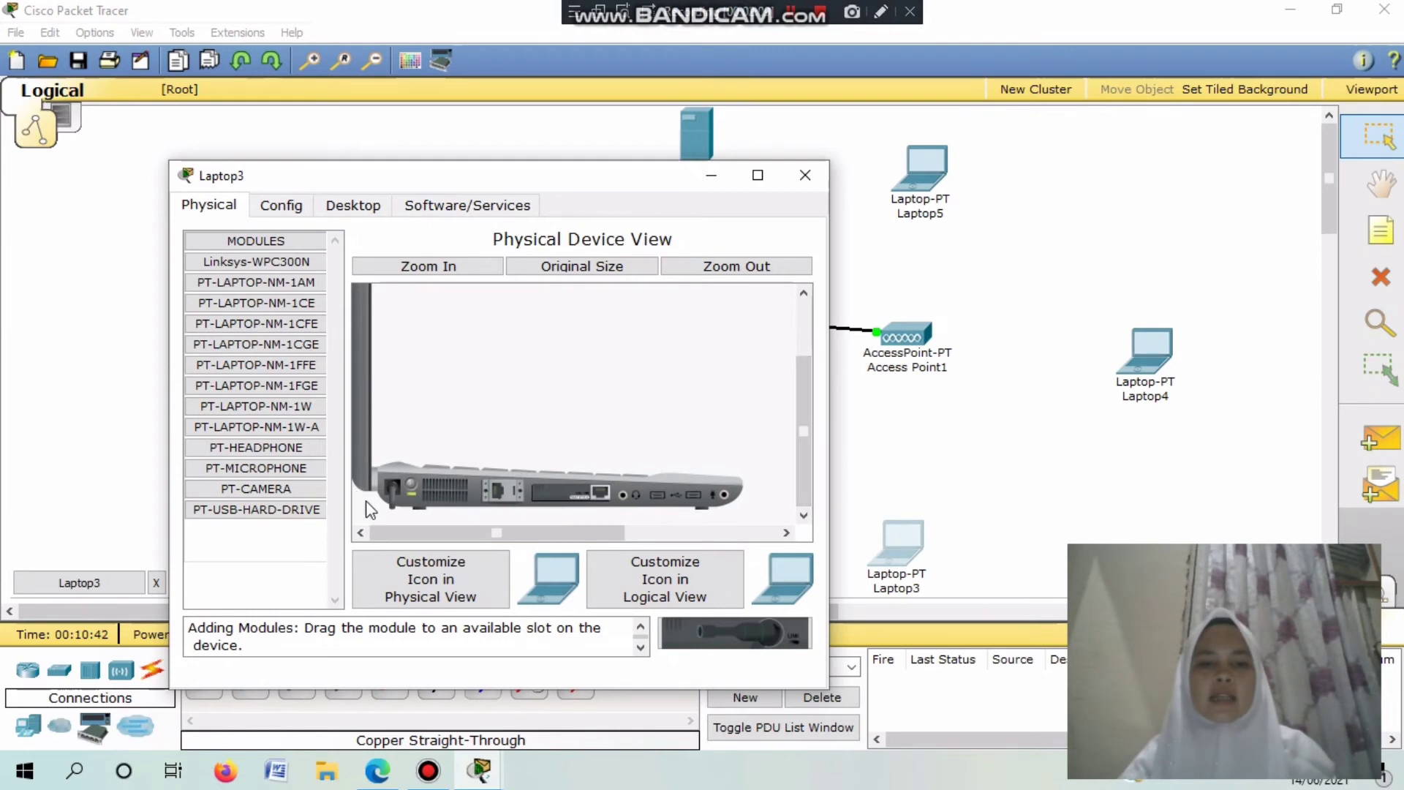
left_click_drag(559, 497, 749, 643)
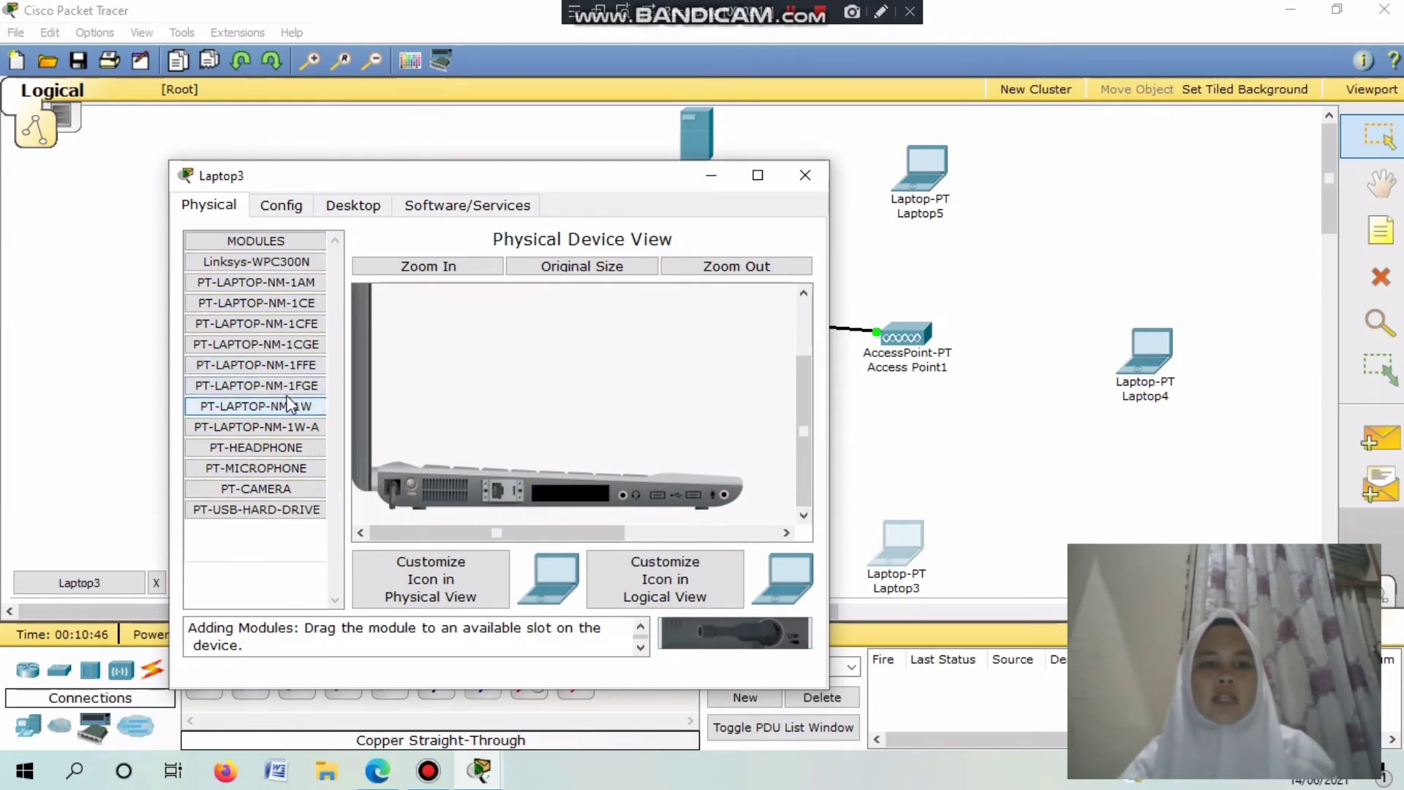
left_click_drag(285, 400, 514, 505)
left_click_drag(263, 406, 574, 490)
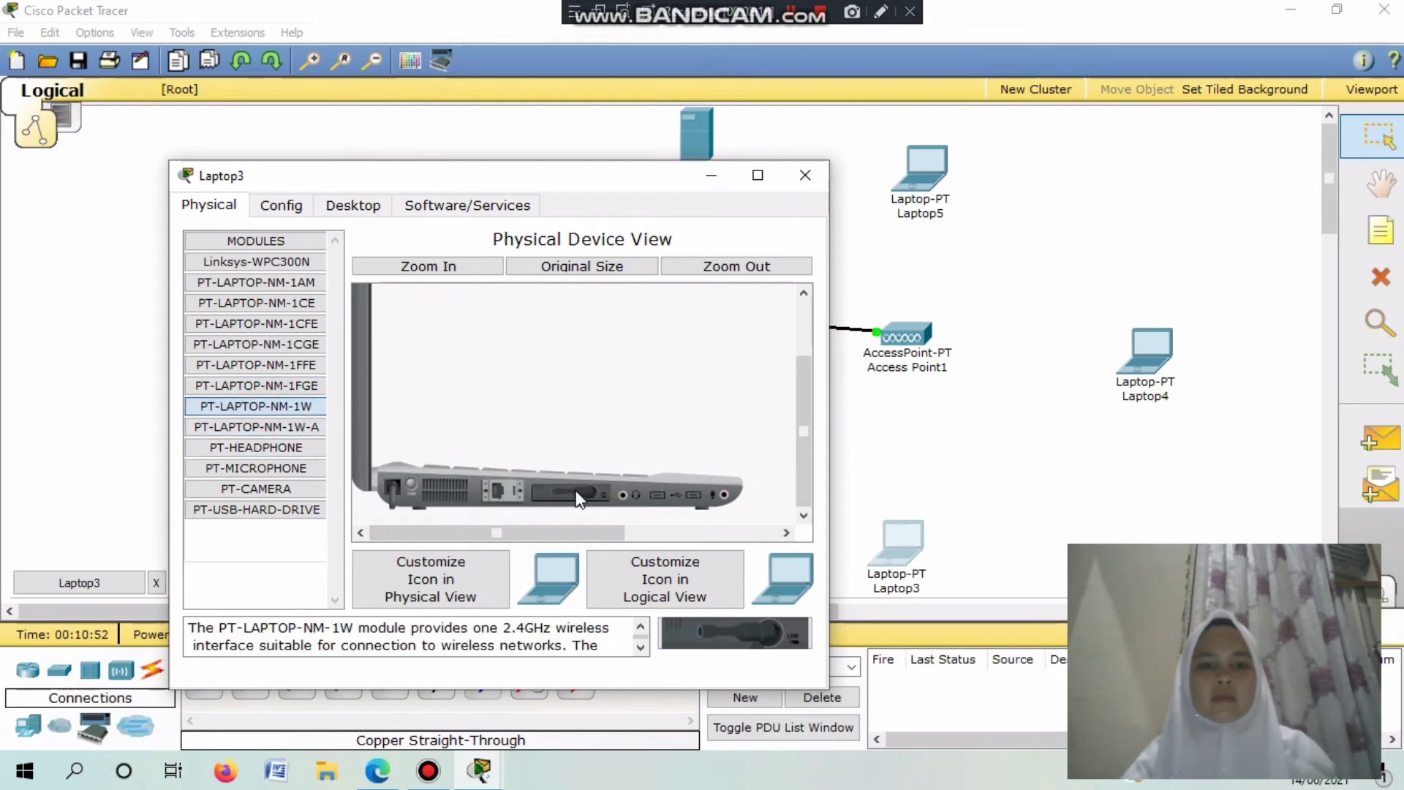
left_click(411, 486)
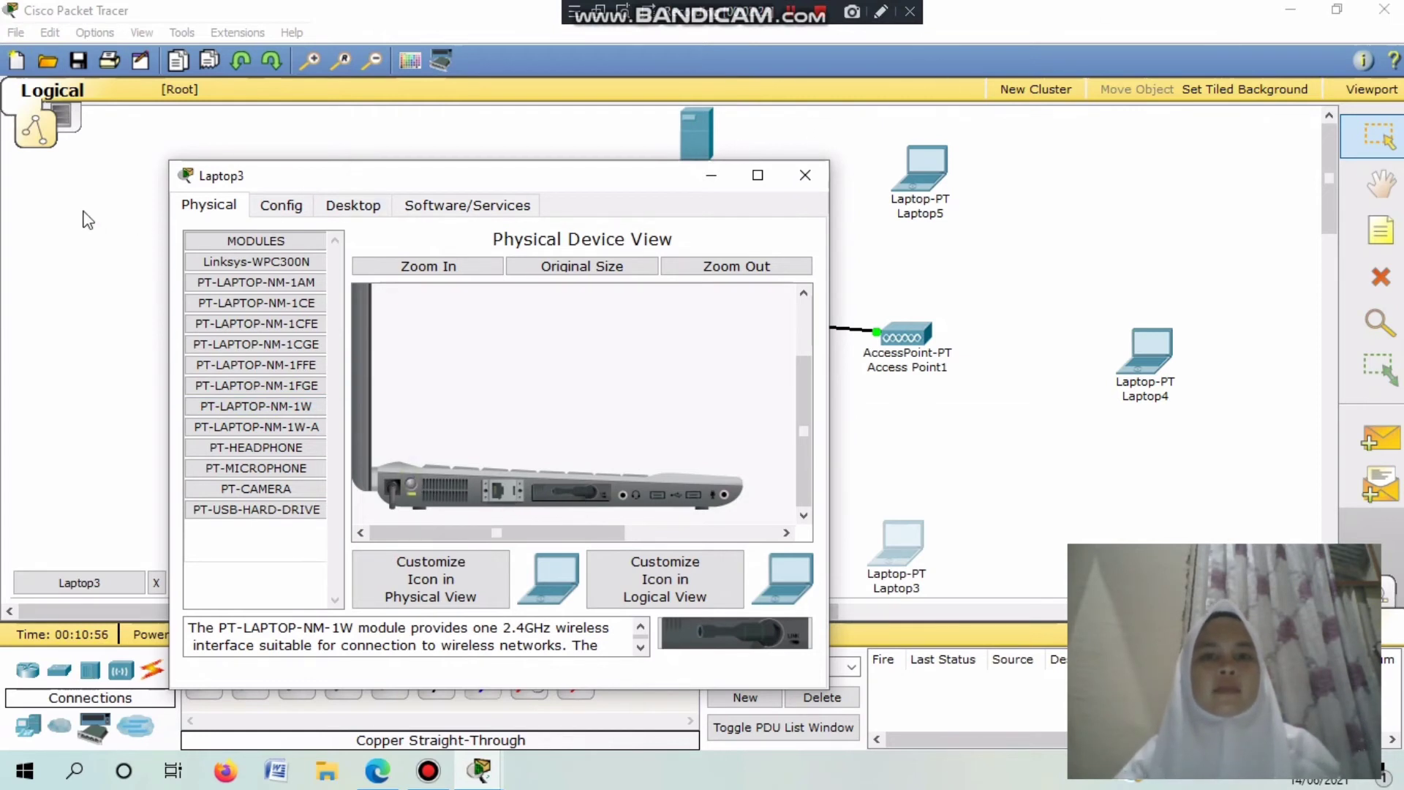
Set Laptop3's wireless authentication to WEP with the 10-digit key.
left_click(272, 208)
left_click(242, 324)
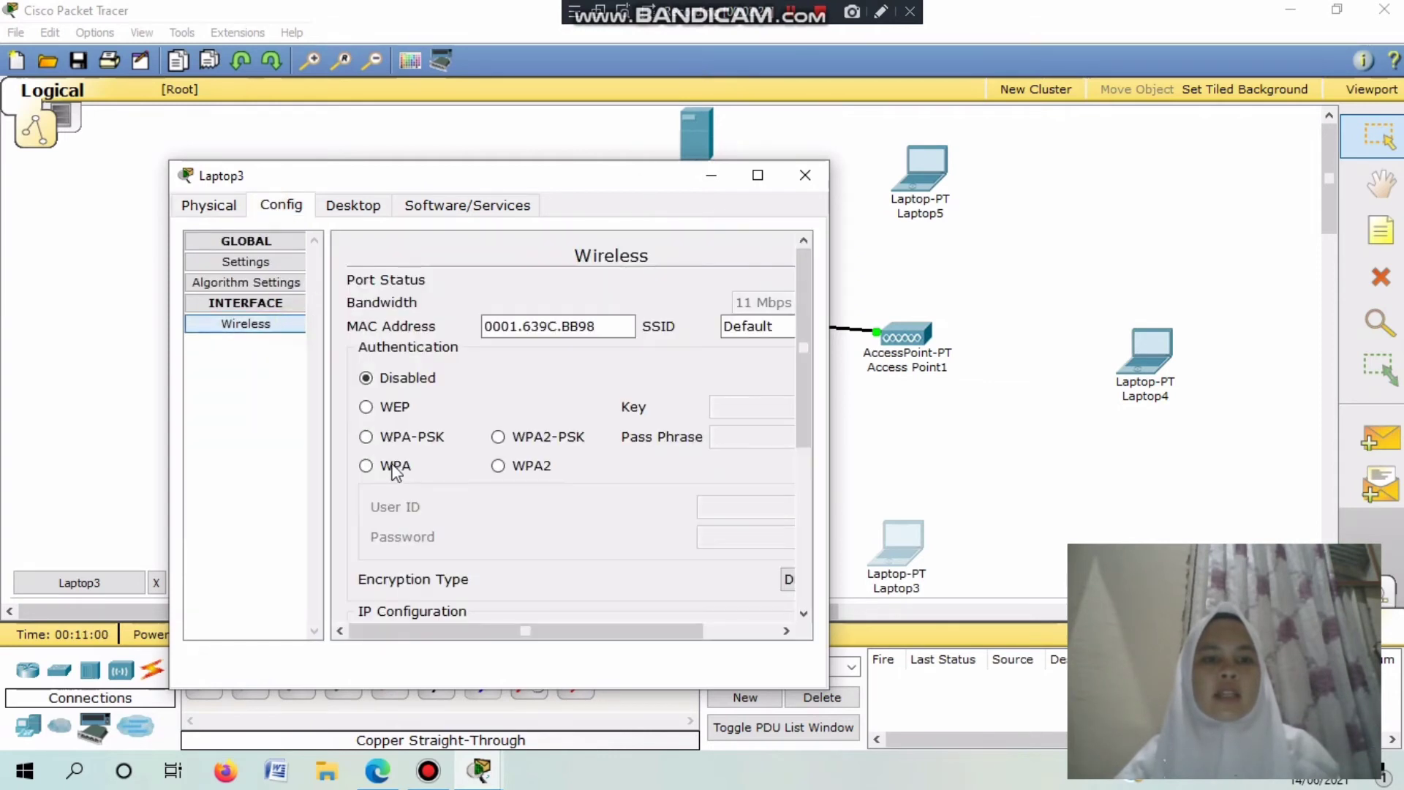
left_click(379, 409)
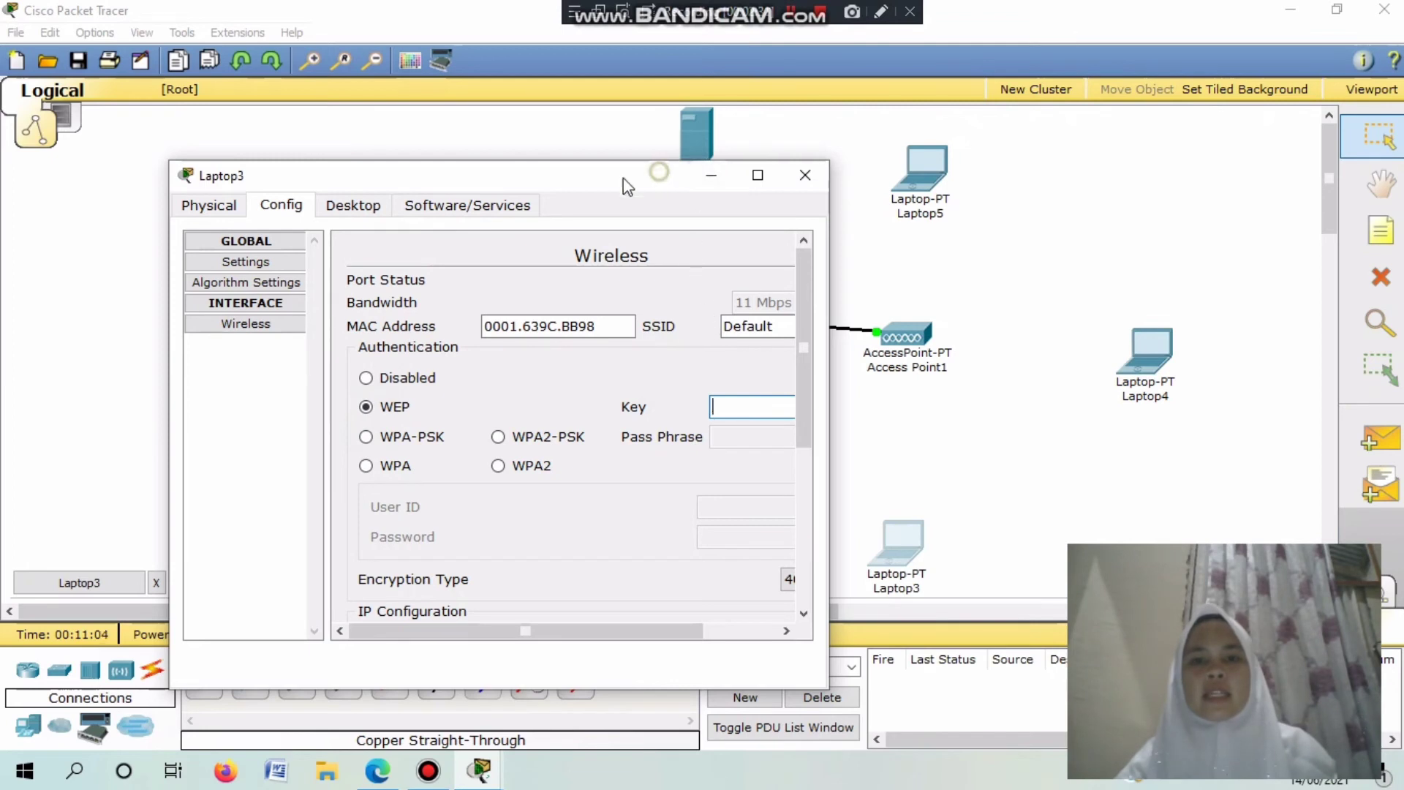
left_click_drag(658, 172, 491, 140)
type("345")
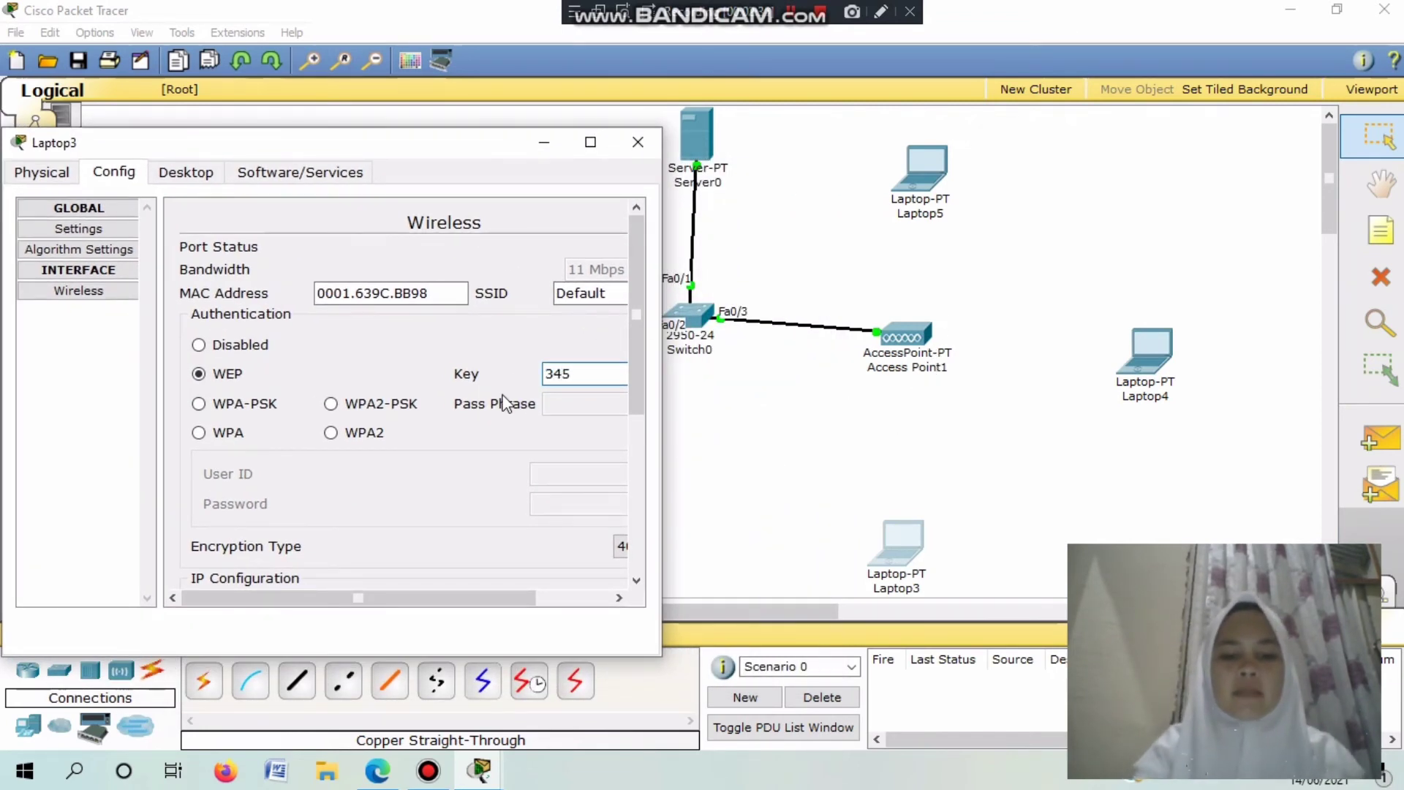
type("6734567")
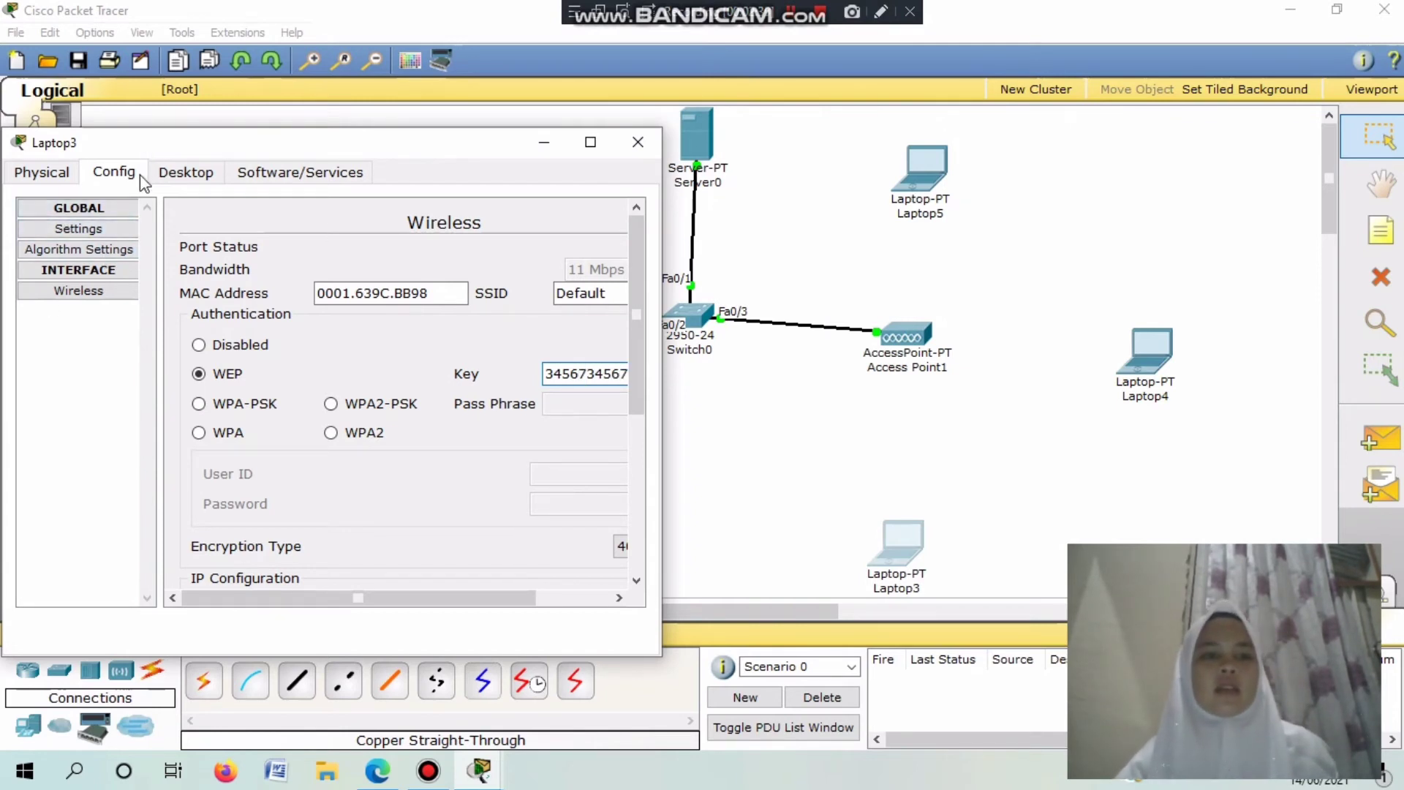
Switch Laptop3 to DHCP to receive 192.168.100.23, then close its window.
left_click(186, 173)
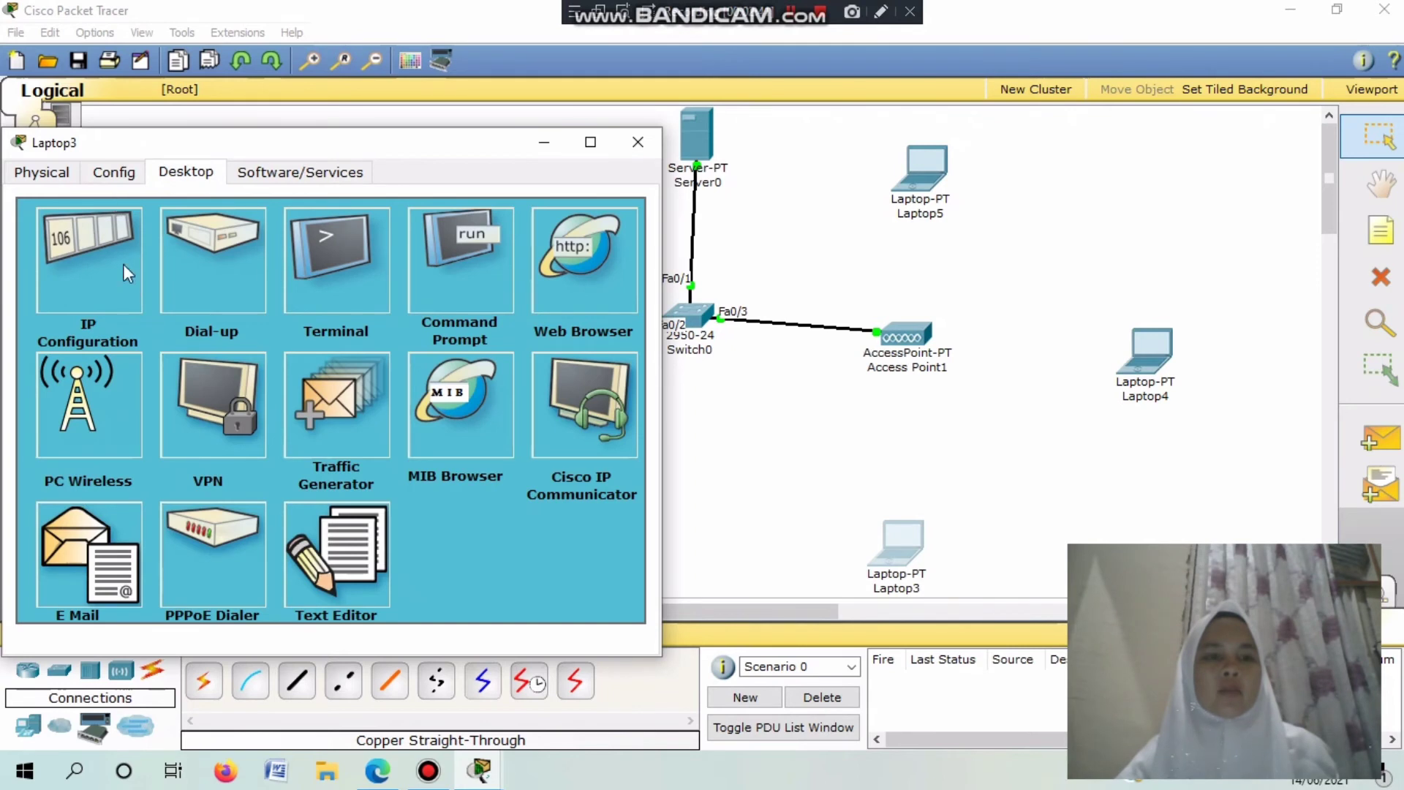
left_click(106, 274)
left_click(99, 271)
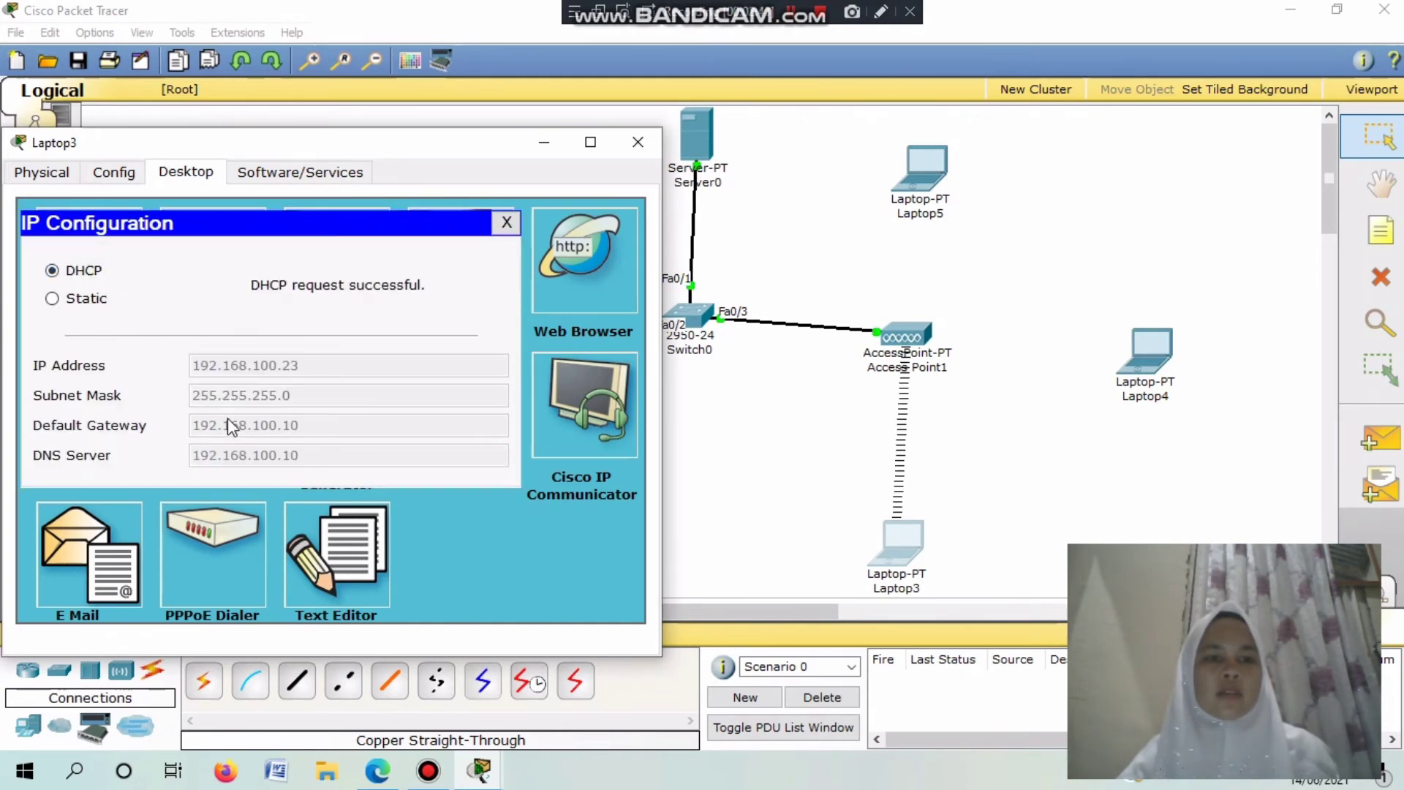
left_click(506, 223)
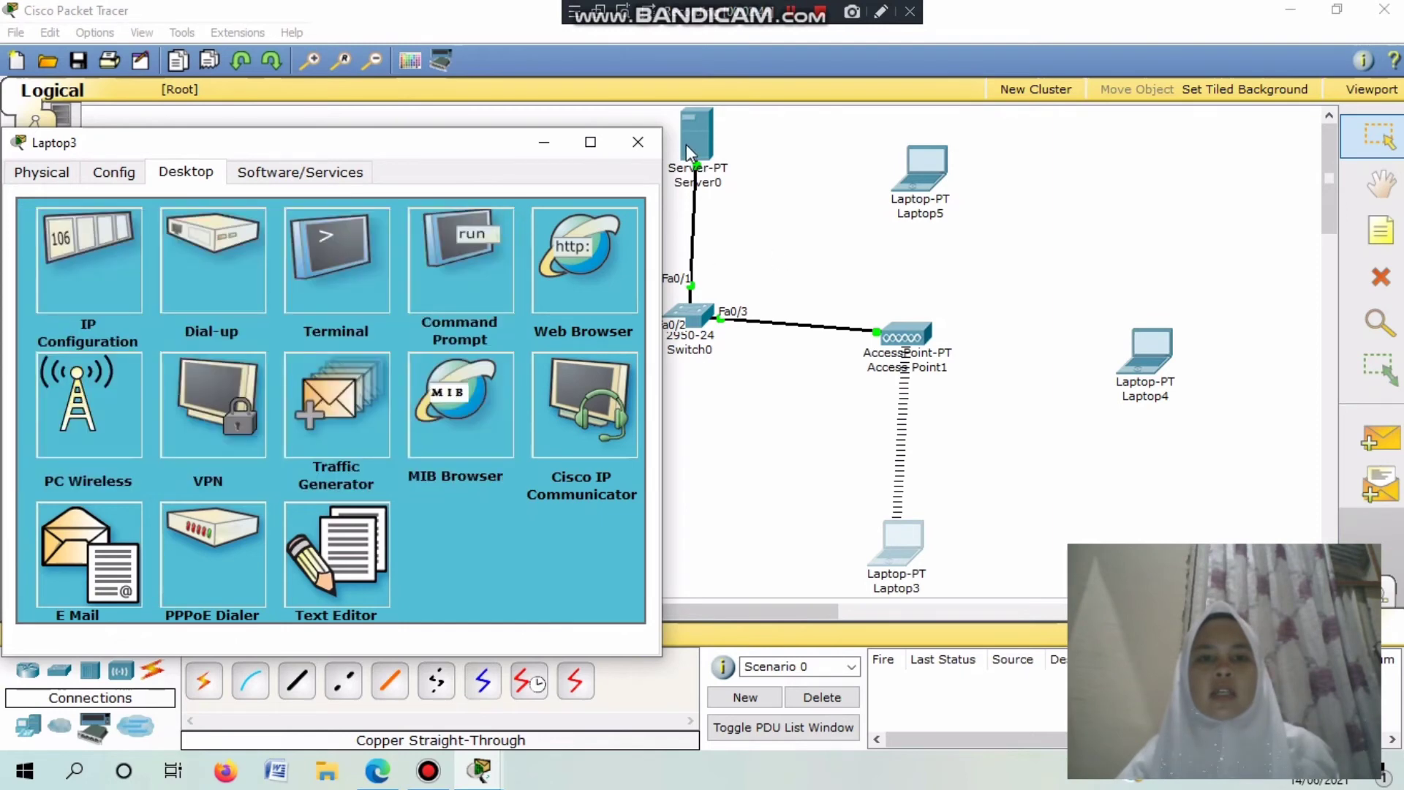
left_click(640, 142)
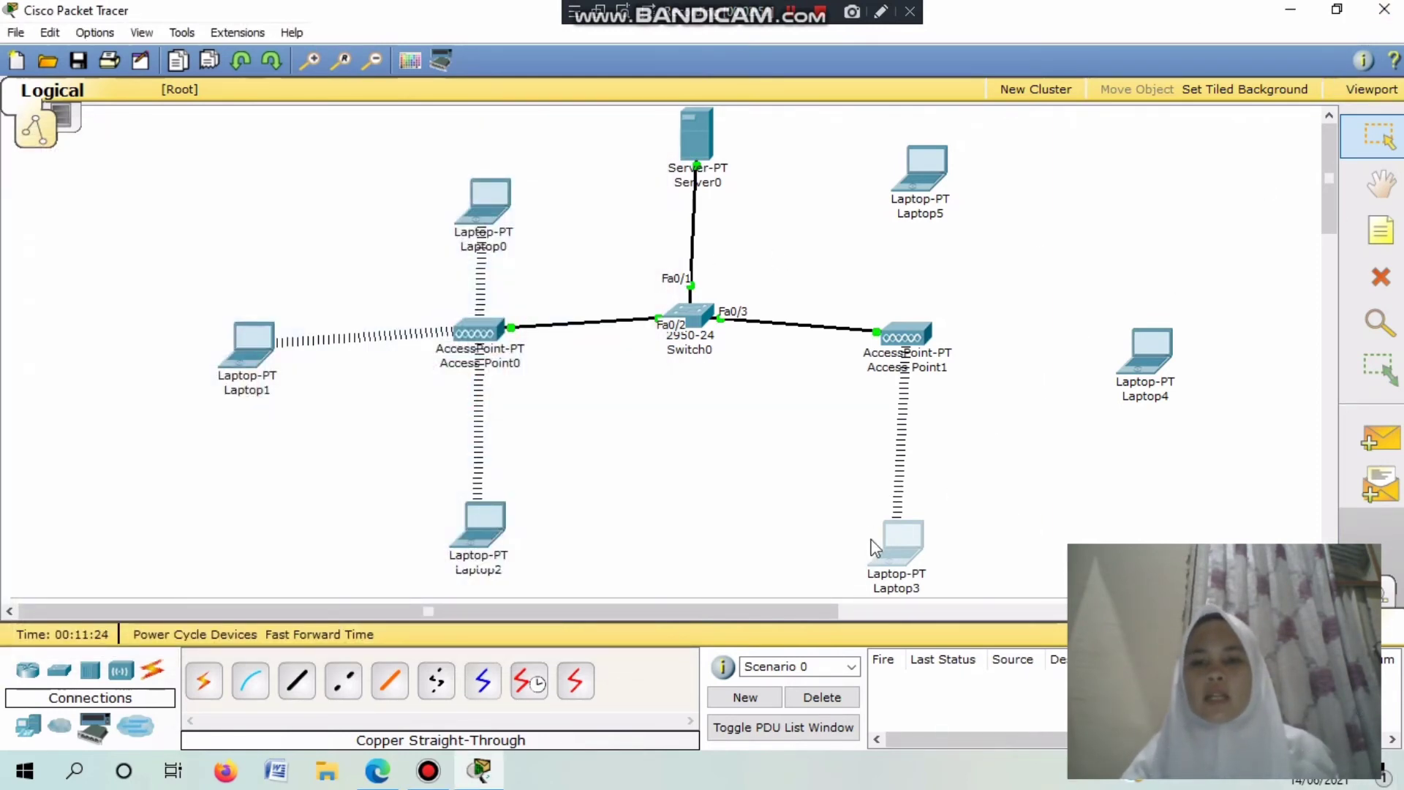
Replace Laptop4's wired module with the PT-LAPTOP-NM-1W wireless module.
mouse_move(906, 334)
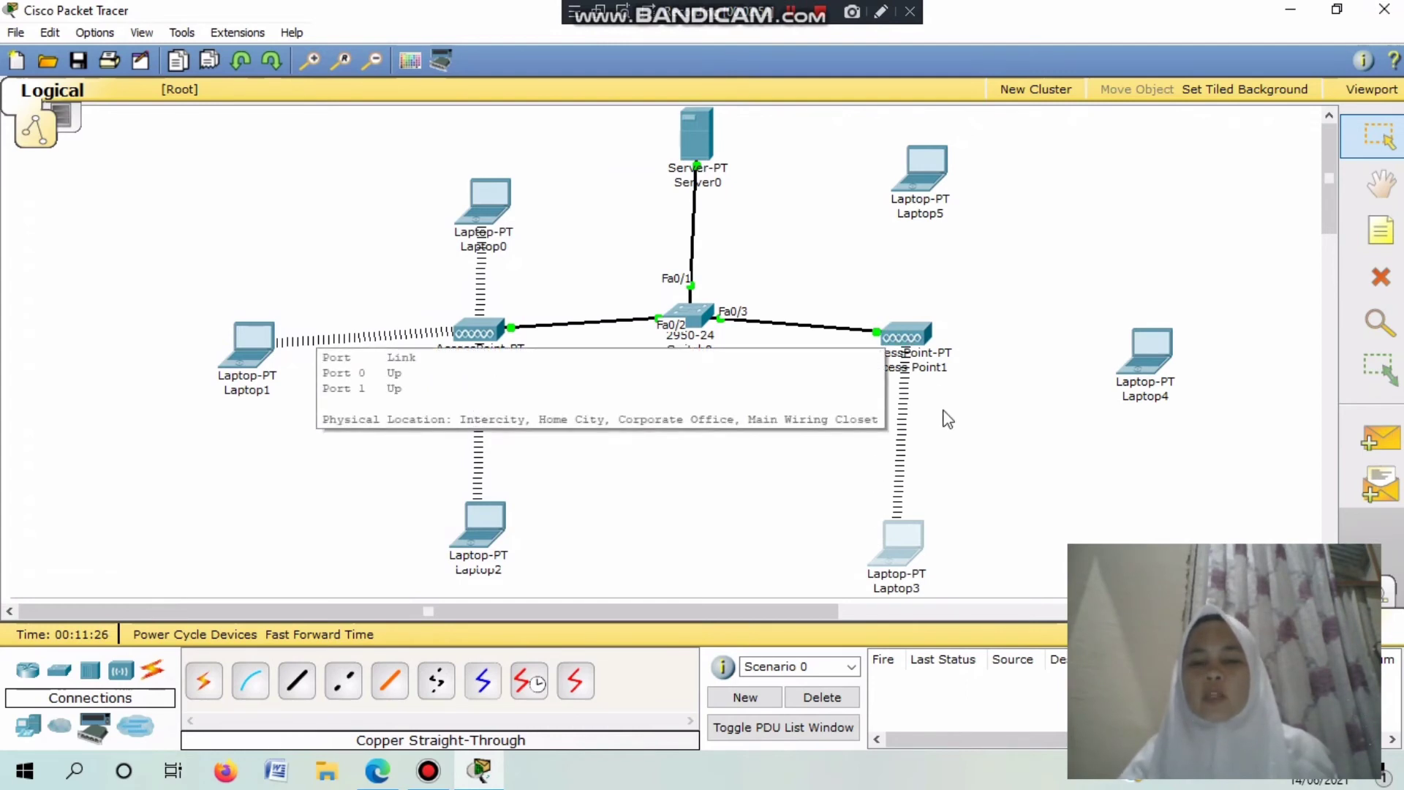
mouse_move(1154, 355)
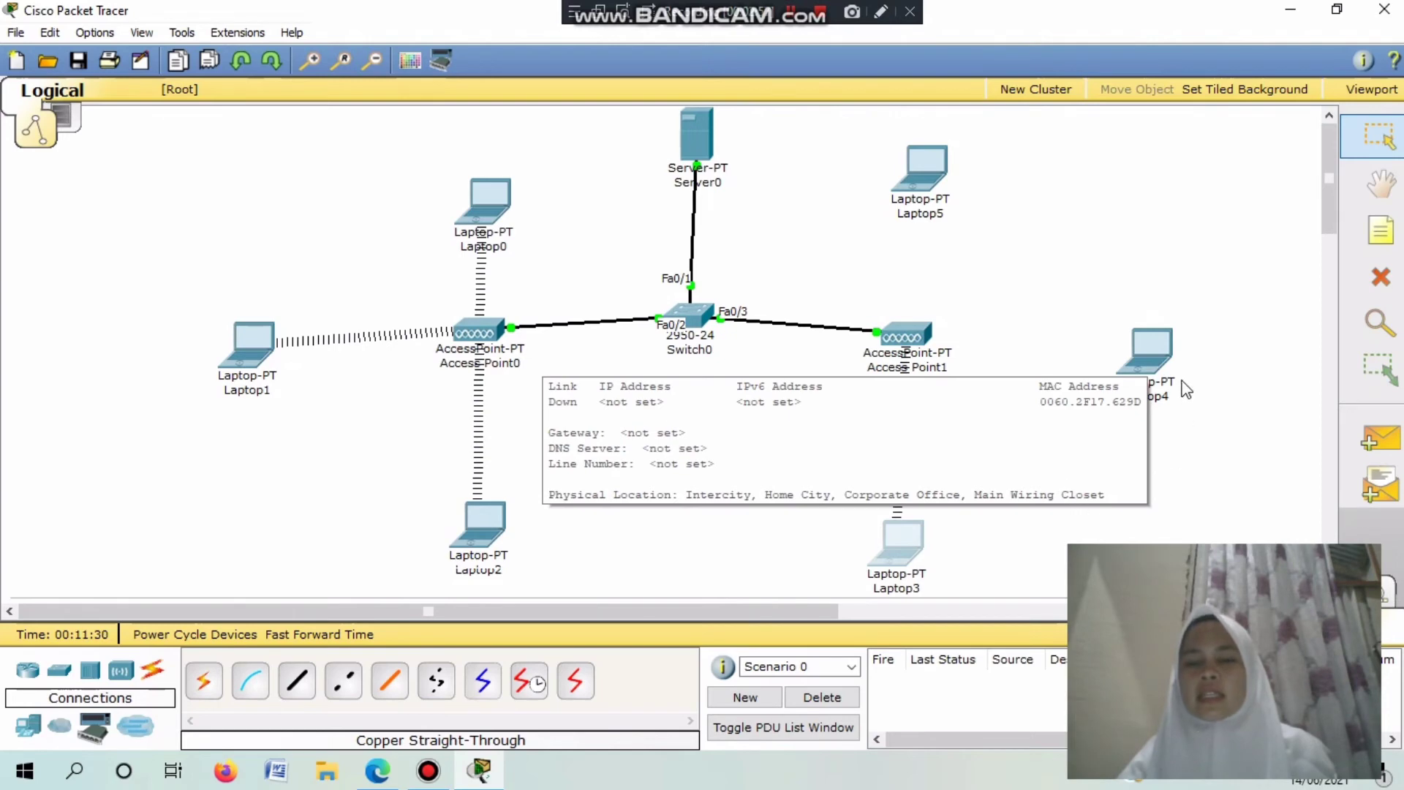
left_click(1163, 354)
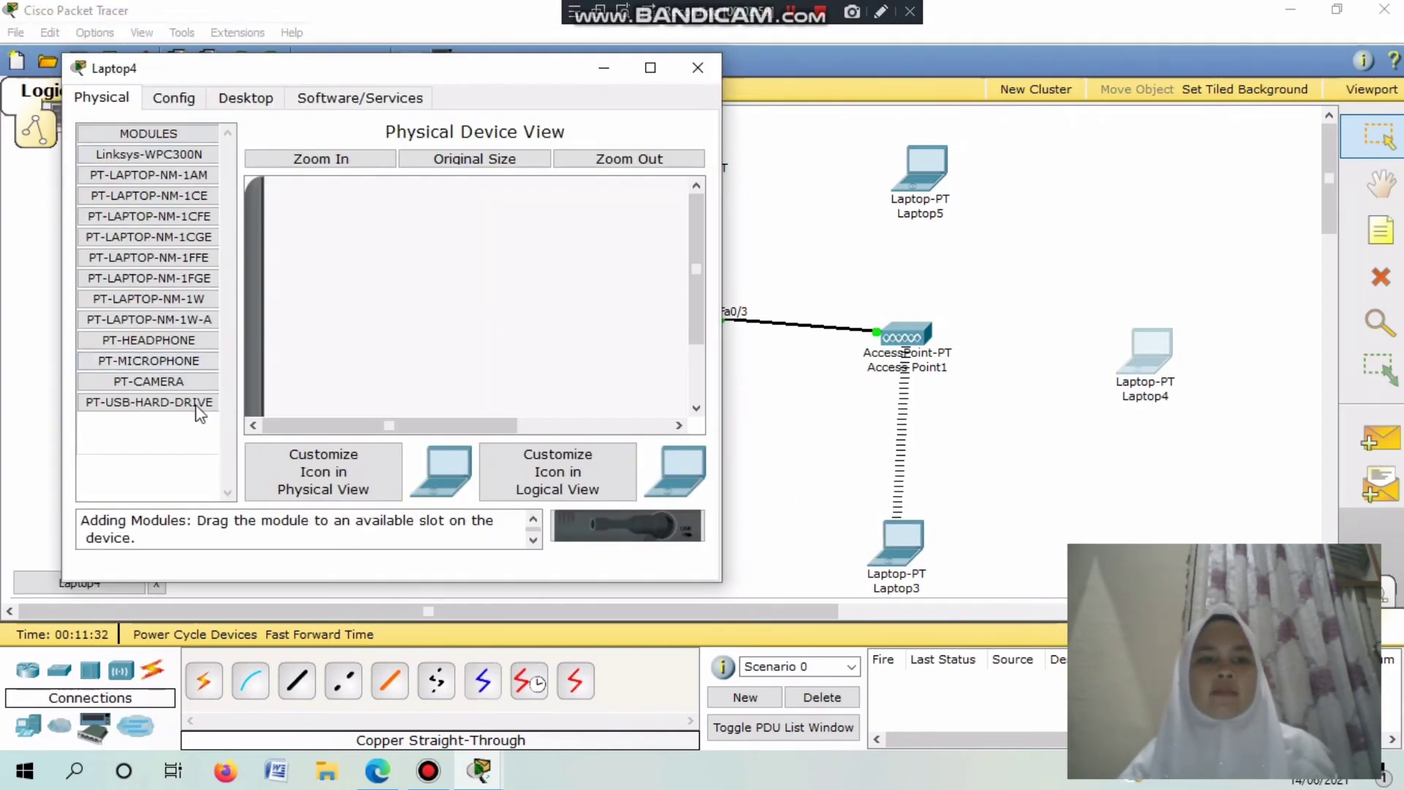
left_click_drag(692, 277, 693, 332)
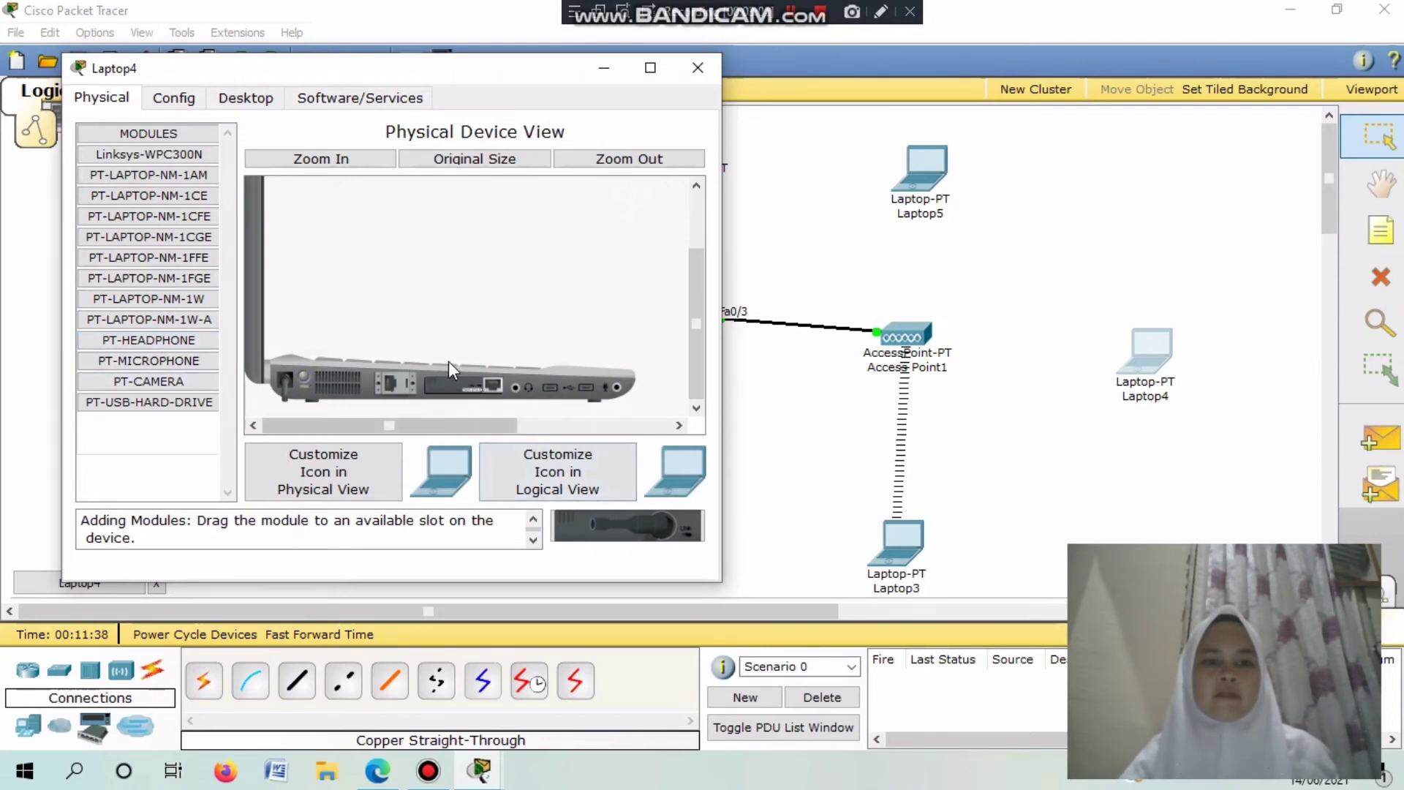
left_click_drag(450, 379, 654, 538)
left_click_drag(150, 297, 463, 387)
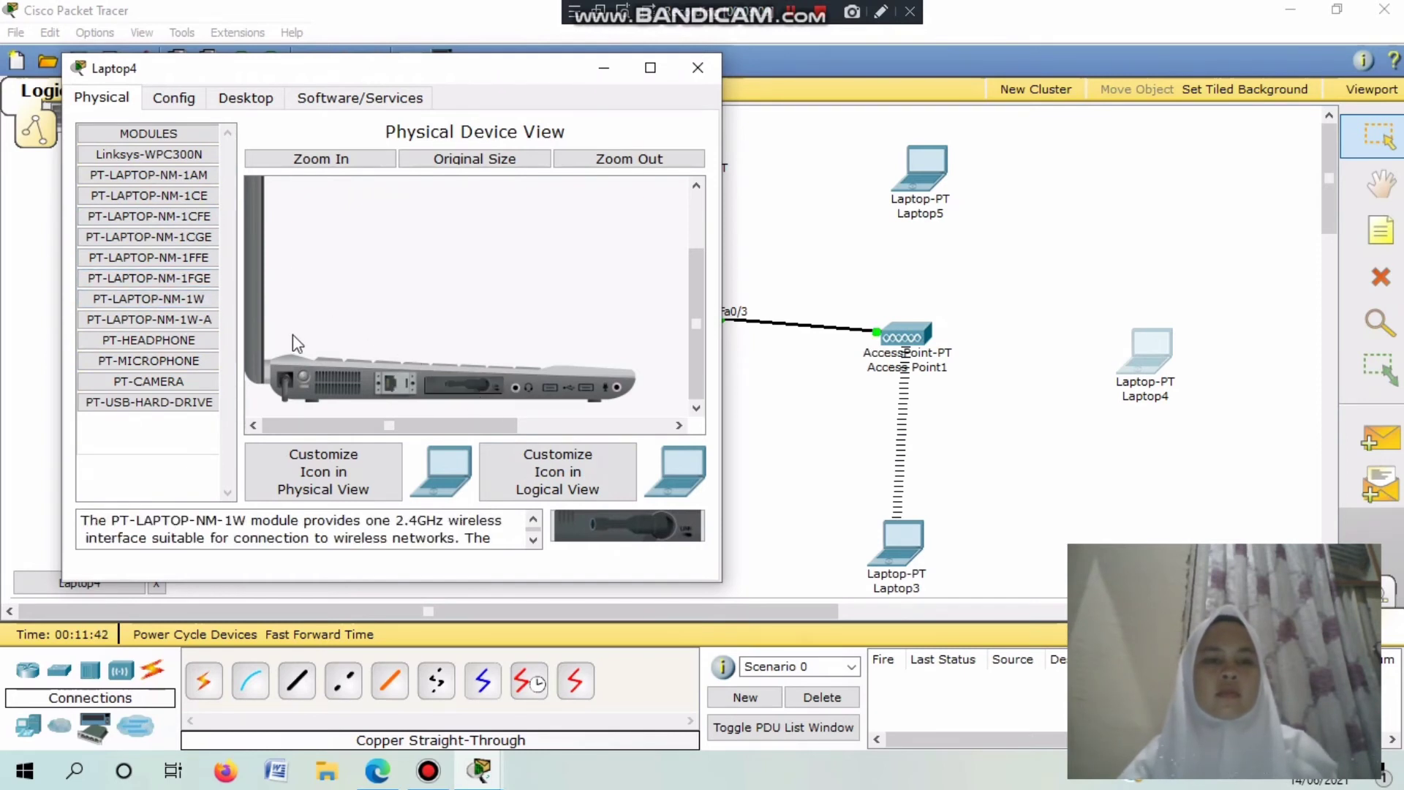
Set Laptop4's wireless authentication to WEP with the 10-digit key.
left_click(176, 97)
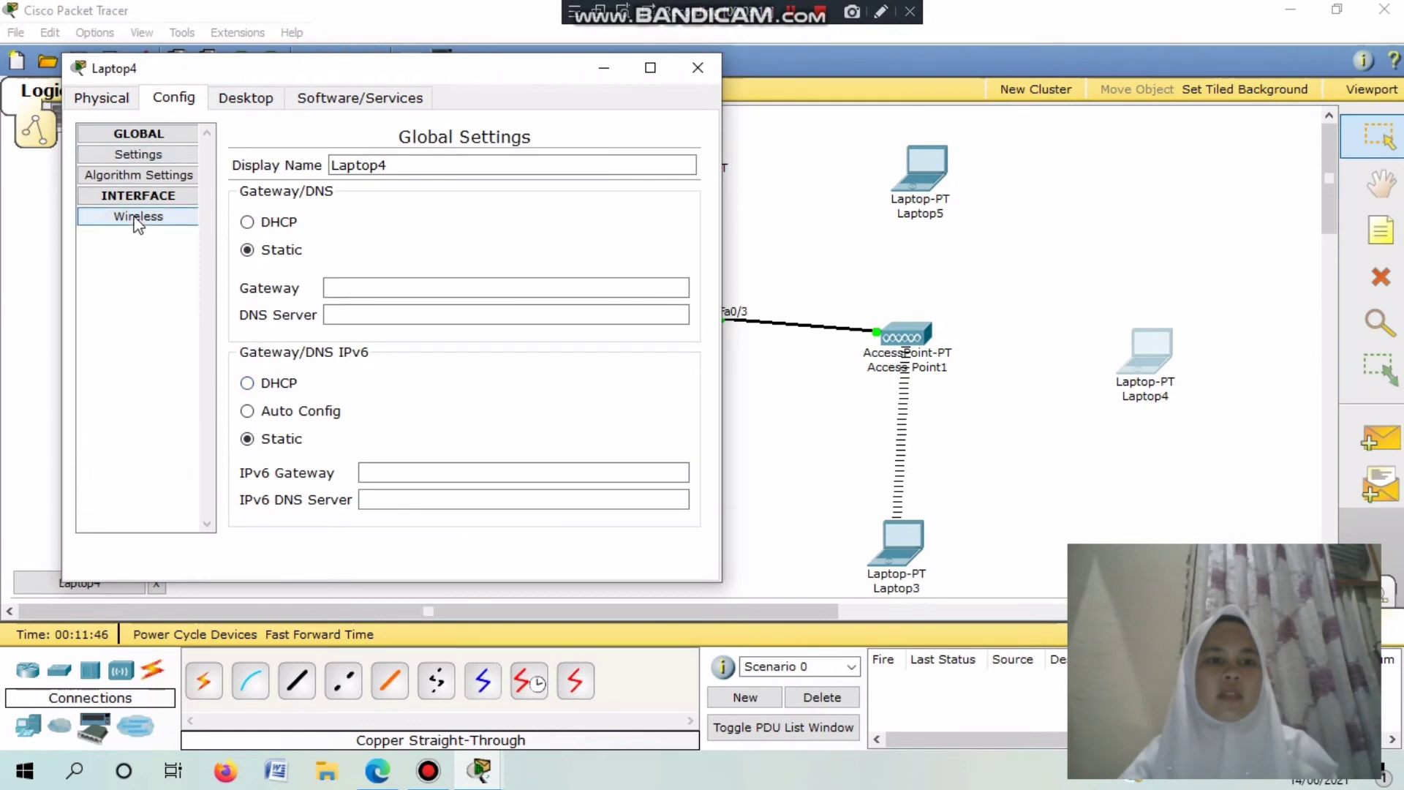
left_click(137, 218)
left_click(299, 303)
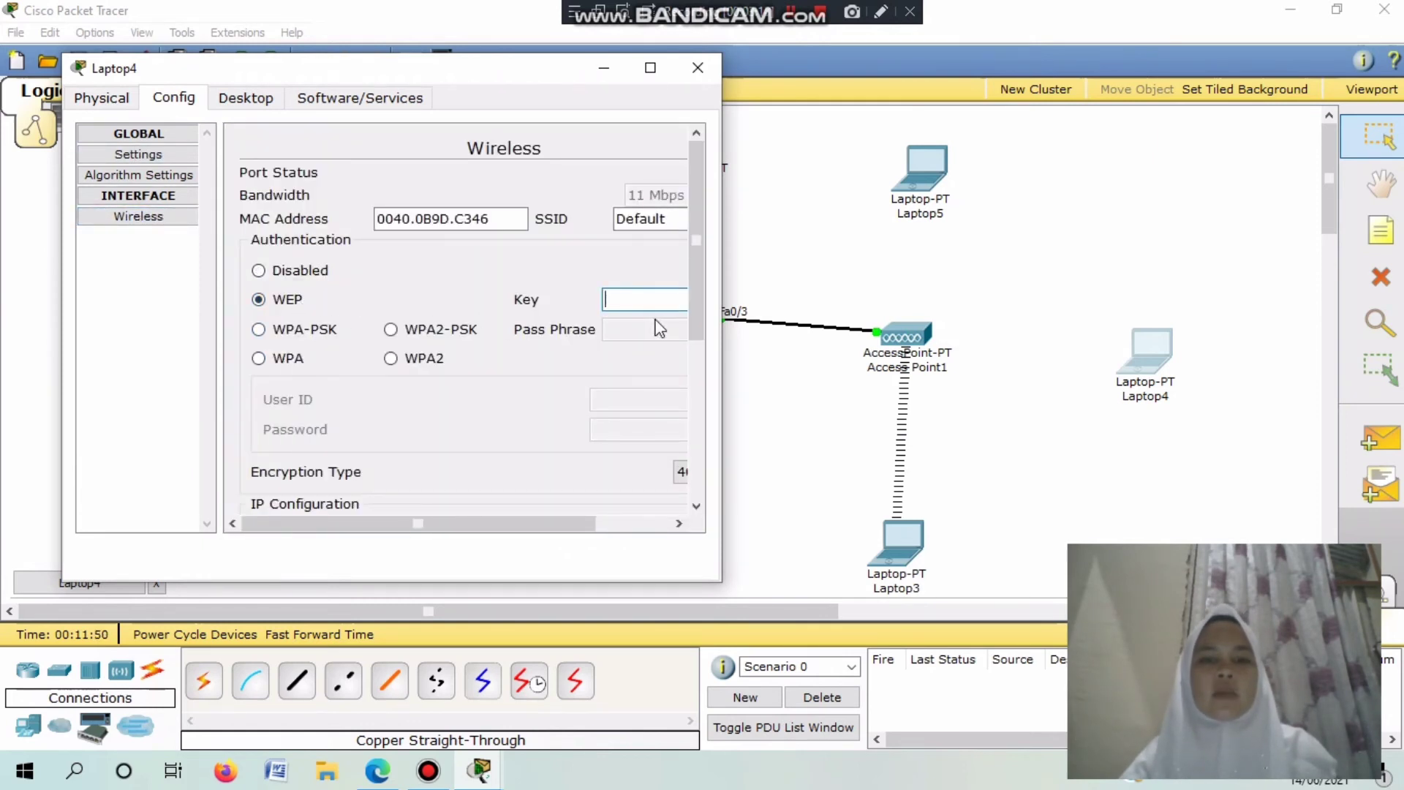
type("345")
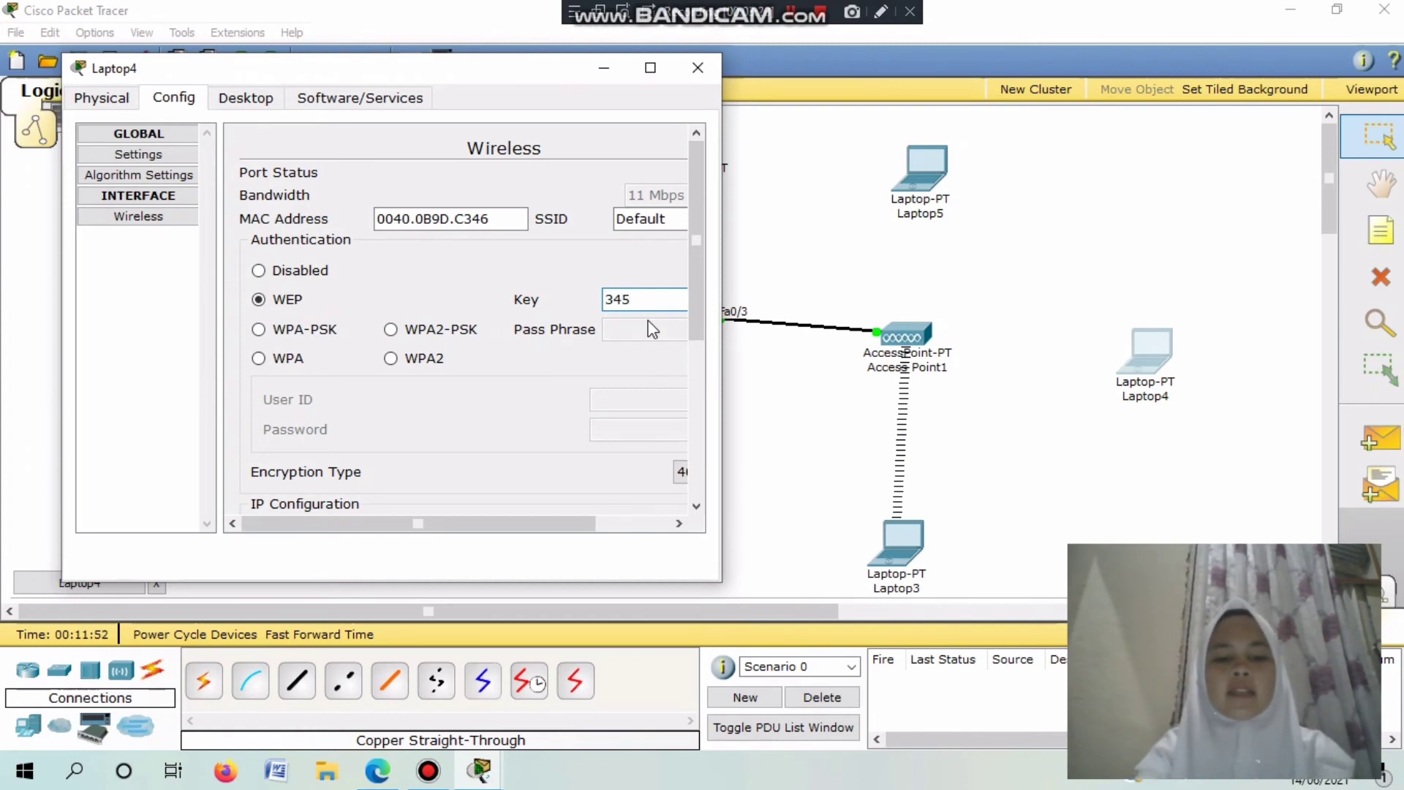
type("6734567")
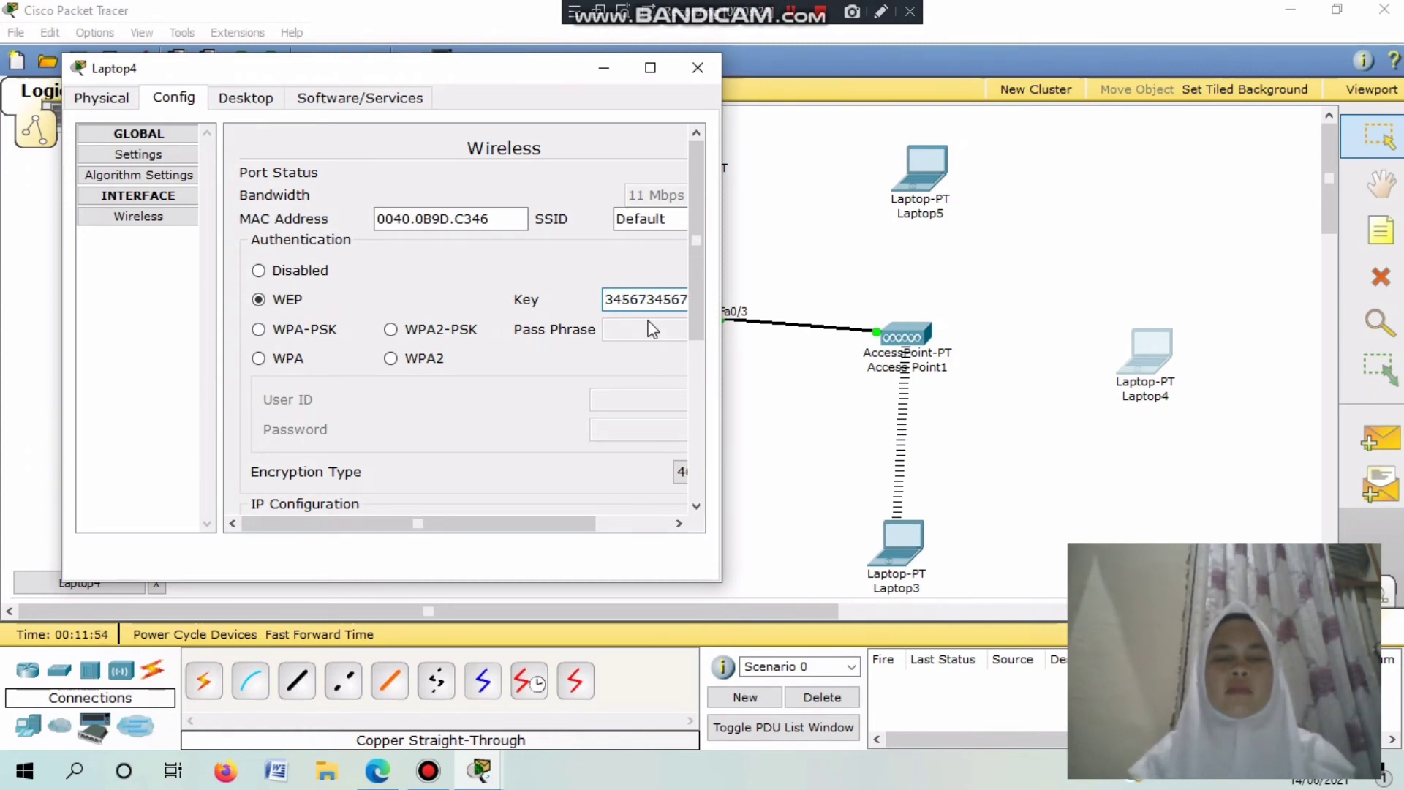
Switch Laptop4 to DHCP to receive 192.168.100.24, then close its window.
left_click(221, 97)
left_click(144, 199)
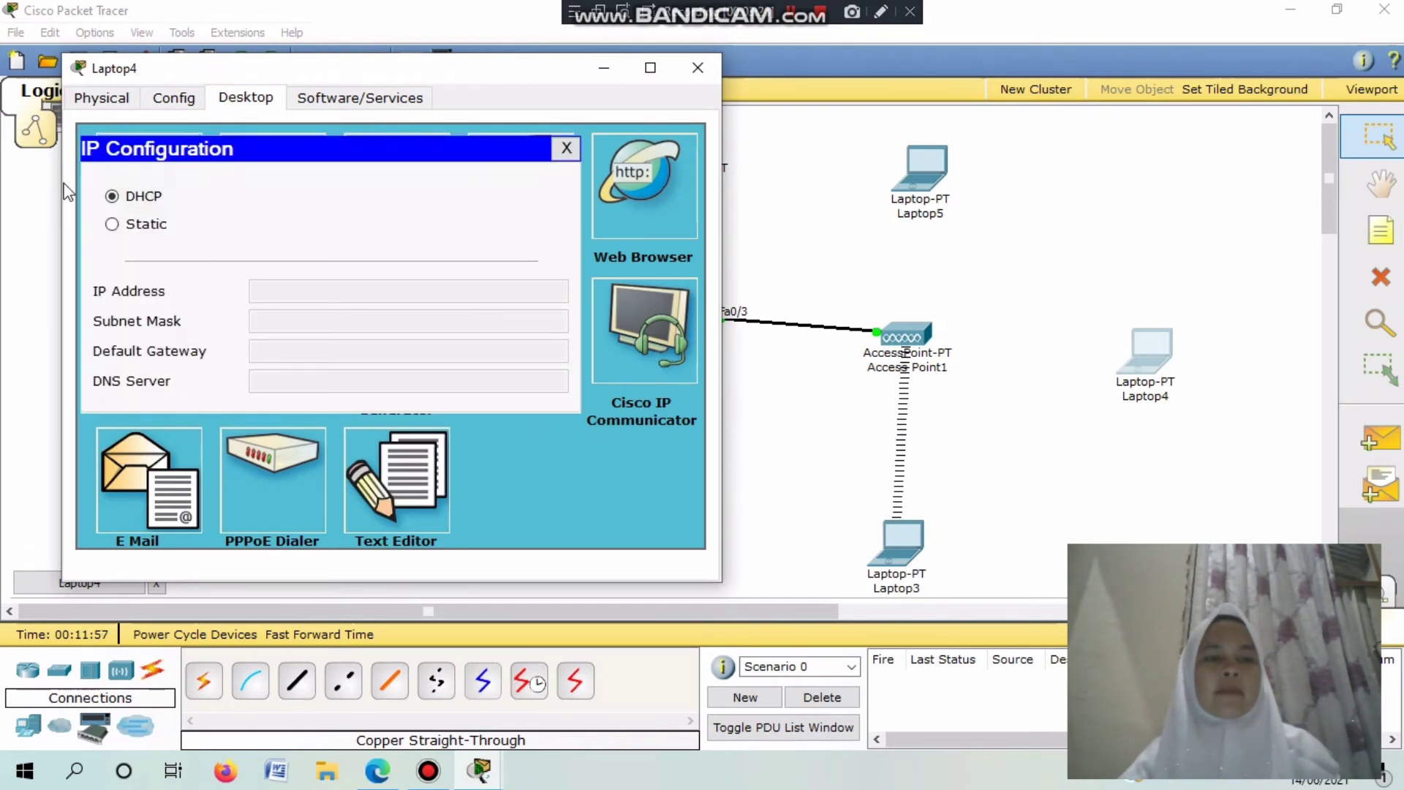
left_click(129, 198)
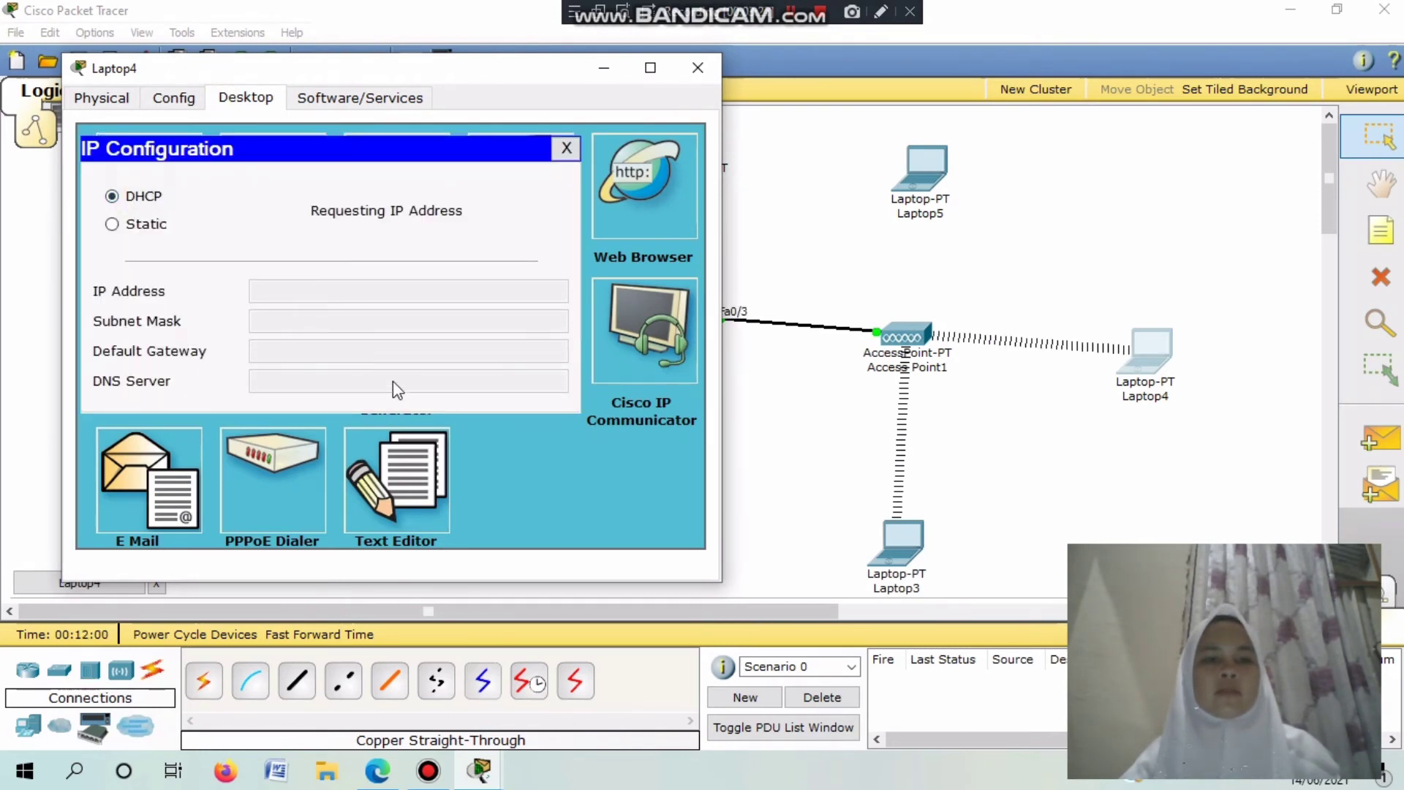
left_click(566, 149)
left_click(697, 67)
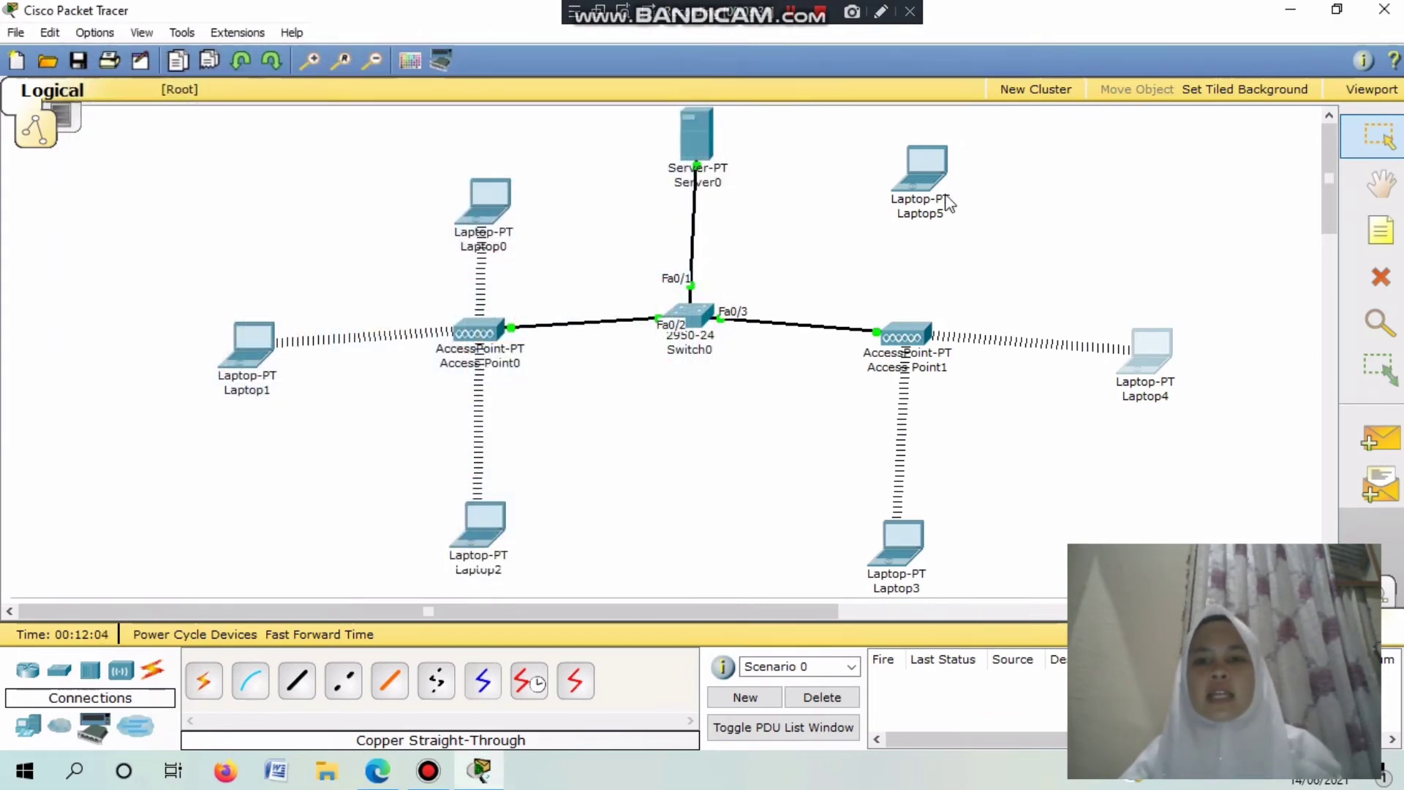
Replace Laptop5's wired module with the PT-LAPTOP-NM-1W wireless module.
left_click(929, 176)
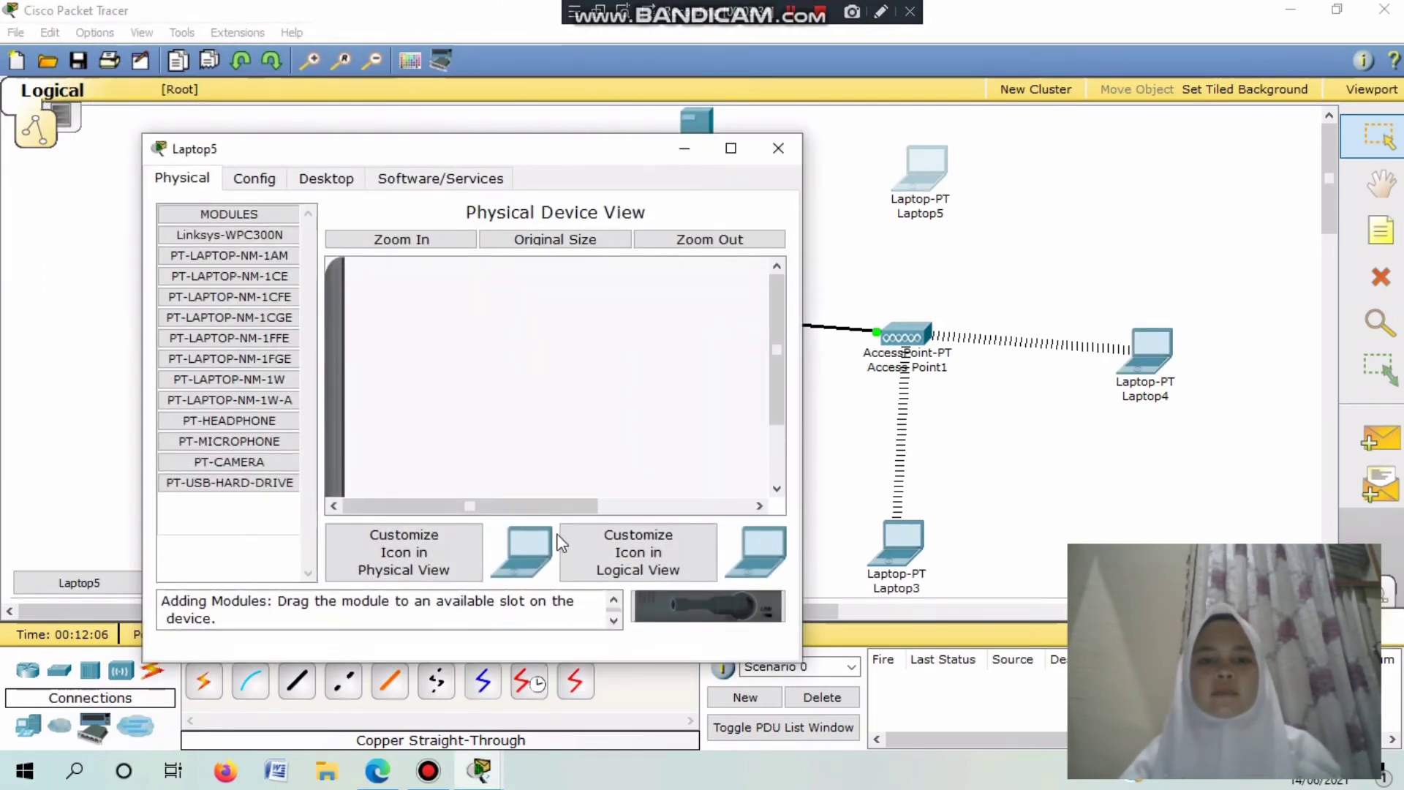
left_click_drag(776, 324, 744, 521)
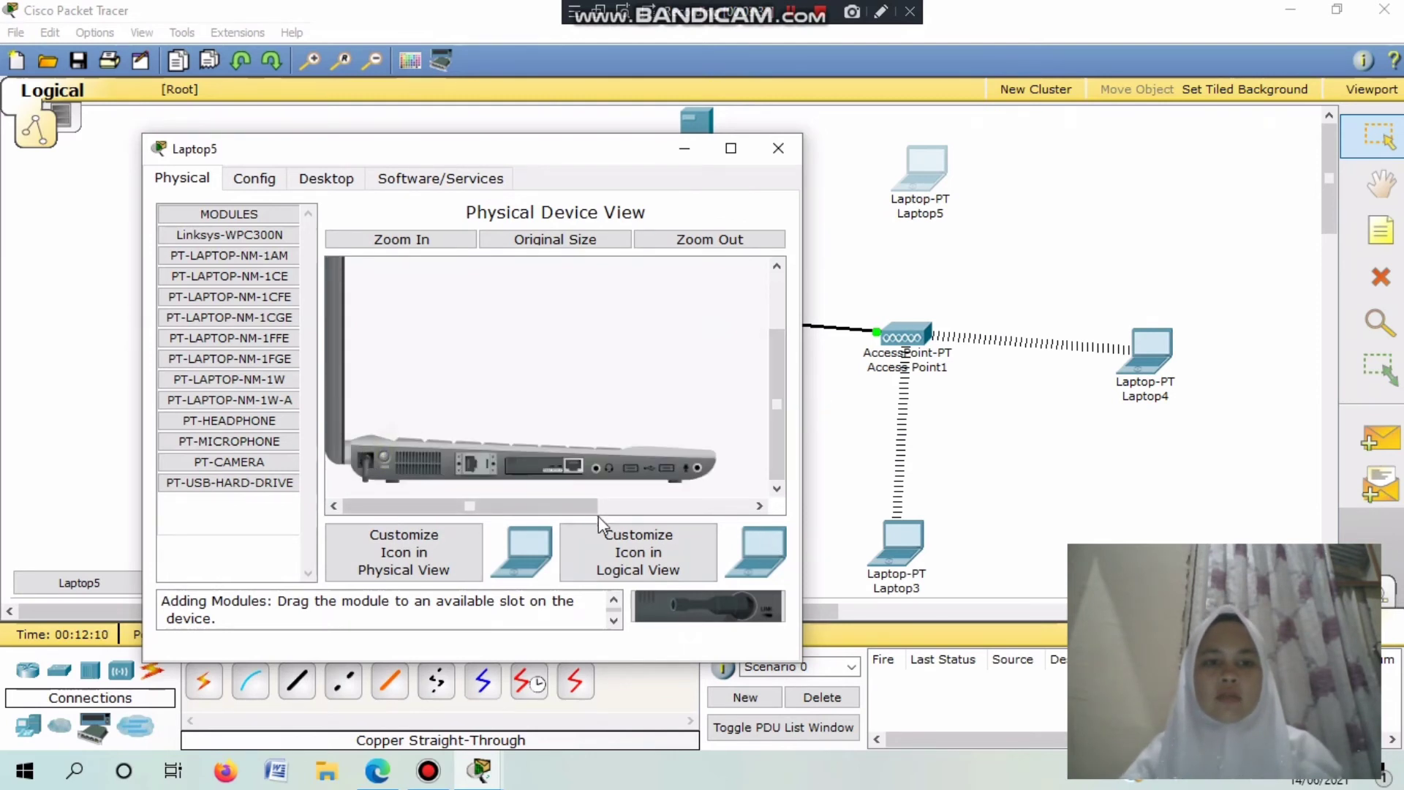
left_click_drag(554, 480, 228, 538)
left_click_drag(226, 378, 546, 468)
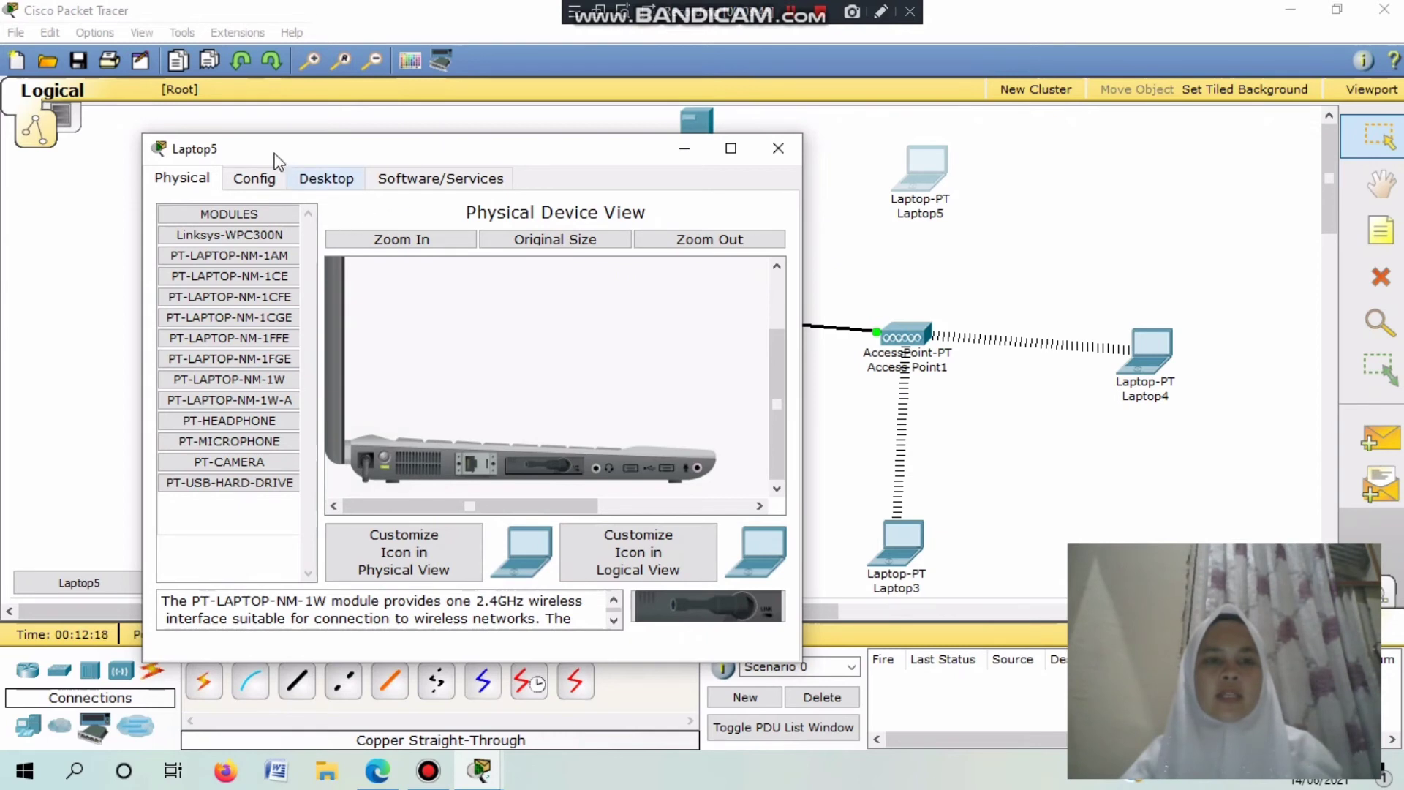
Set Laptop5's wireless authentication to WEP and enter the key.
left_click(252, 178)
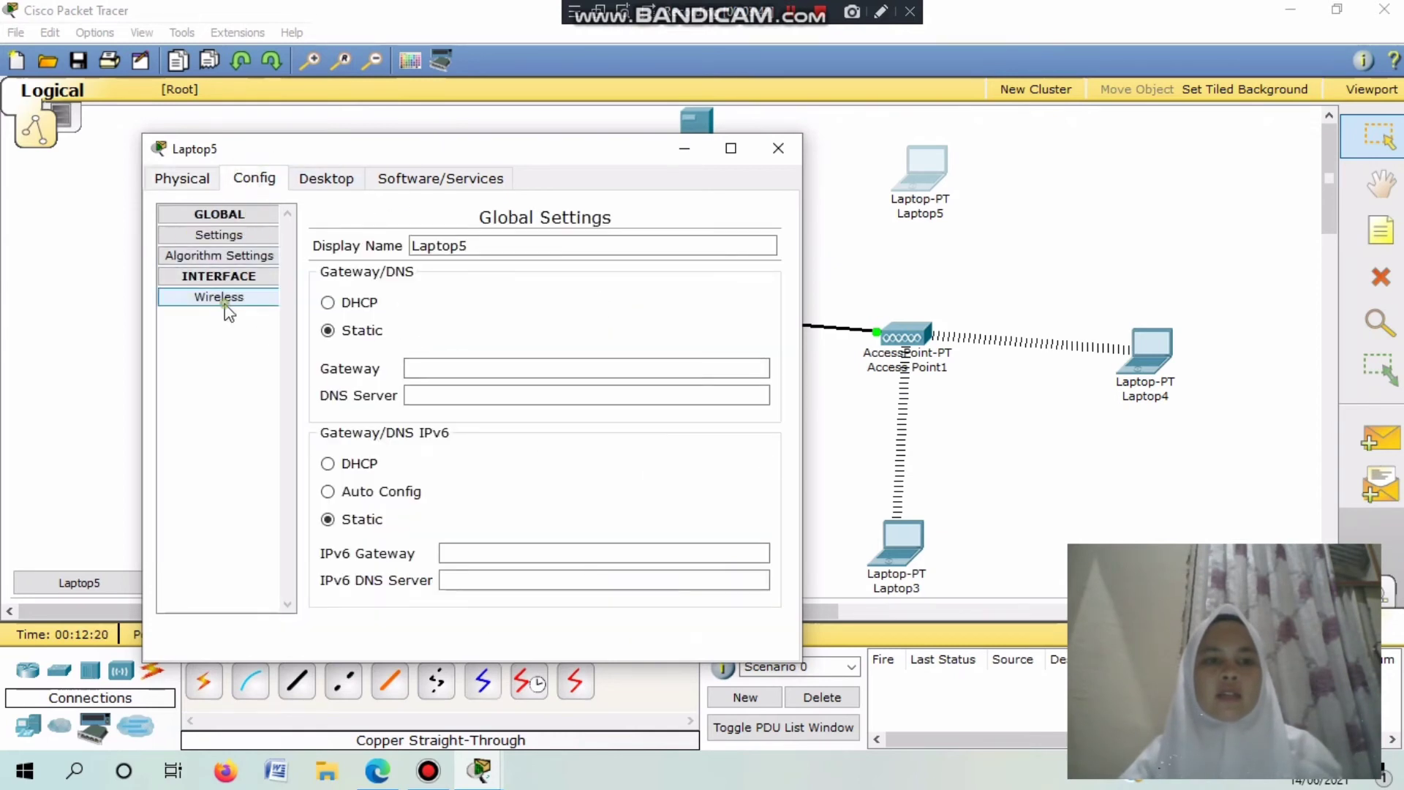
left_click(223, 298)
left_click(355, 380)
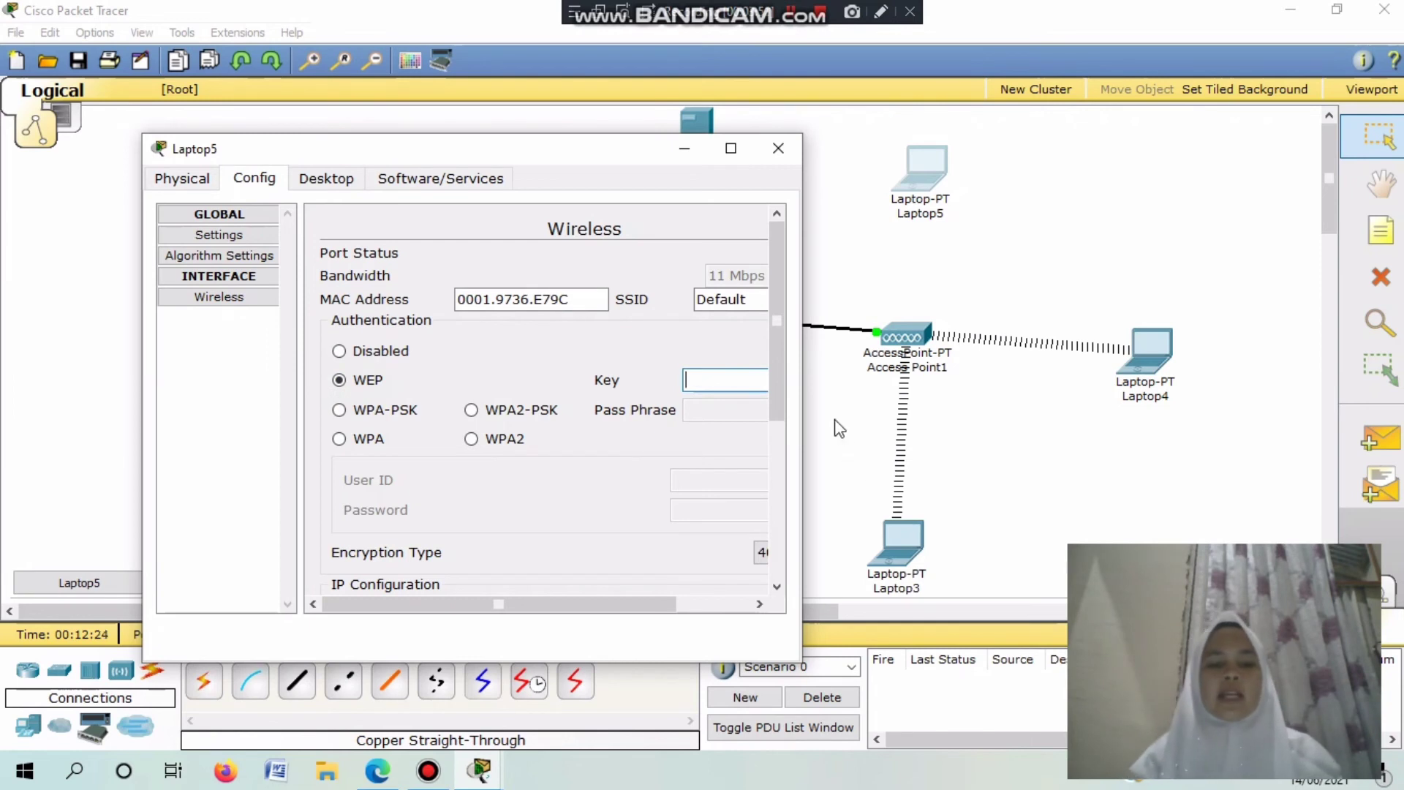
type("3456734567")
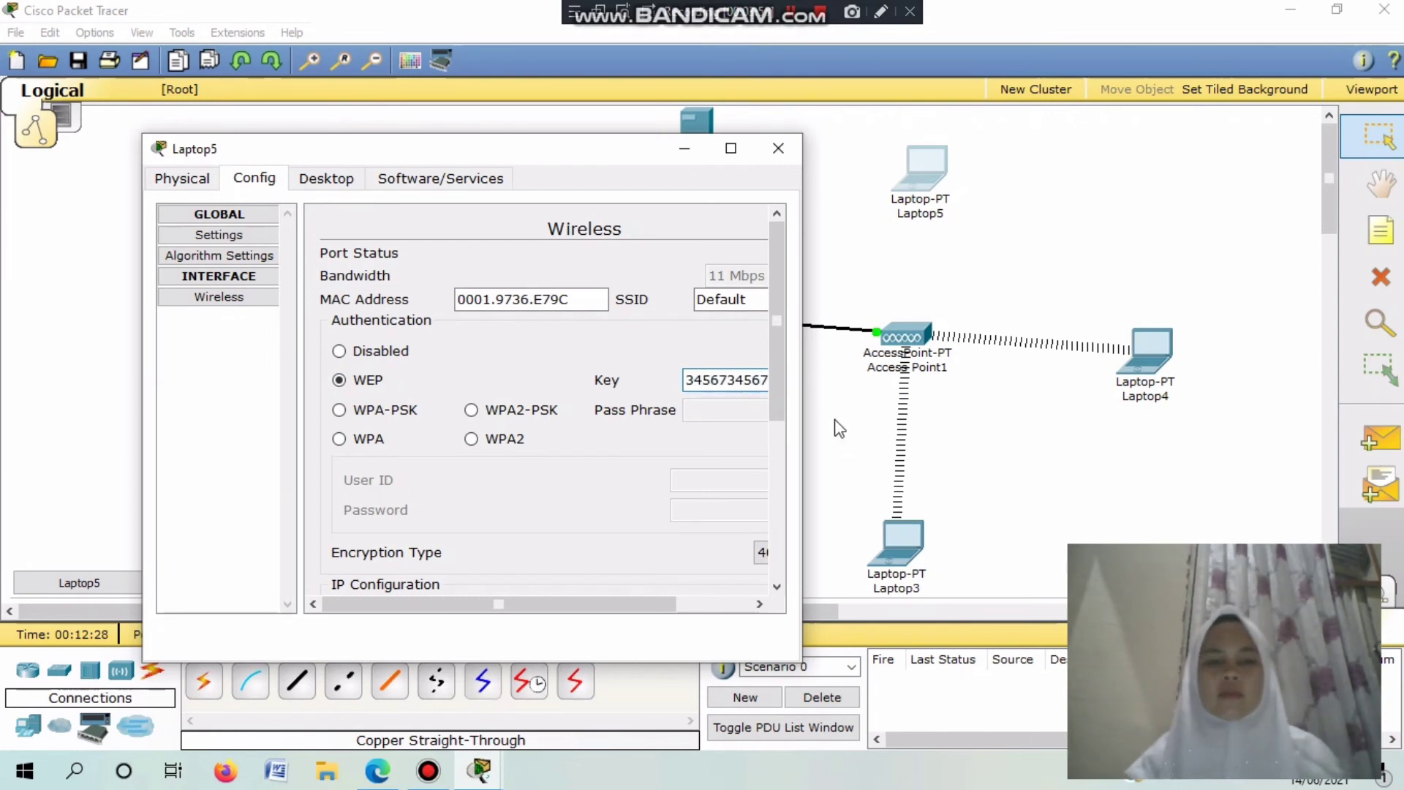
Get 192.168.100.25 for Laptop5 by DHCP, then close its window.
left_click(342, 181)
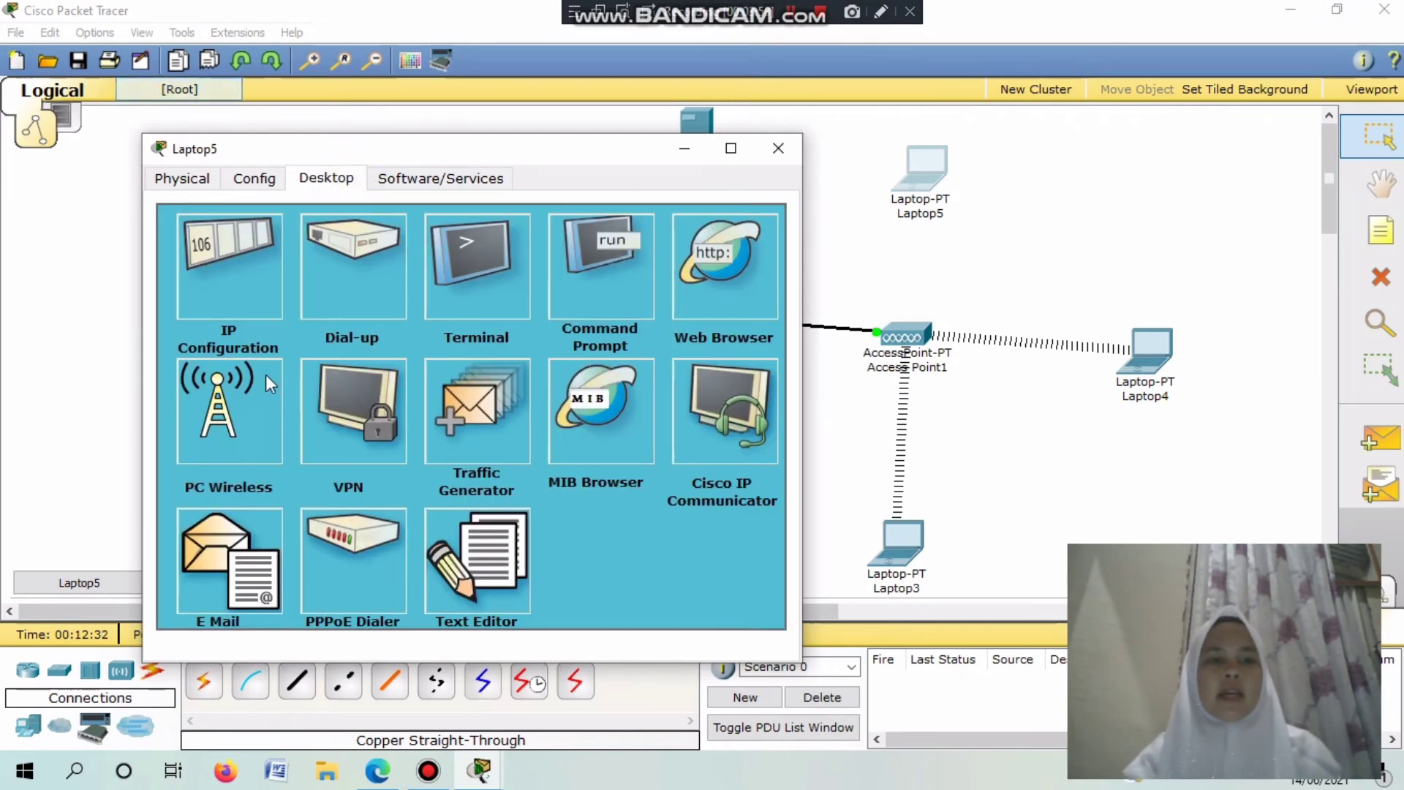
left_click(233, 278)
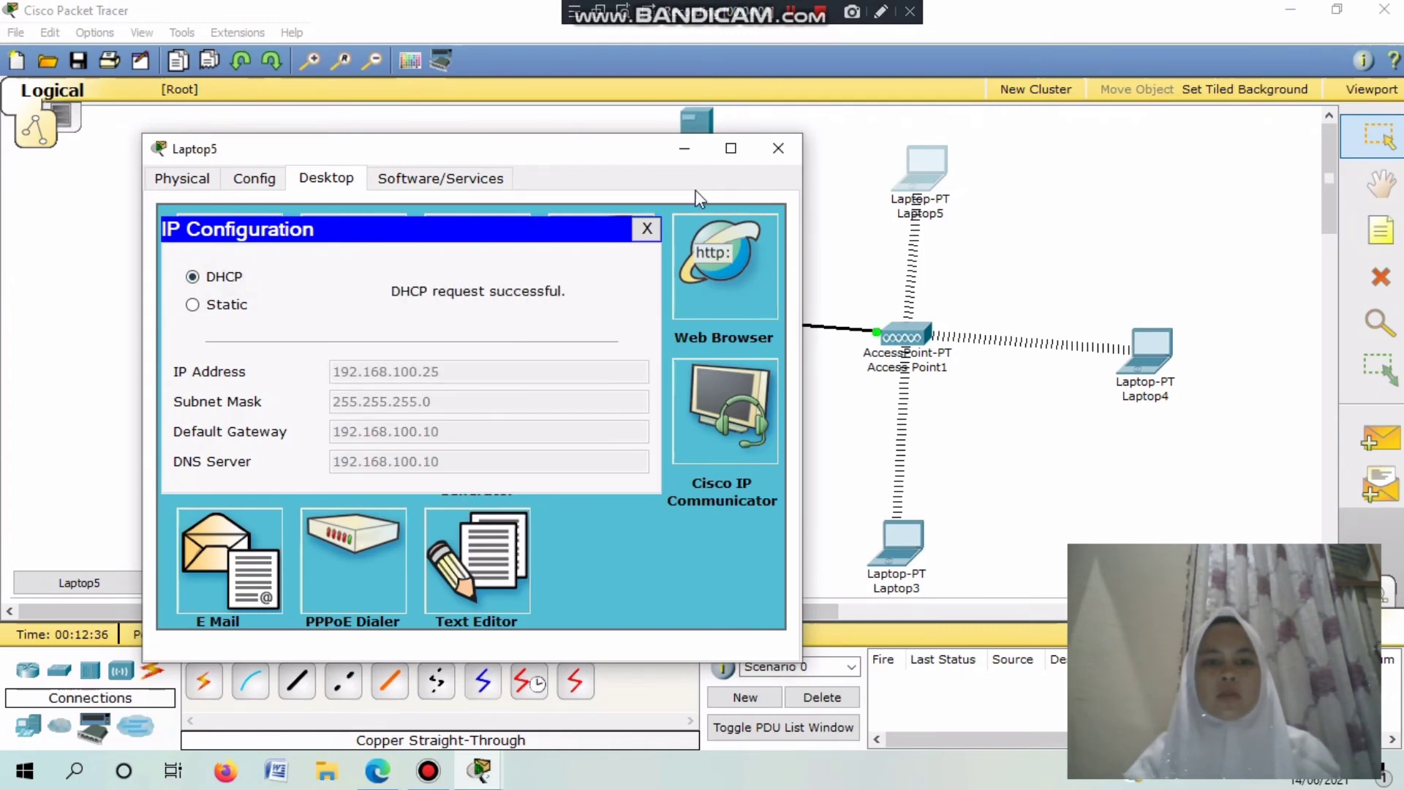
left_click(647, 228)
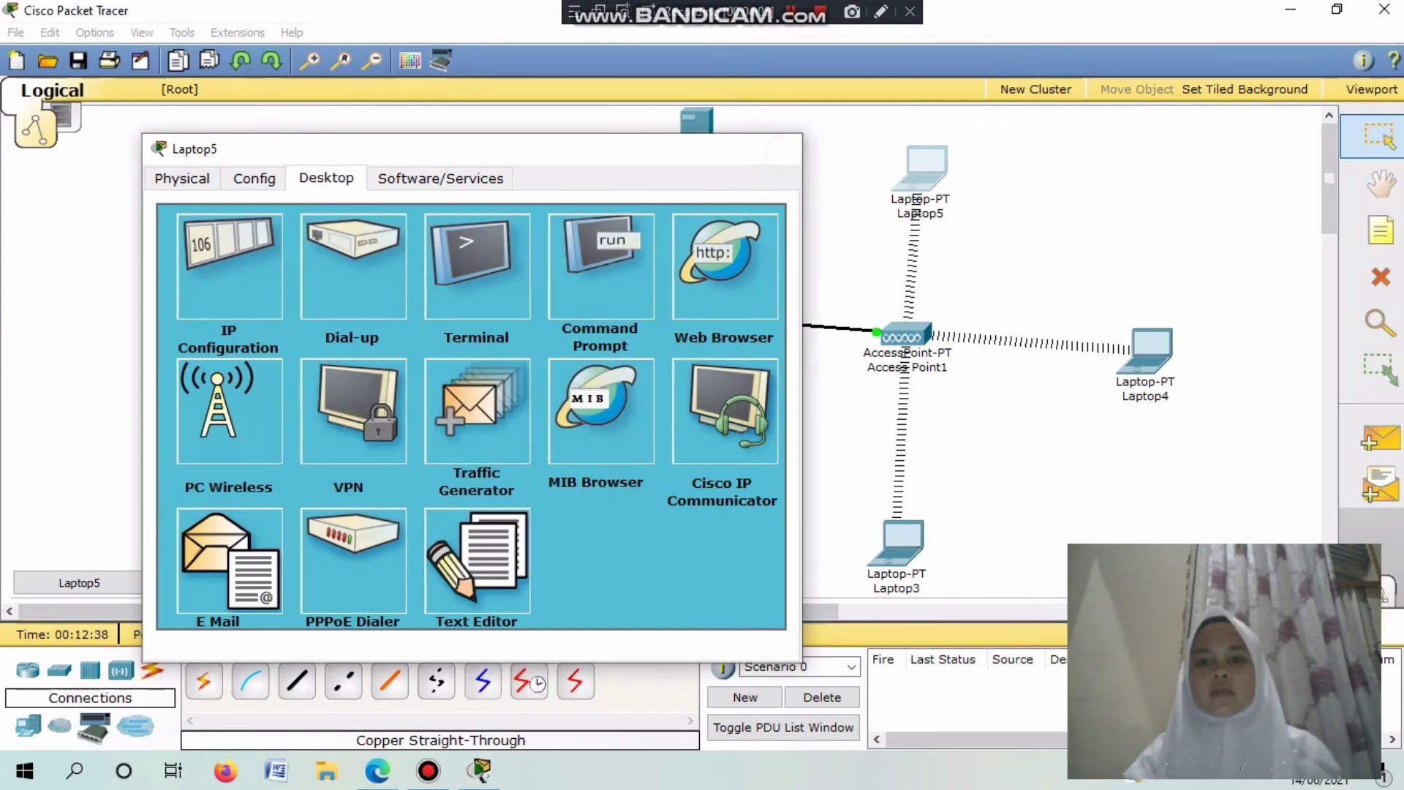
left_click(778, 149)
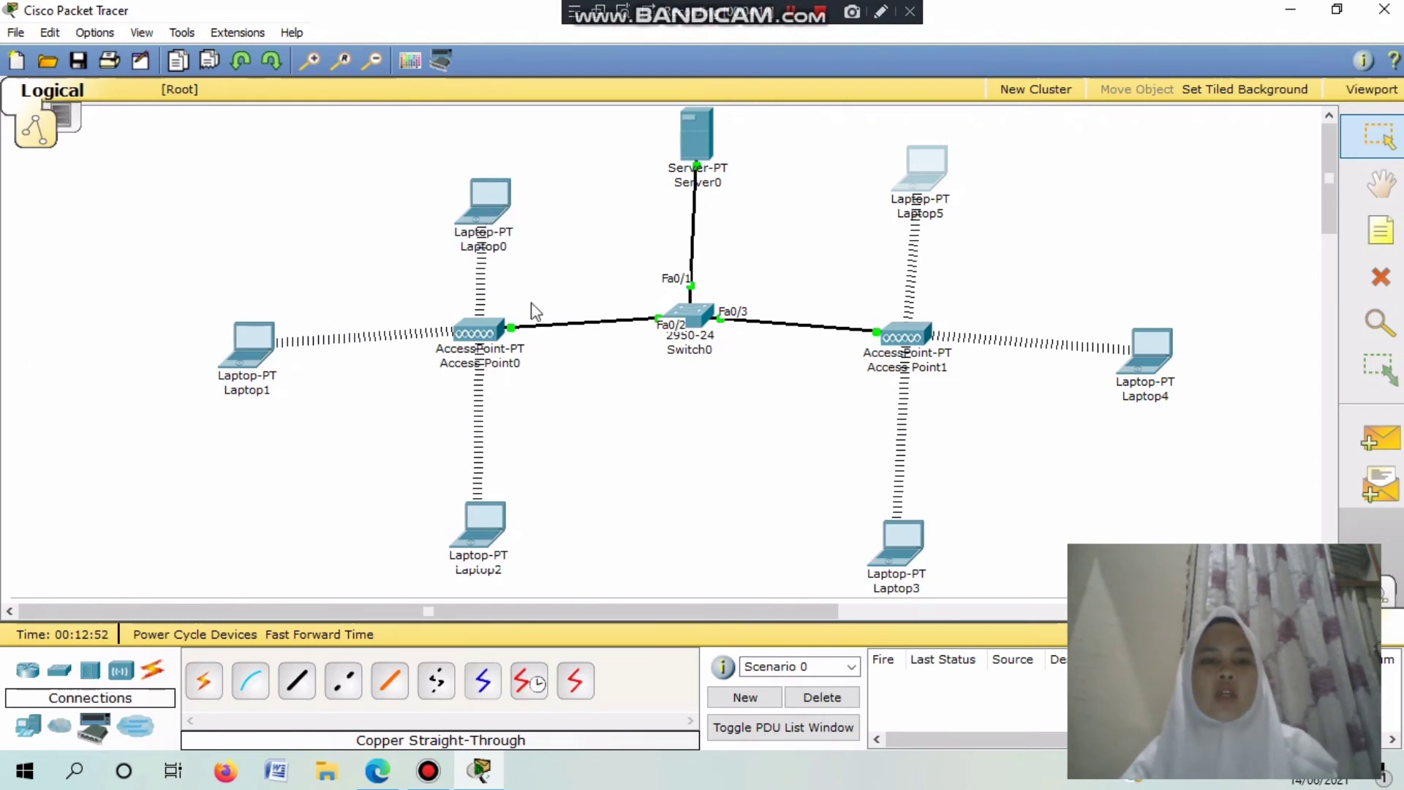
Check Laptop0's address: 192.168.100.20/24, gateway and DNS 192.168.100.10.
mouse_move(466, 229)
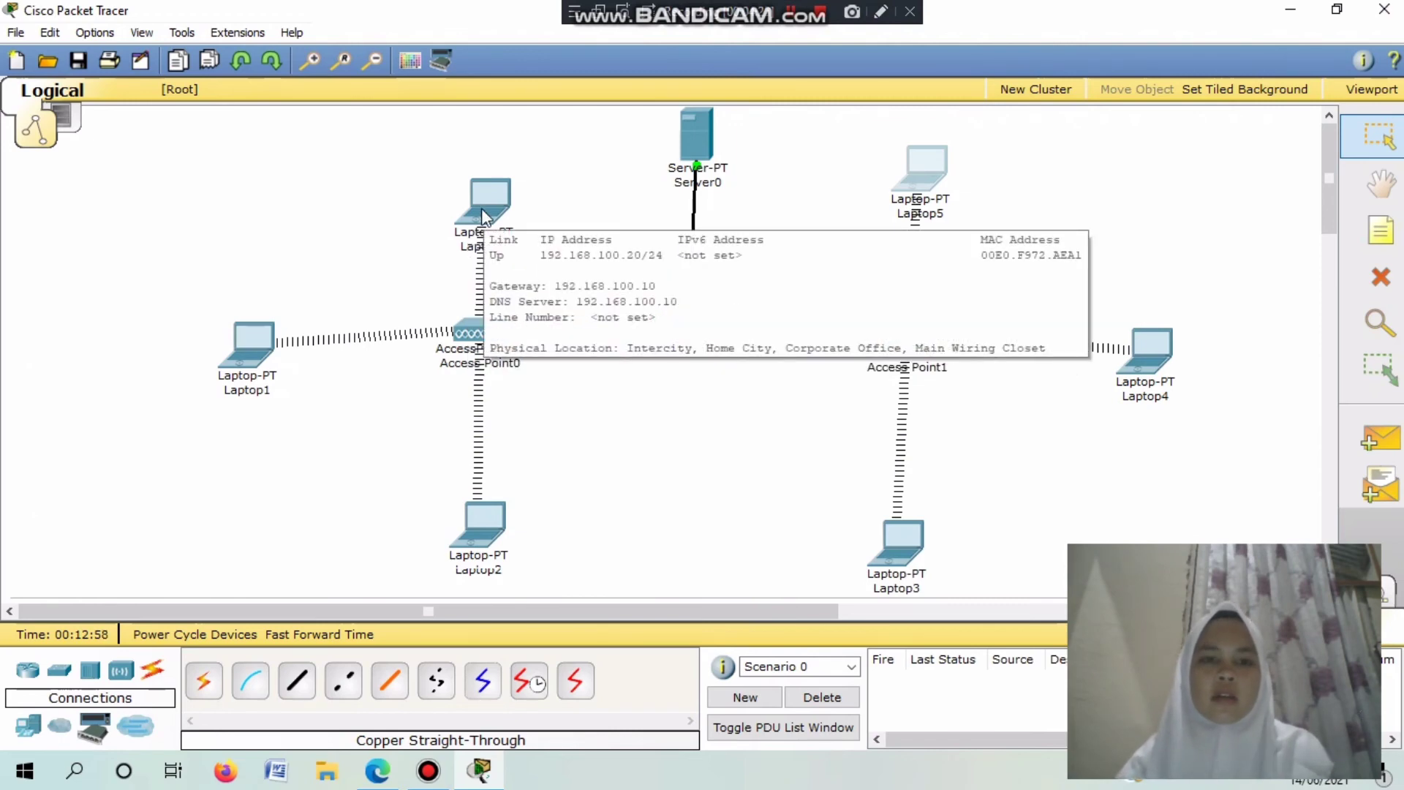
left_click(483, 218)
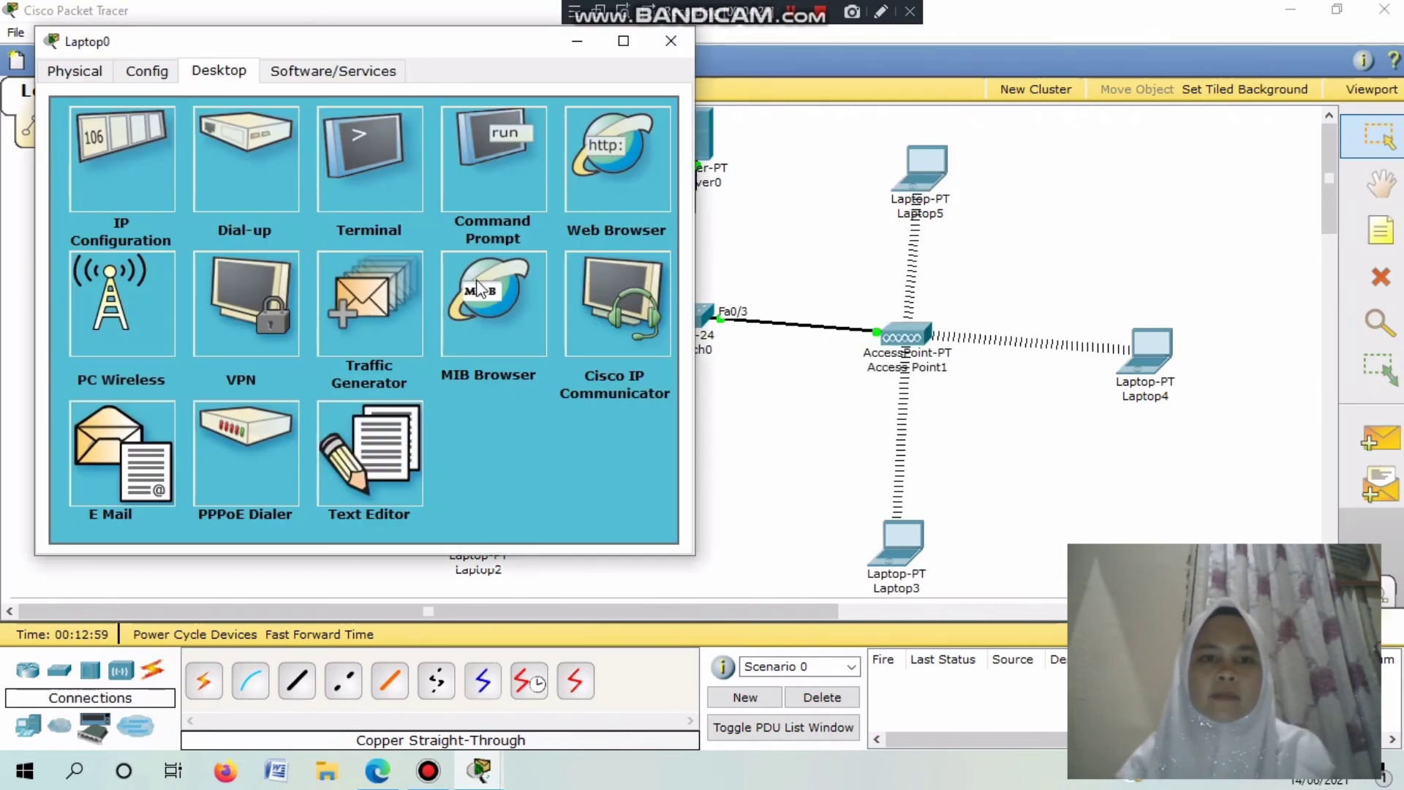
left_click(147, 213)
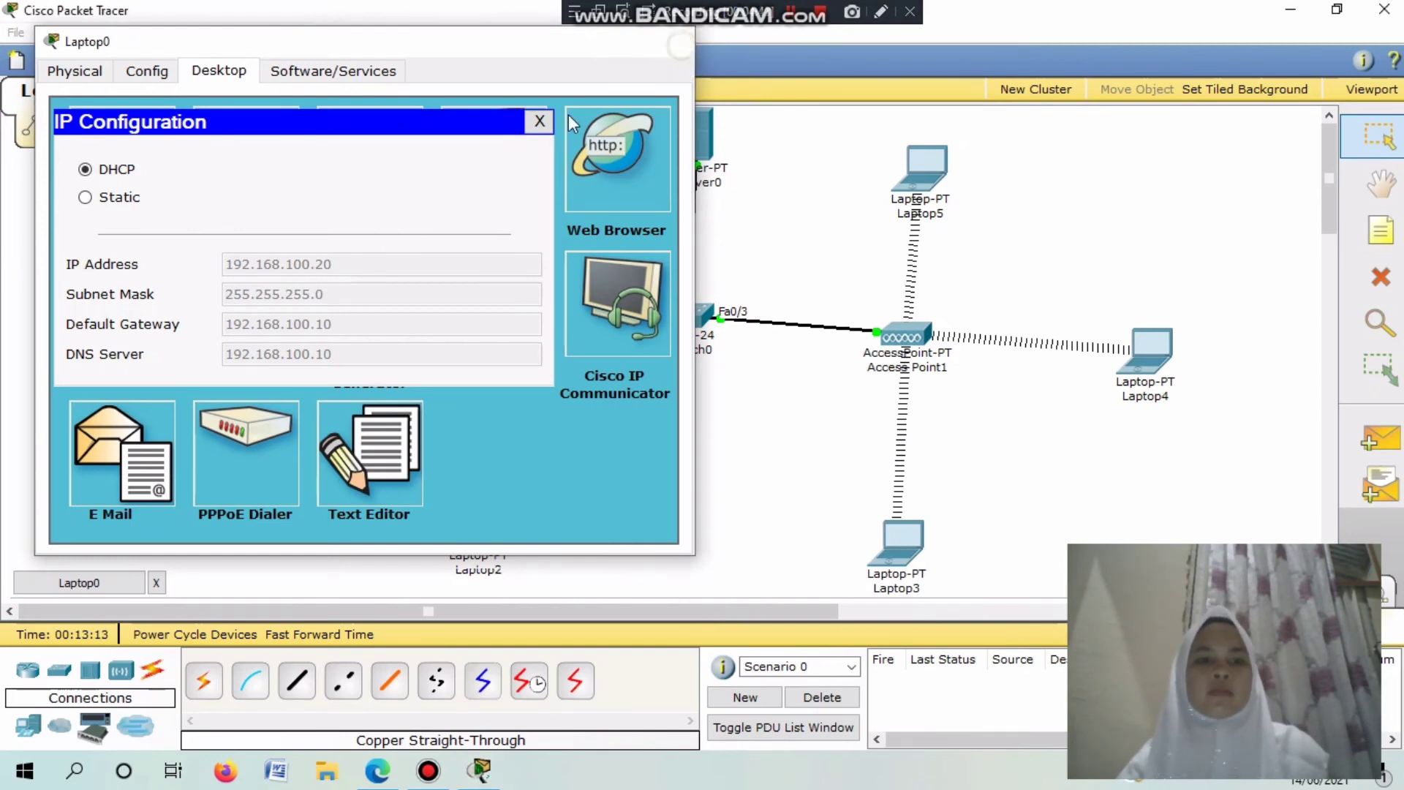
left_click(671, 40)
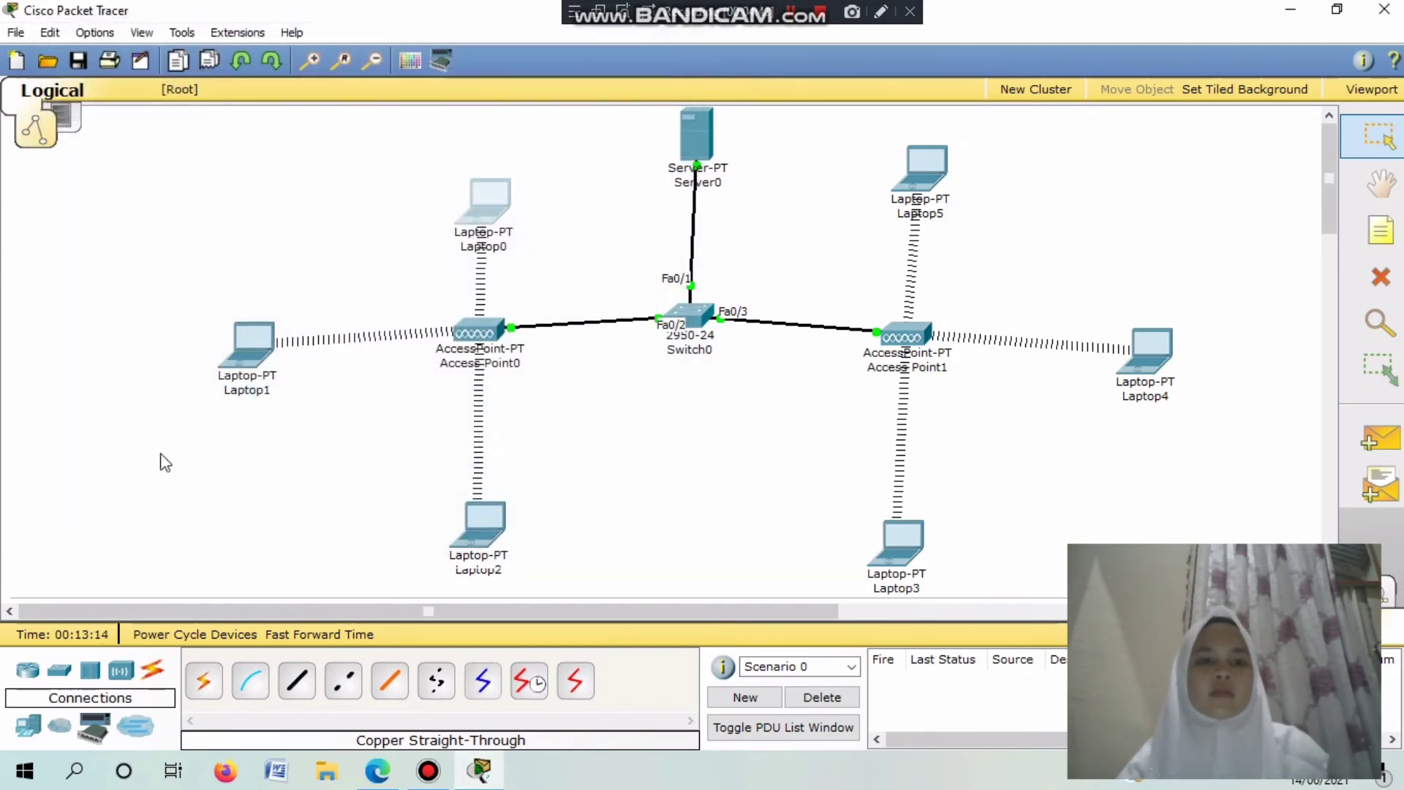
Check Laptop1's IP configuration shows DHCP address 192.168.100.21 with gateway 192.168.100.10.
left_click(236, 345)
left_click(234, 271)
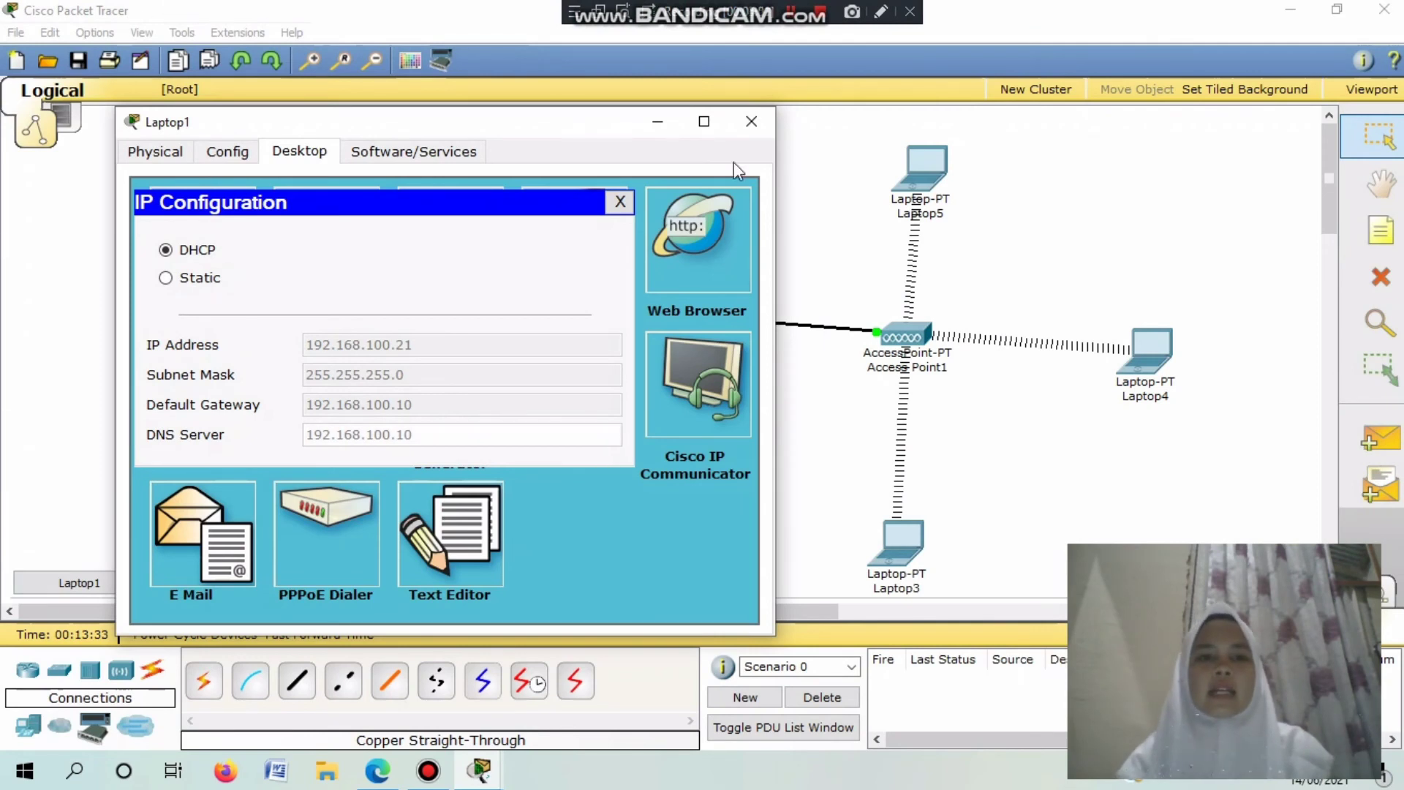
left_click(741, 127)
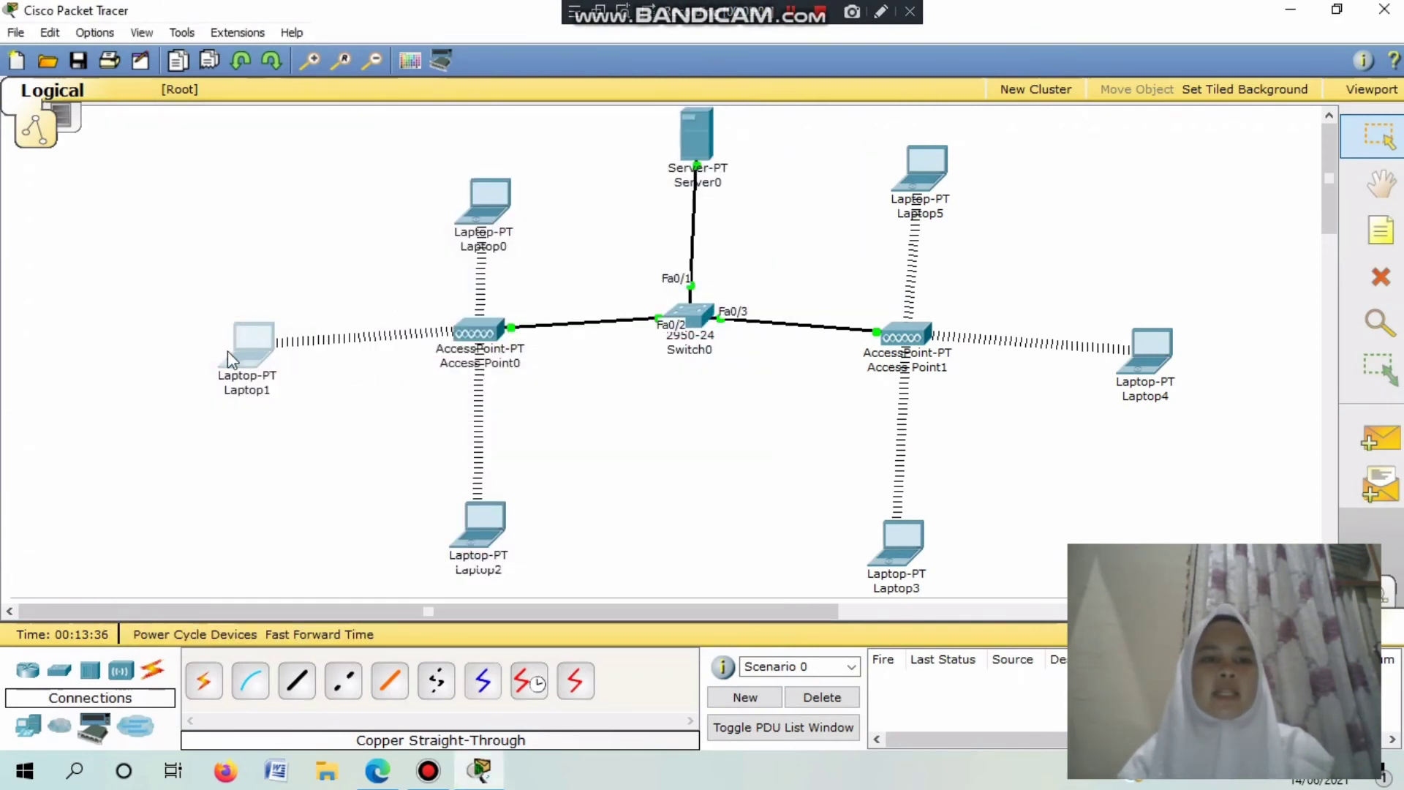
Review Laptop0's IP configuration.
left_click(483, 201)
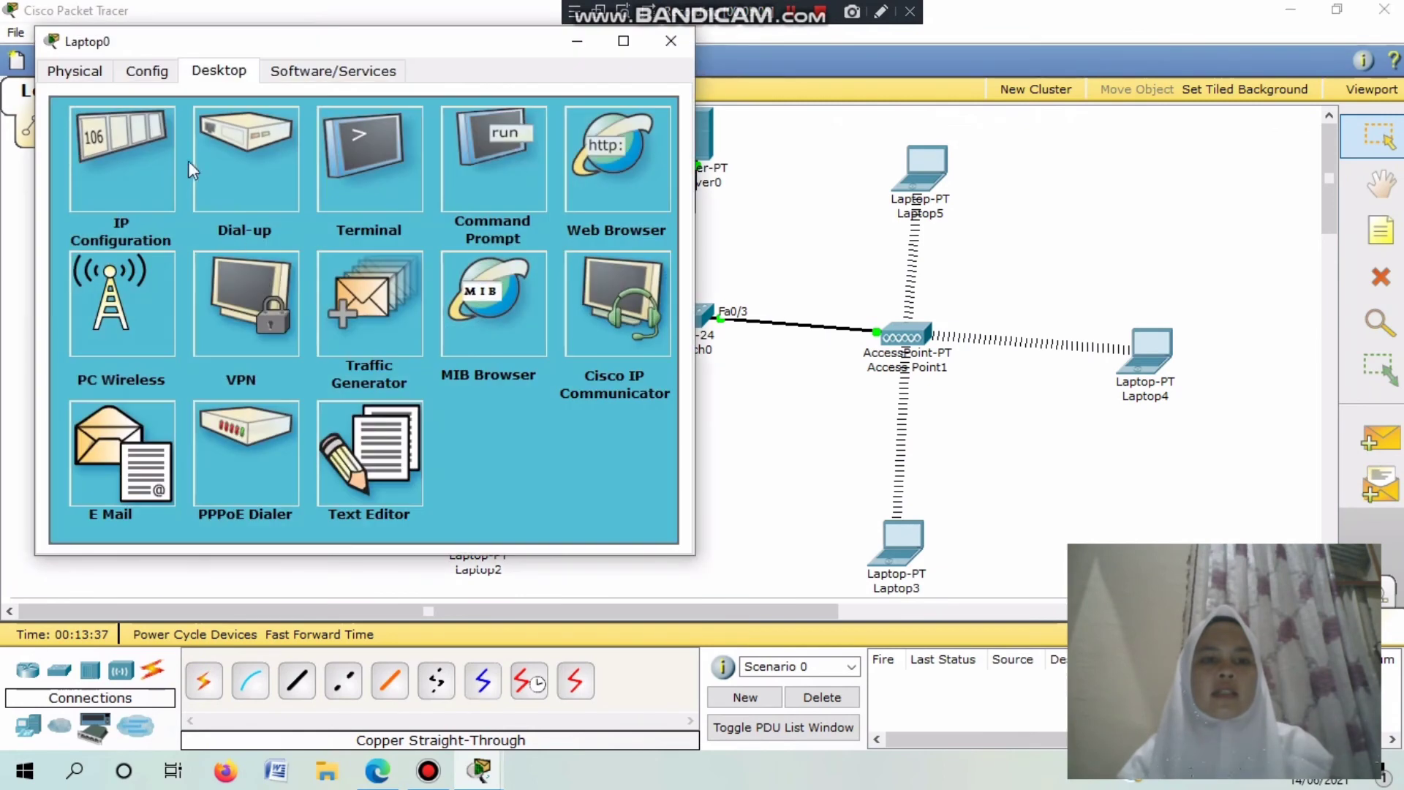
left_click(106, 157)
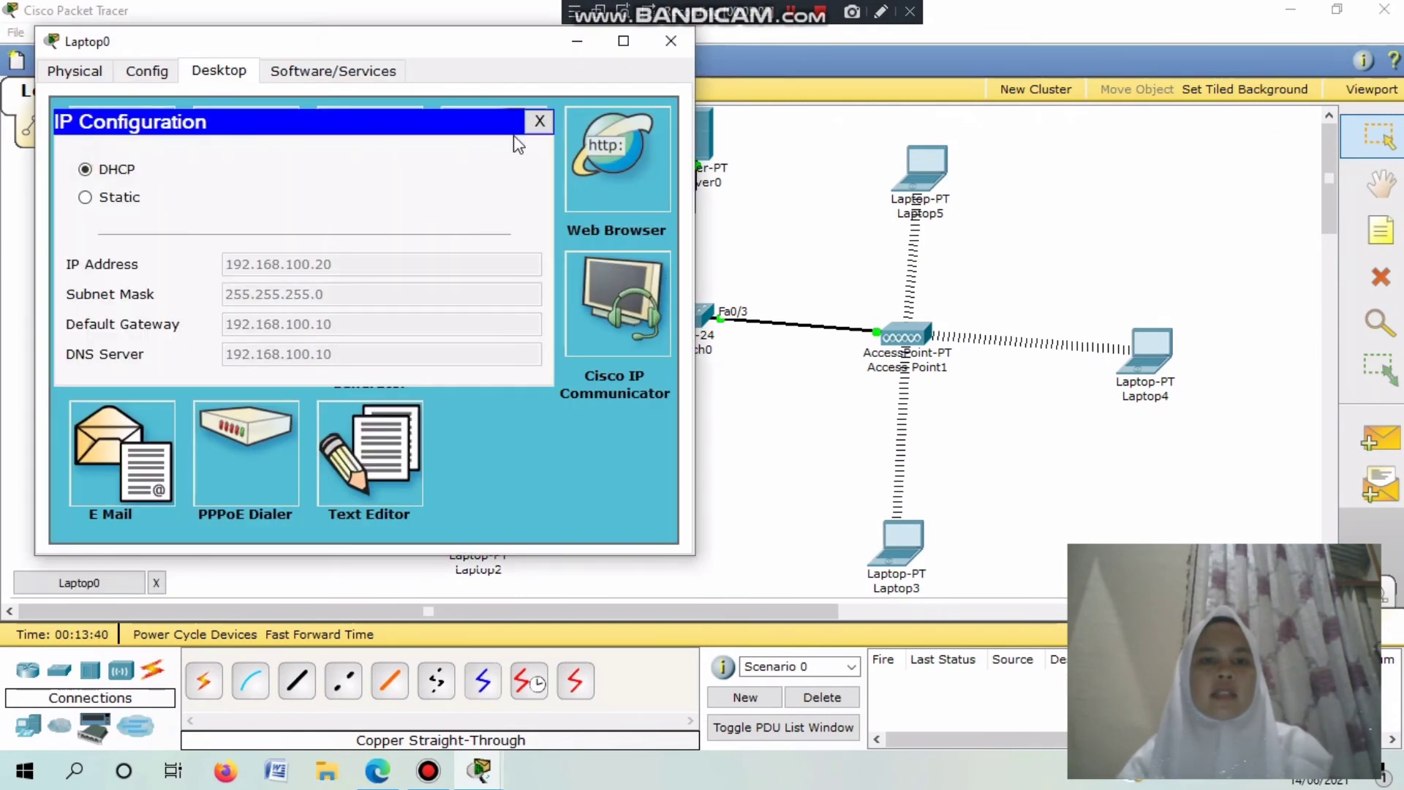
left_click(539, 123)
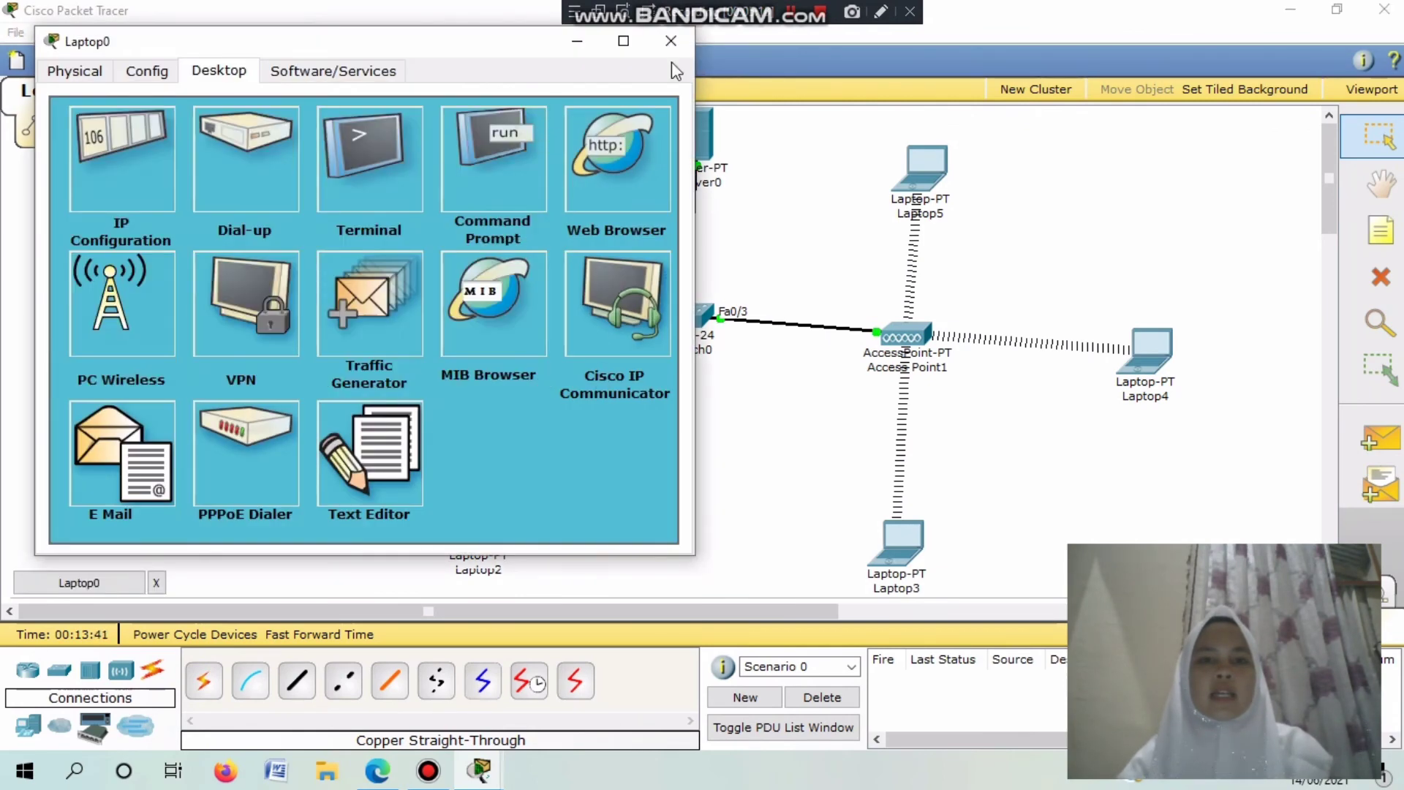
Ping 192.168.100.21 from Laptop0's Command Prompt and get 4 of 4 replies.
left_click(507, 192)
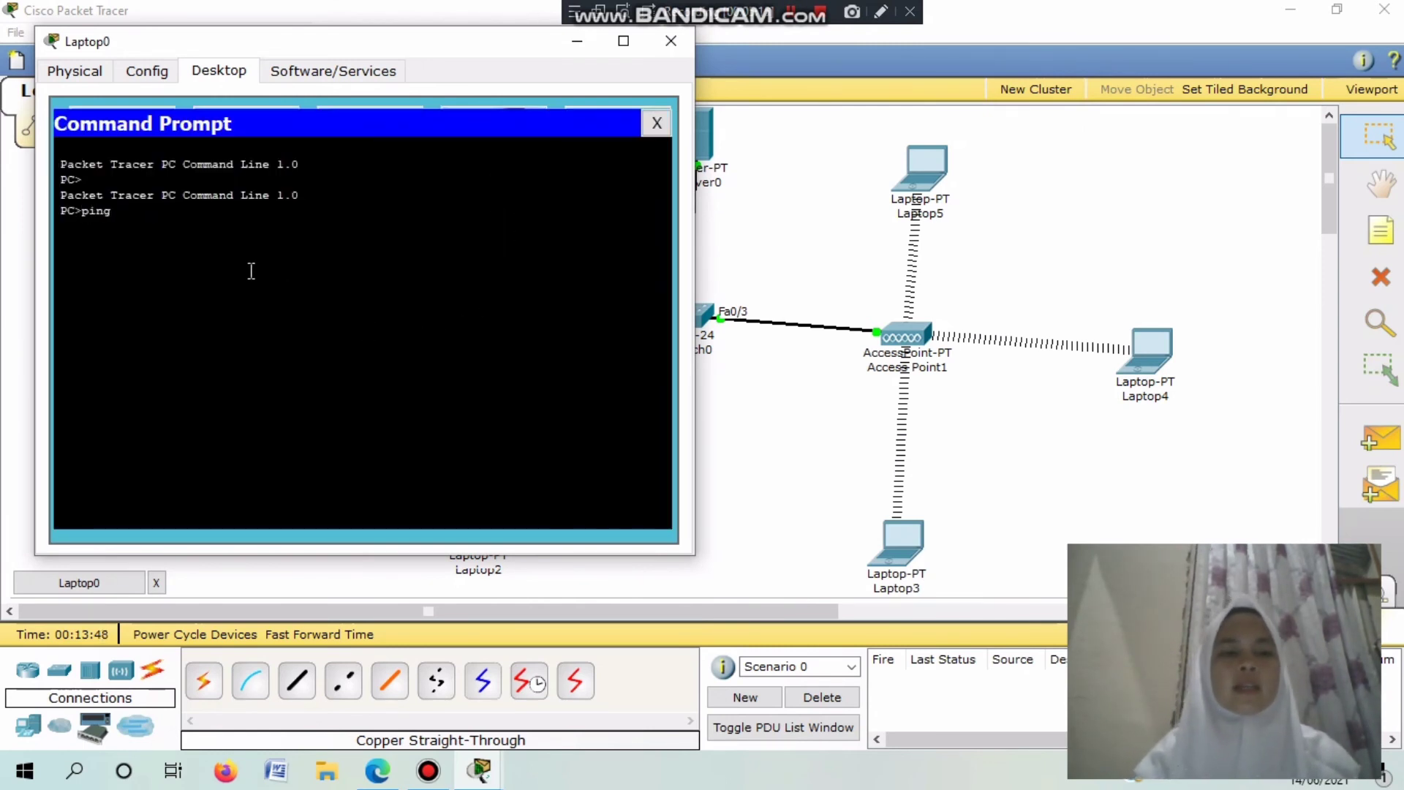
type("2")
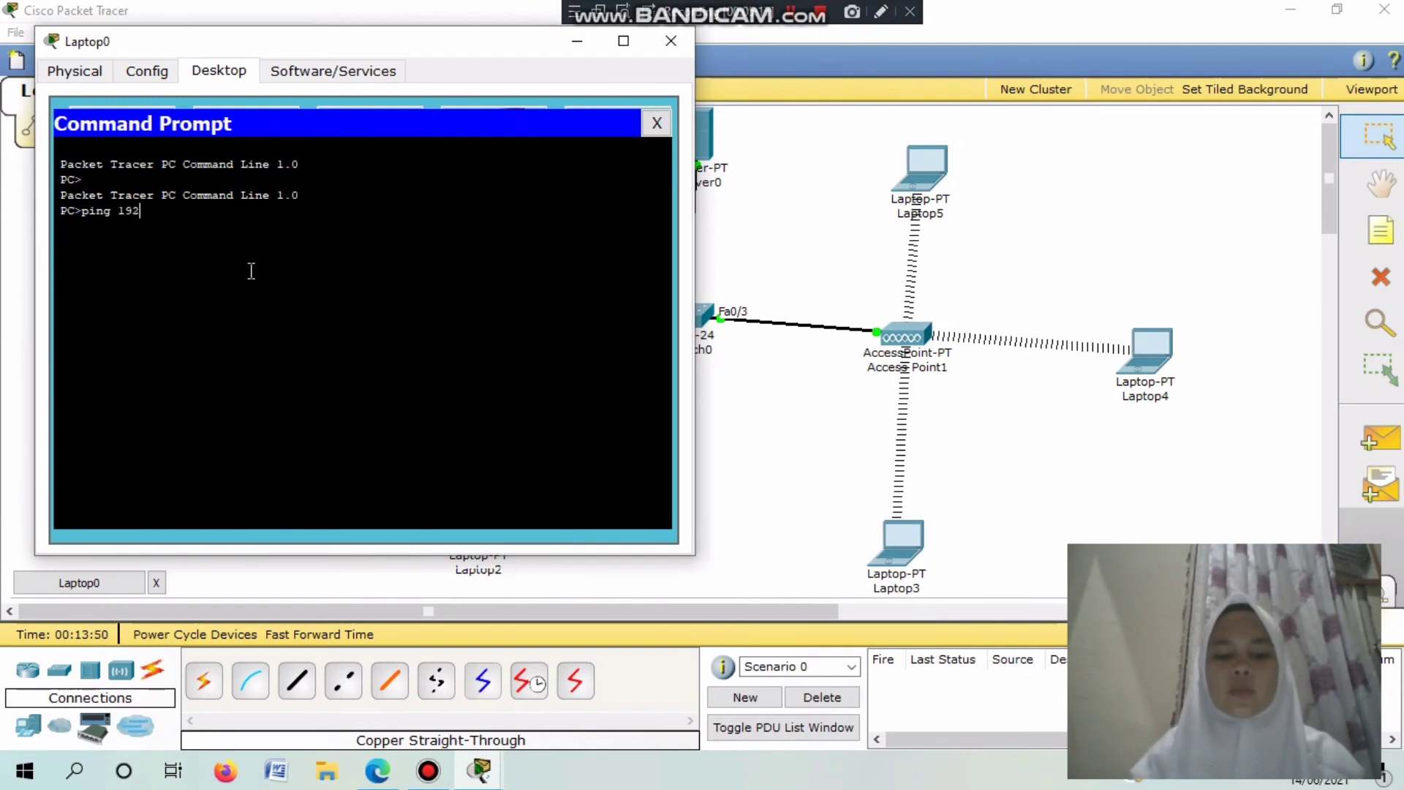
type(".168.100")
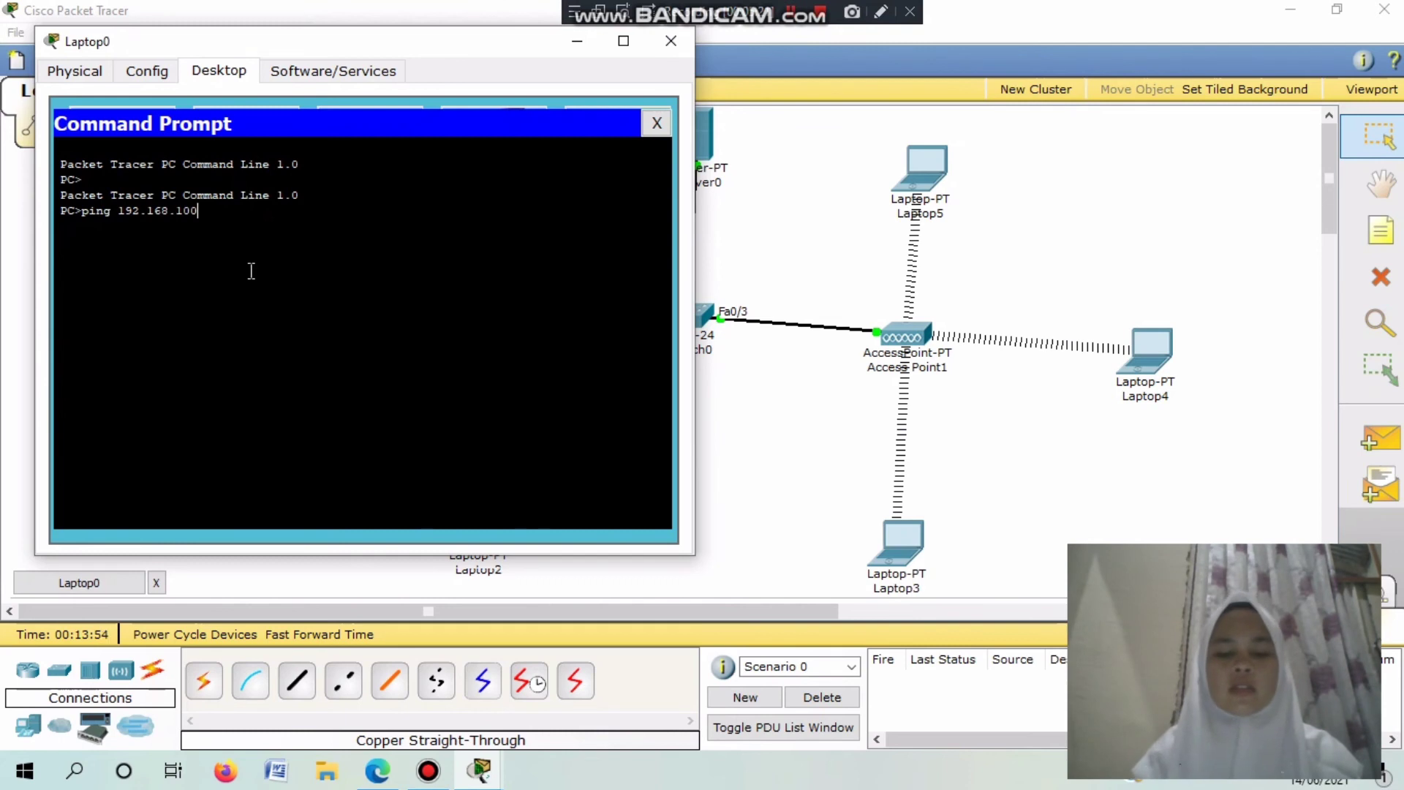
type(".21")
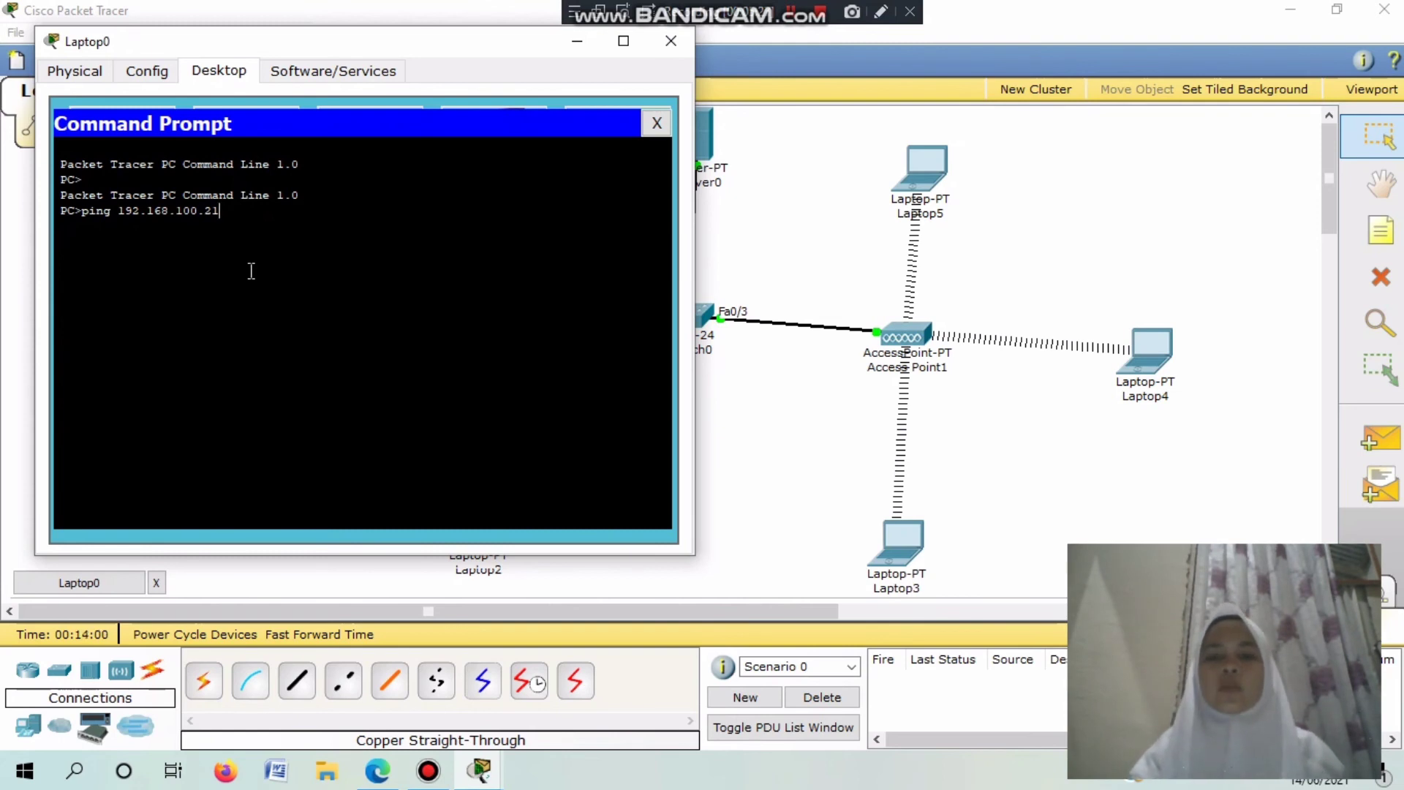
key("Return")
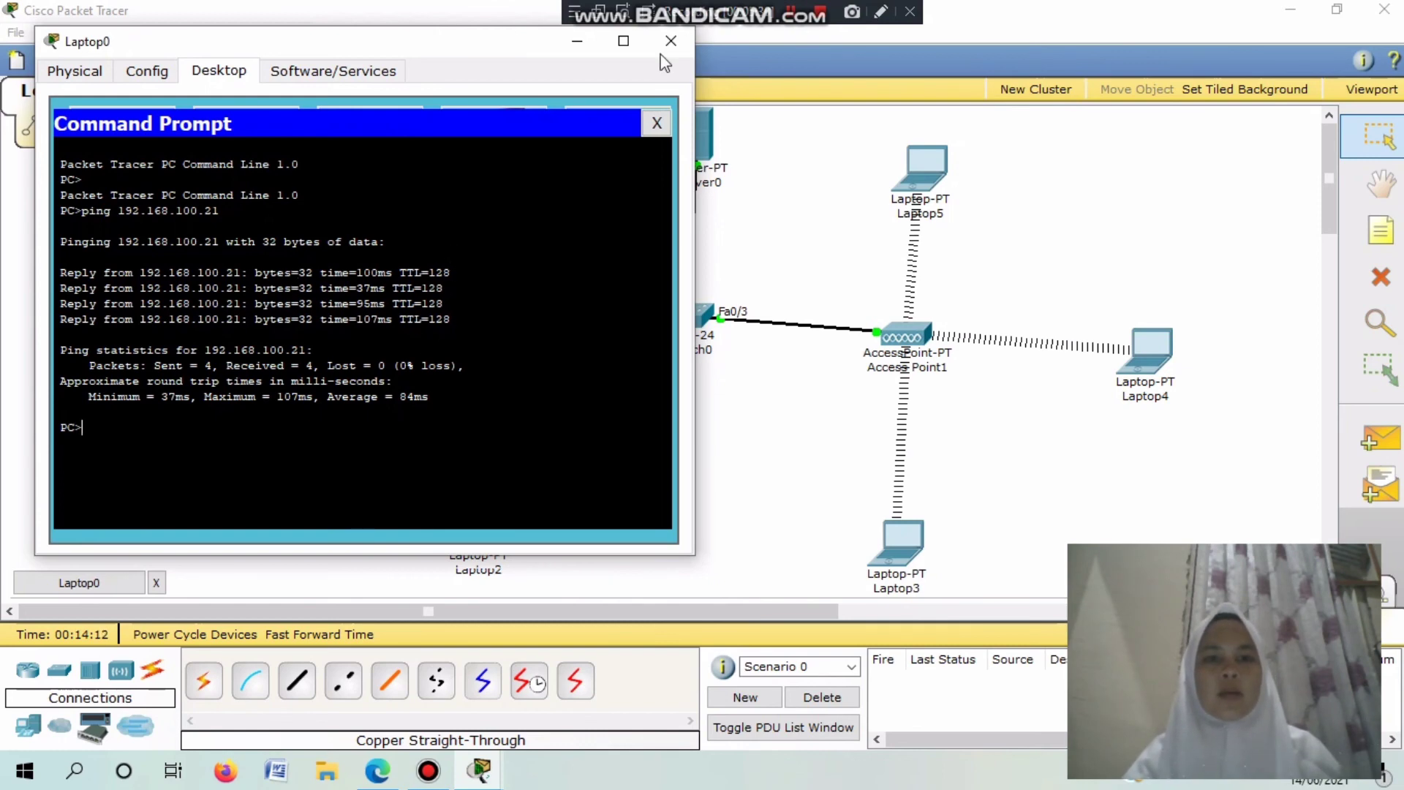
left_click(663, 124)
left_click(670, 41)
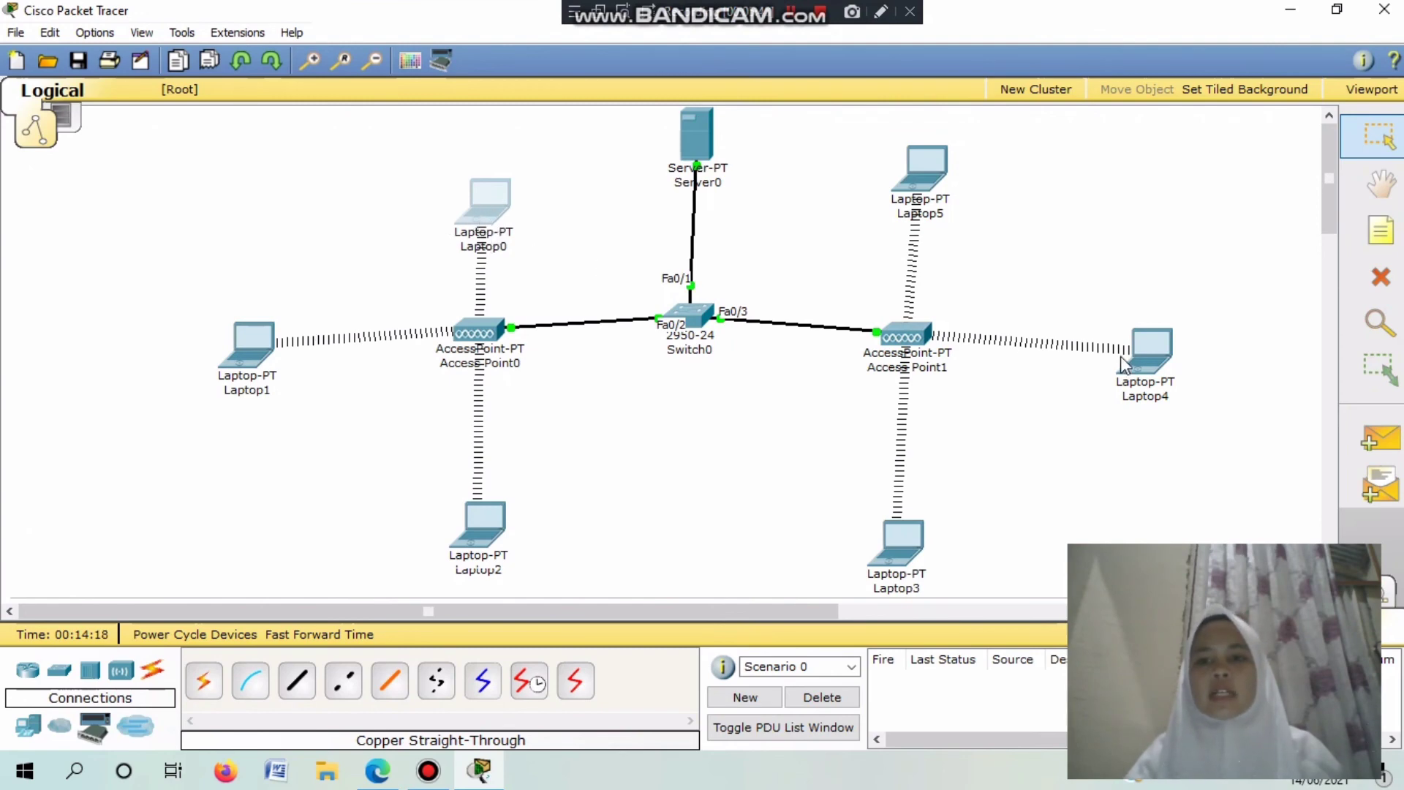
Confirm Laptop4's DHCP-assigned address is 192.168.100.24.
left_click(1162, 373)
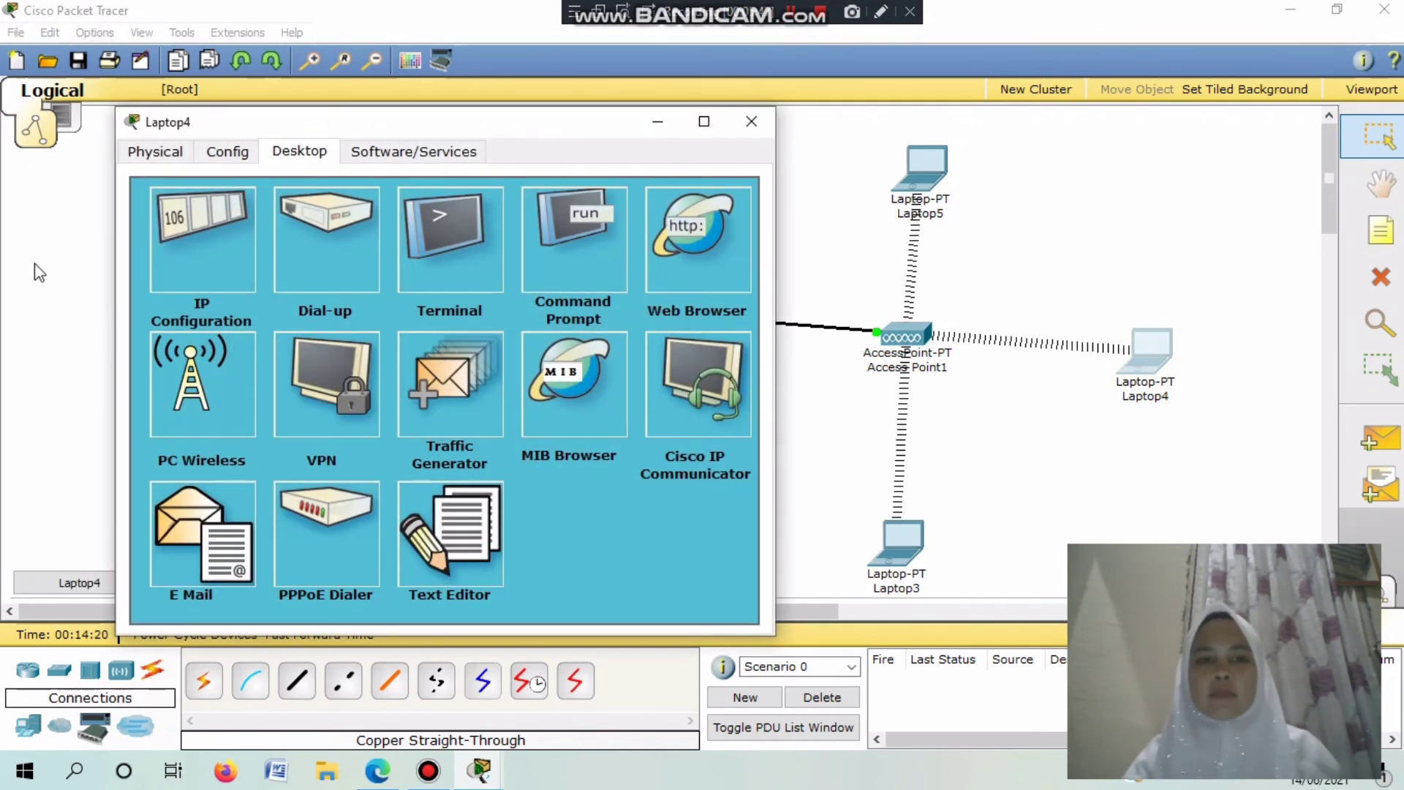
left_click(152, 238)
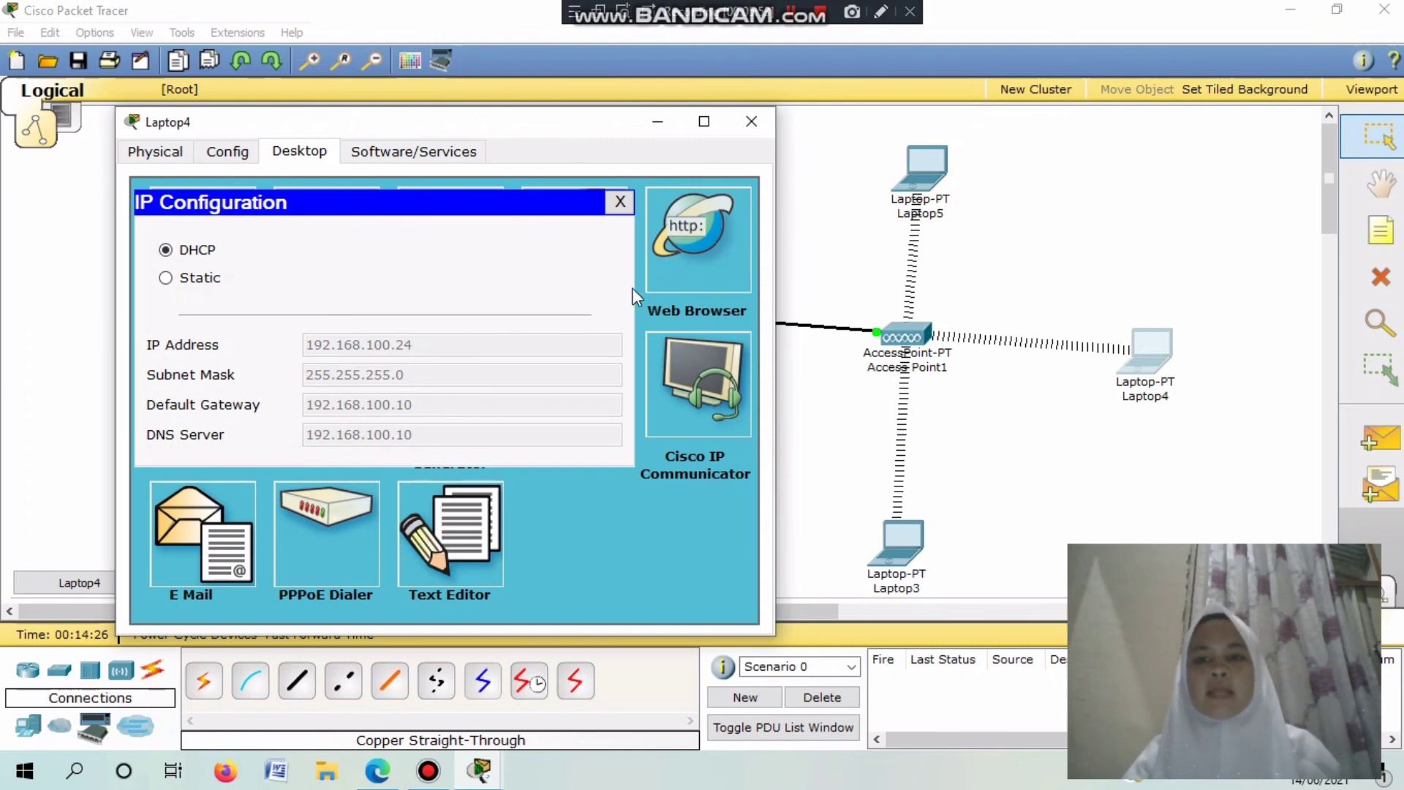
left_click(752, 121)
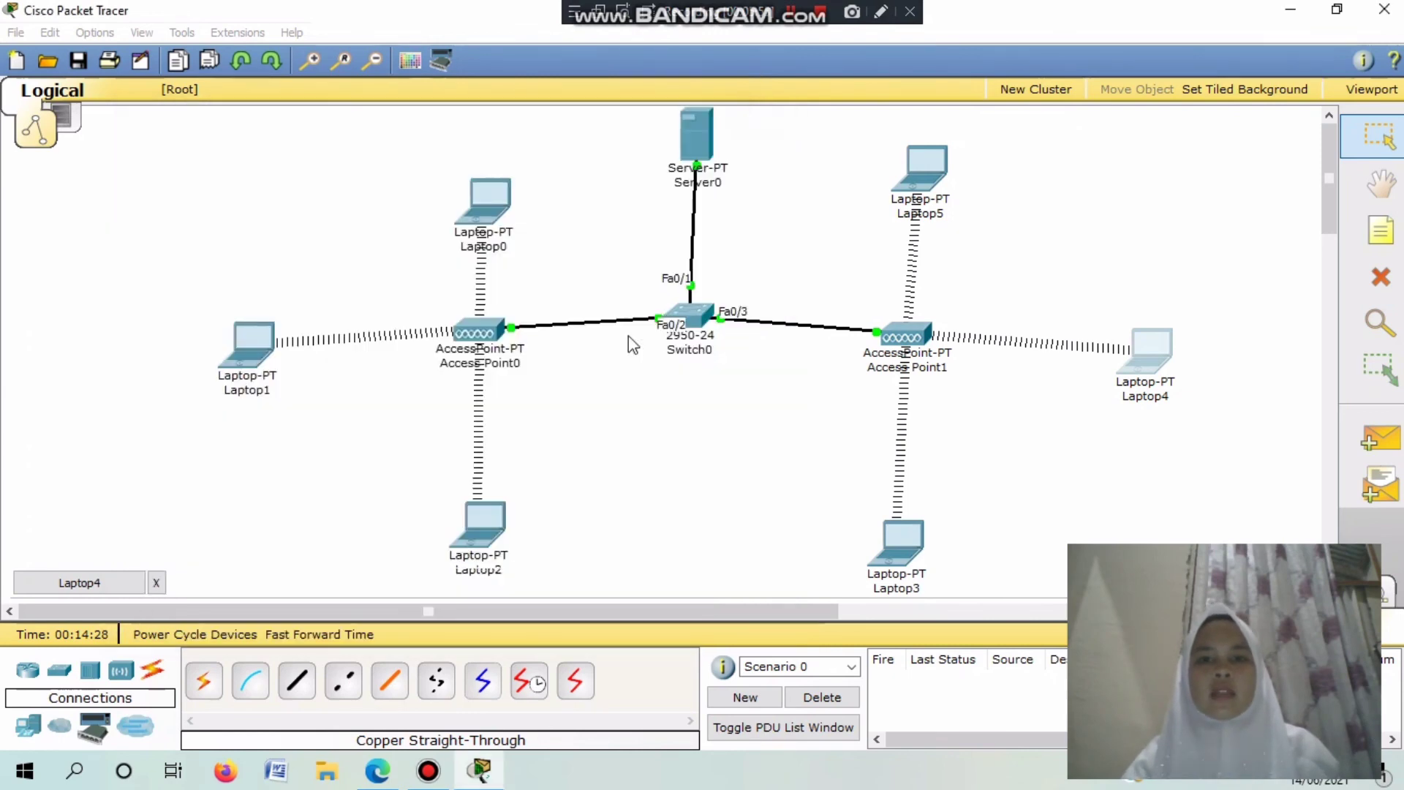
Run ping 192.168.100.24 from Laptop0's Command Prompt, receiving all four replies.
left_click(500, 250)
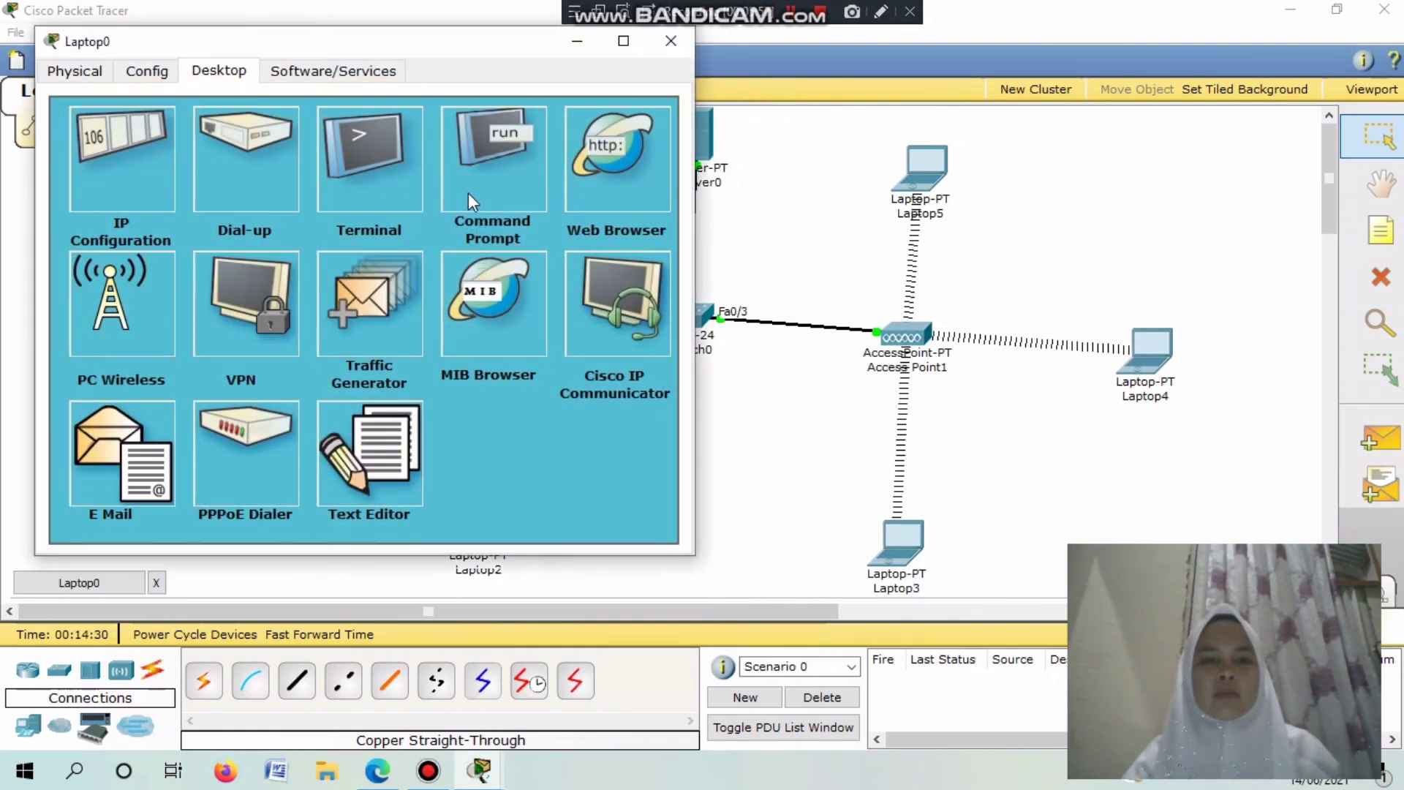
left_click(508, 192)
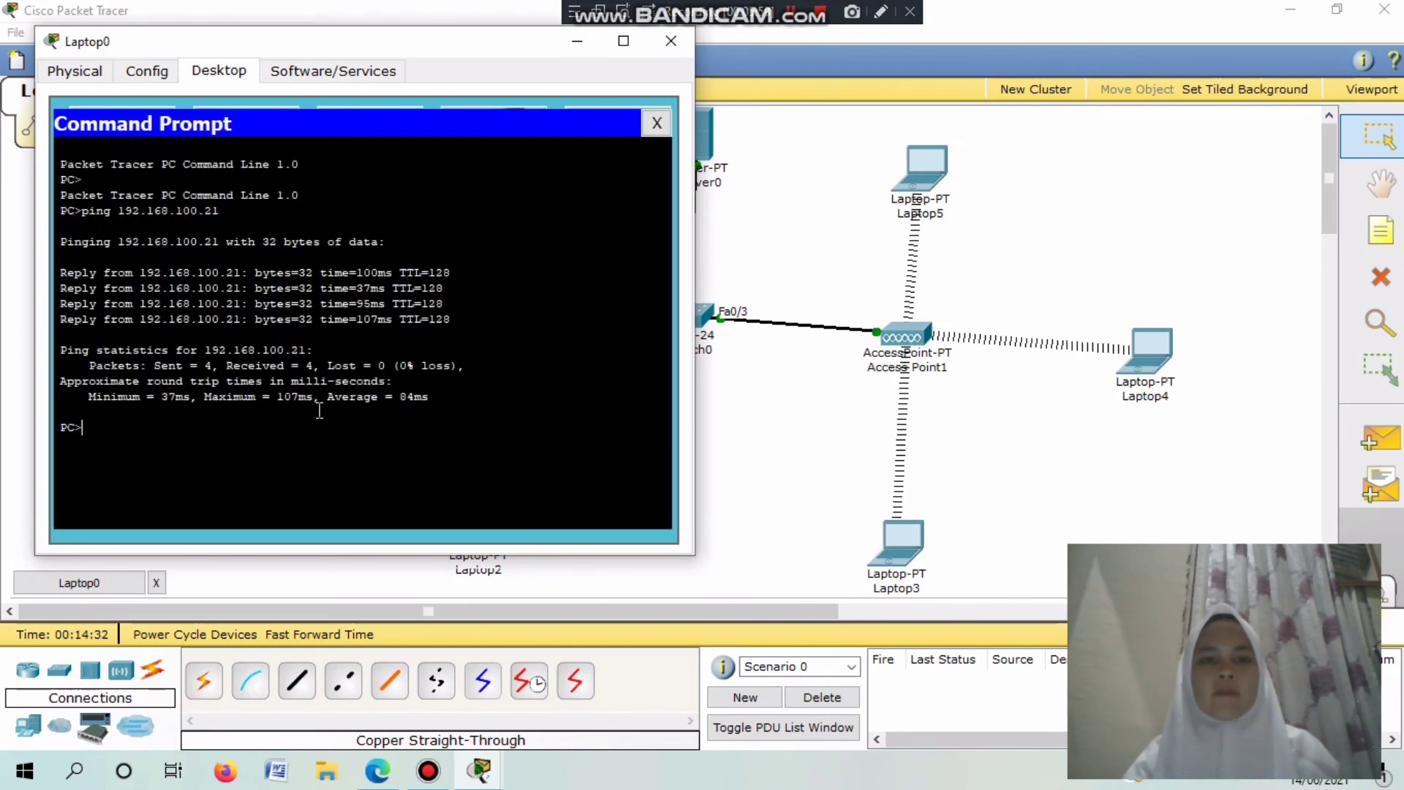
type("pin")
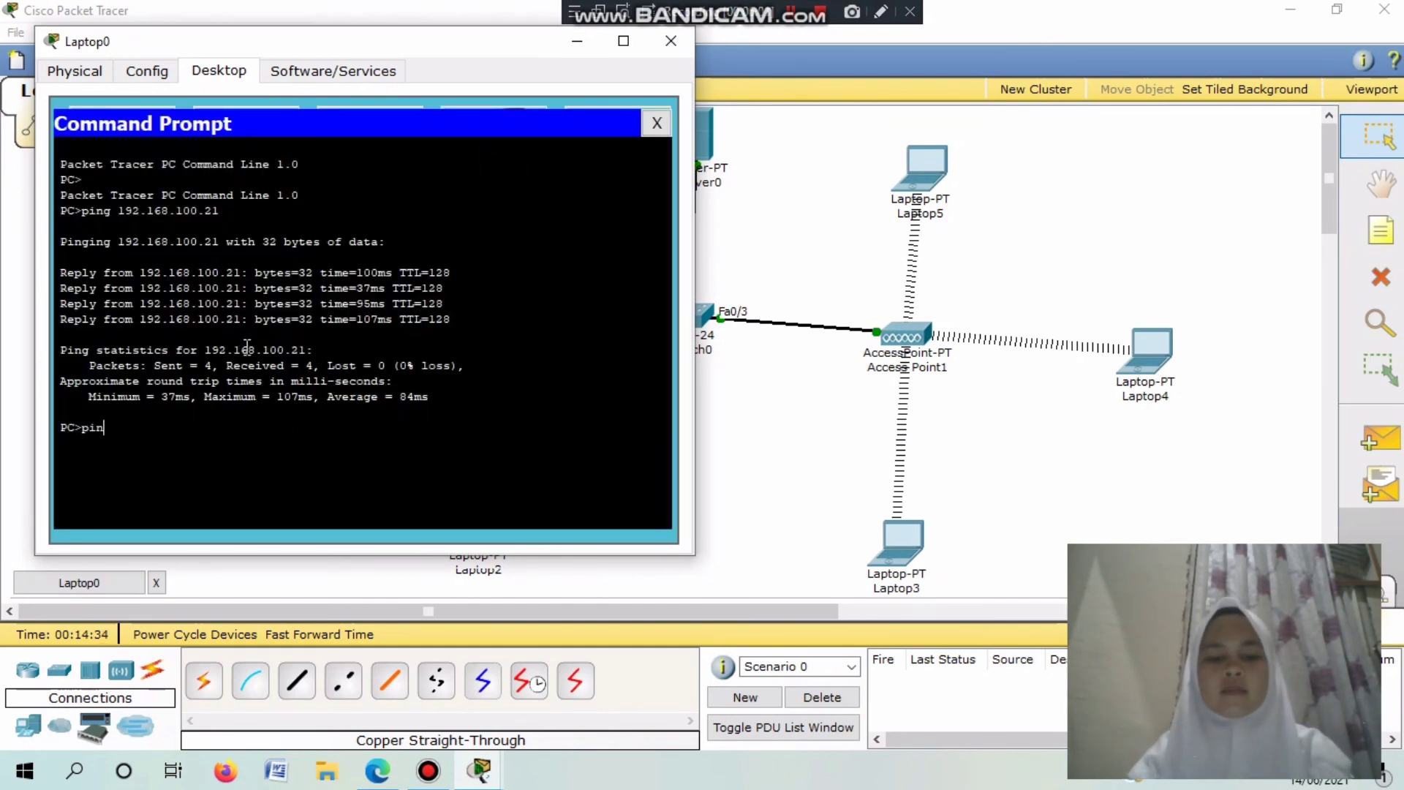
type("g 192.168")
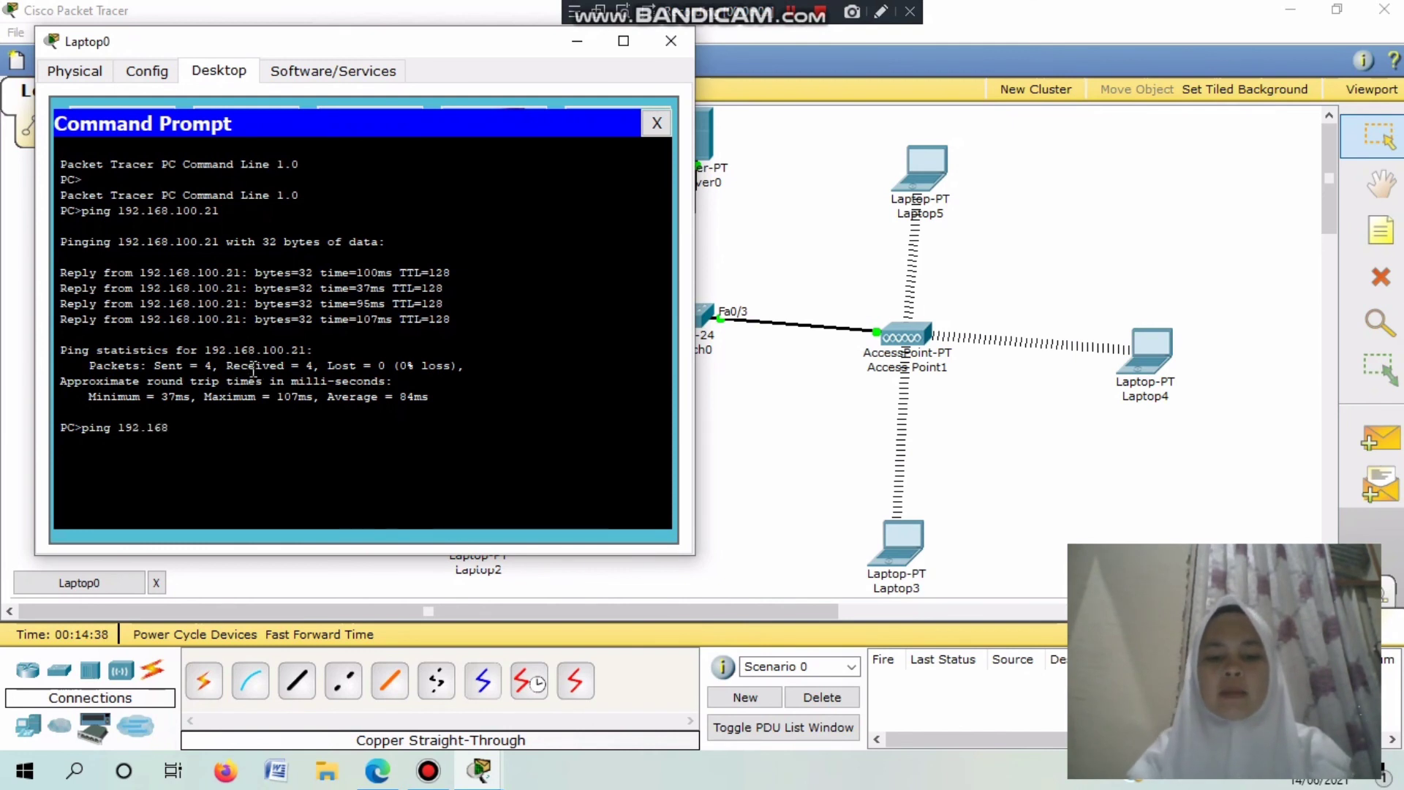
type(".100")
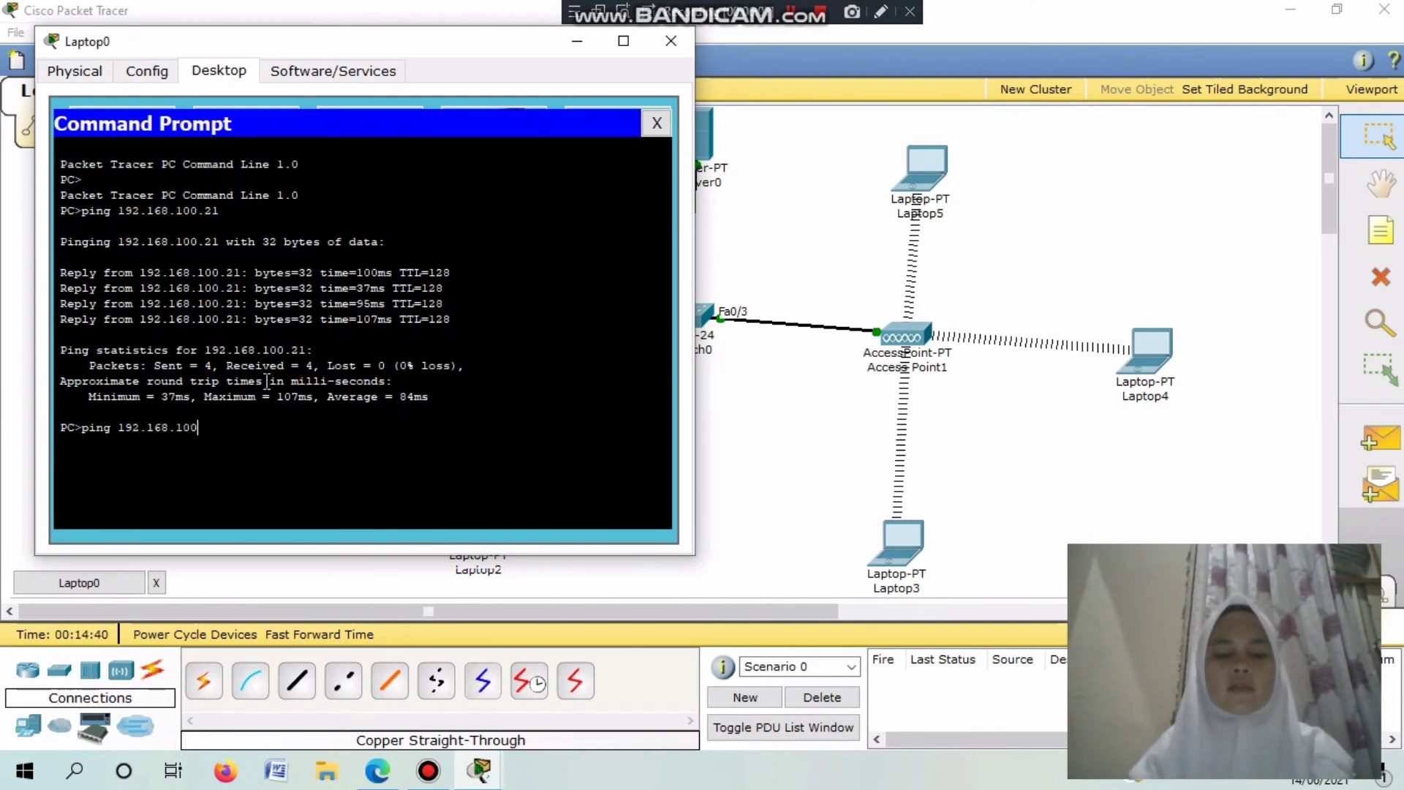
type(".24")
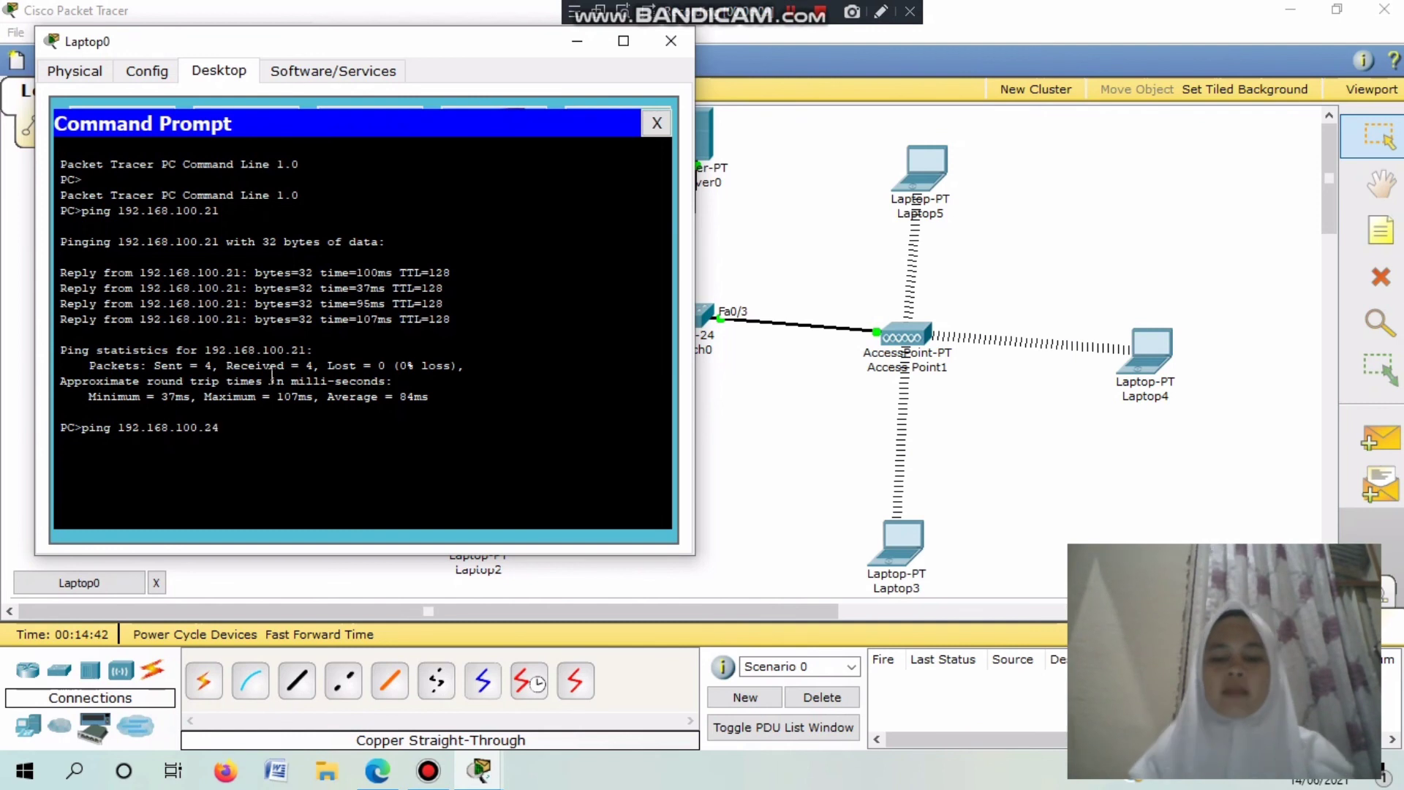
key("Return")
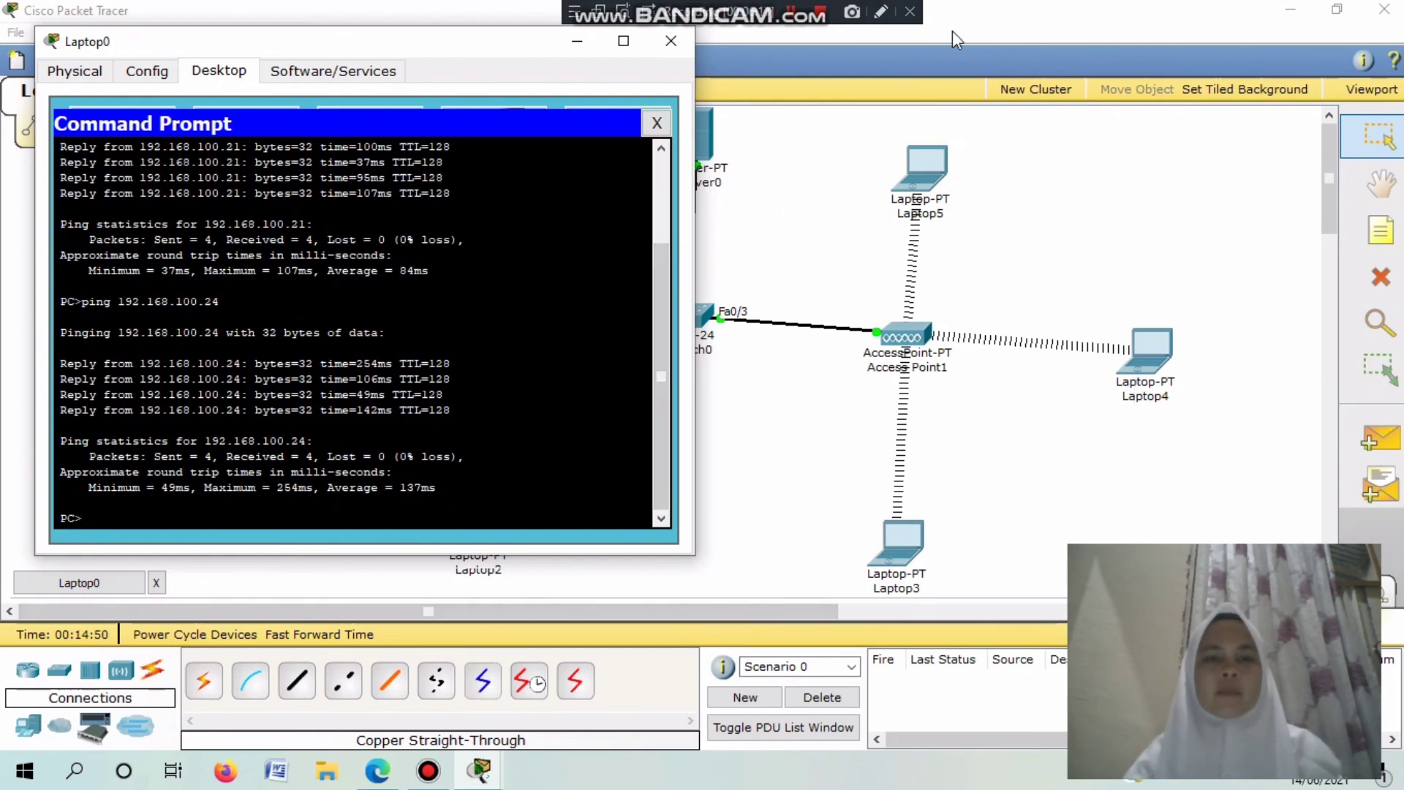
left_click(657, 123)
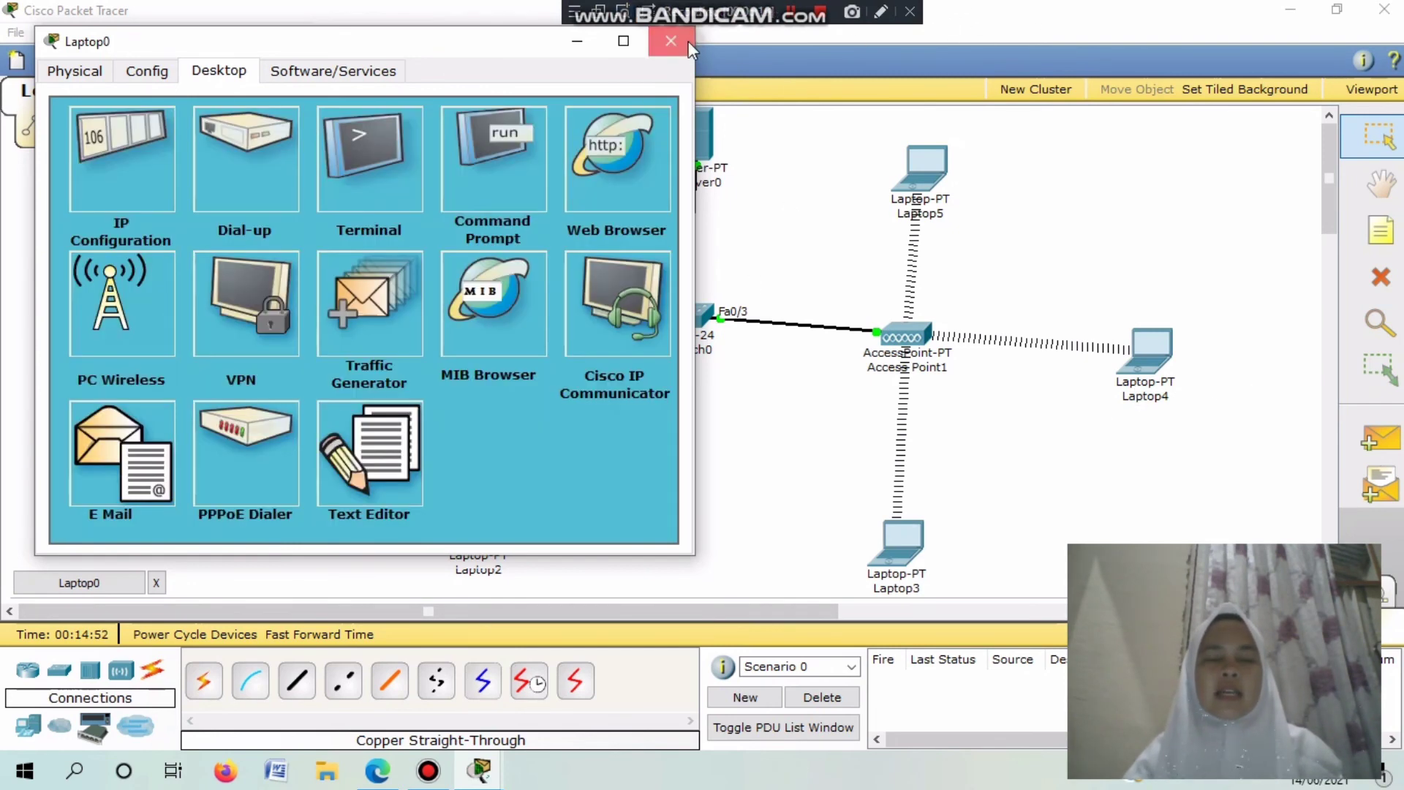
left_click(671, 41)
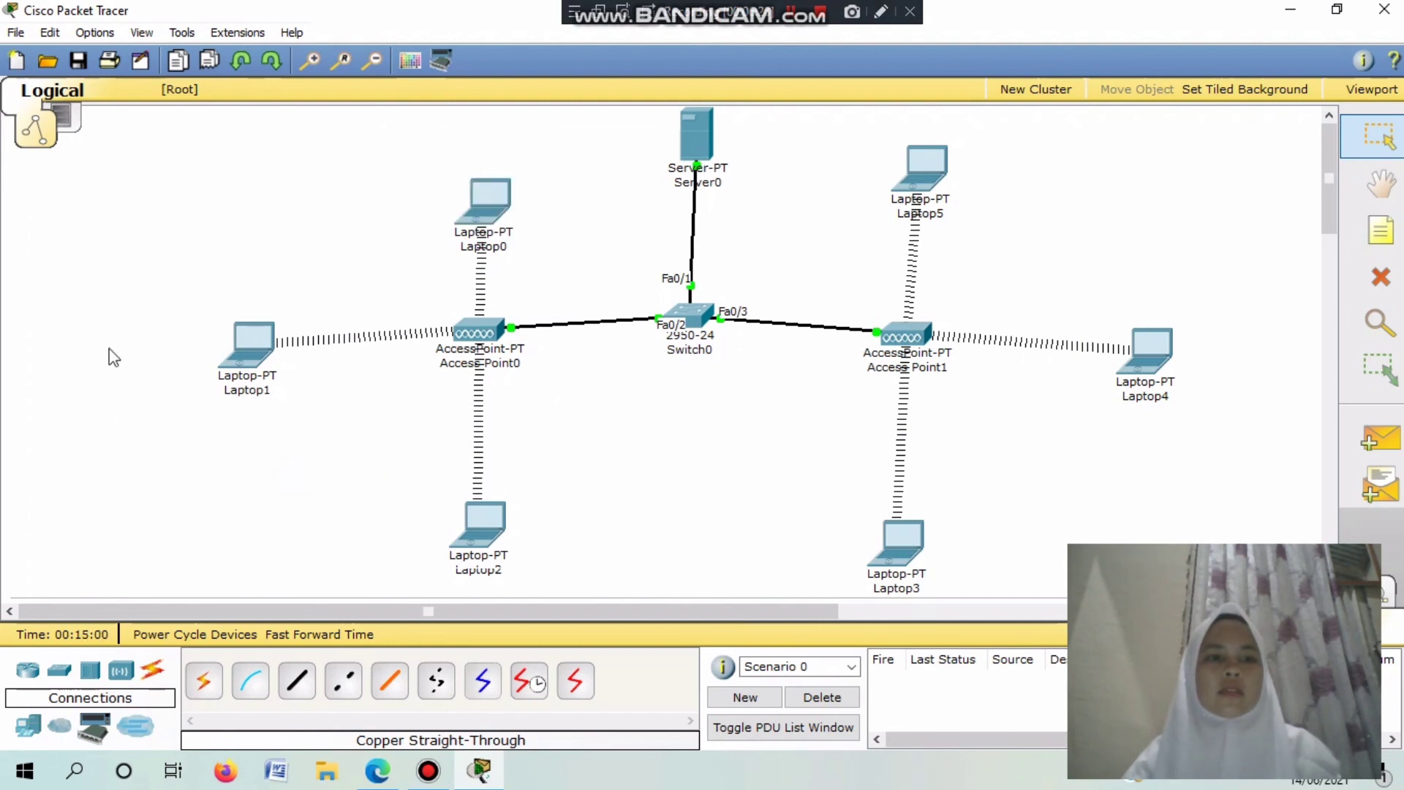
Reopen Laptop0's window on its Desktop applications.
left_click(803, 7)
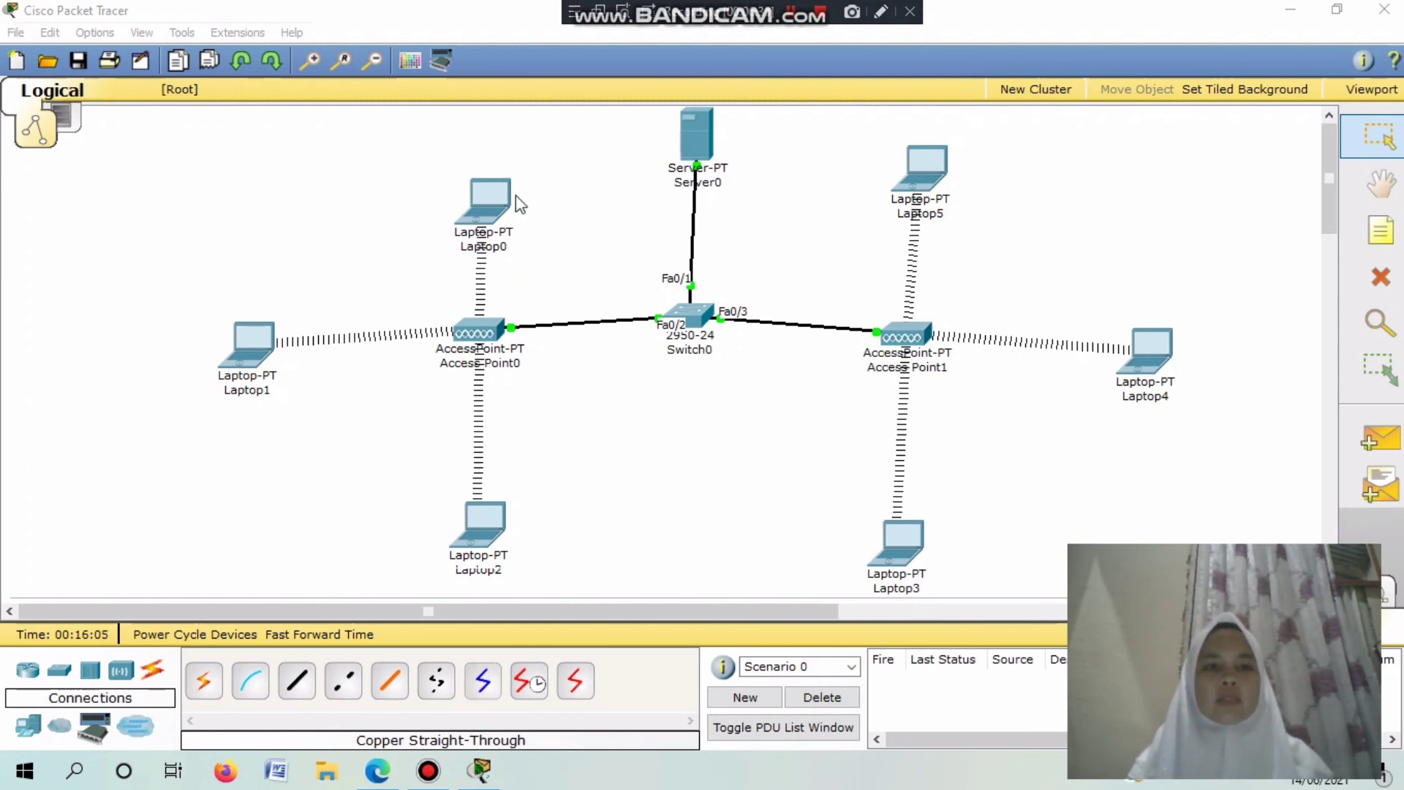
left_click(494, 215)
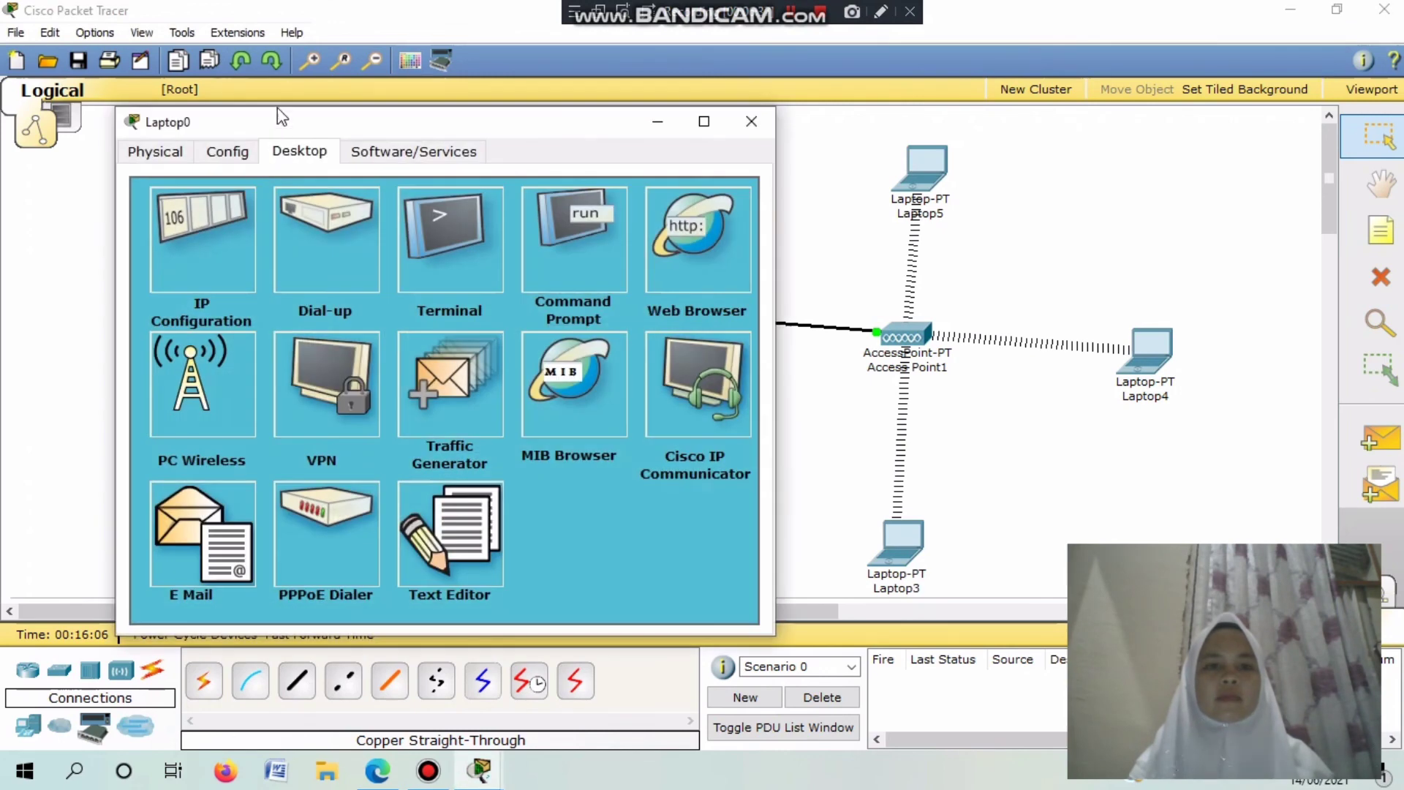
Load ptik.iainbukittinggi.ac.id in Laptop0's web browser, showing the SELAMAT MENGERJAKAN UJIAN page.
left_click(695, 238)
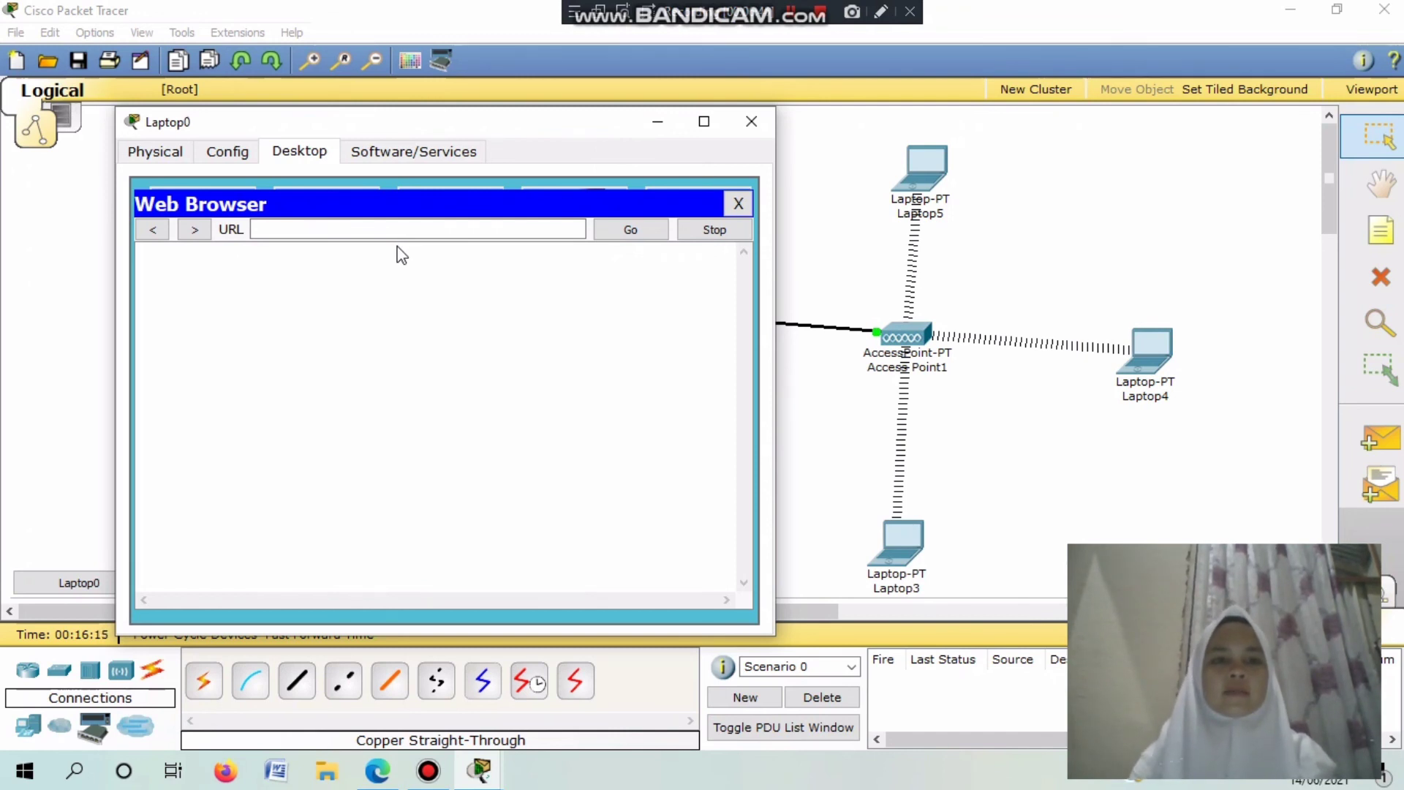
left_click(382, 229)
type("pt")
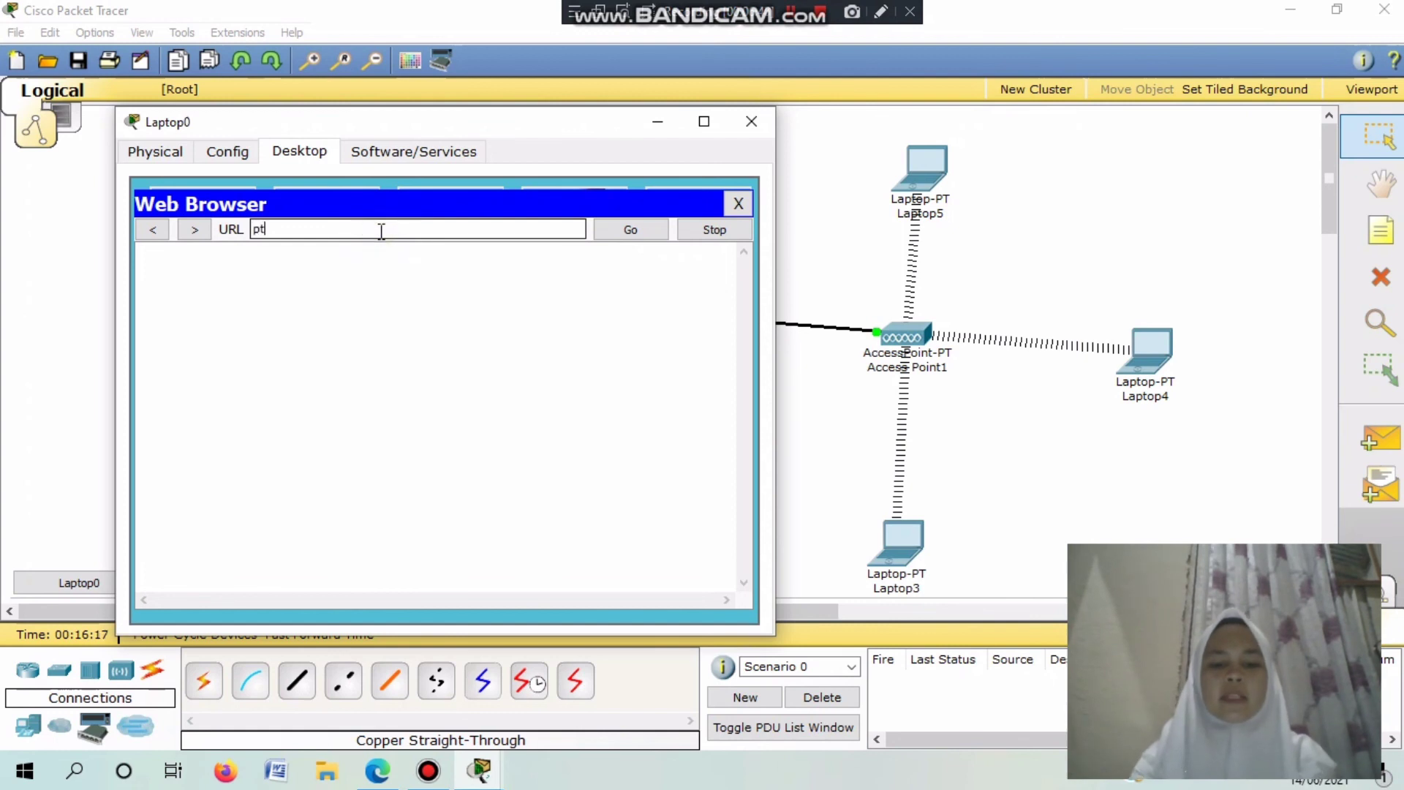
type("ik.")
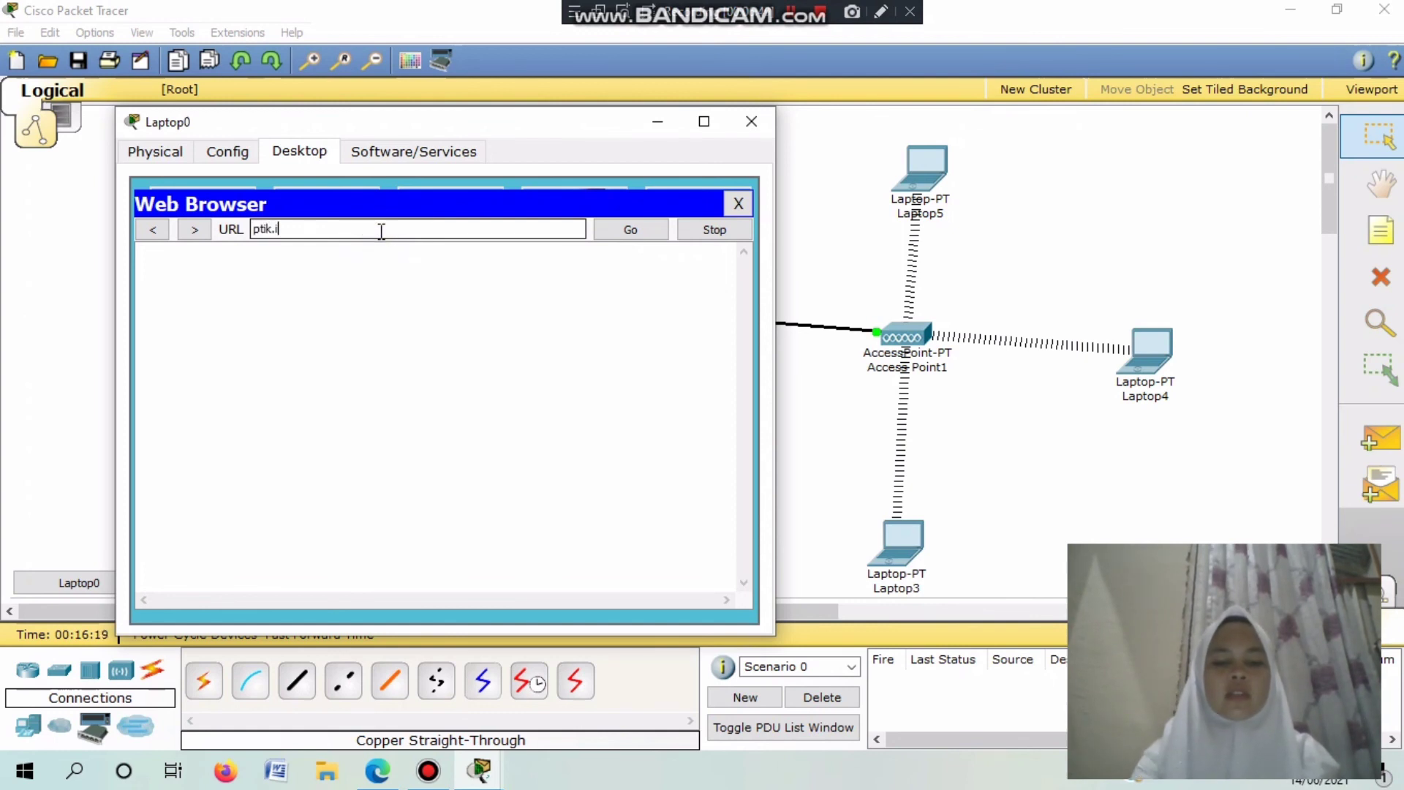
type("iainbukitti")
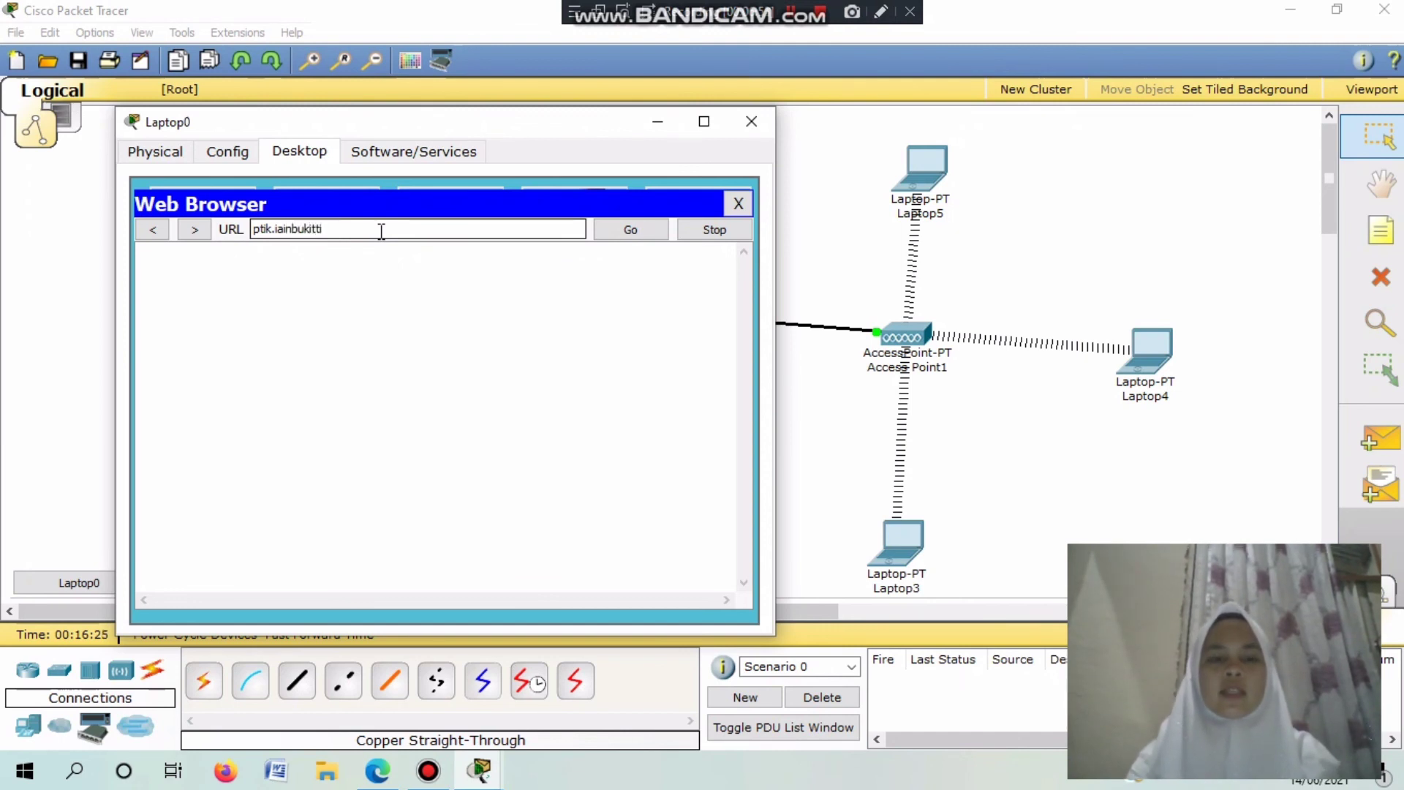
type("nggi")
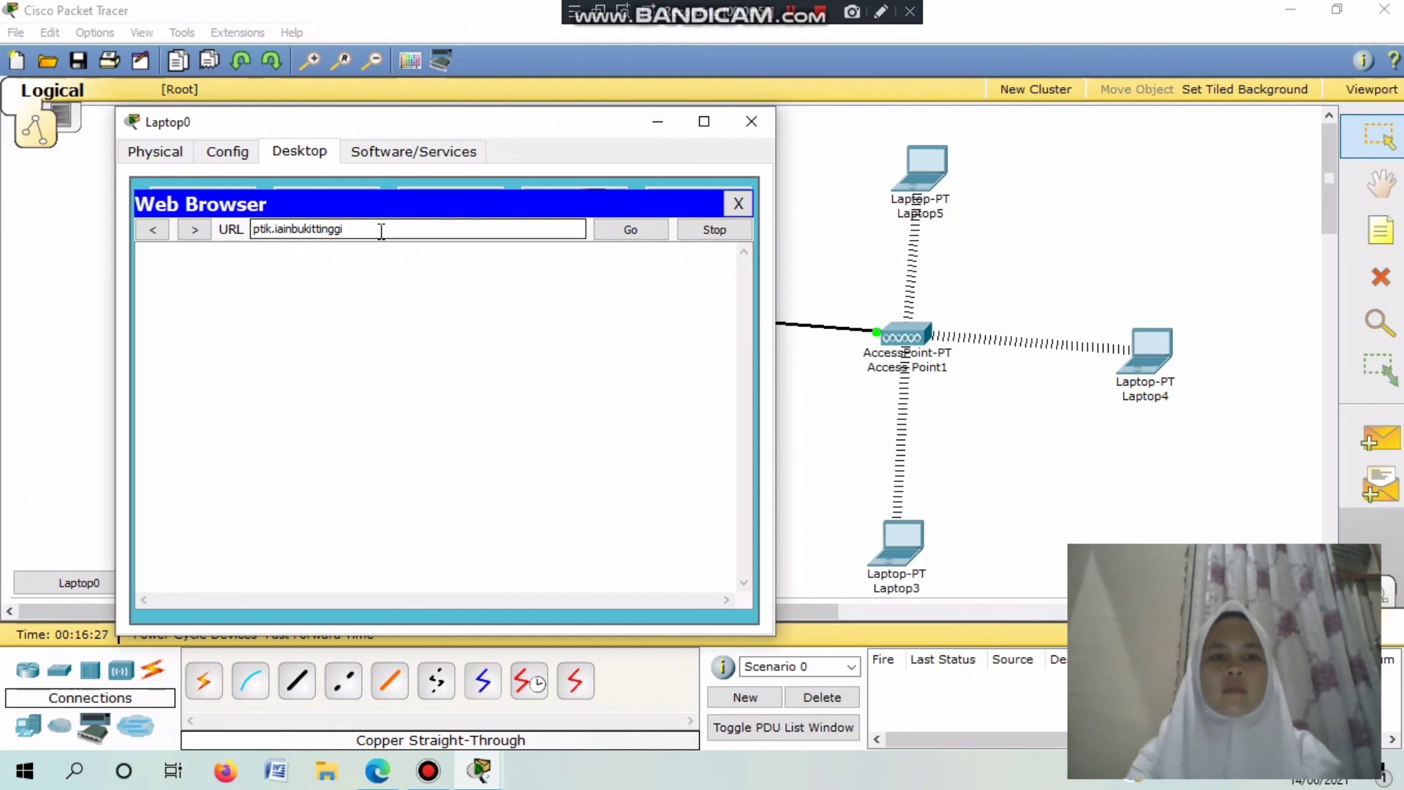
type(".ac.id")
left_click(645, 236)
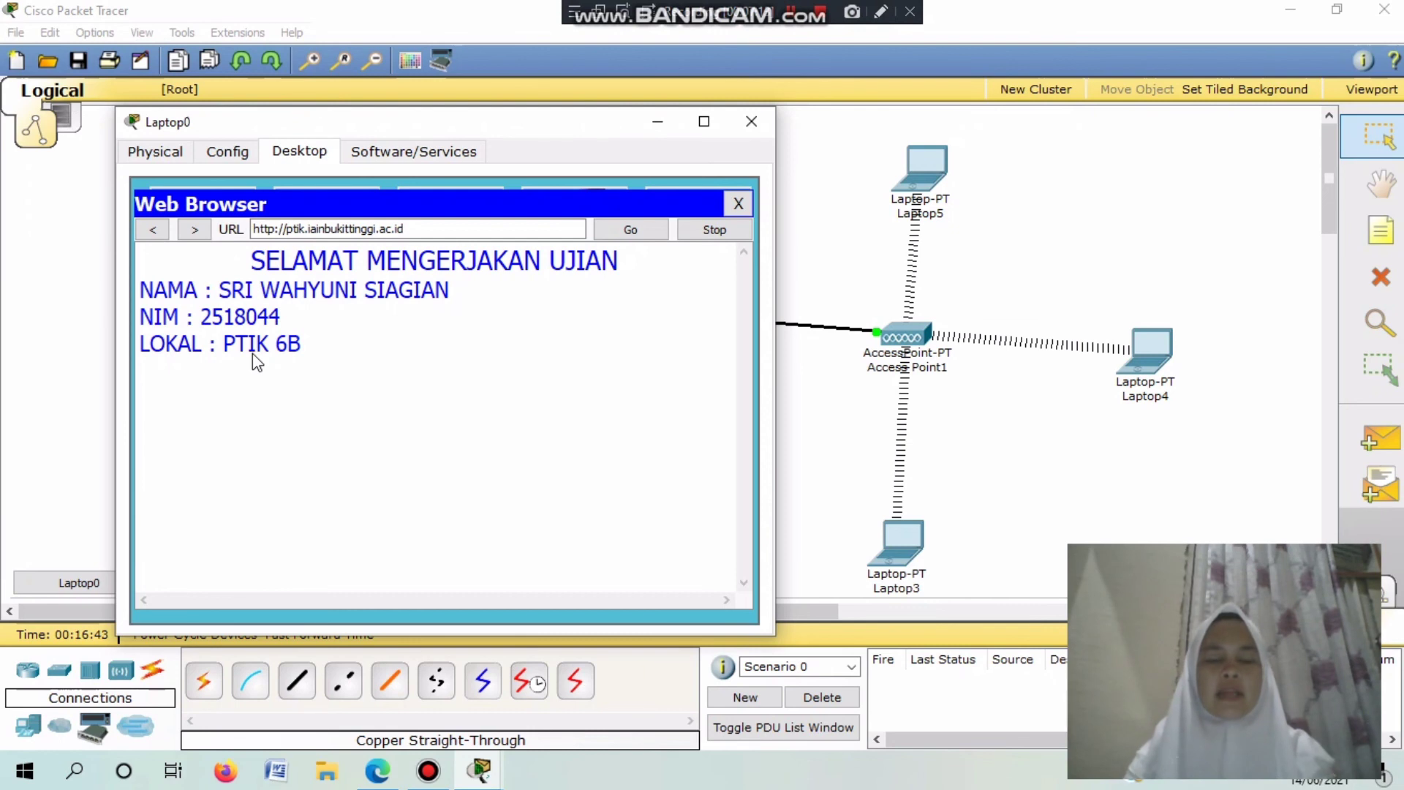
left_click(751, 121)
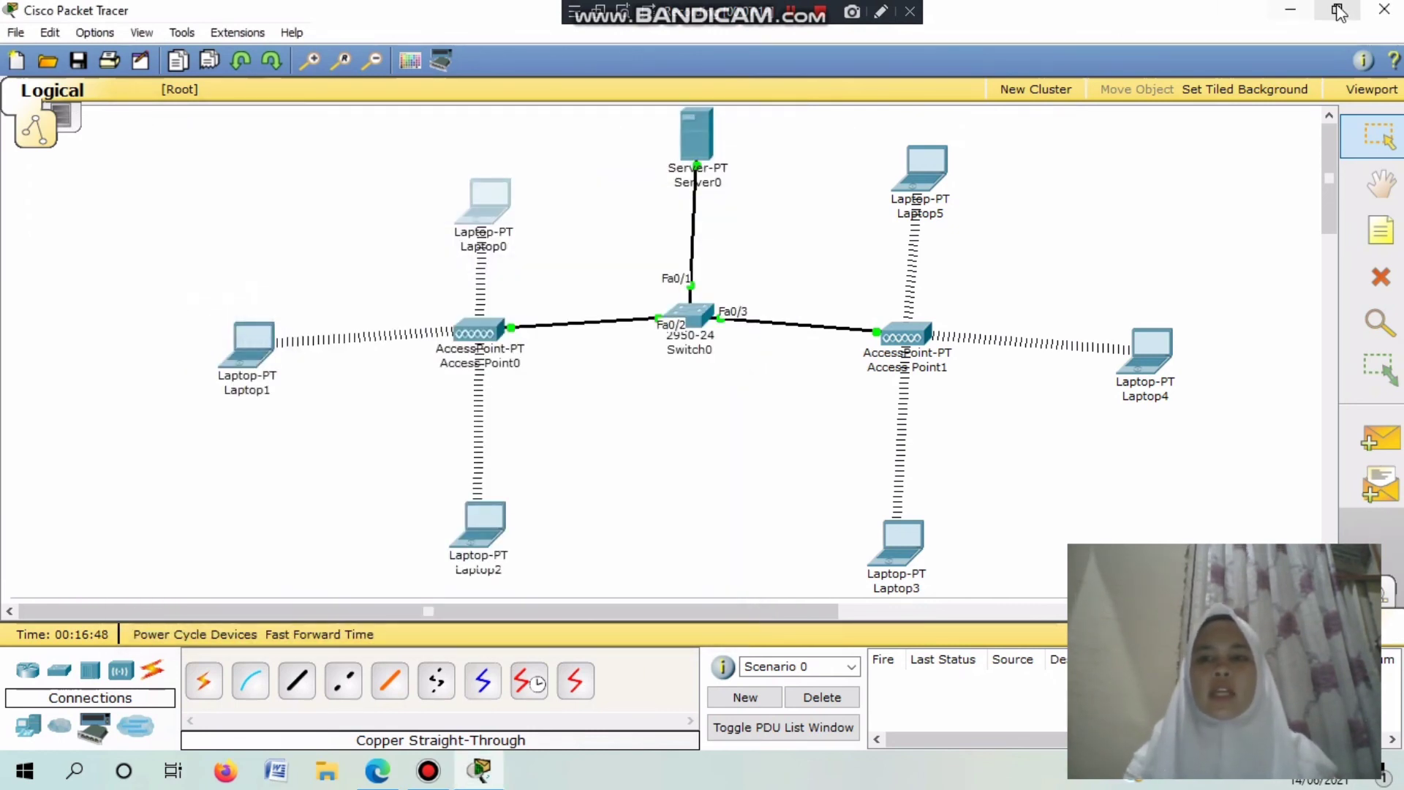